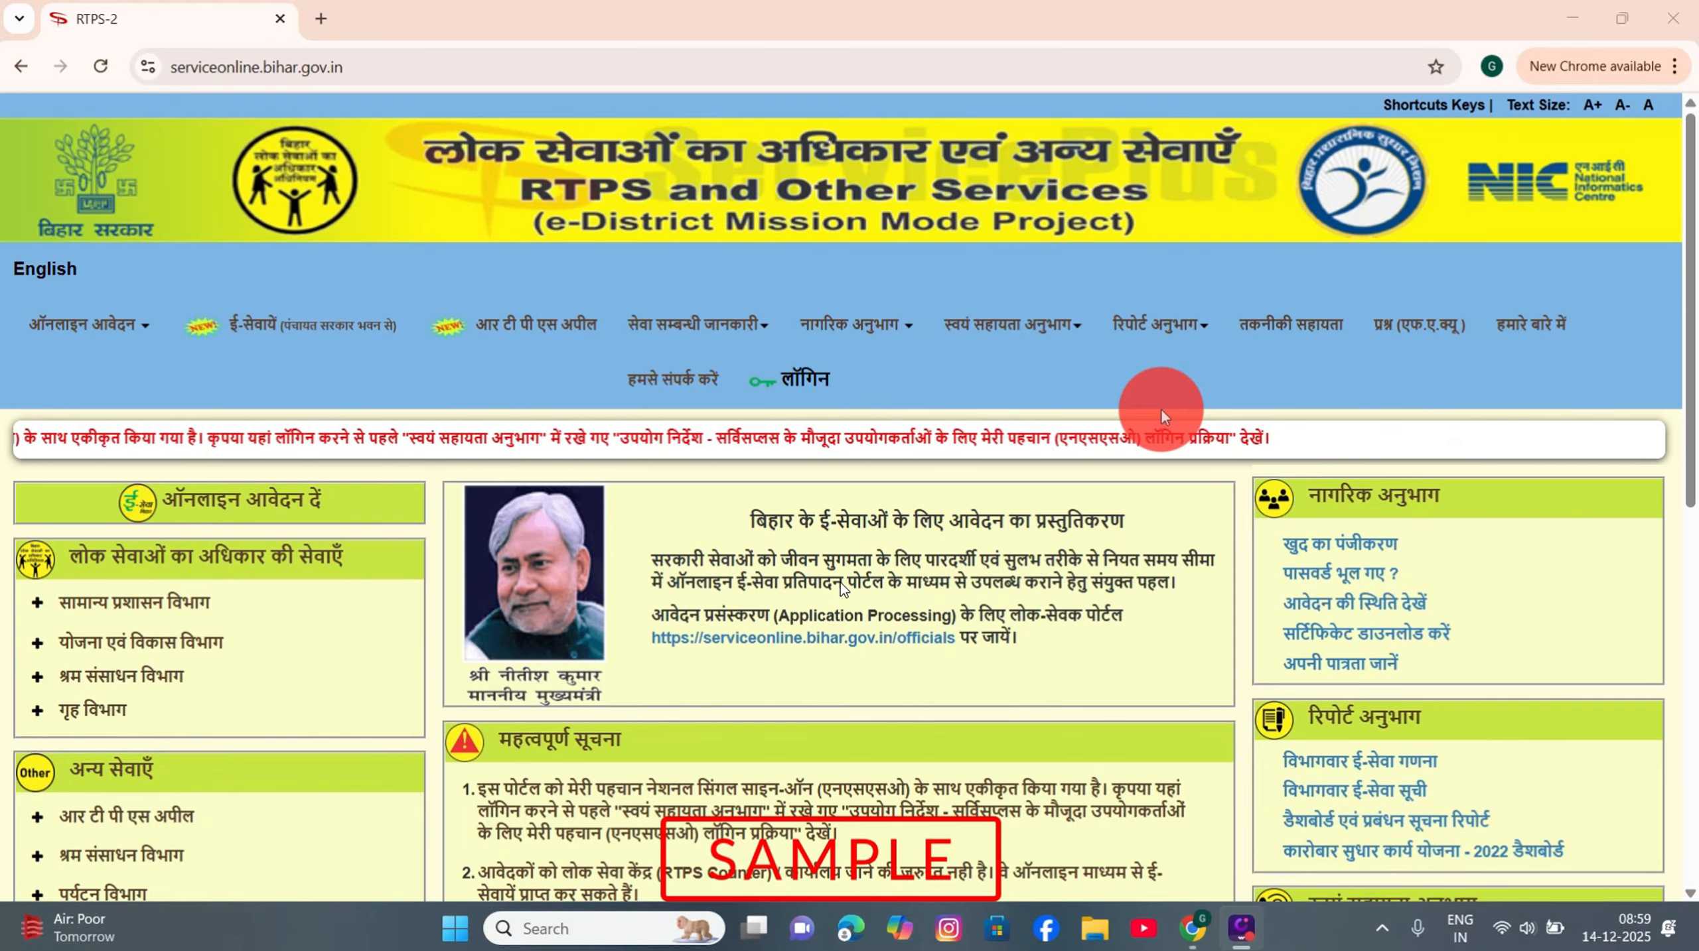
# Step: In a new tab, rerun the Google search for 'rtps' and open the RTPS site serviceonline.bihar.gov.in
pyautogui.click(318, 18)
pyautogui.click(302, 65)
pyautogui.click(279, 126)
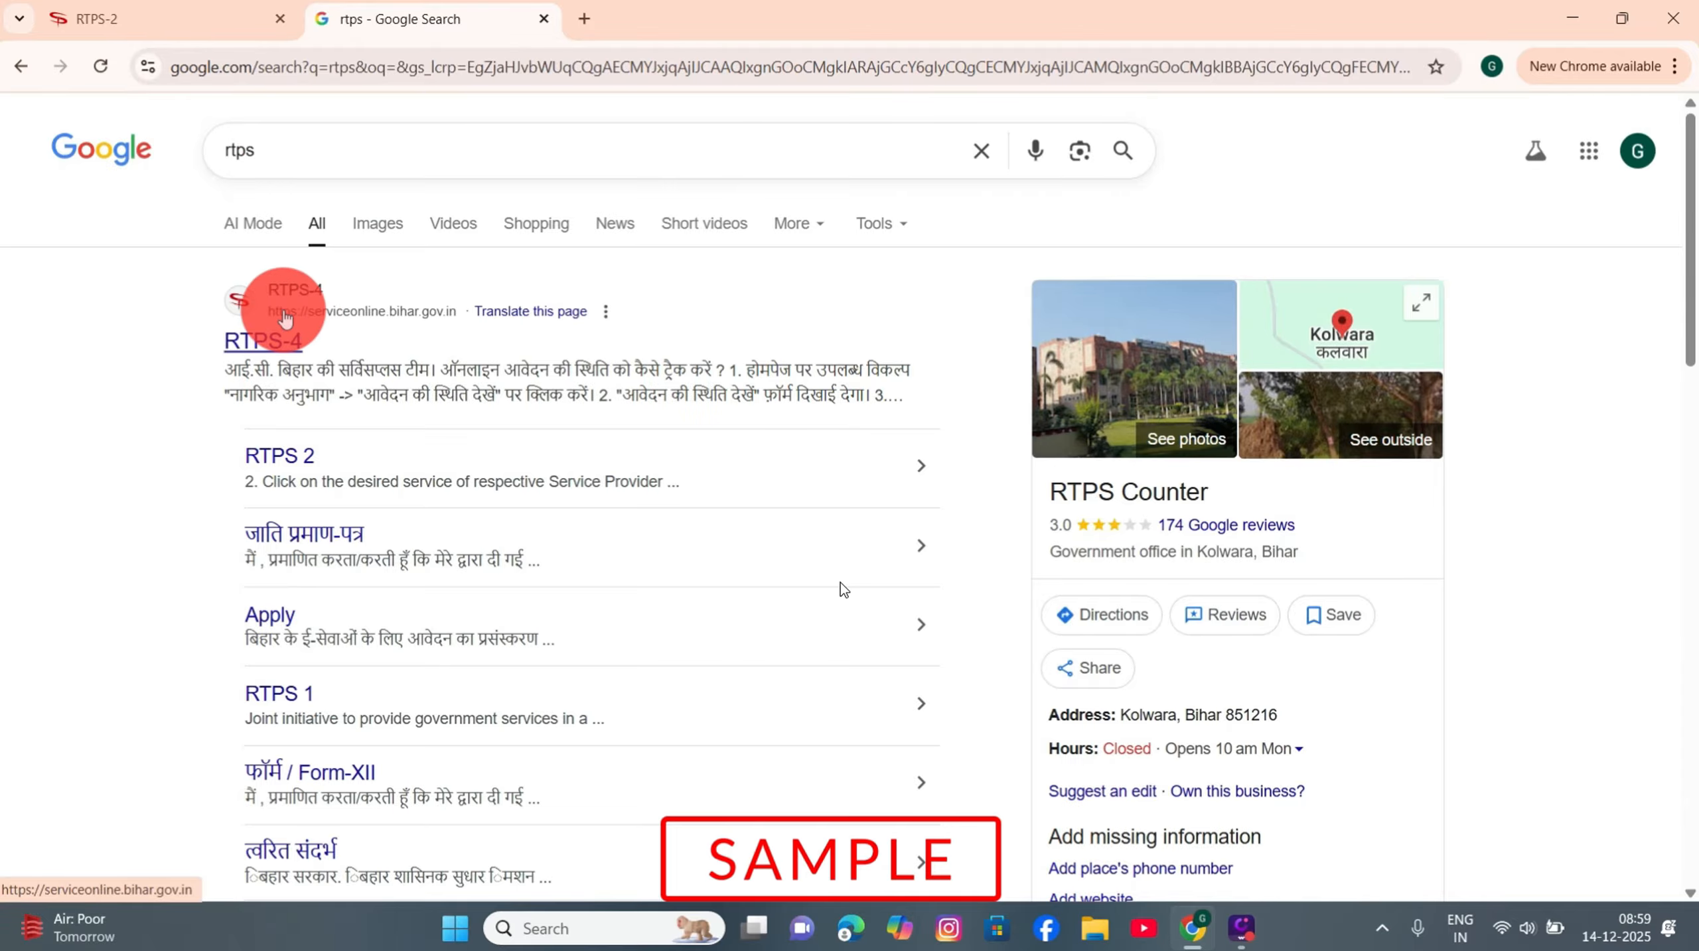
pyautogui.click(283, 316)
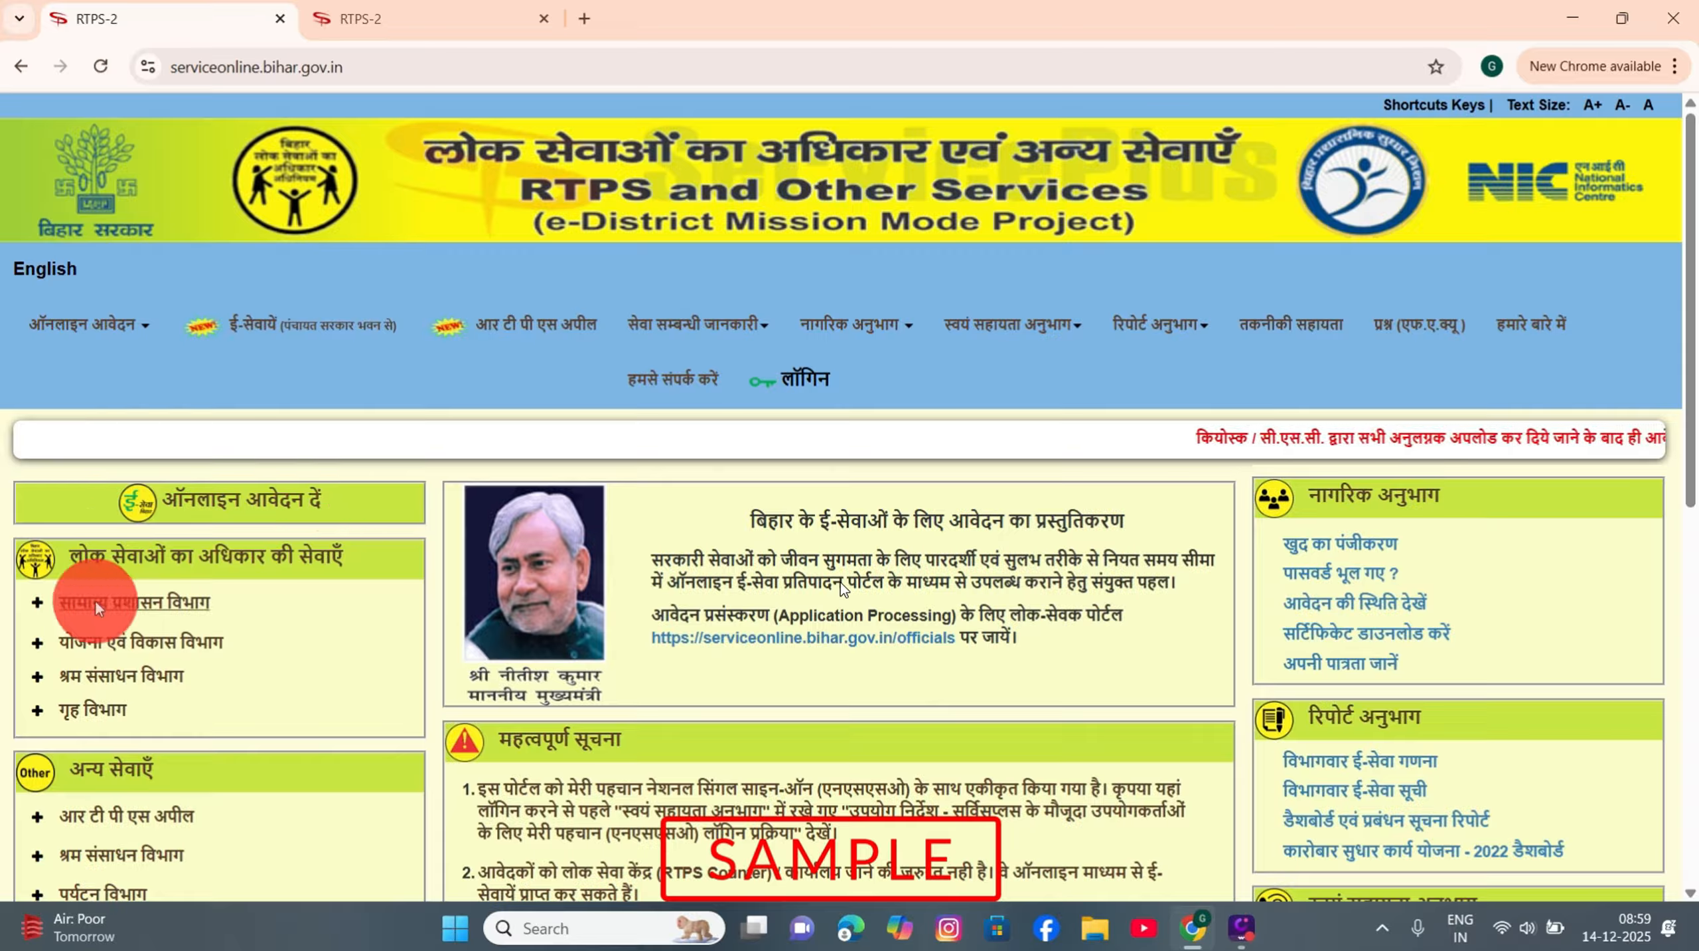
# Step: Expand सामान्य प्रशासन विभाग and the नॉन क्रीमी लेयर (बिहार सरकार) service to list its levels
pyautogui.click(151, 598)
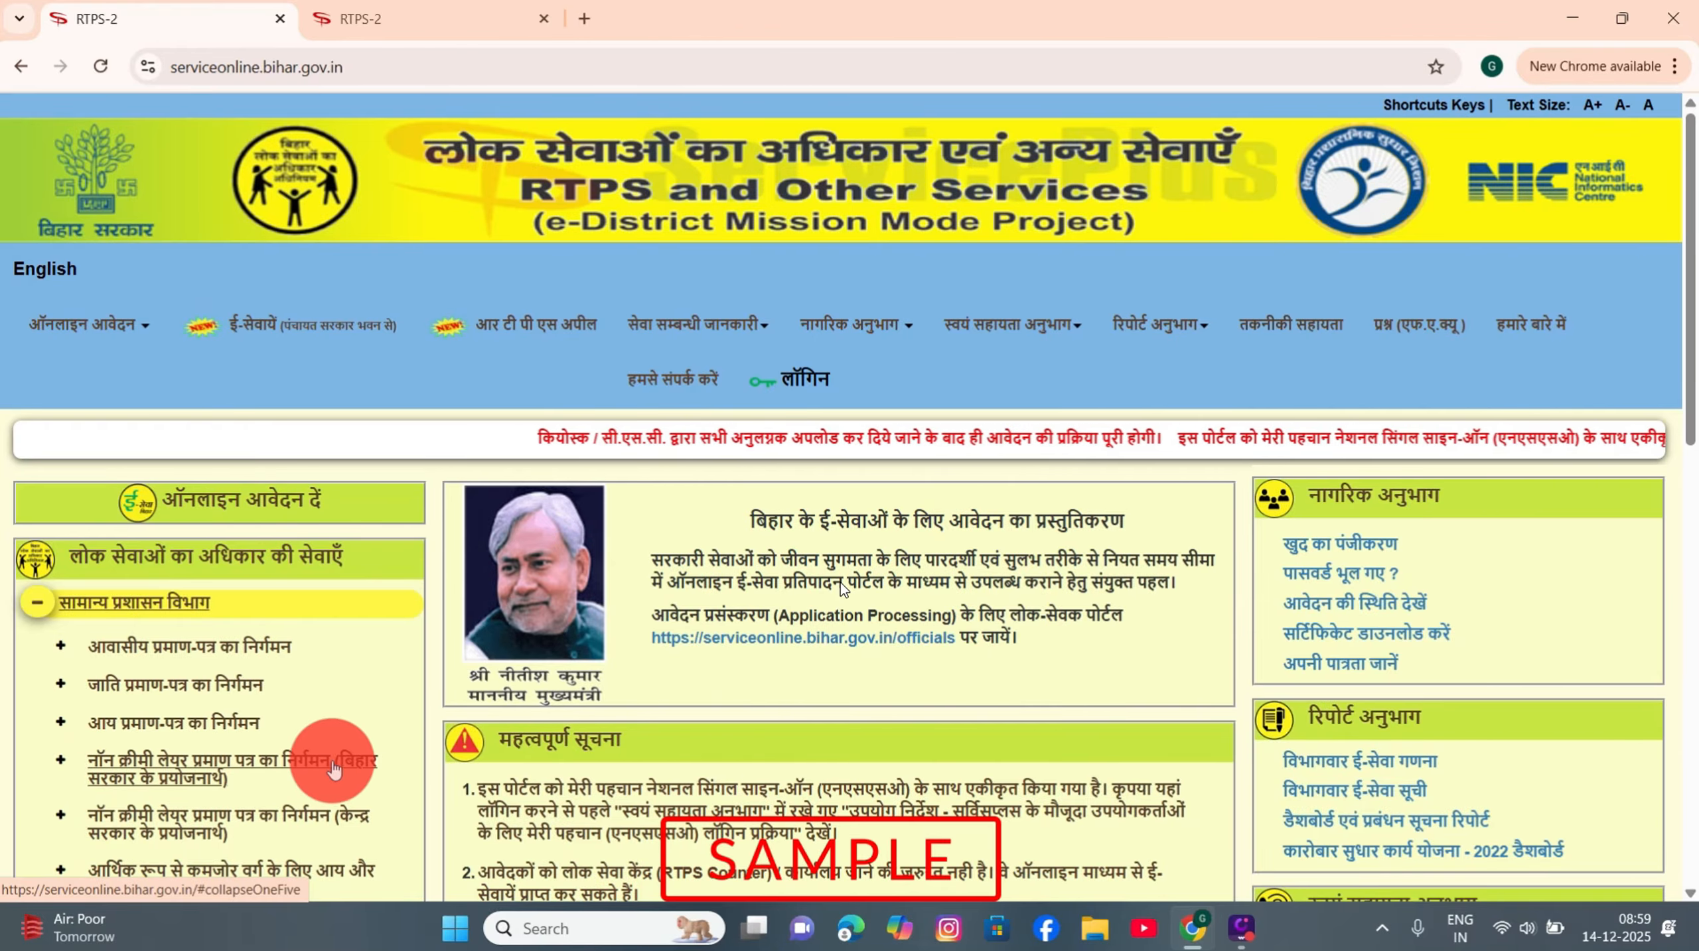
pyautogui.click(148, 768)
pyautogui.scroll(-5, 146, 759)
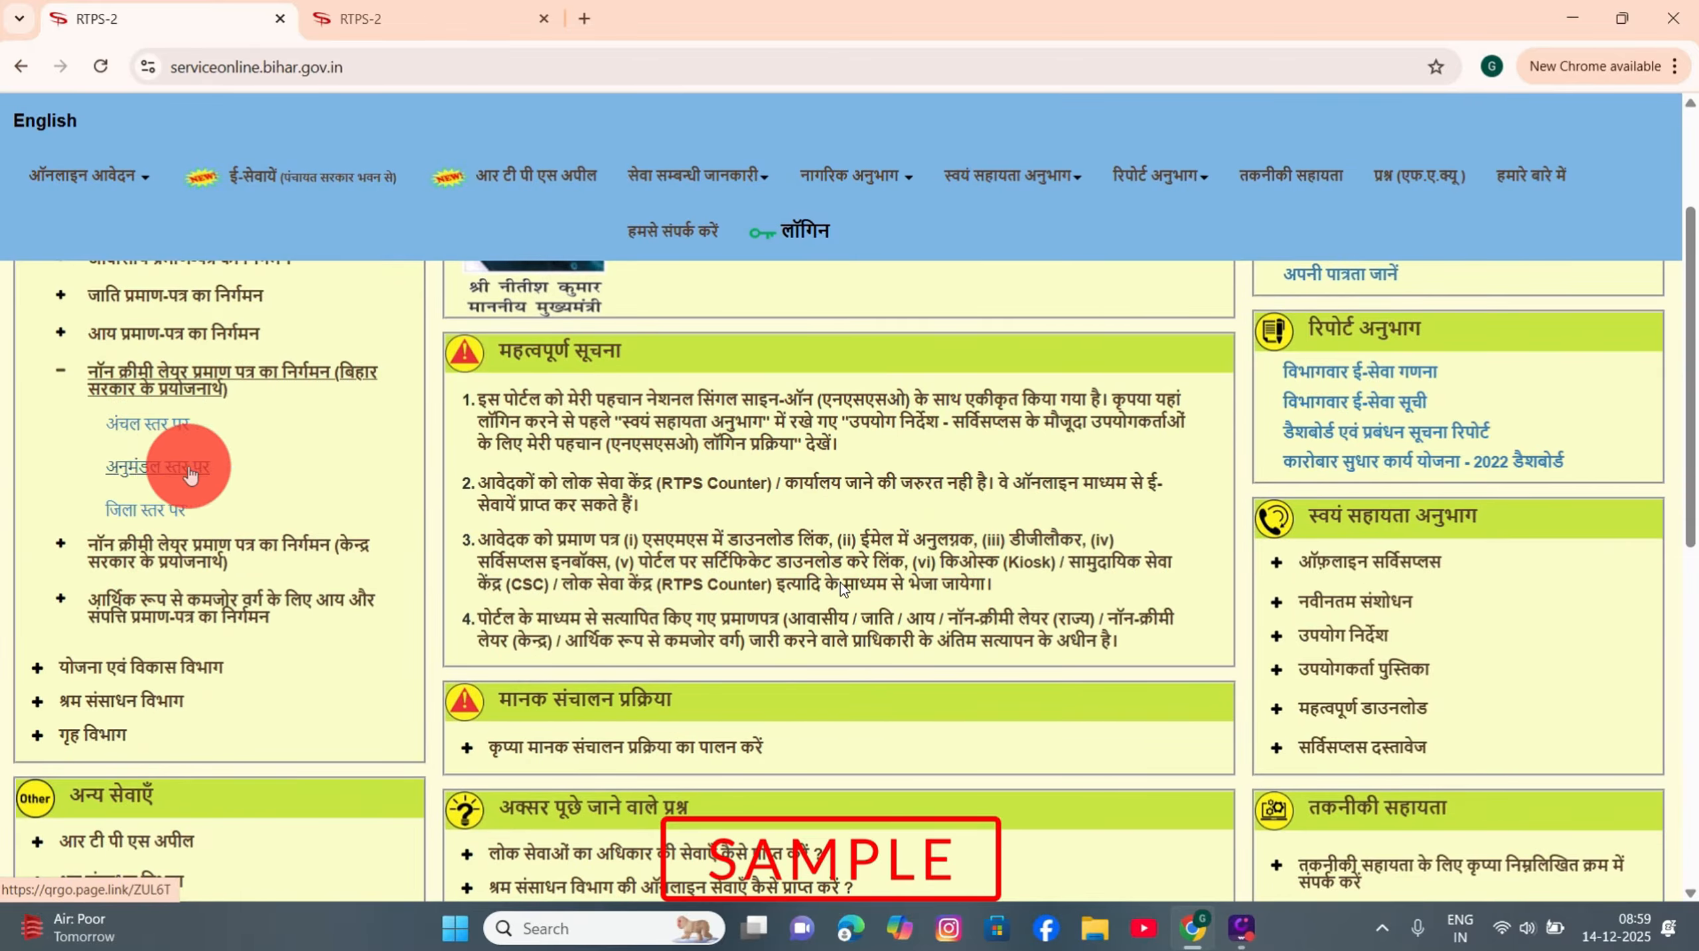
# Step: Open the circle-level form and set old certificate No, gender Male, salutation No Salutation
pyautogui.click(153, 430)
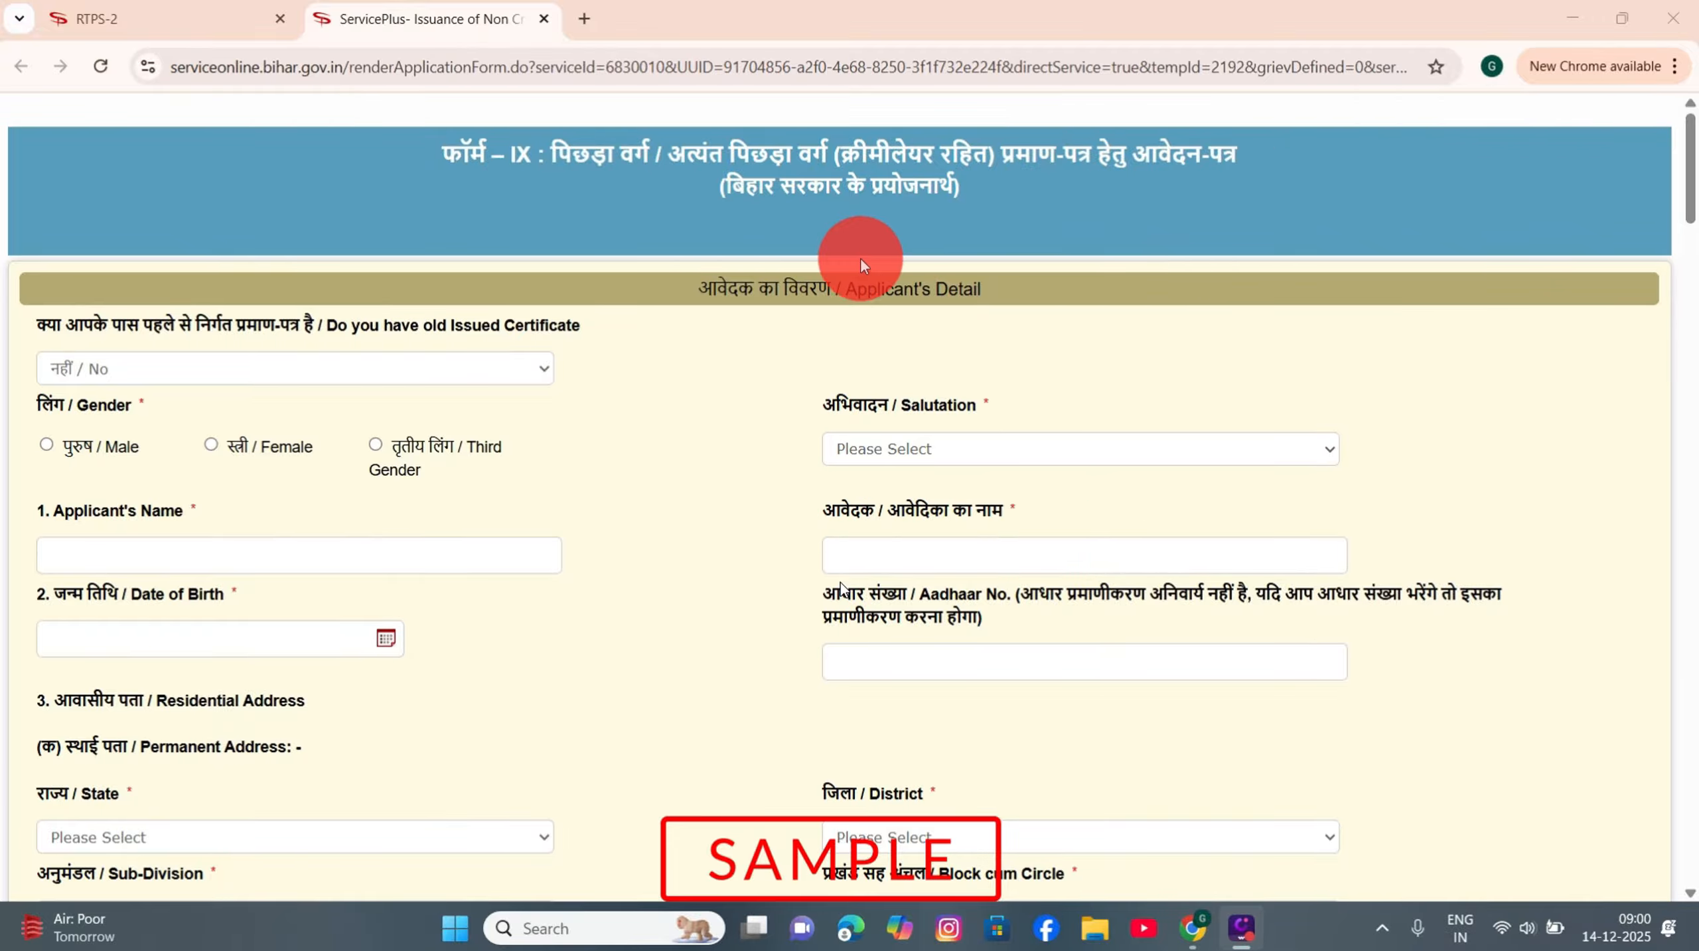
pyautogui.click(163, 372)
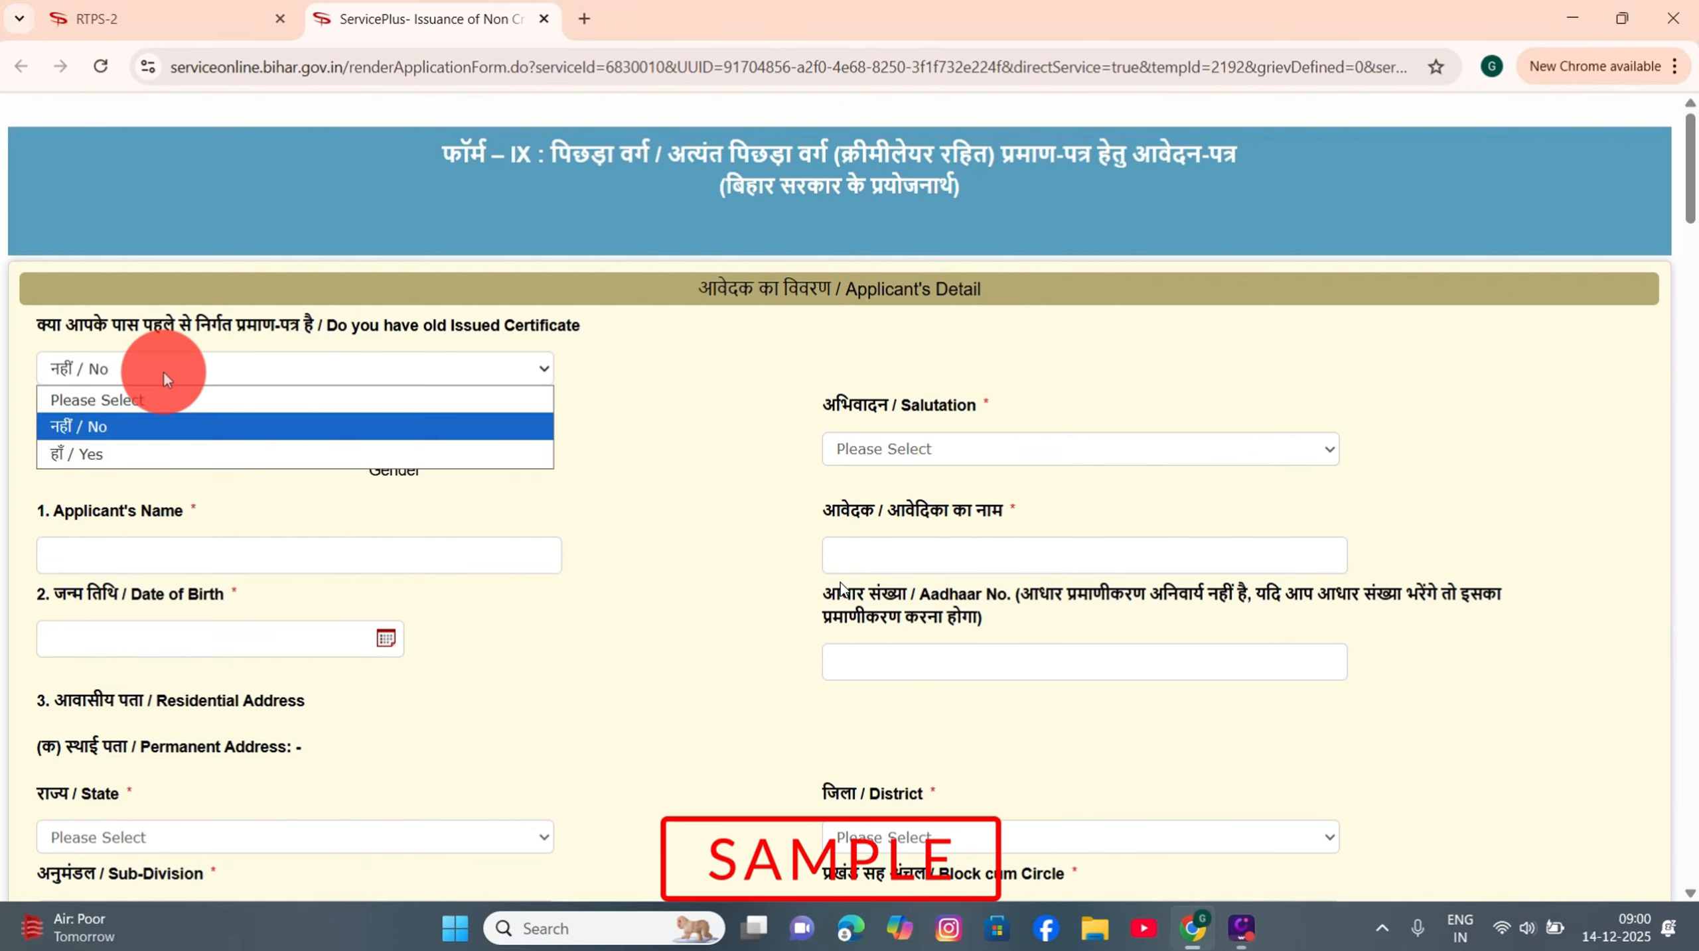
pyautogui.click(150, 436)
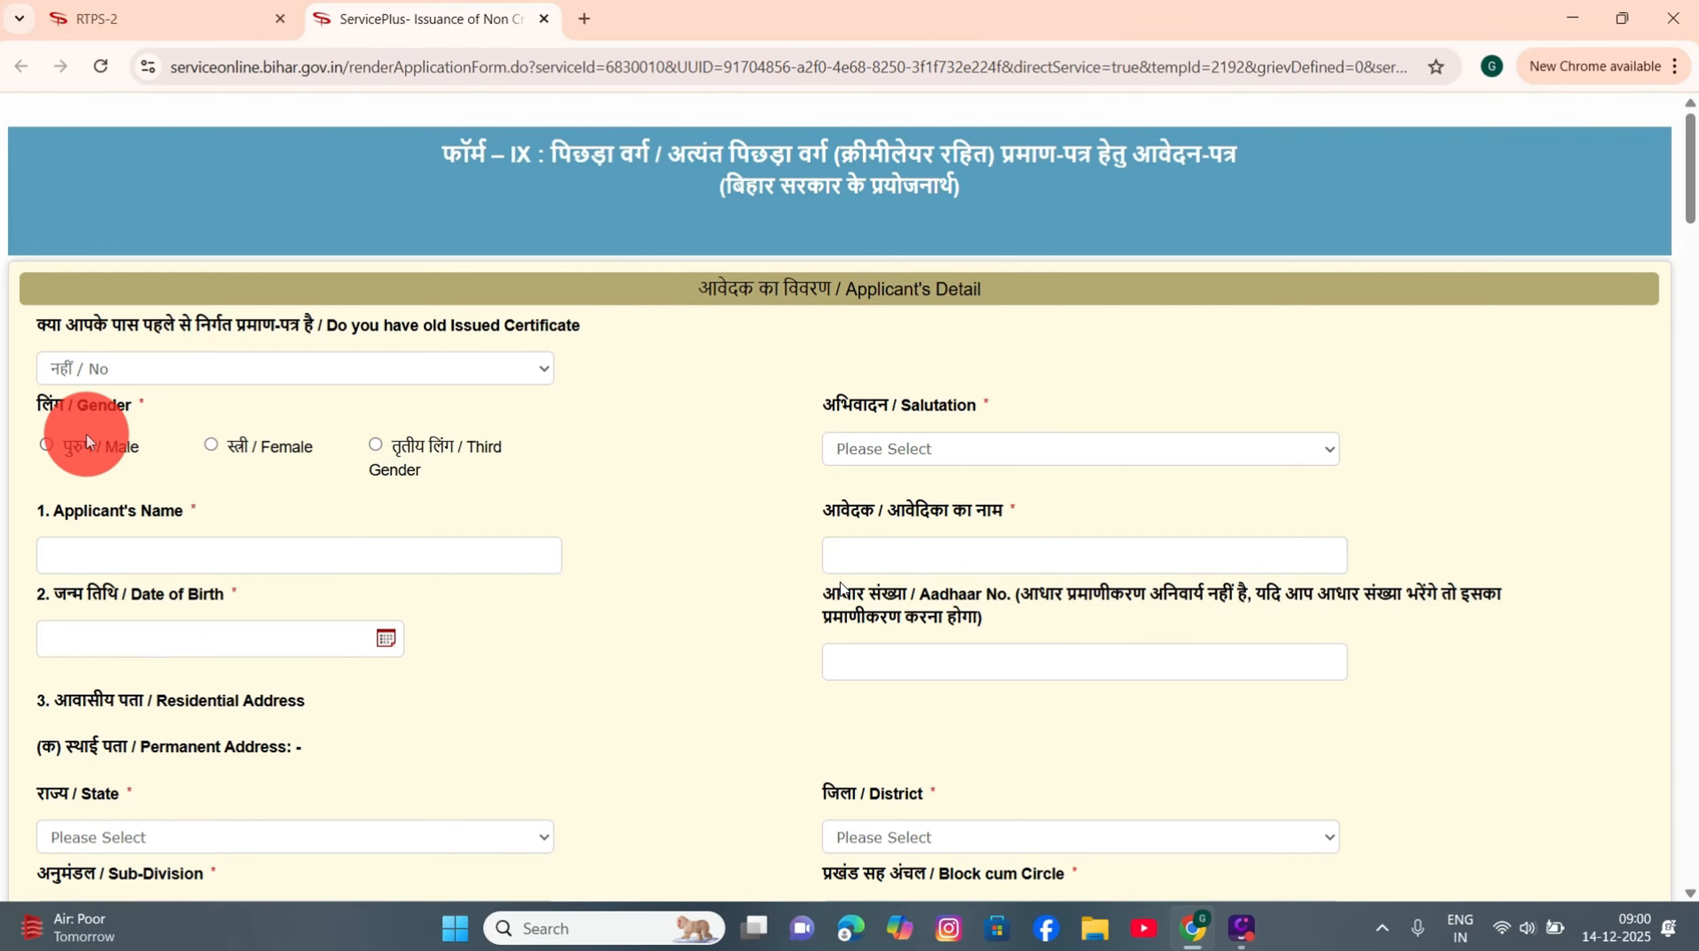
pyautogui.click(46, 445)
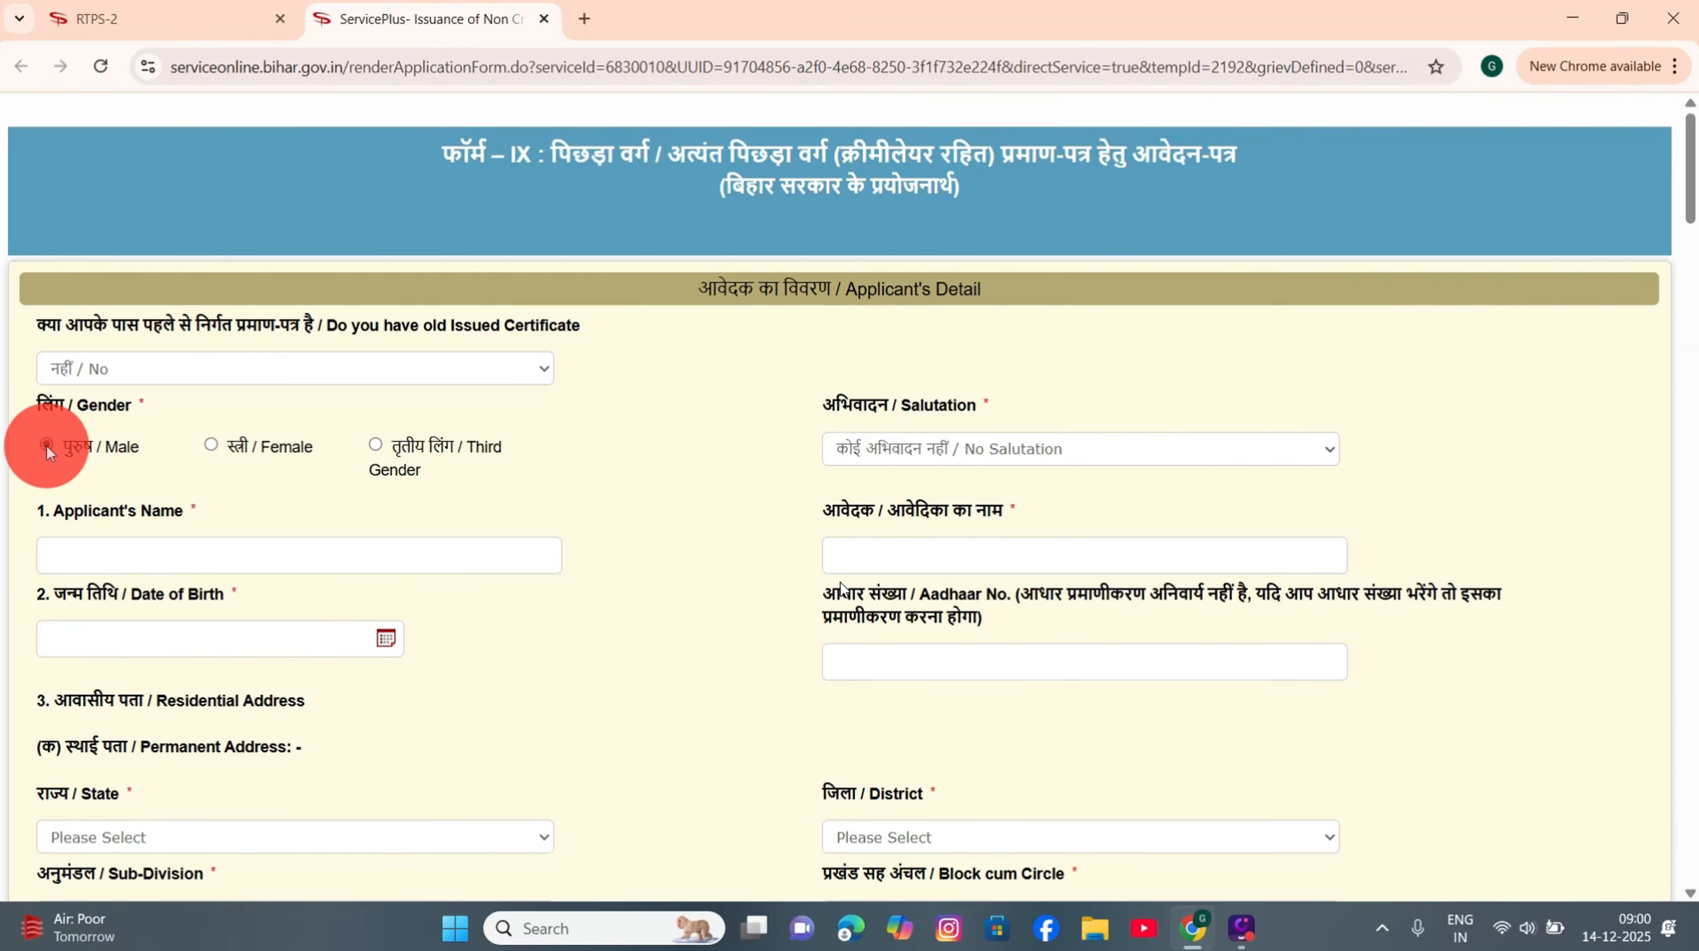
pyautogui.click(853, 446)
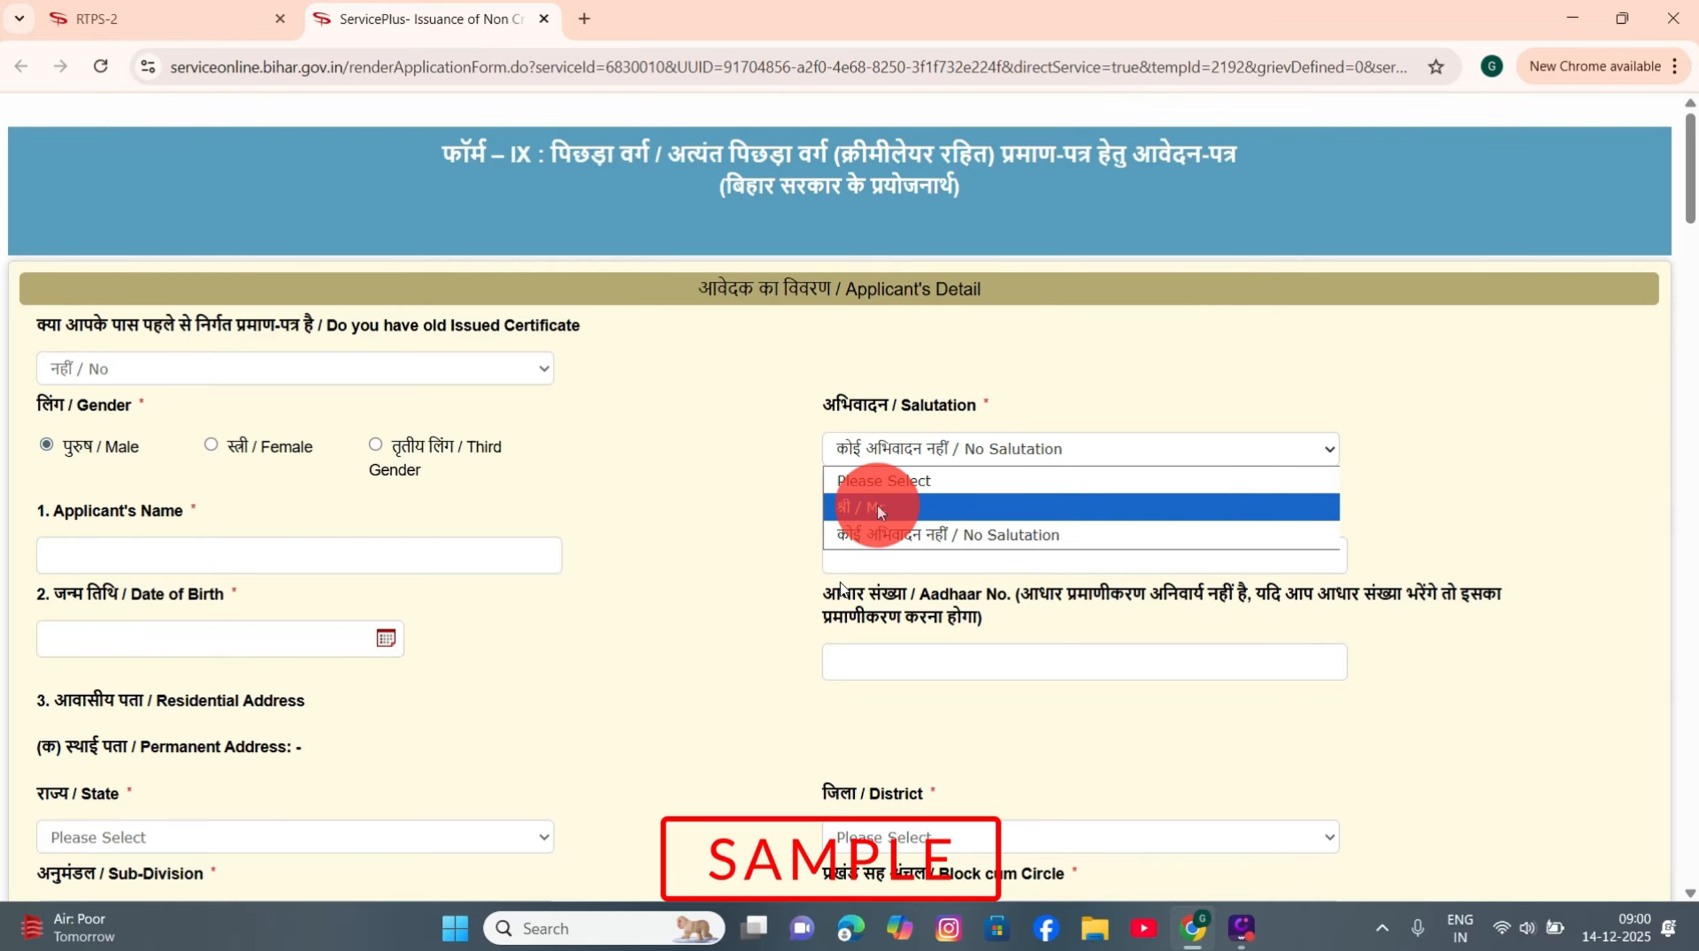
pyautogui.click(901, 533)
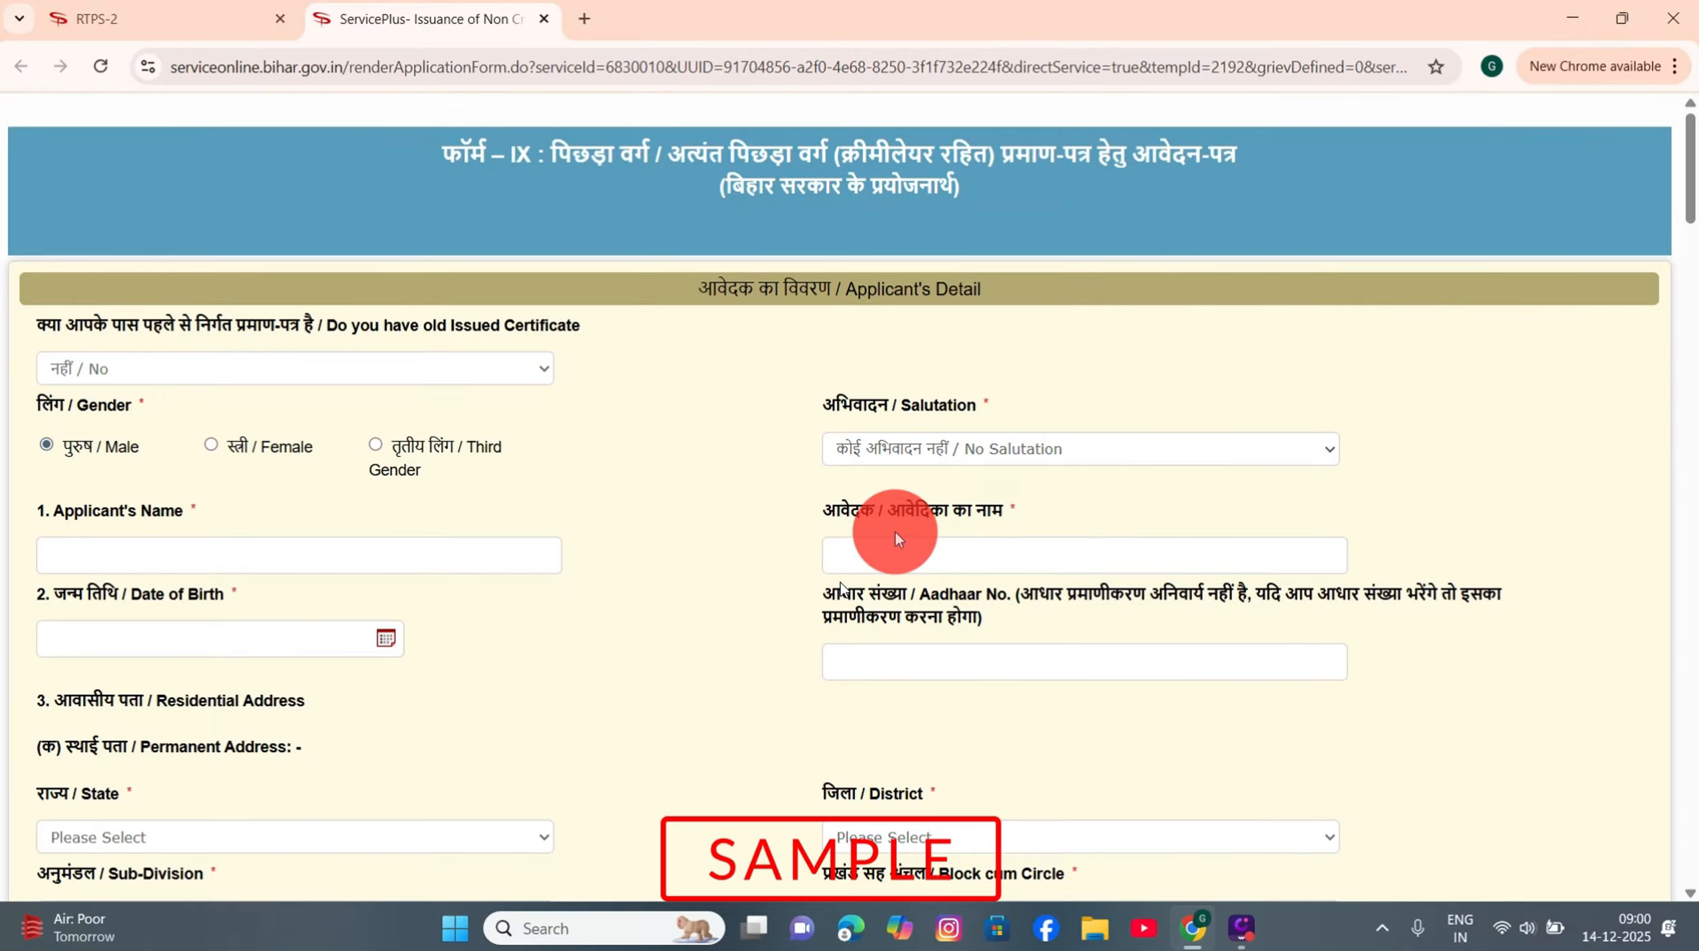
# Step: Enter the applicant's name in English and Hindi and set birth date 10 December 2008
pyautogui.click(171, 550)
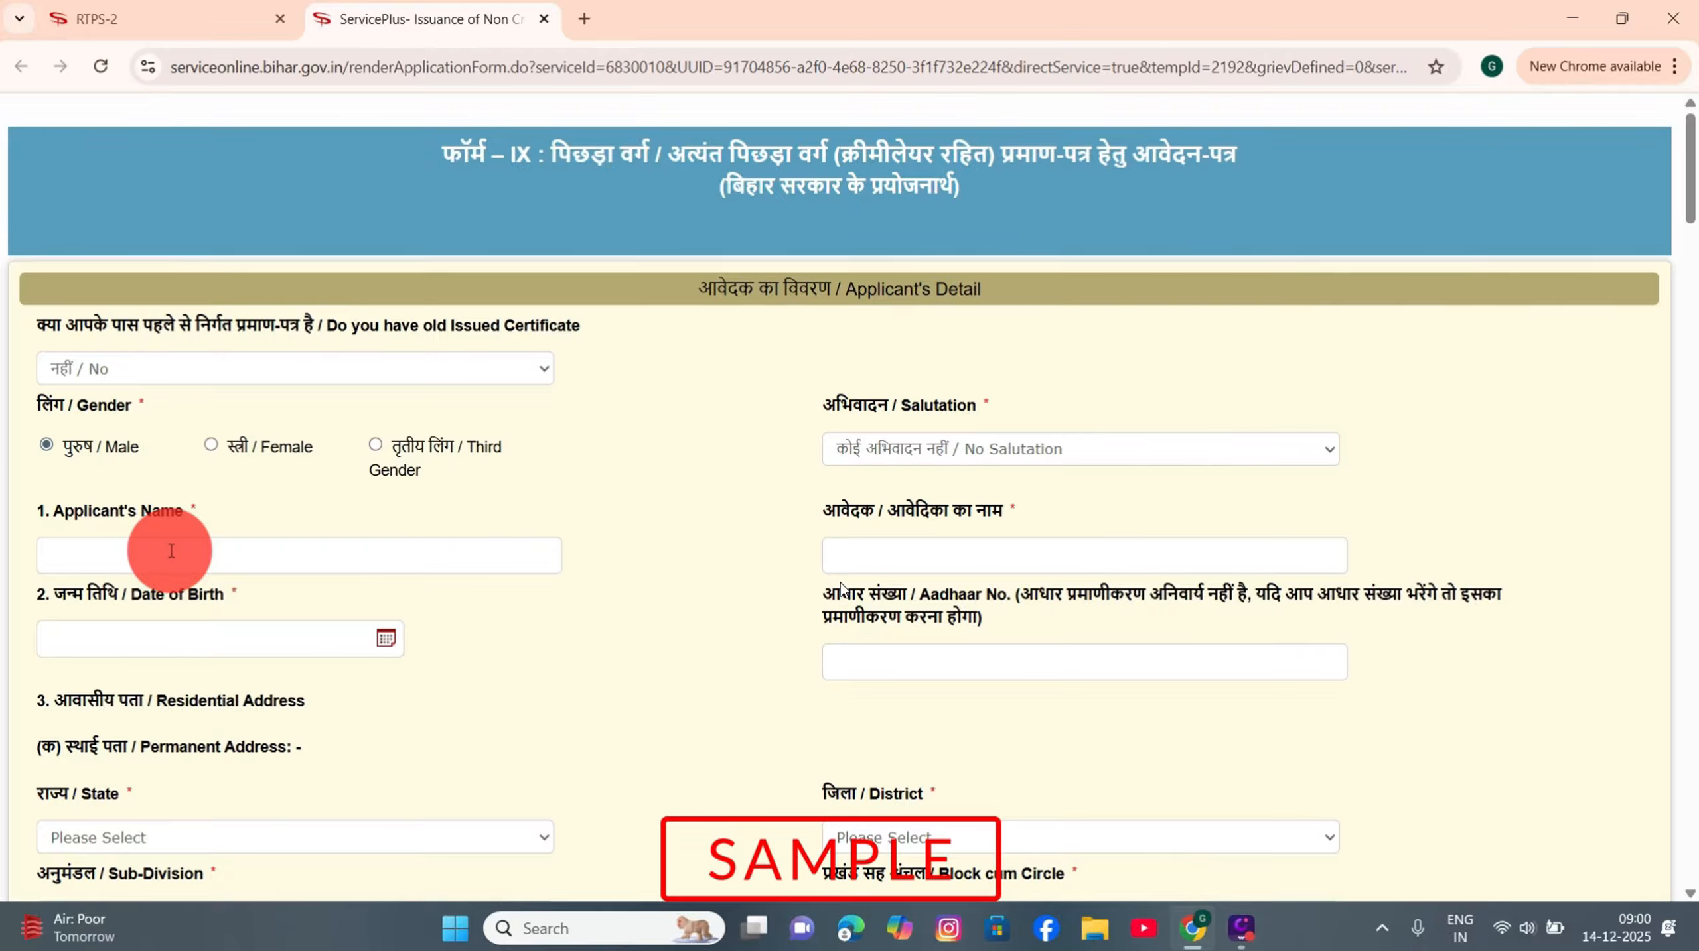
pyautogui.write('Nitish')
pyautogui.click(880, 551)
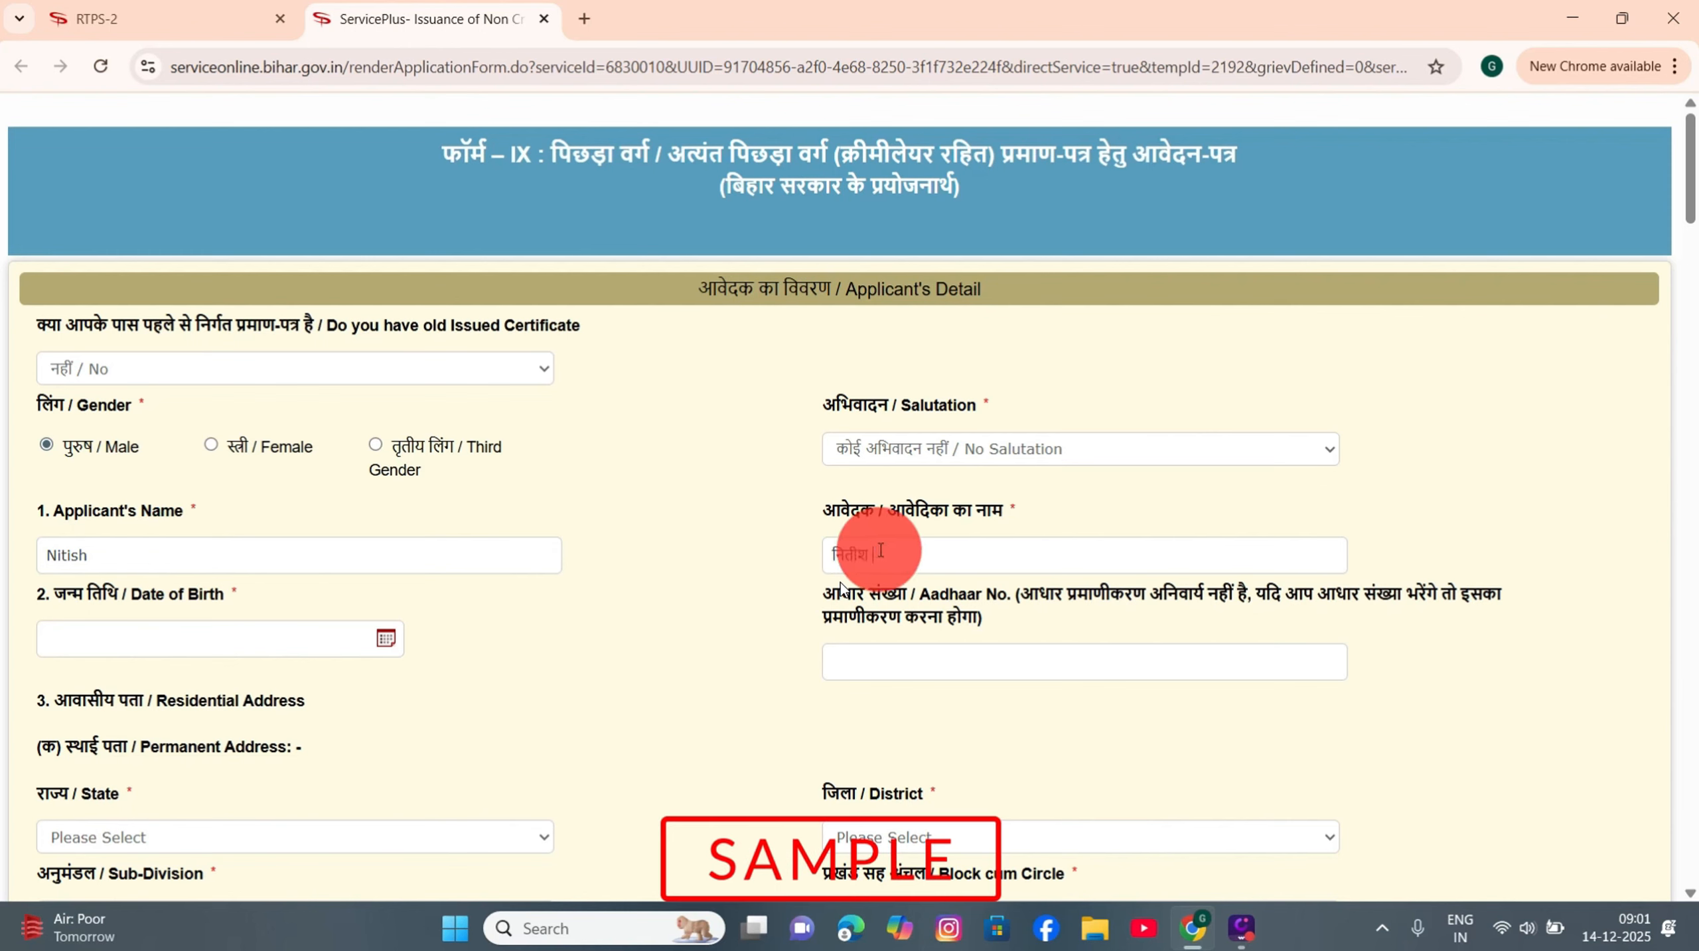
pyautogui.click(113, 642)
pyautogui.click(230, 381)
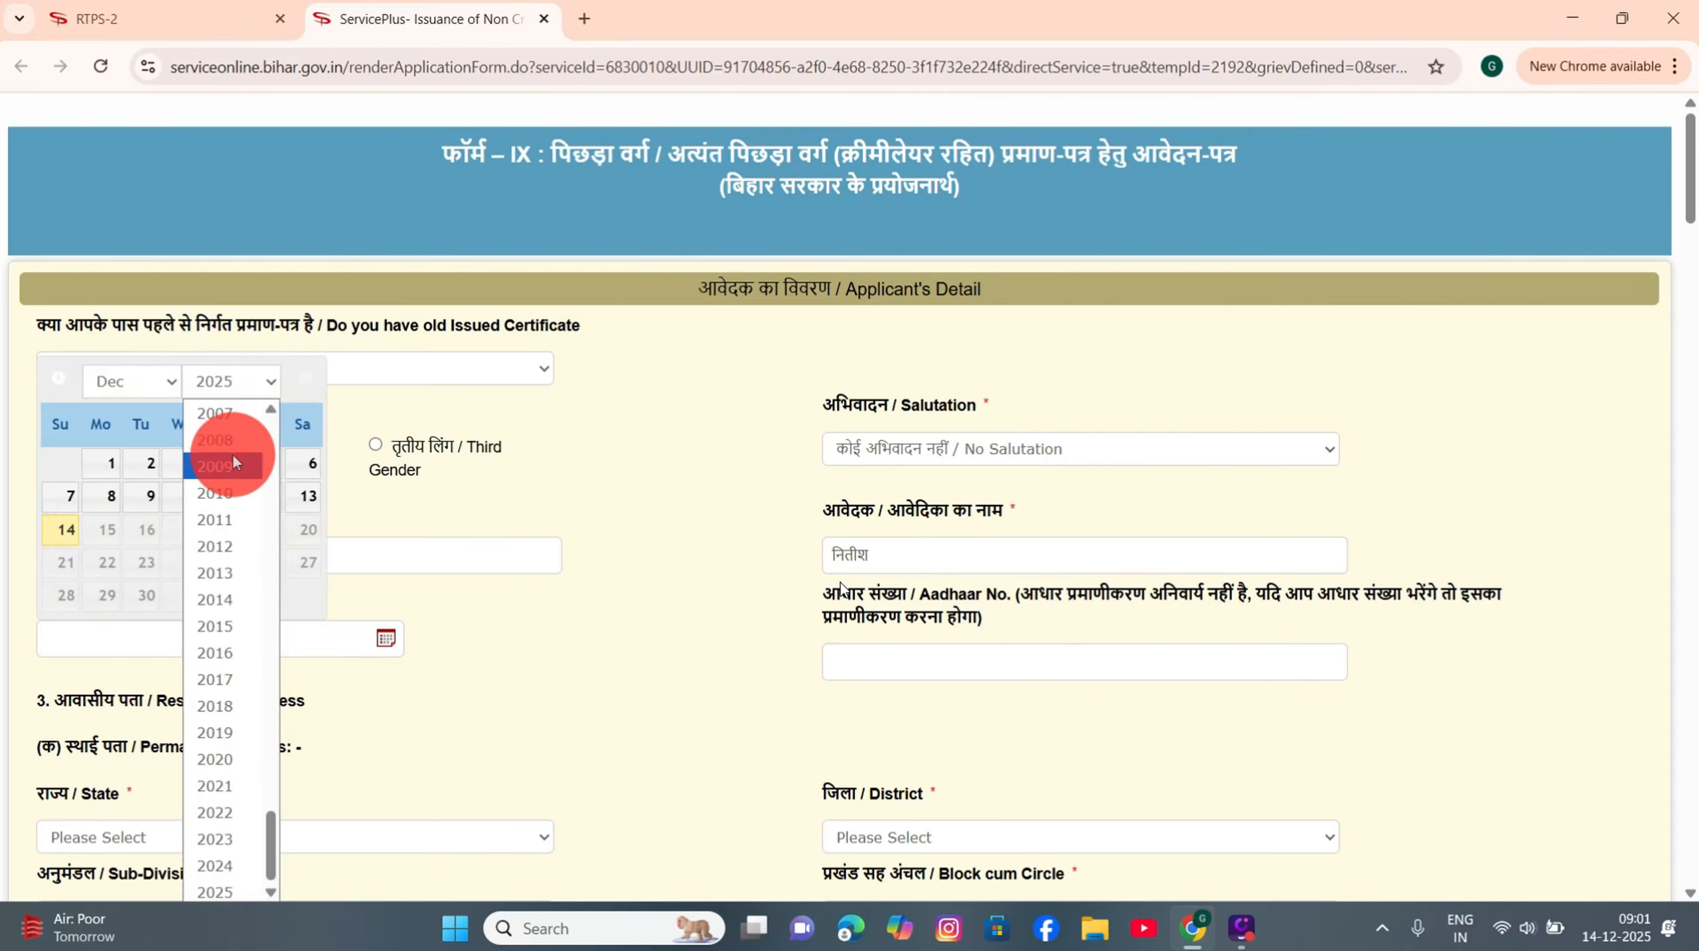
pyautogui.click(225, 430)
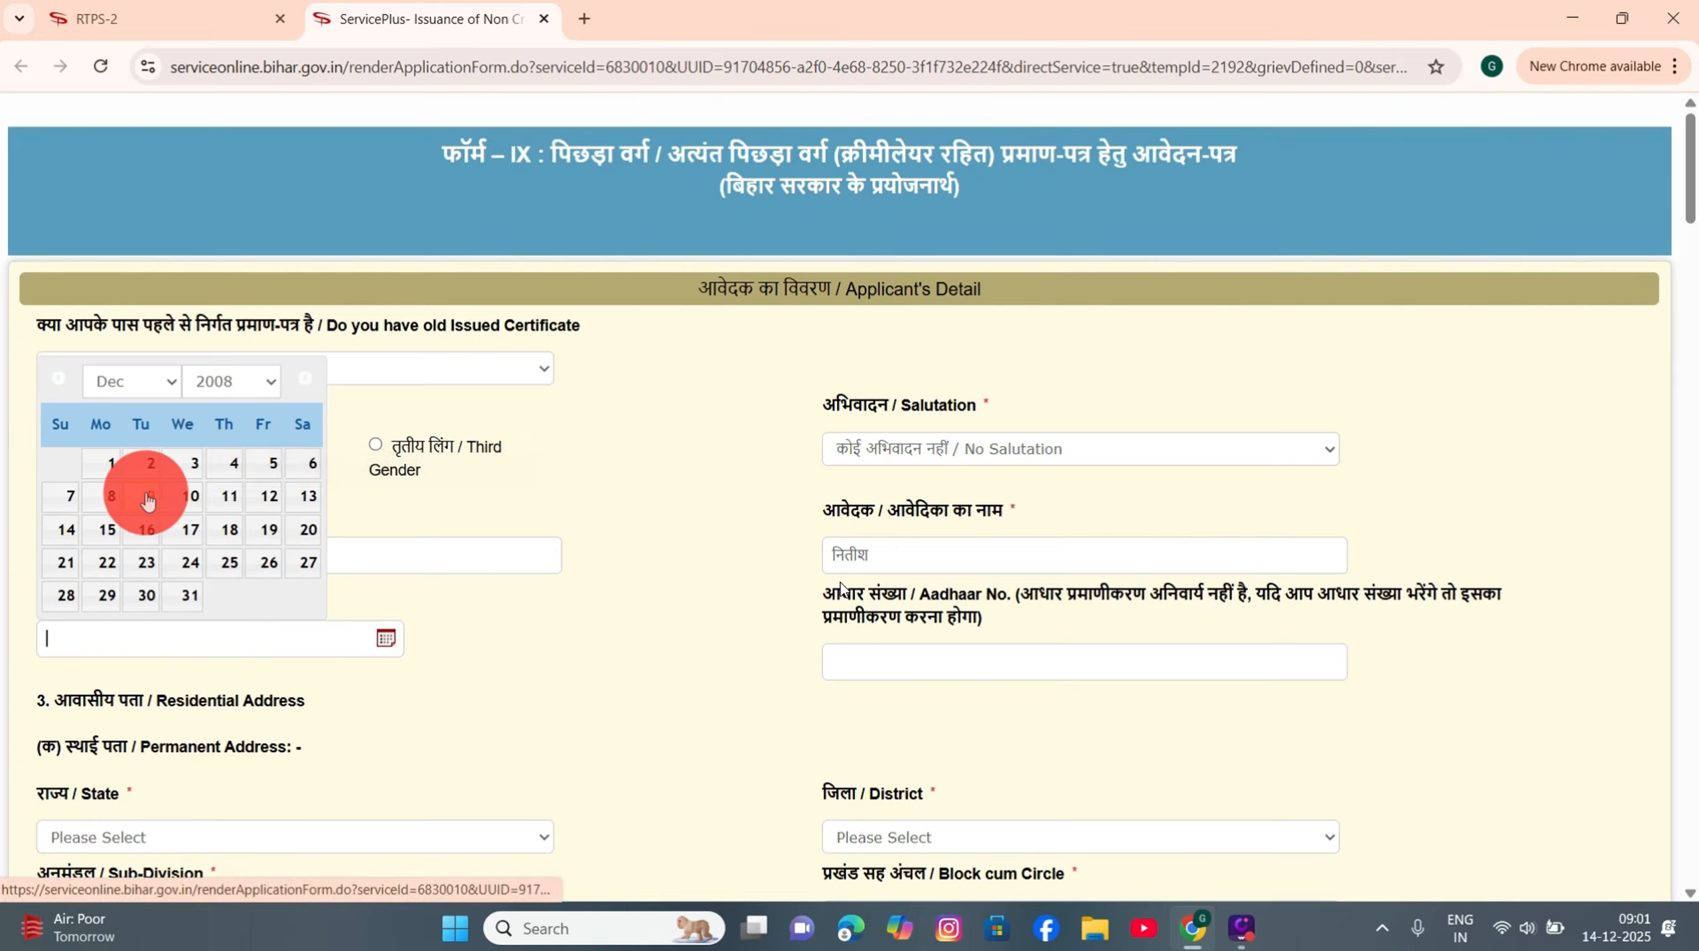
pyautogui.click(187, 496)
pyautogui.click(112, 635)
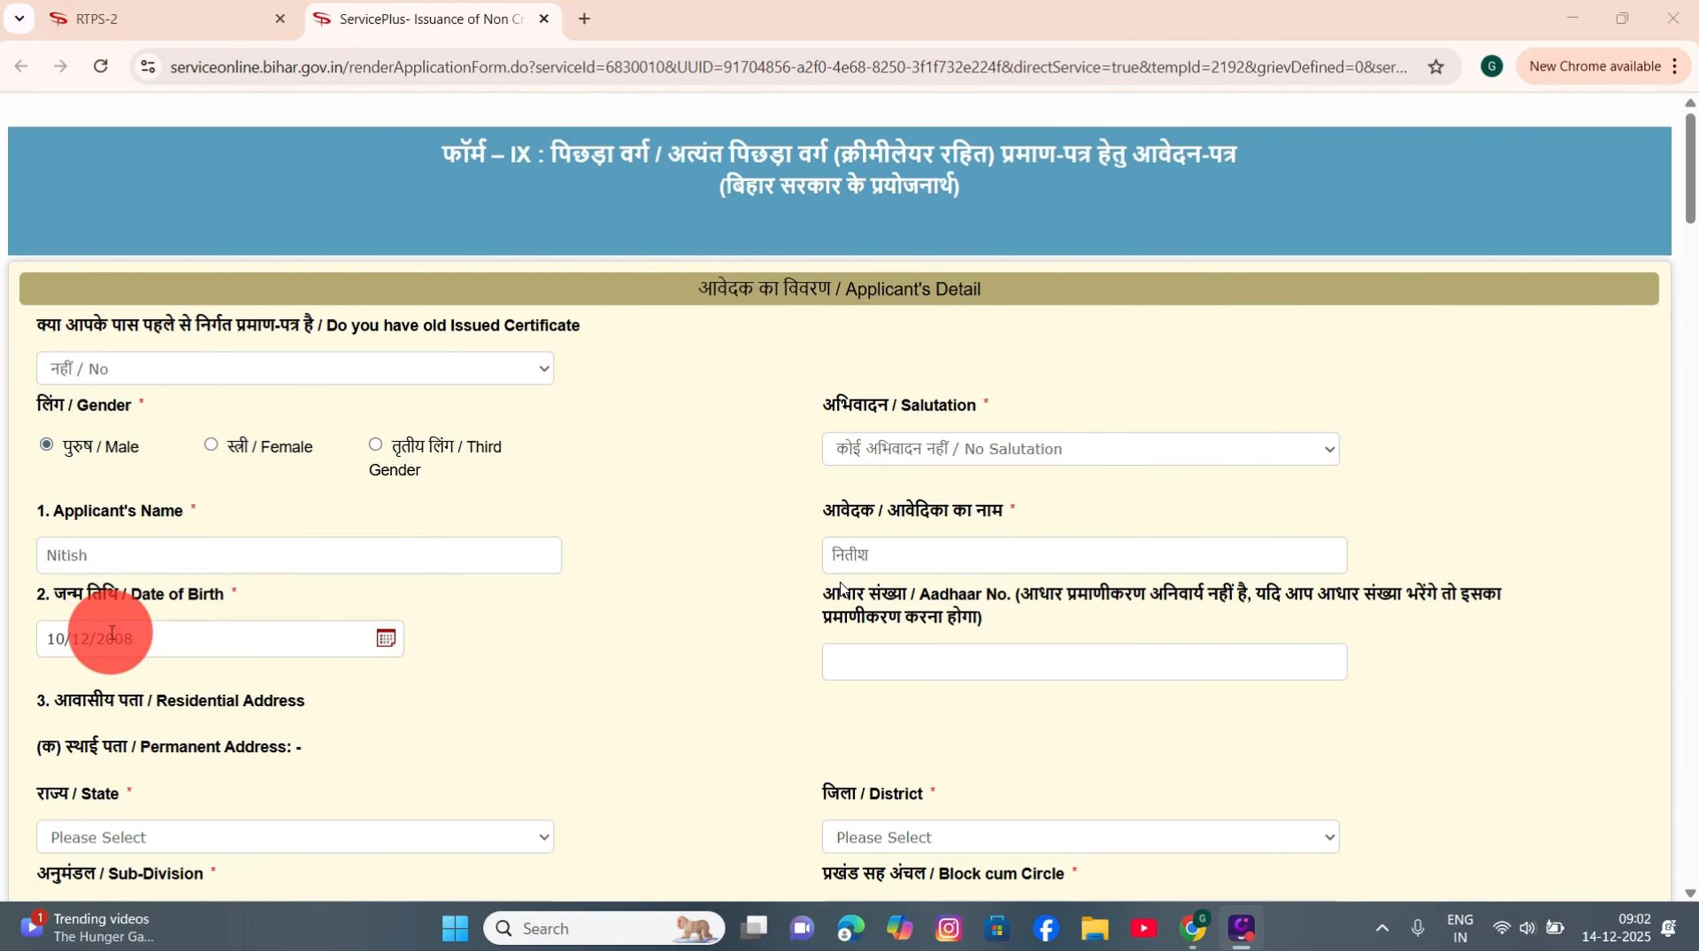
pyautogui.click(871, 641)
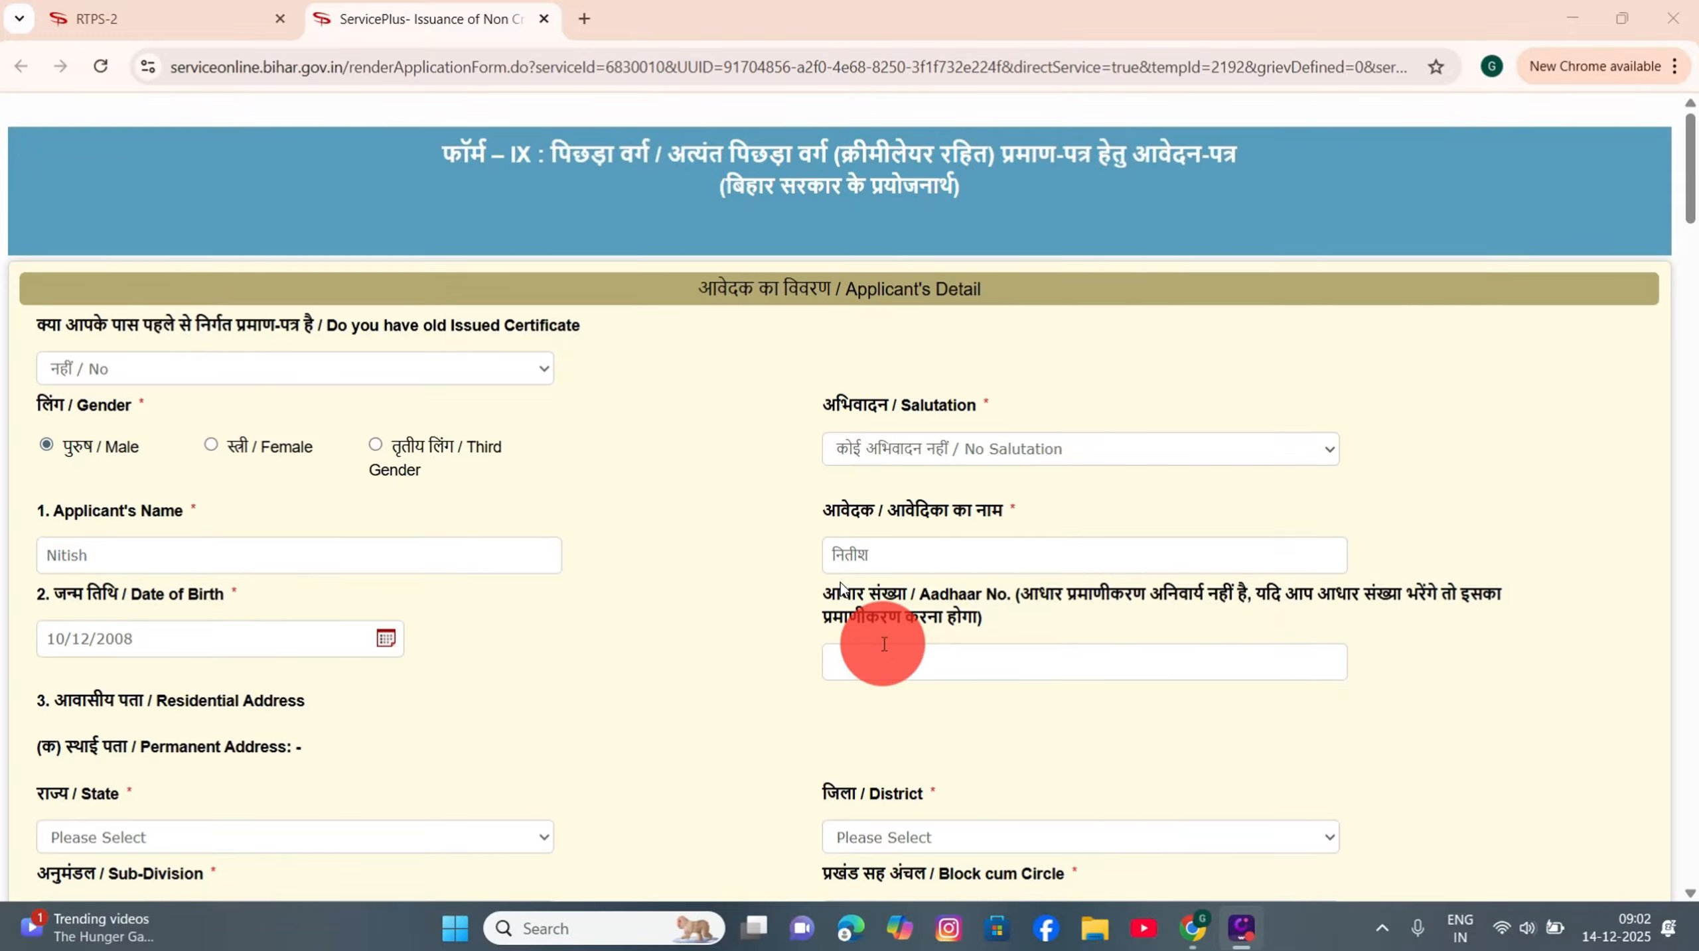
# Step: Choose state BIHAR, district DARBHANGA, sub-division BENIPUR and block cum circle ALINAGAR
pyautogui.scroll(-5, 884, 644)
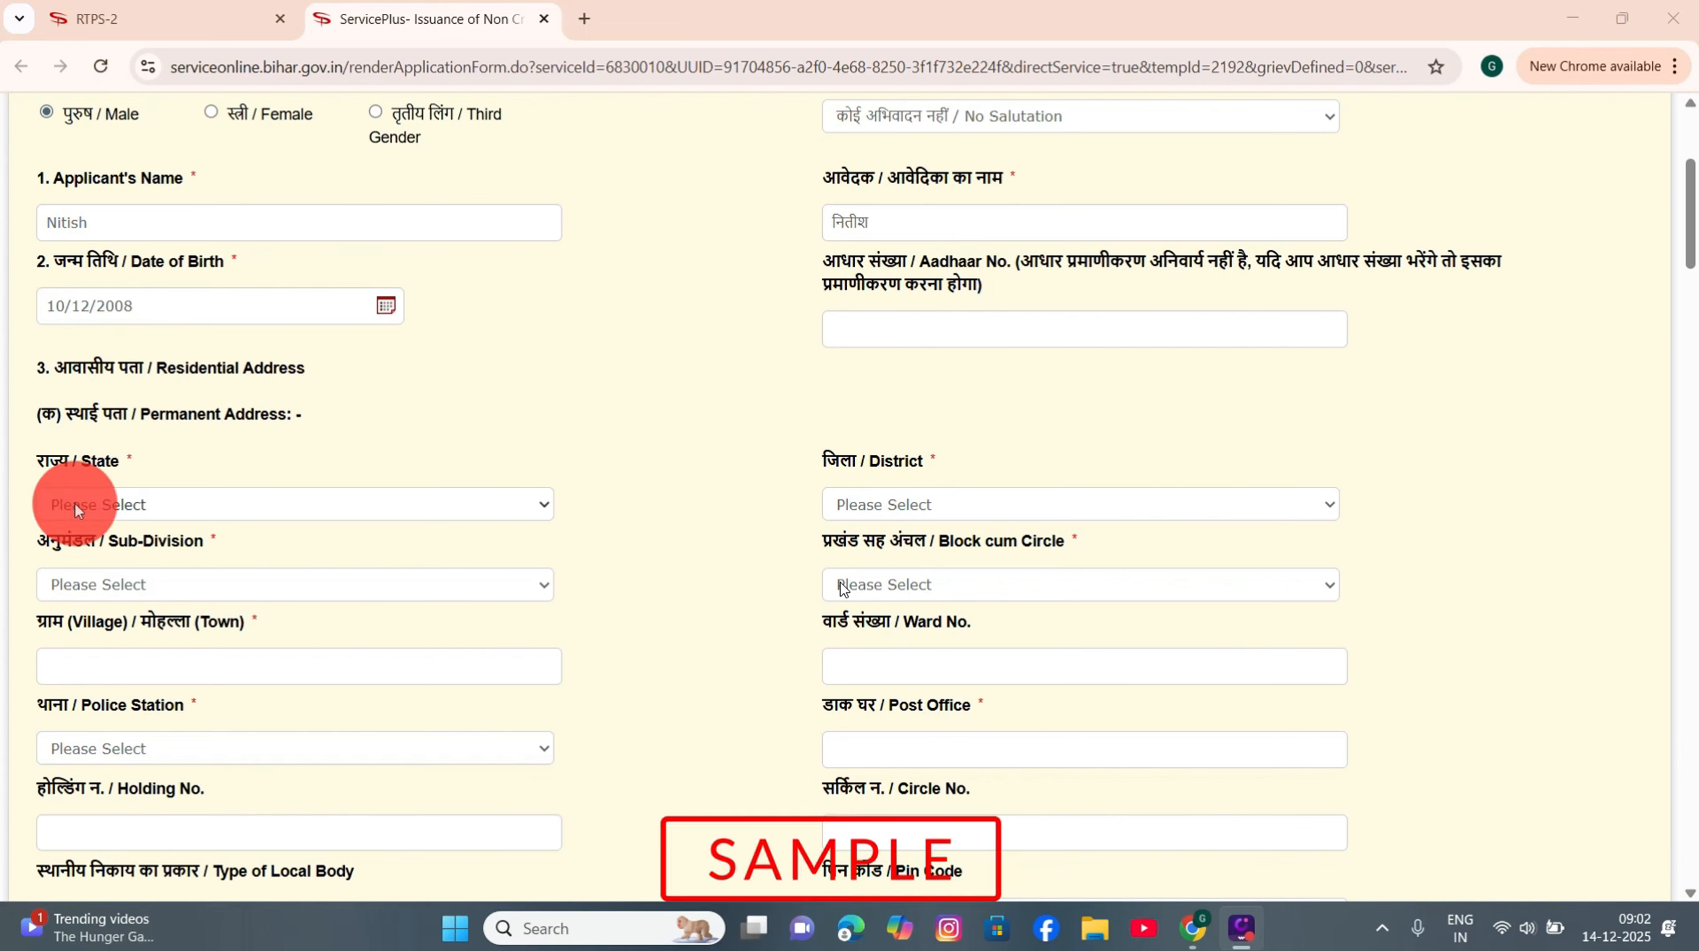
pyautogui.click(131, 498)
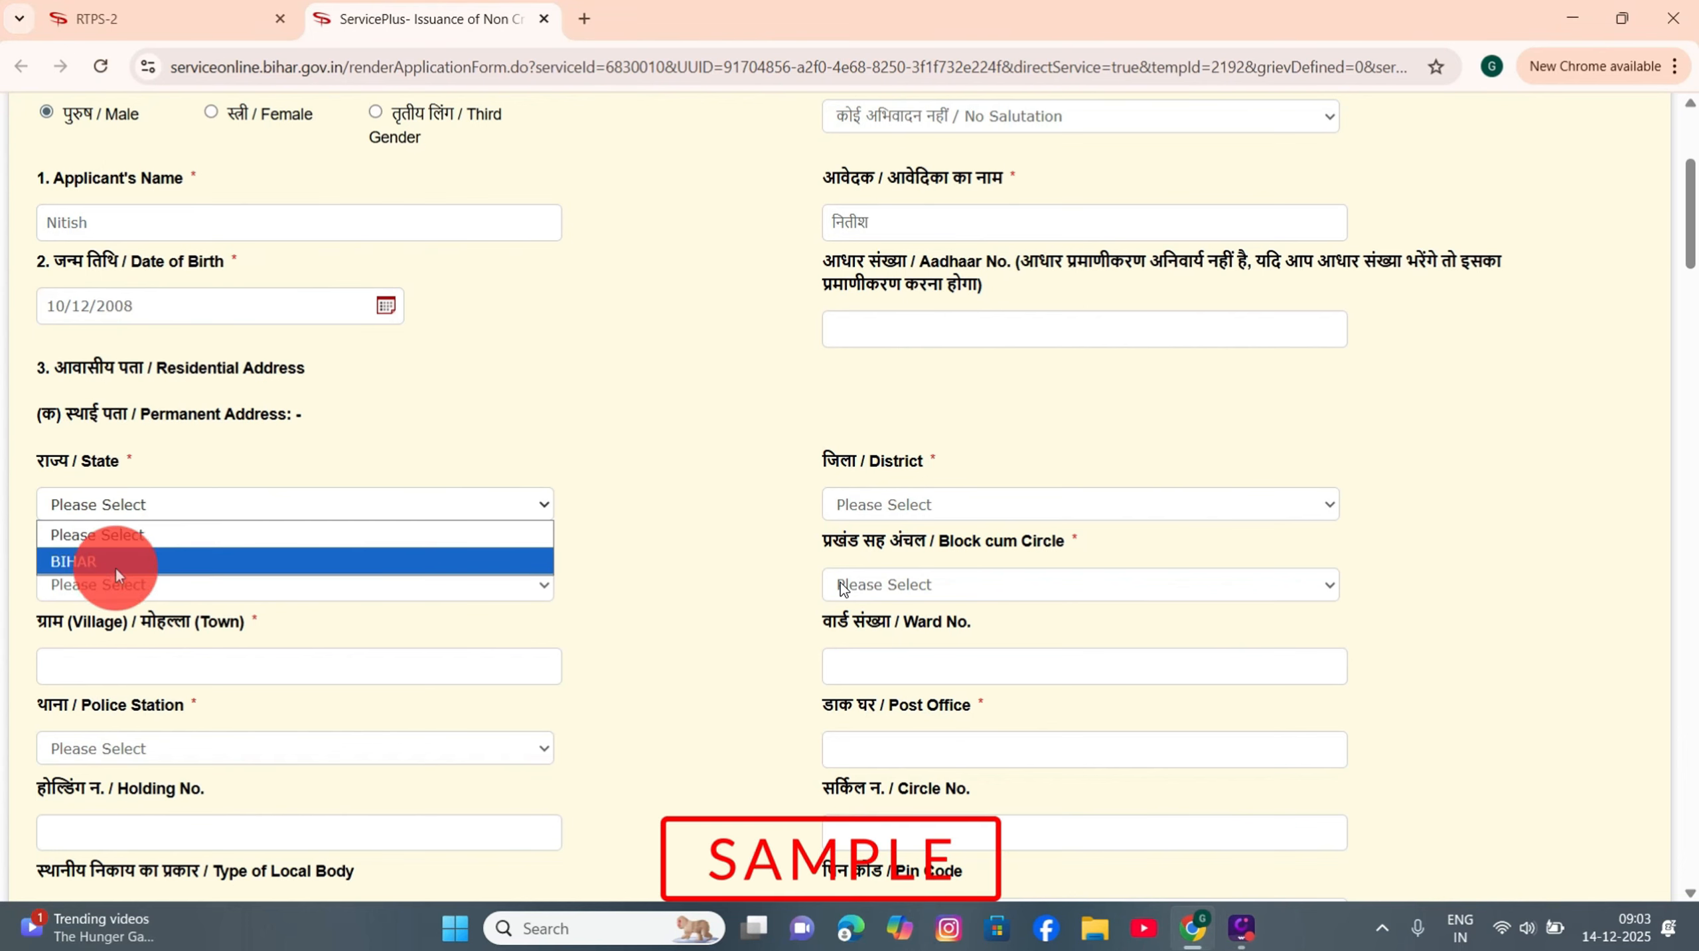
pyautogui.click(138, 556)
pyautogui.click(903, 499)
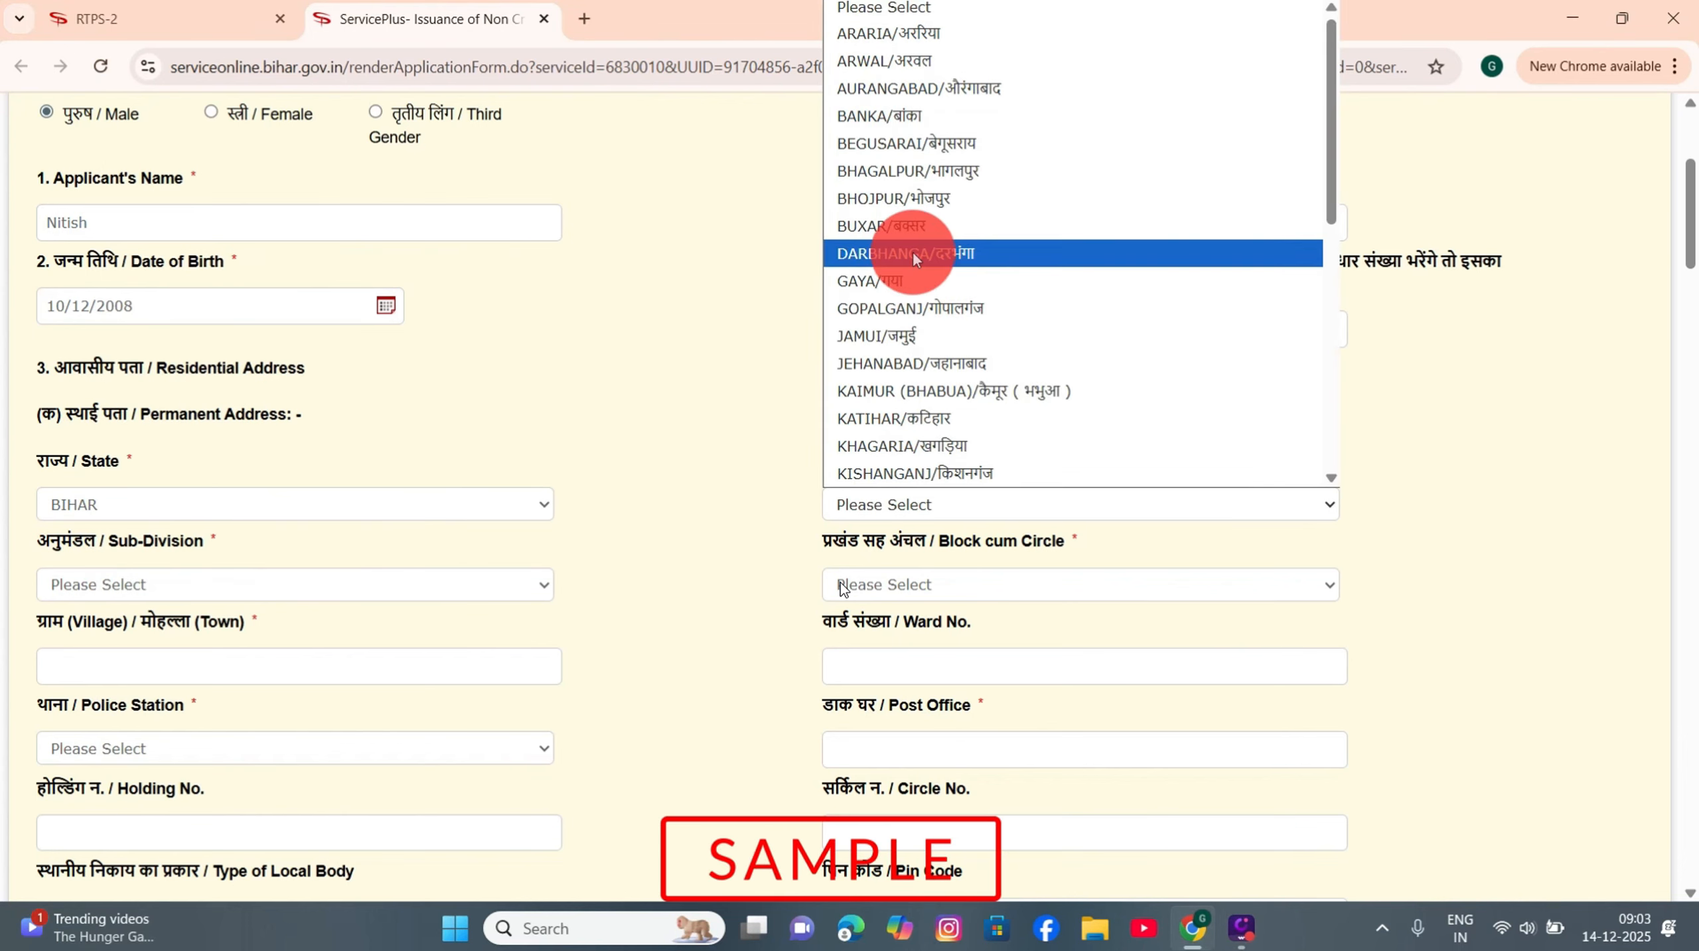
pyautogui.click(910, 245)
pyautogui.click(137, 580)
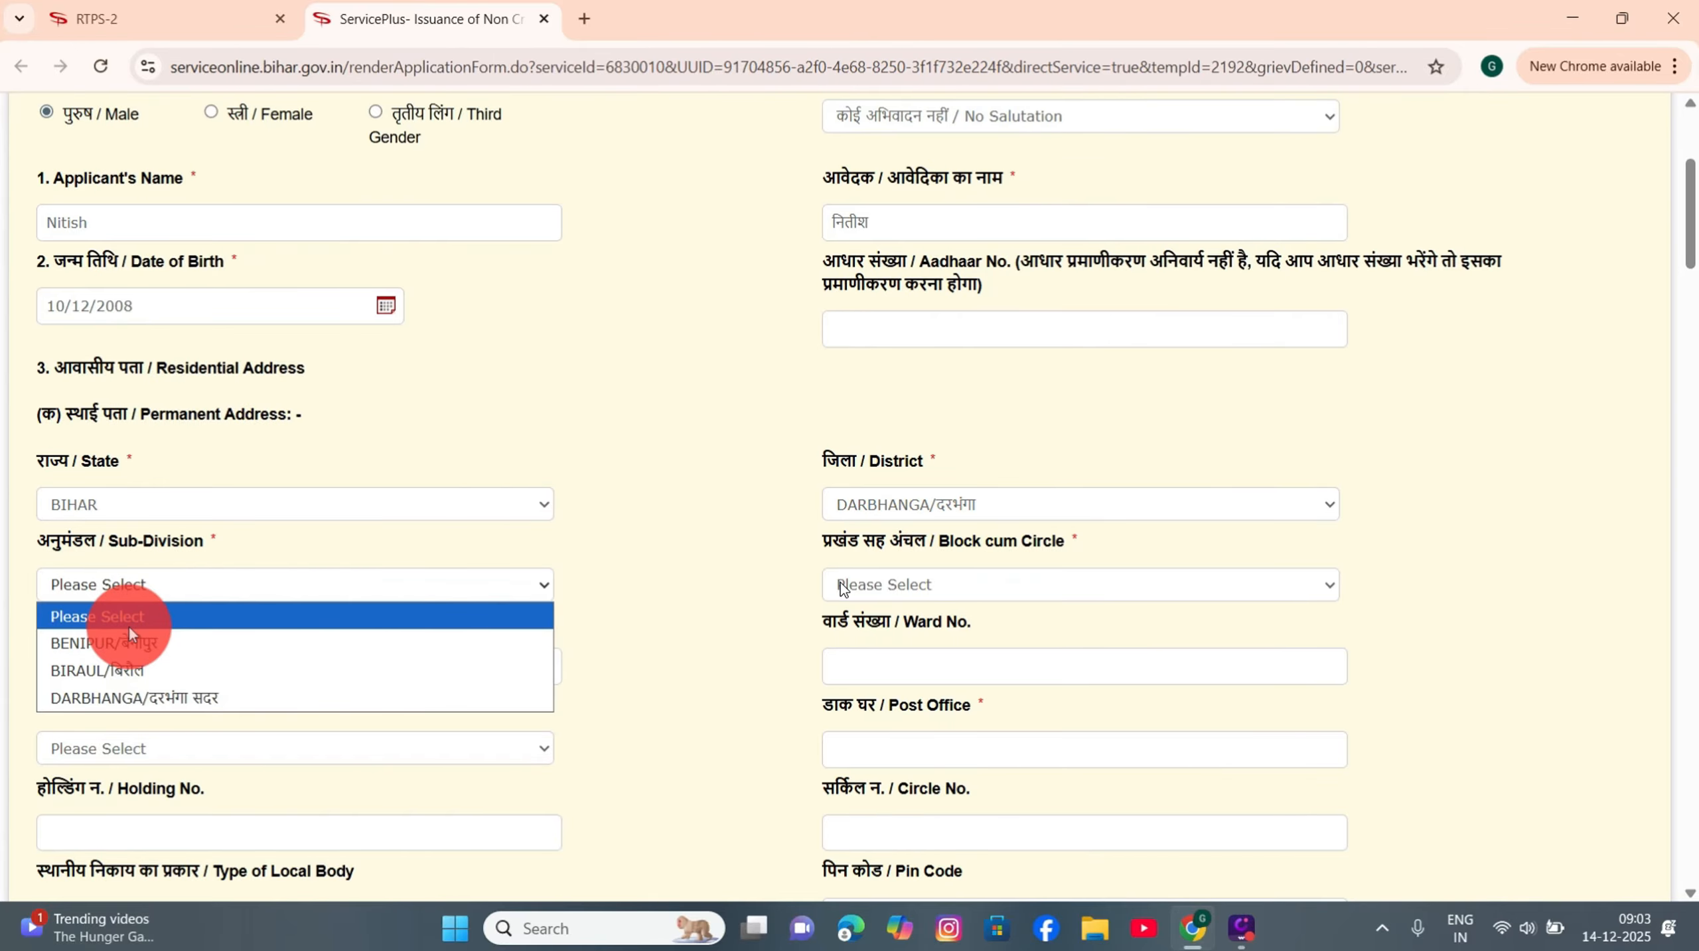
pyautogui.click(132, 644)
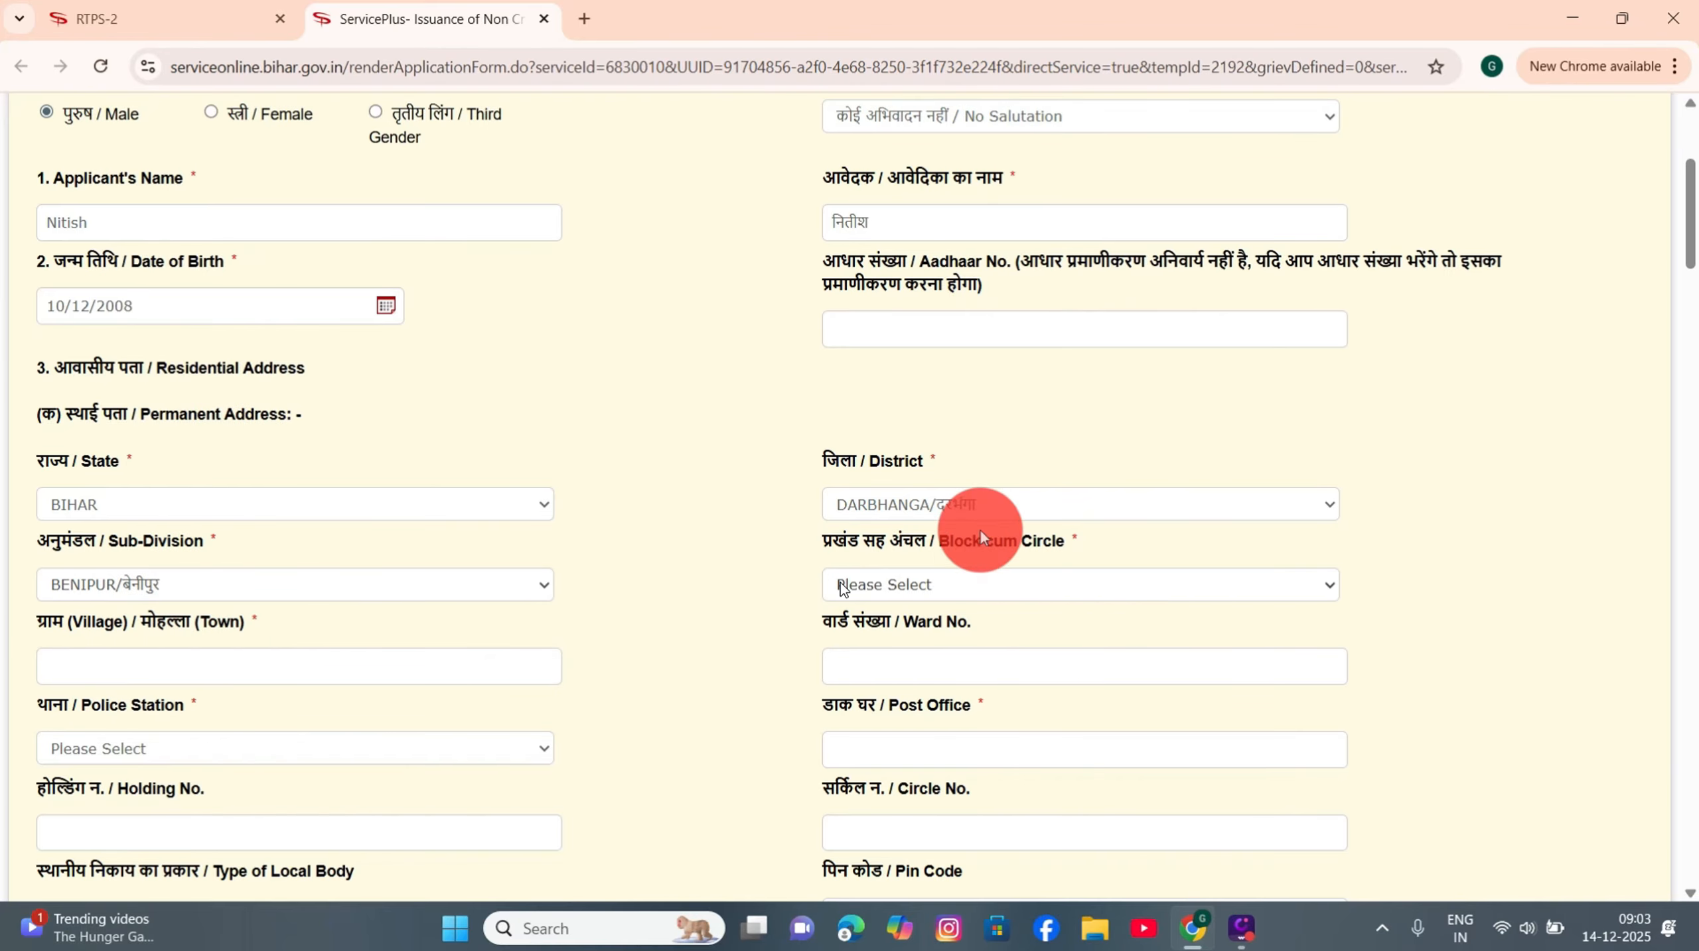
pyautogui.click(899, 585)
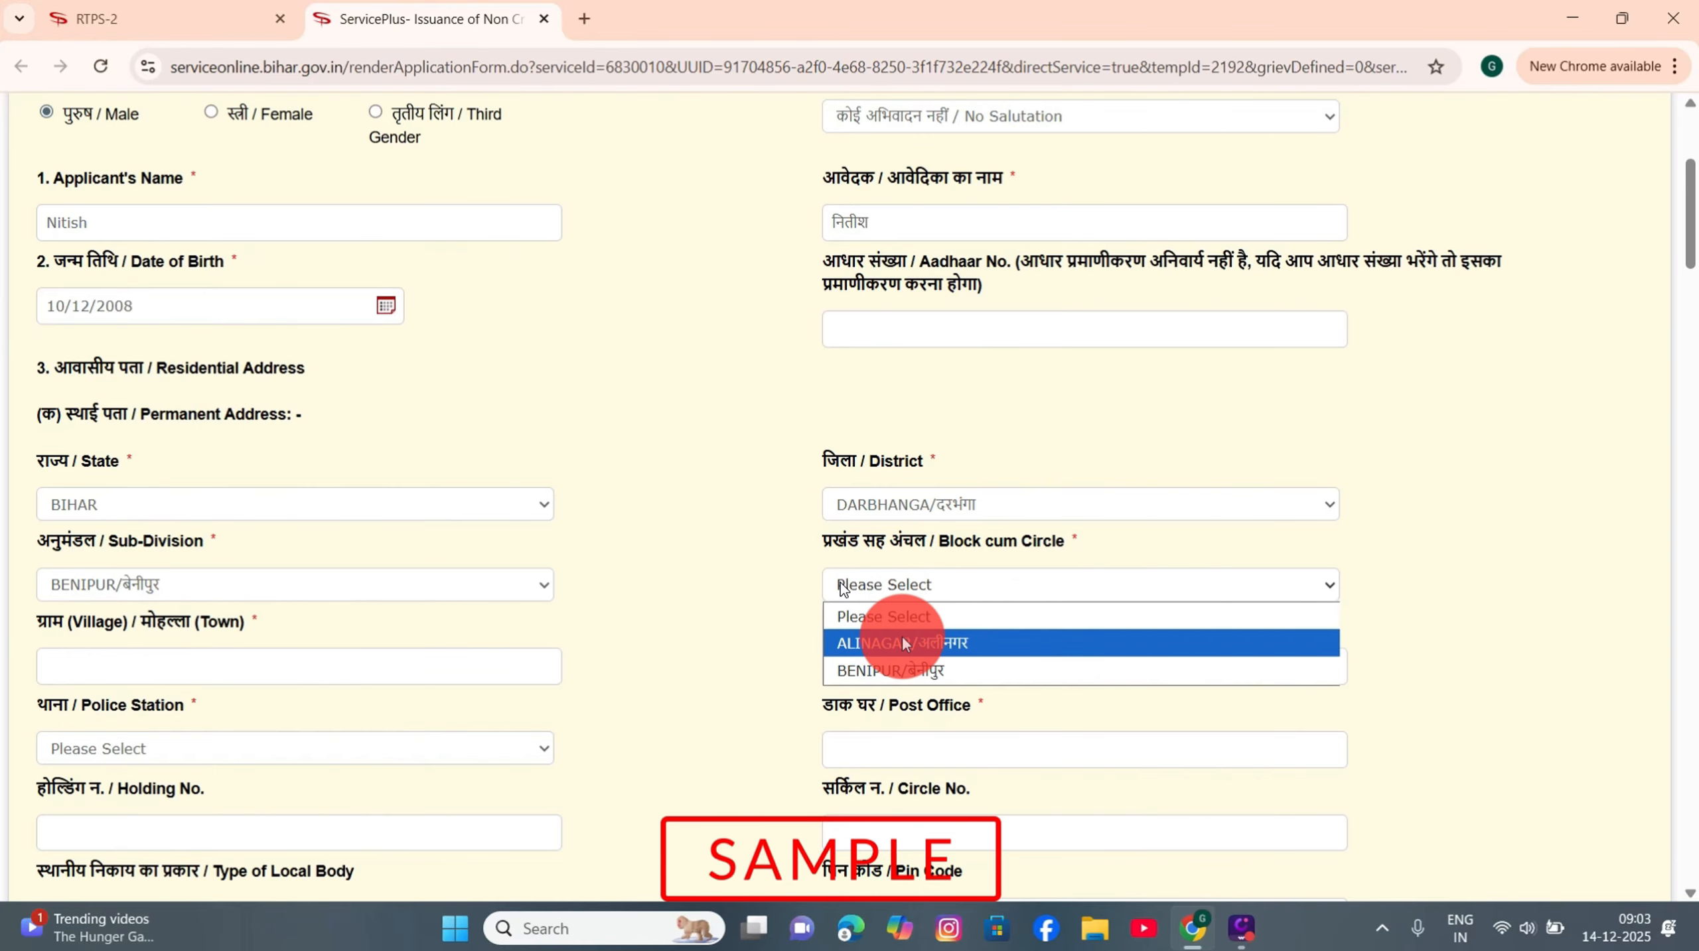
pyautogui.click(903, 639)
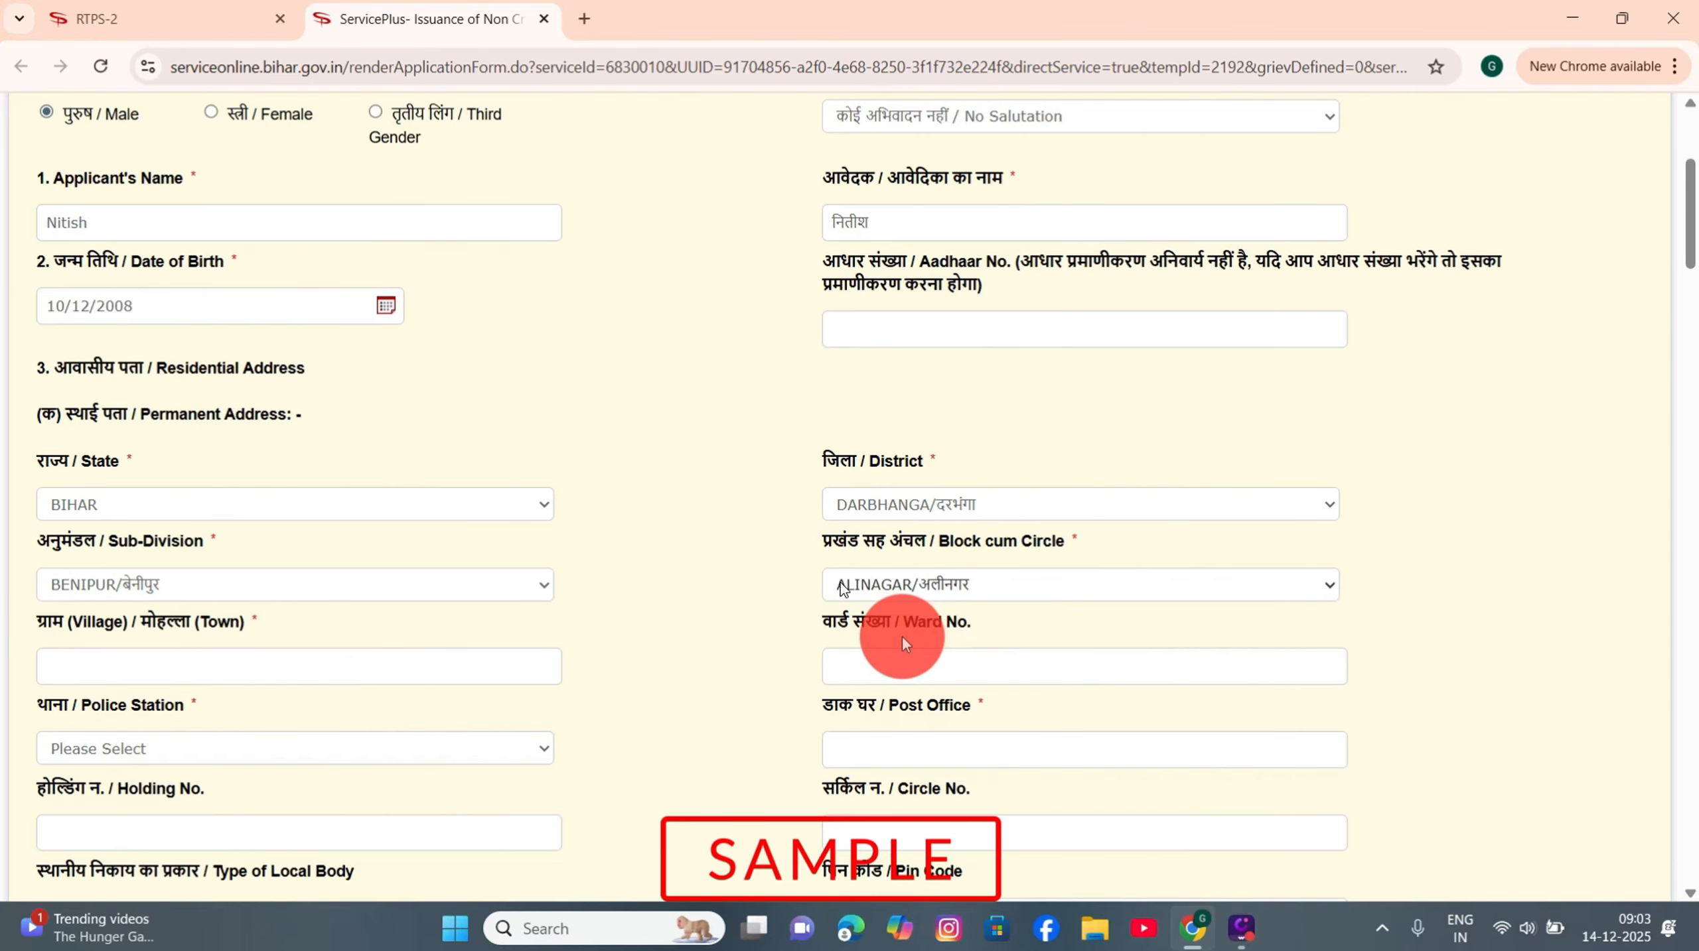
# Step: Fill in the village, ward number and post office, with police station KAMTOL THANA
pyautogui.click(76, 663)
pyautogui.write('ghhgh')
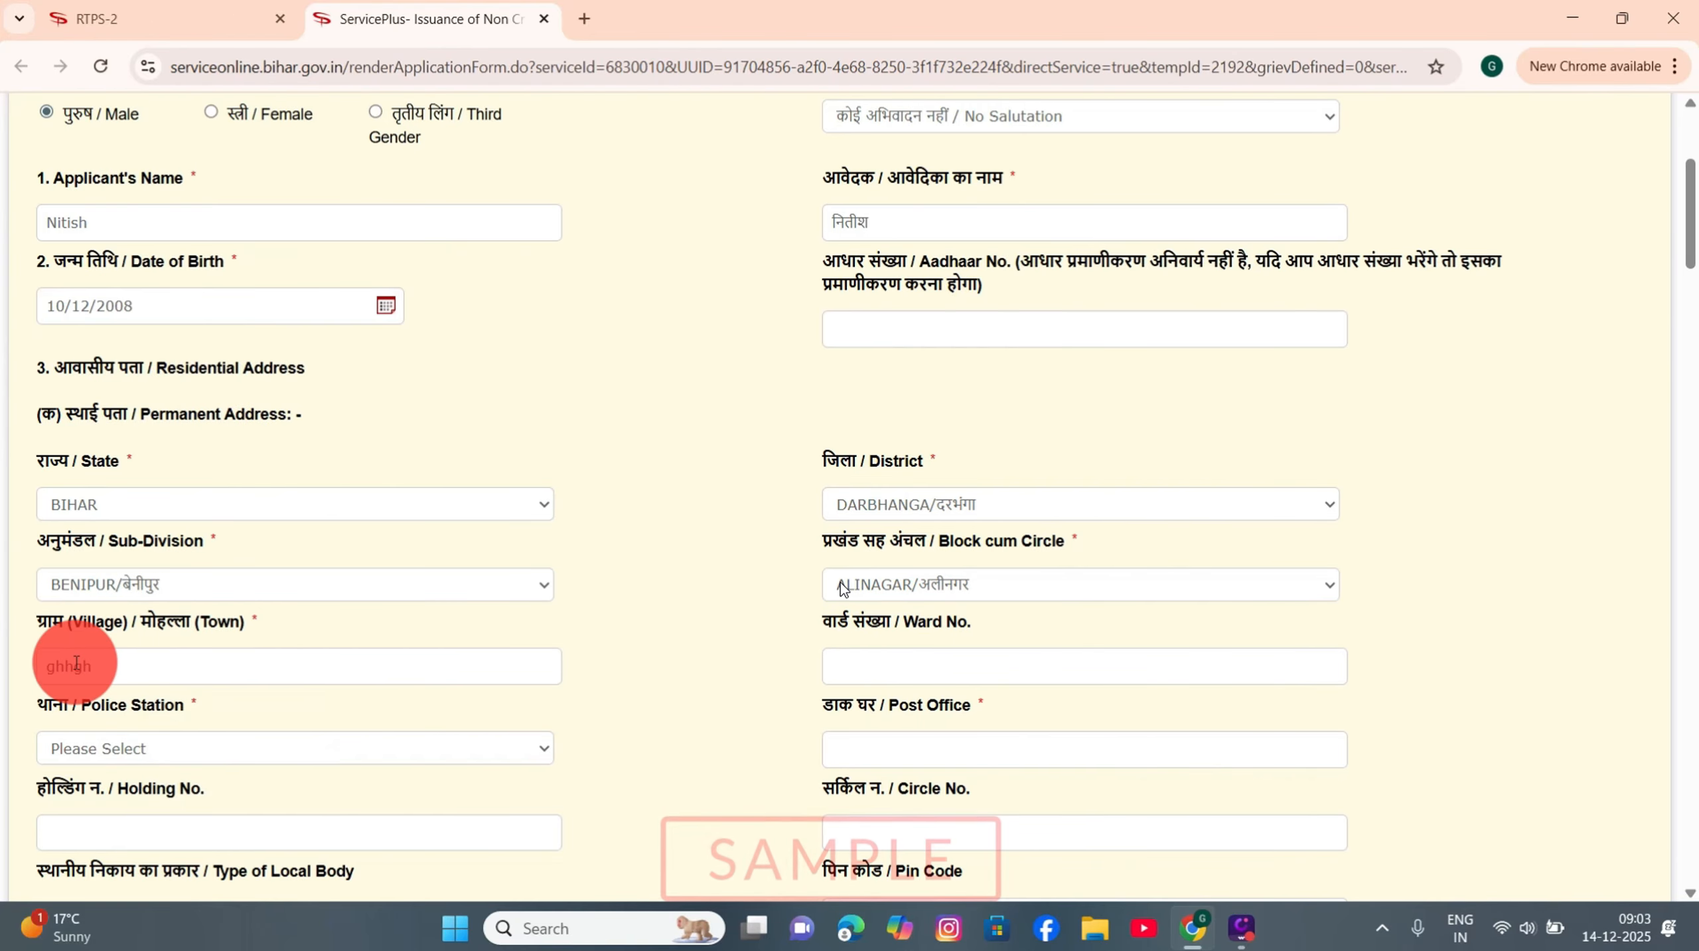
pyautogui.click(903, 666)
pyautogui.write('02')
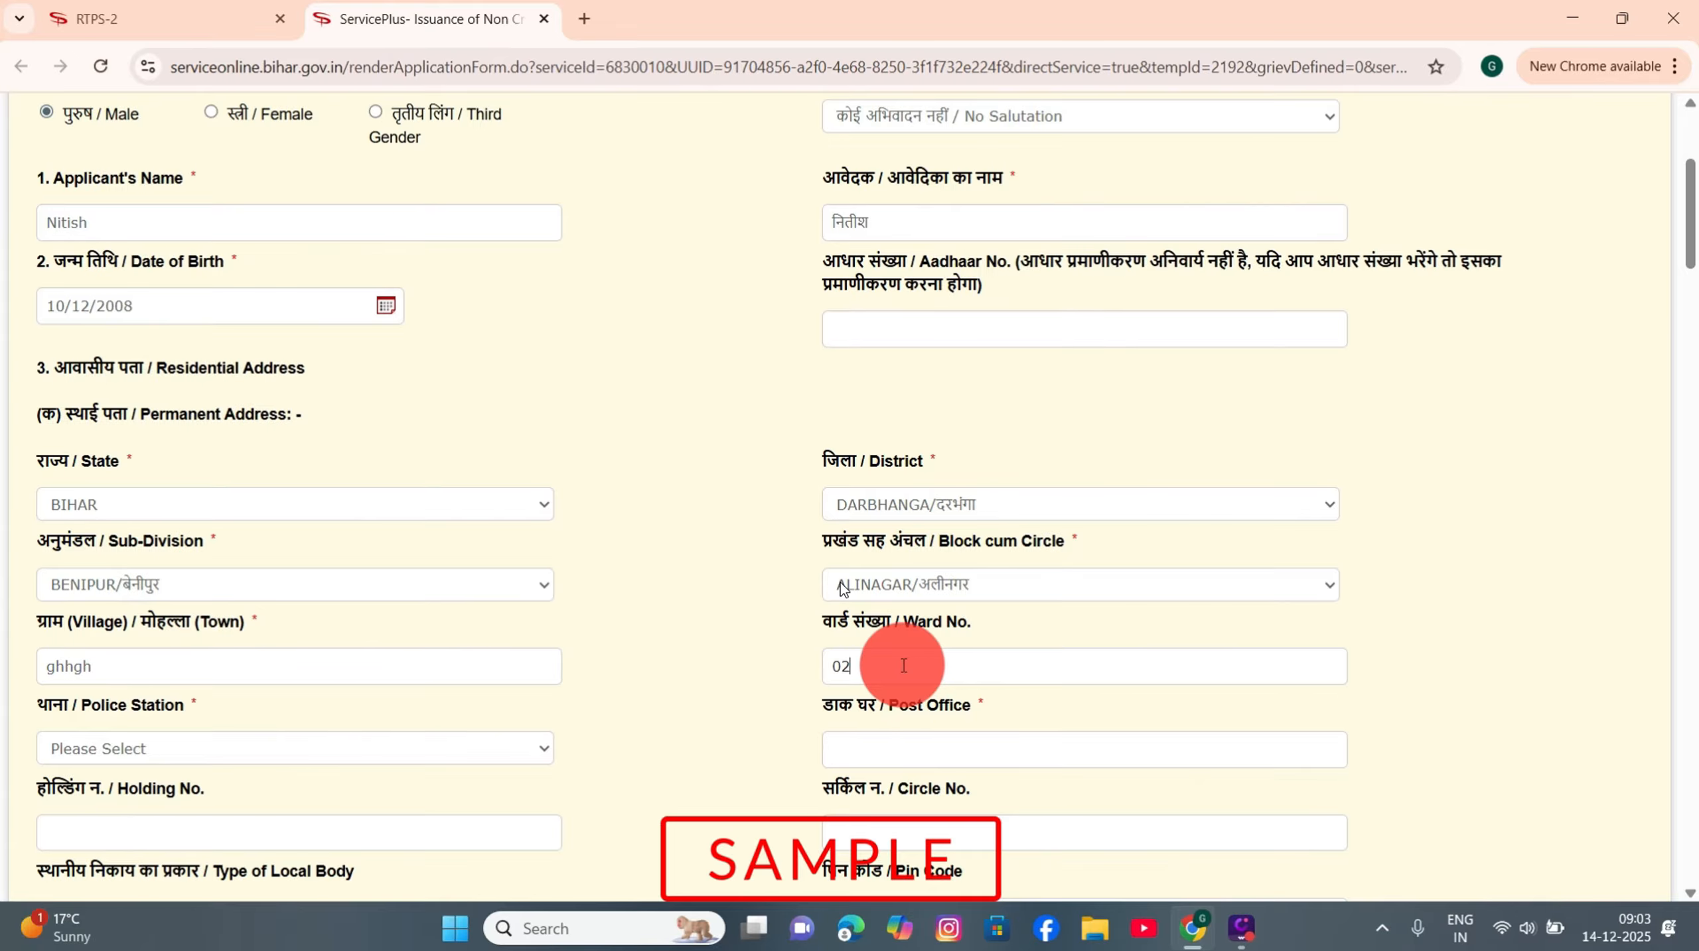
pyautogui.click(122, 755)
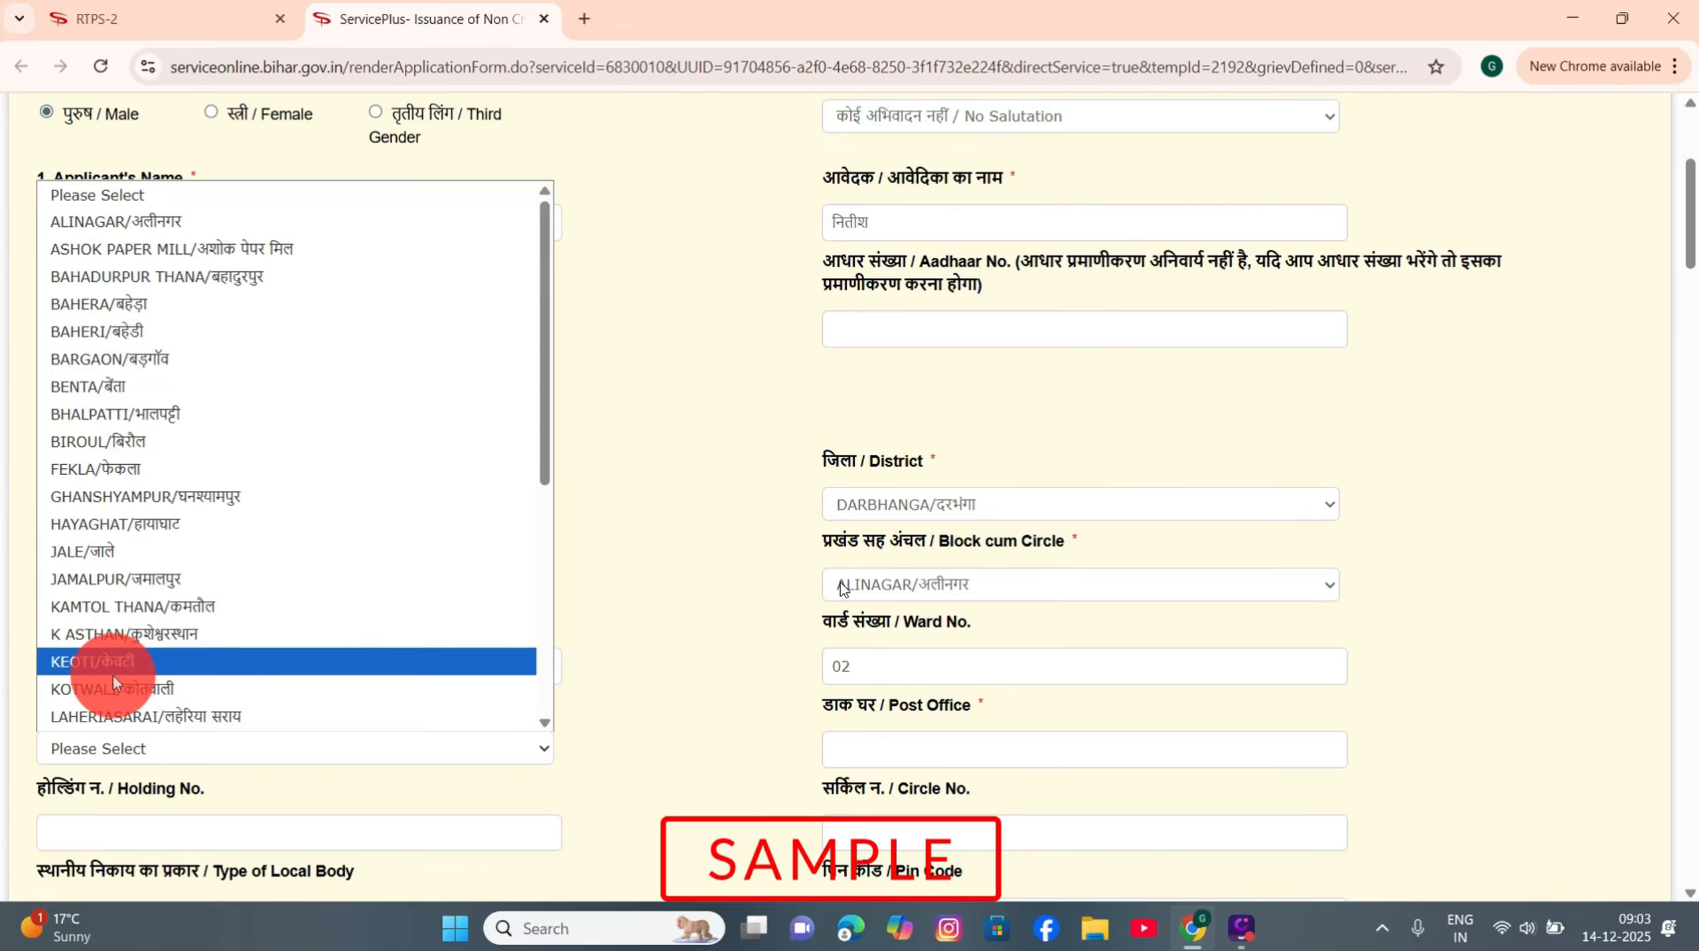
pyautogui.click(121, 603)
pyautogui.click(903, 755)
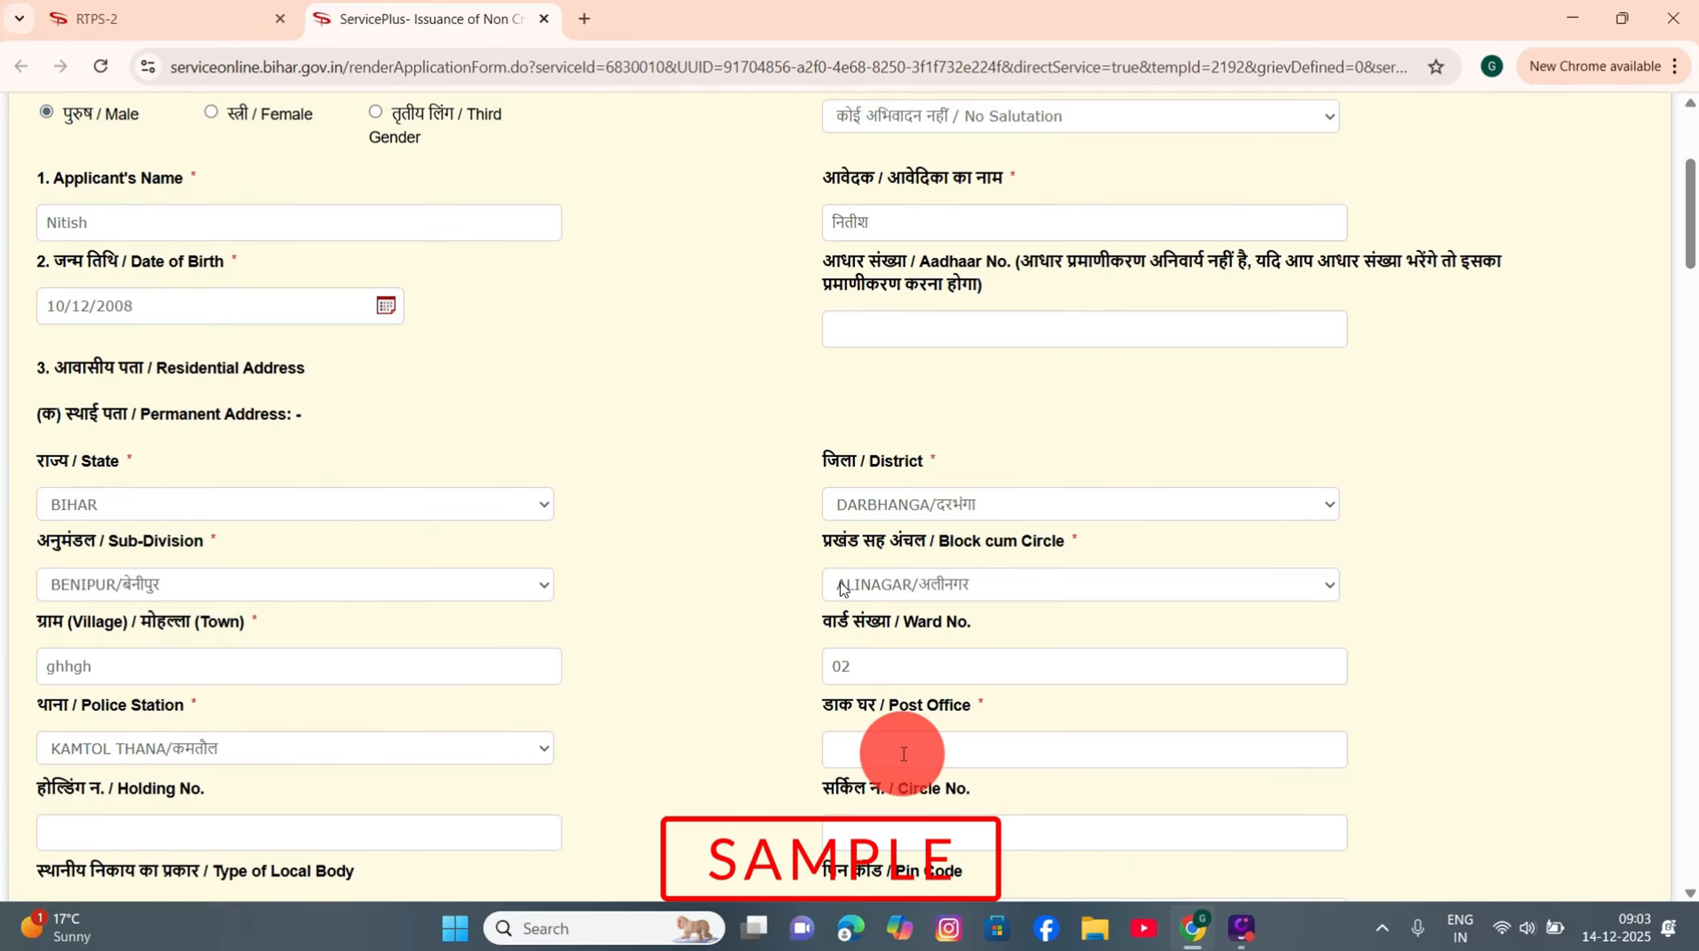
pyautogui.write('jhhh')
# Step: Fill the pin code from autofill and set the local body type to Village Panchayat
pyautogui.scroll(-5, 762, 723)
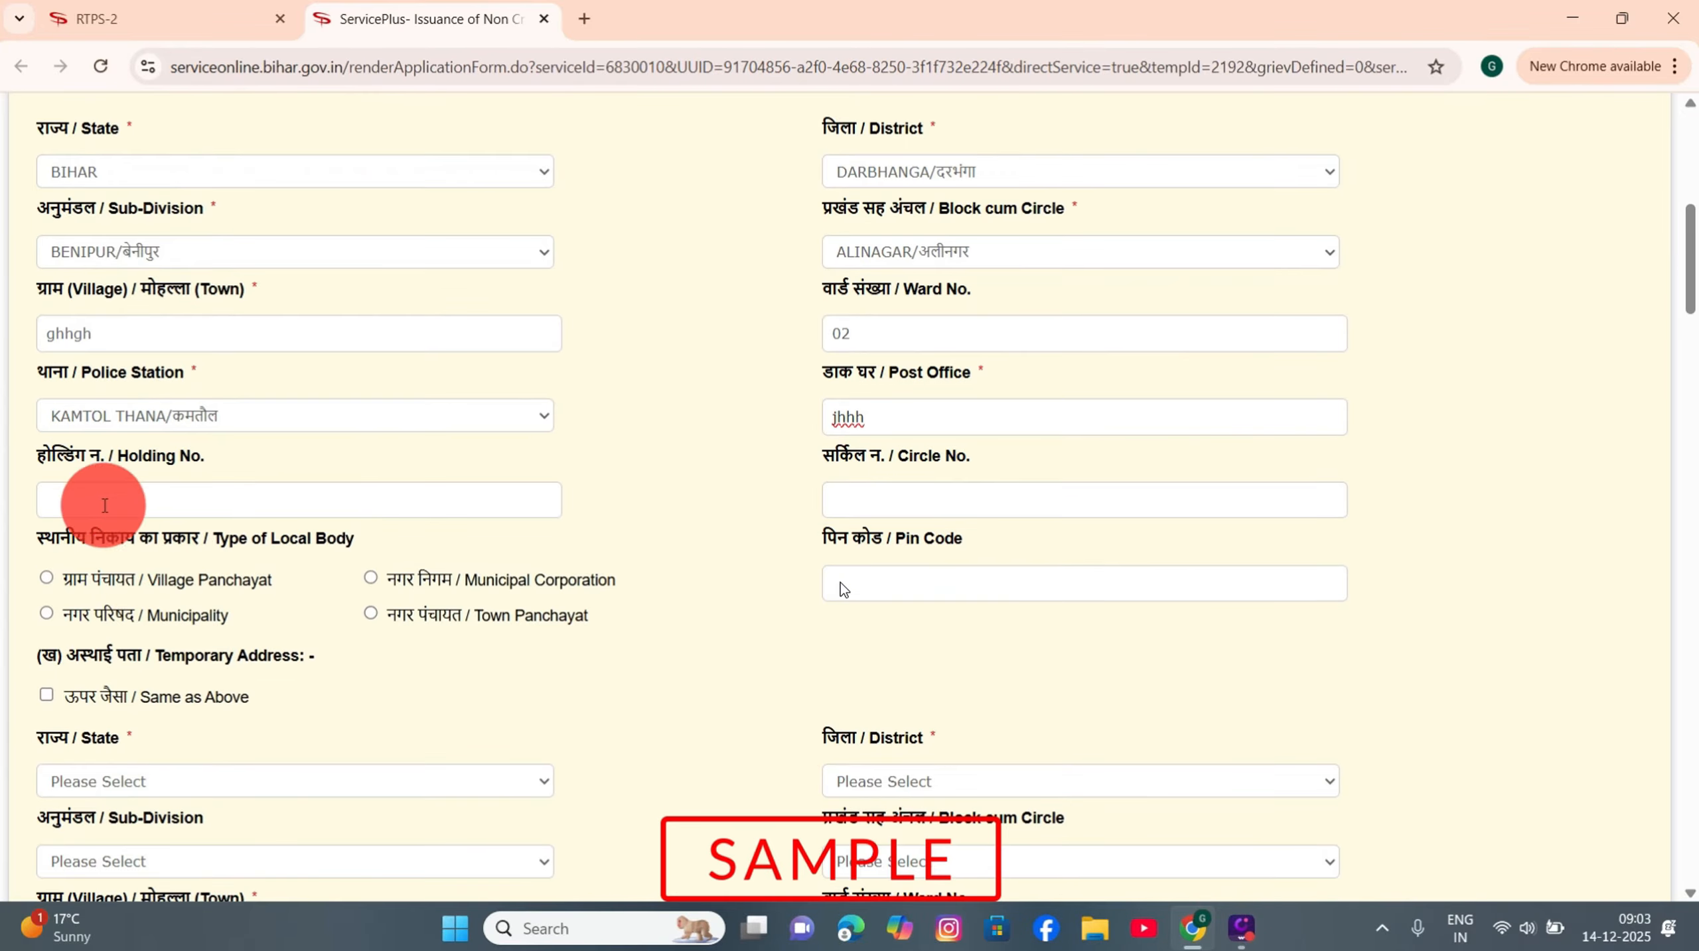
pyautogui.click(138, 497)
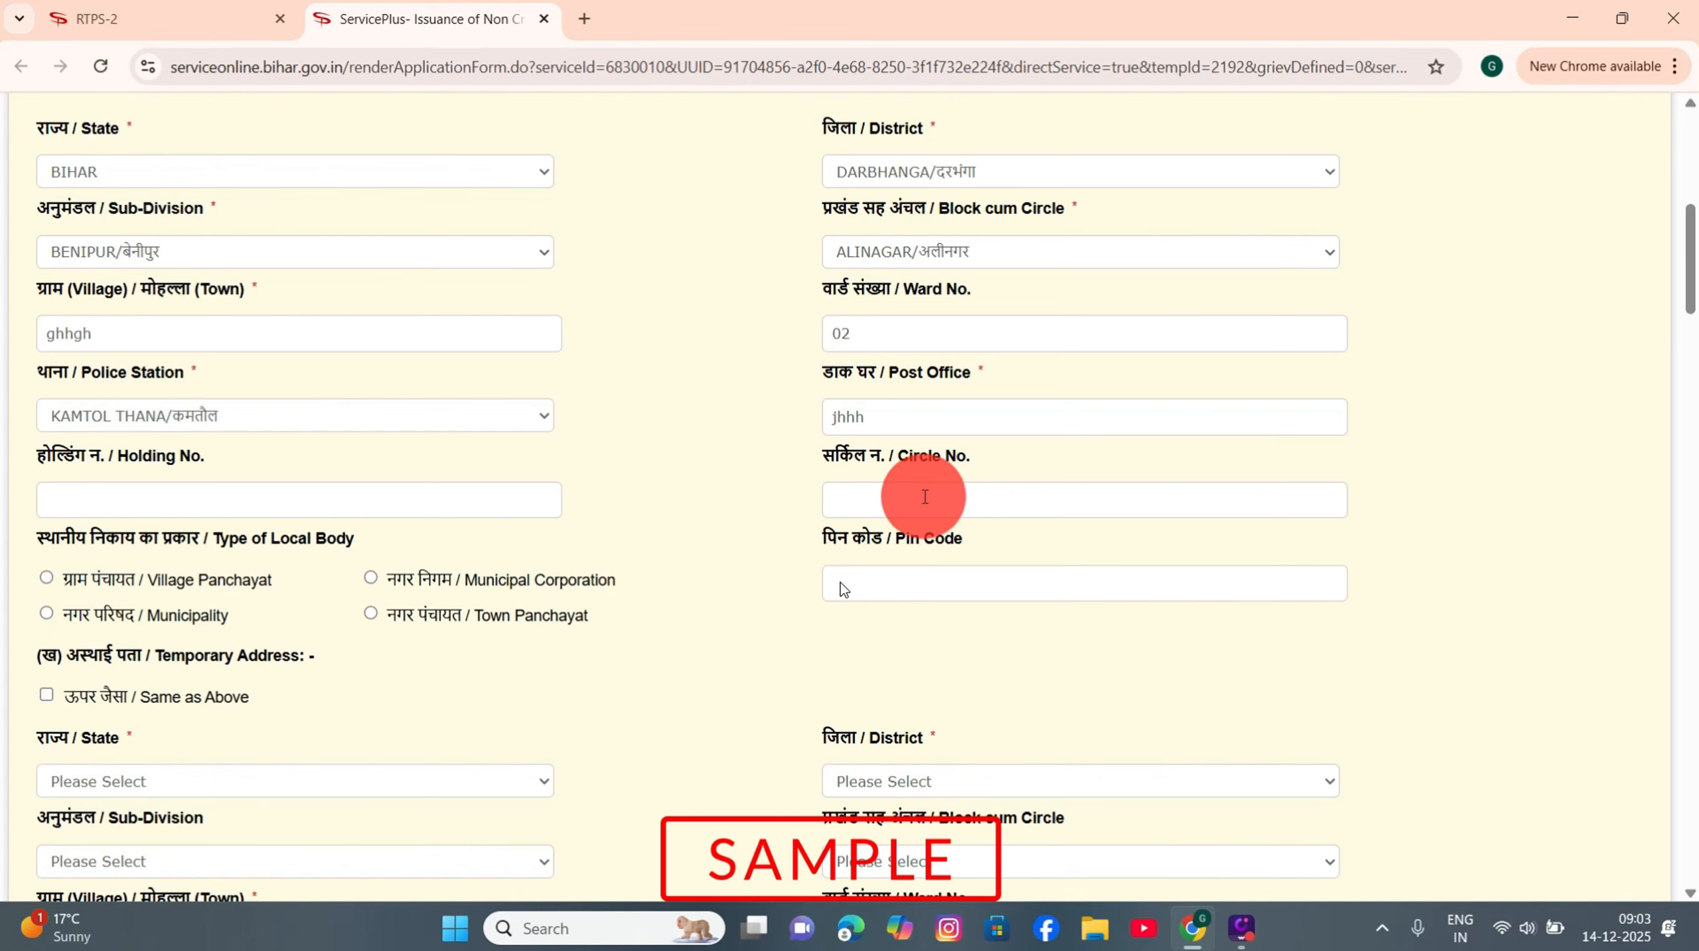
pyautogui.click(898, 580)
pyautogui.click(1028, 635)
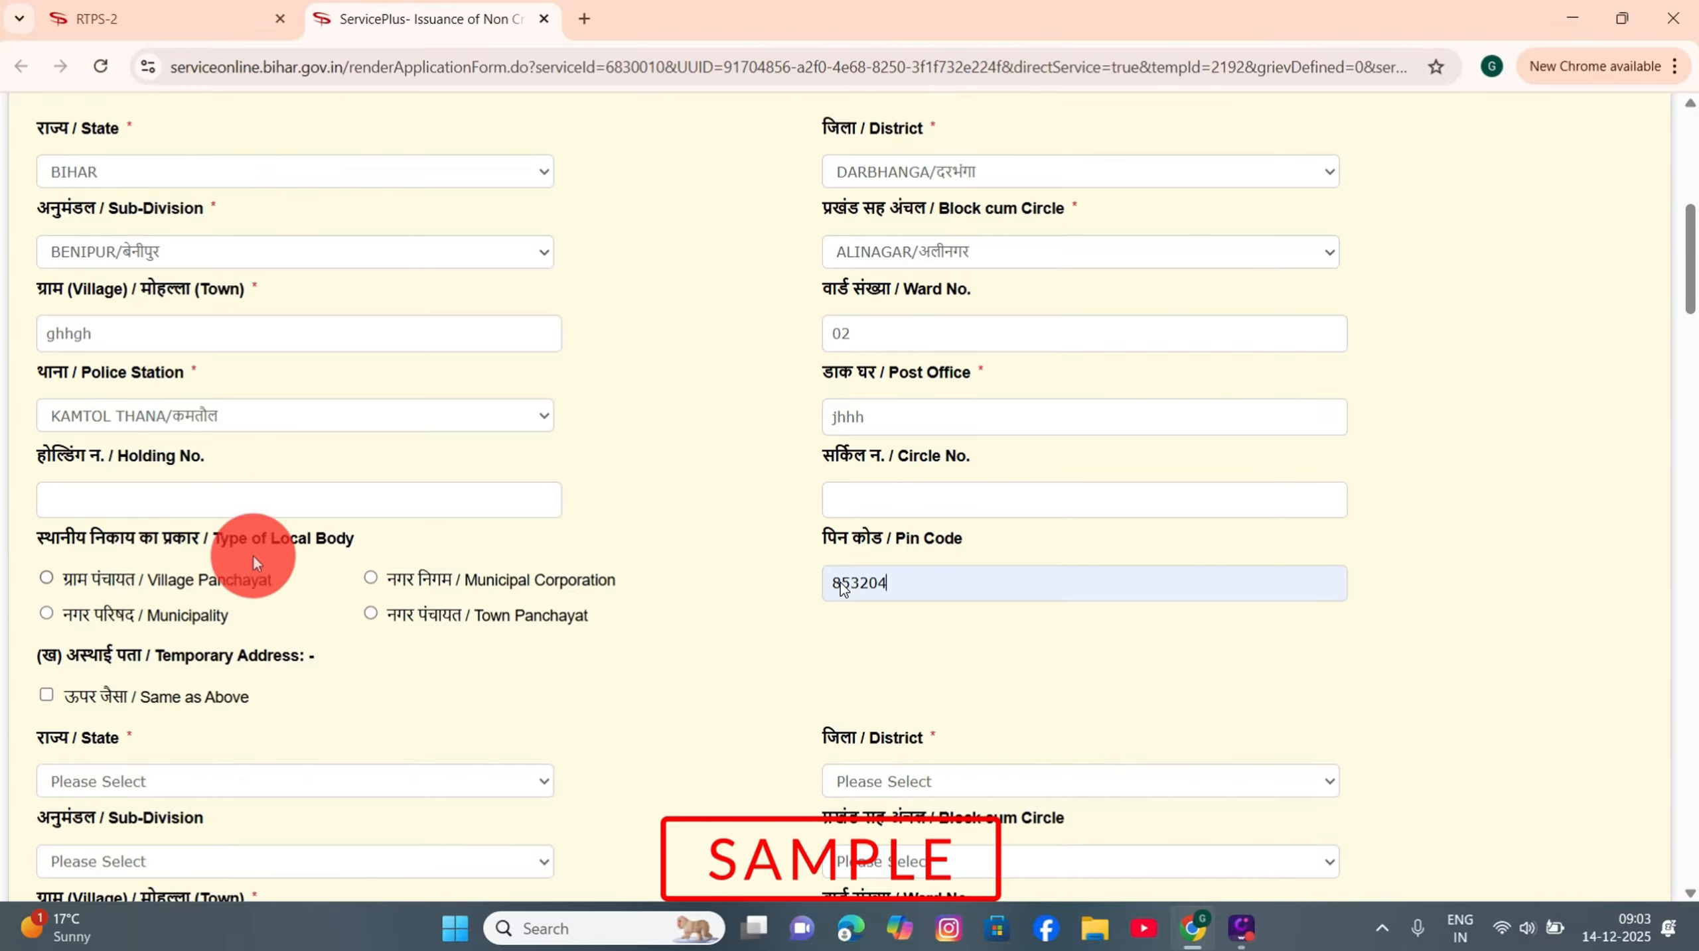
pyautogui.click(46, 580)
# Step: Choose GAROUL as the village panchayat and mark the temporary address Same as Above
pyautogui.scroll(-5, 138, 571)
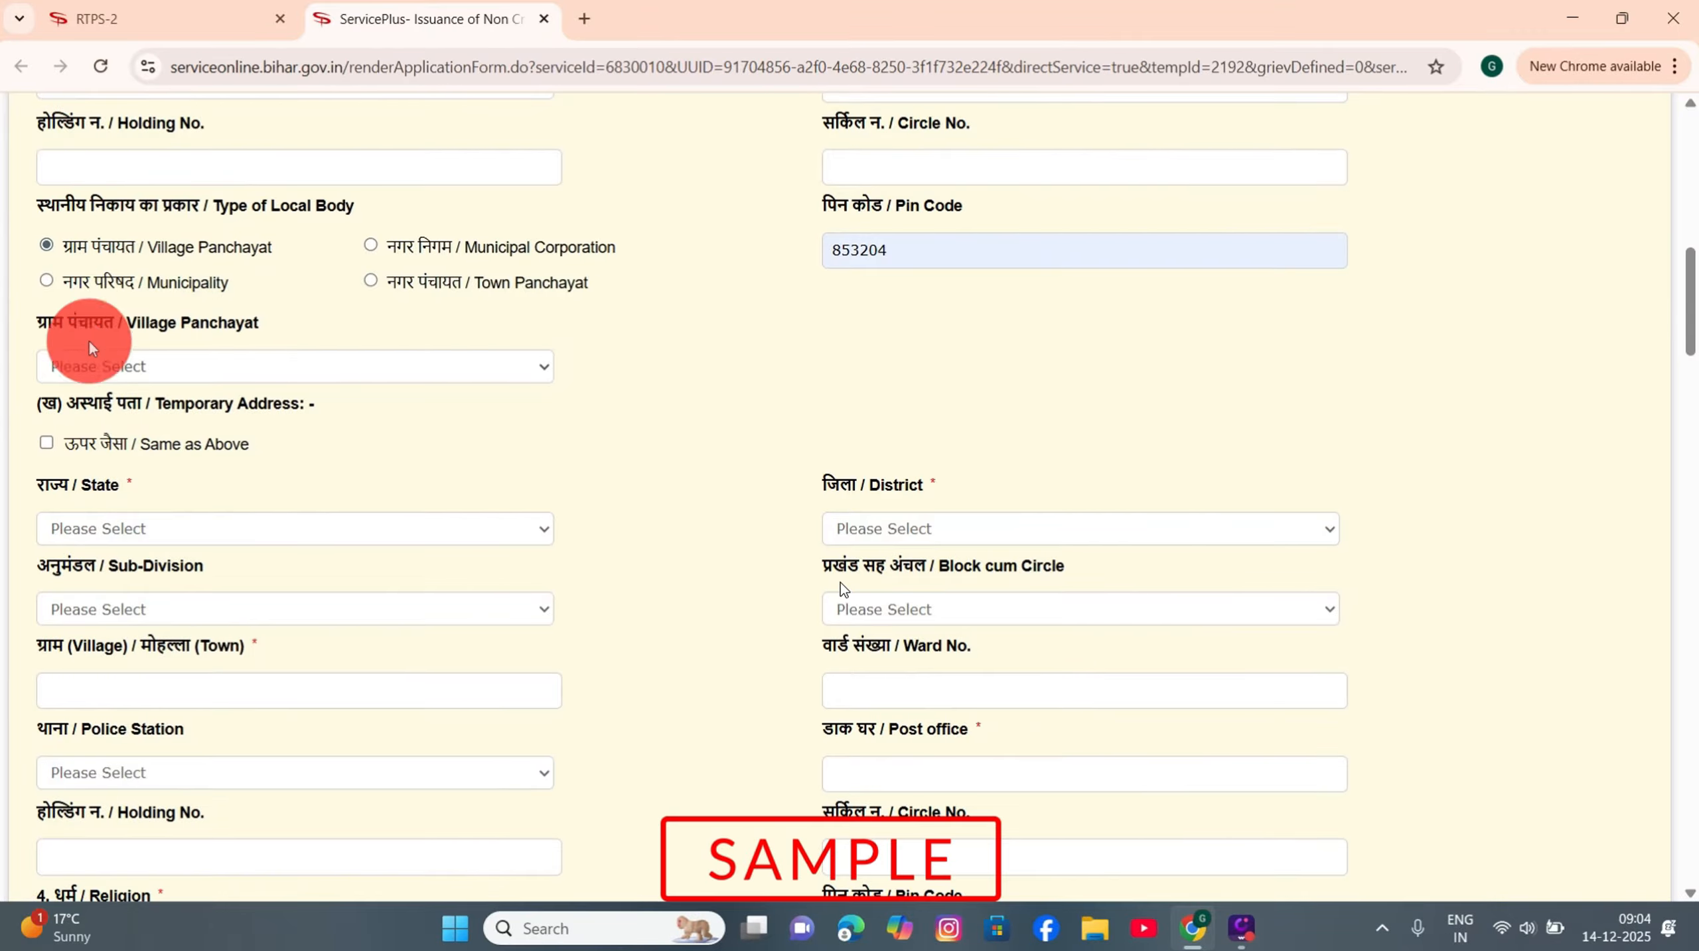
pyautogui.click(135, 367)
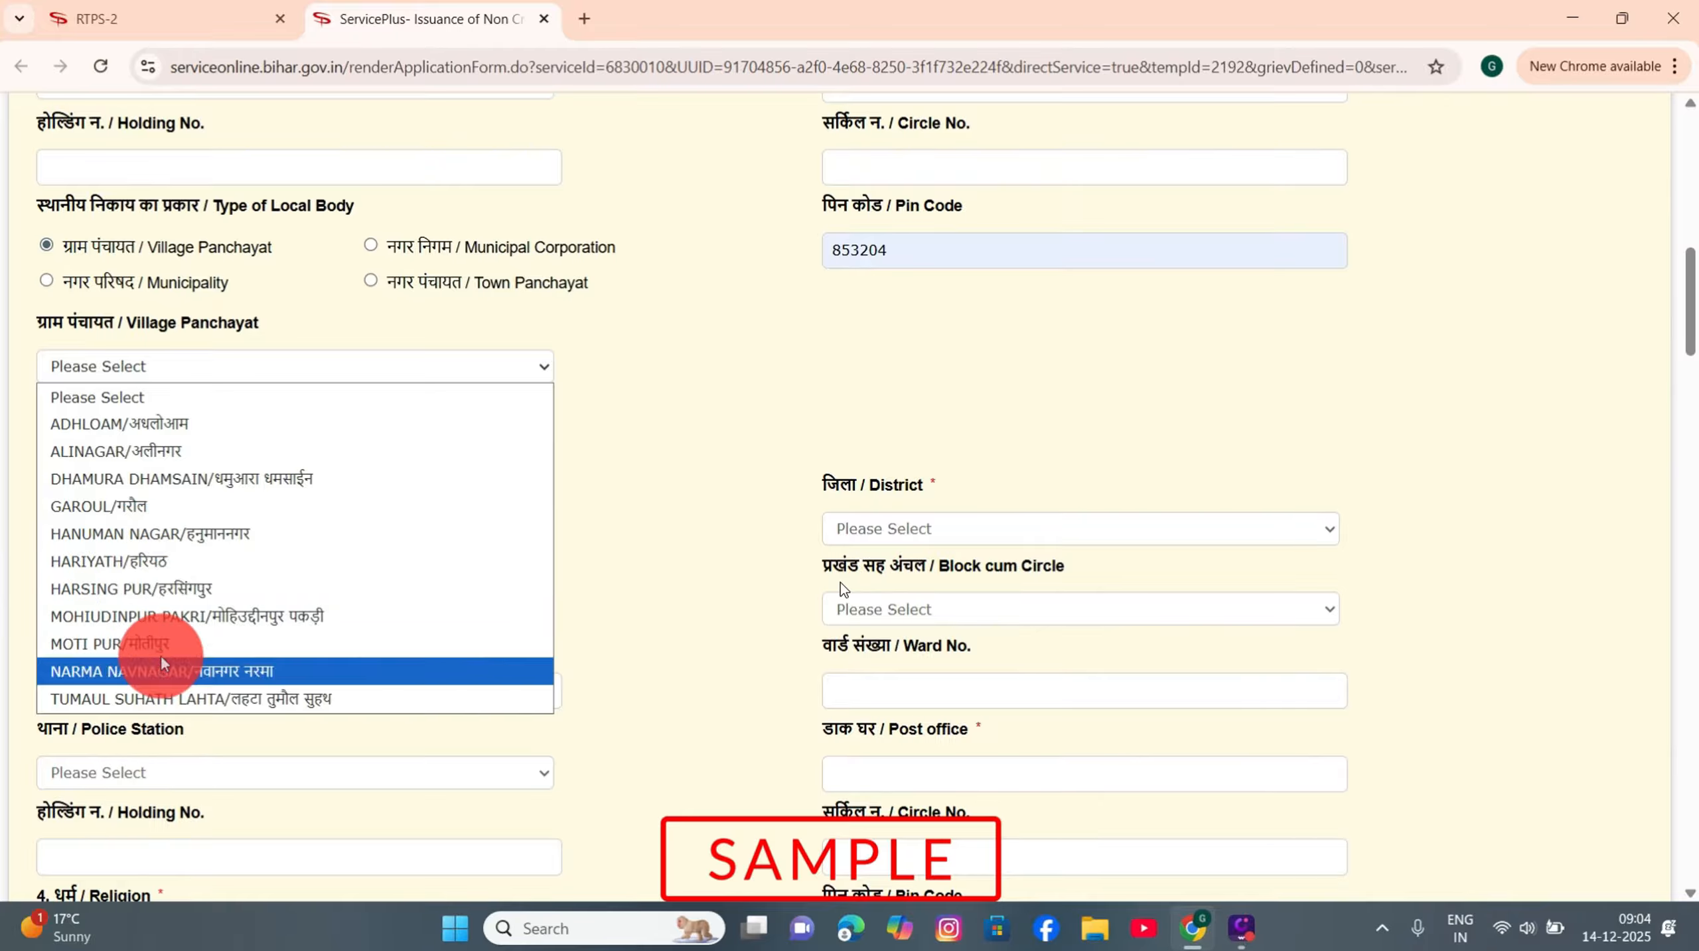
pyautogui.click(169, 506)
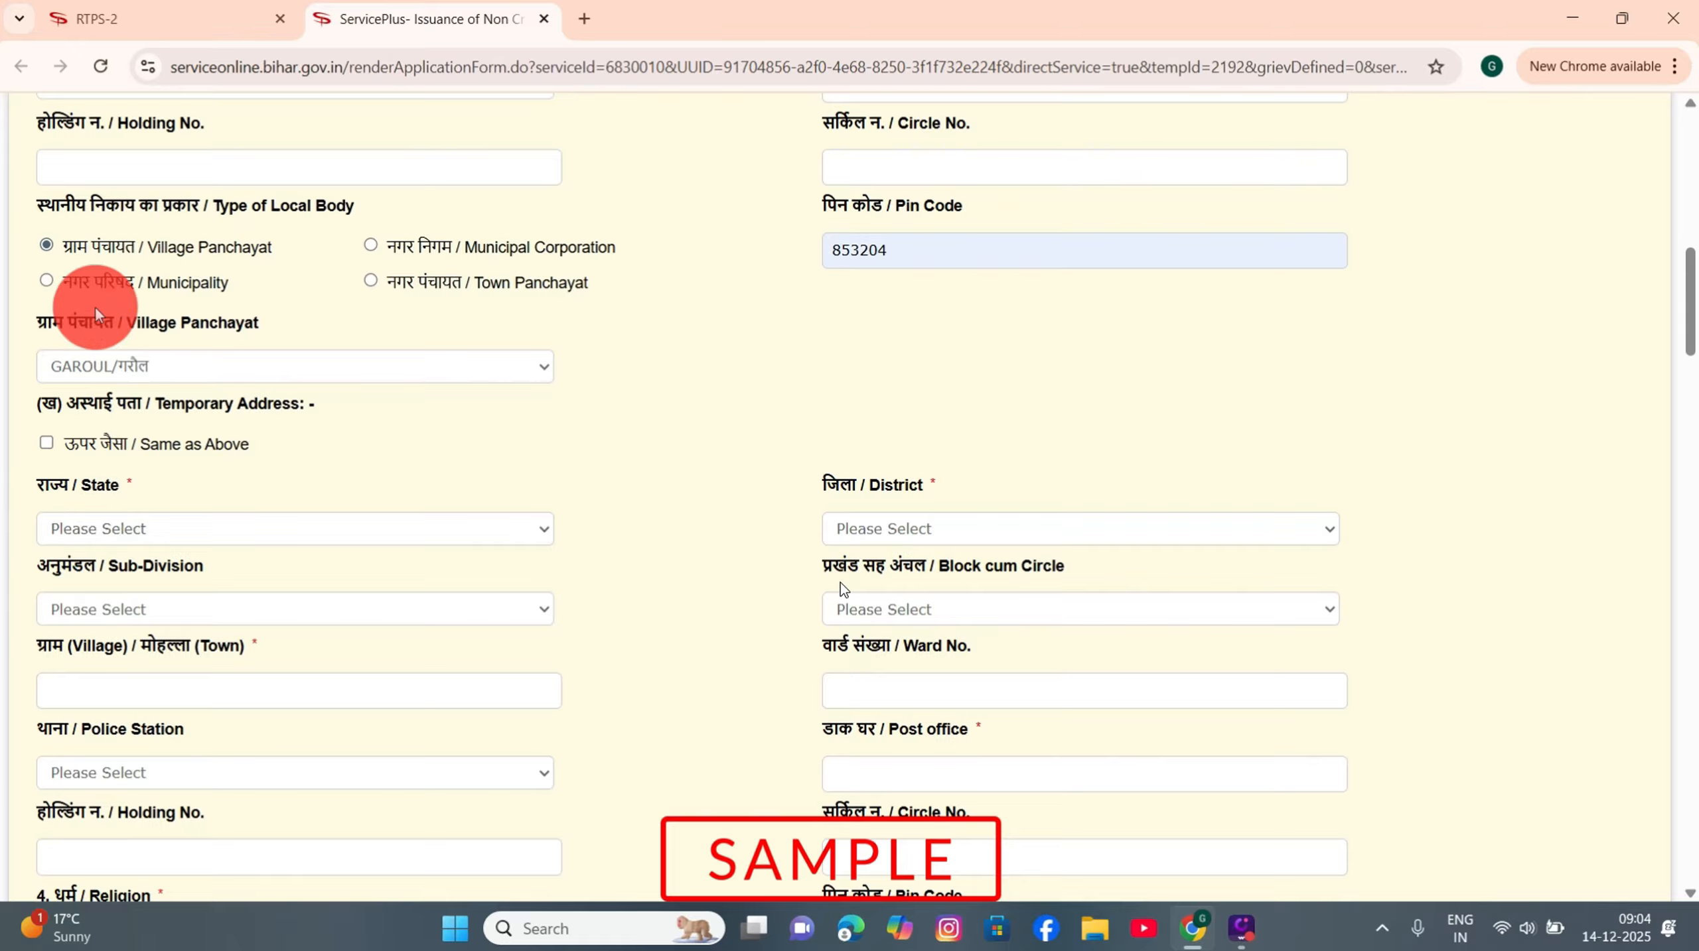
pyautogui.click(45, 443)
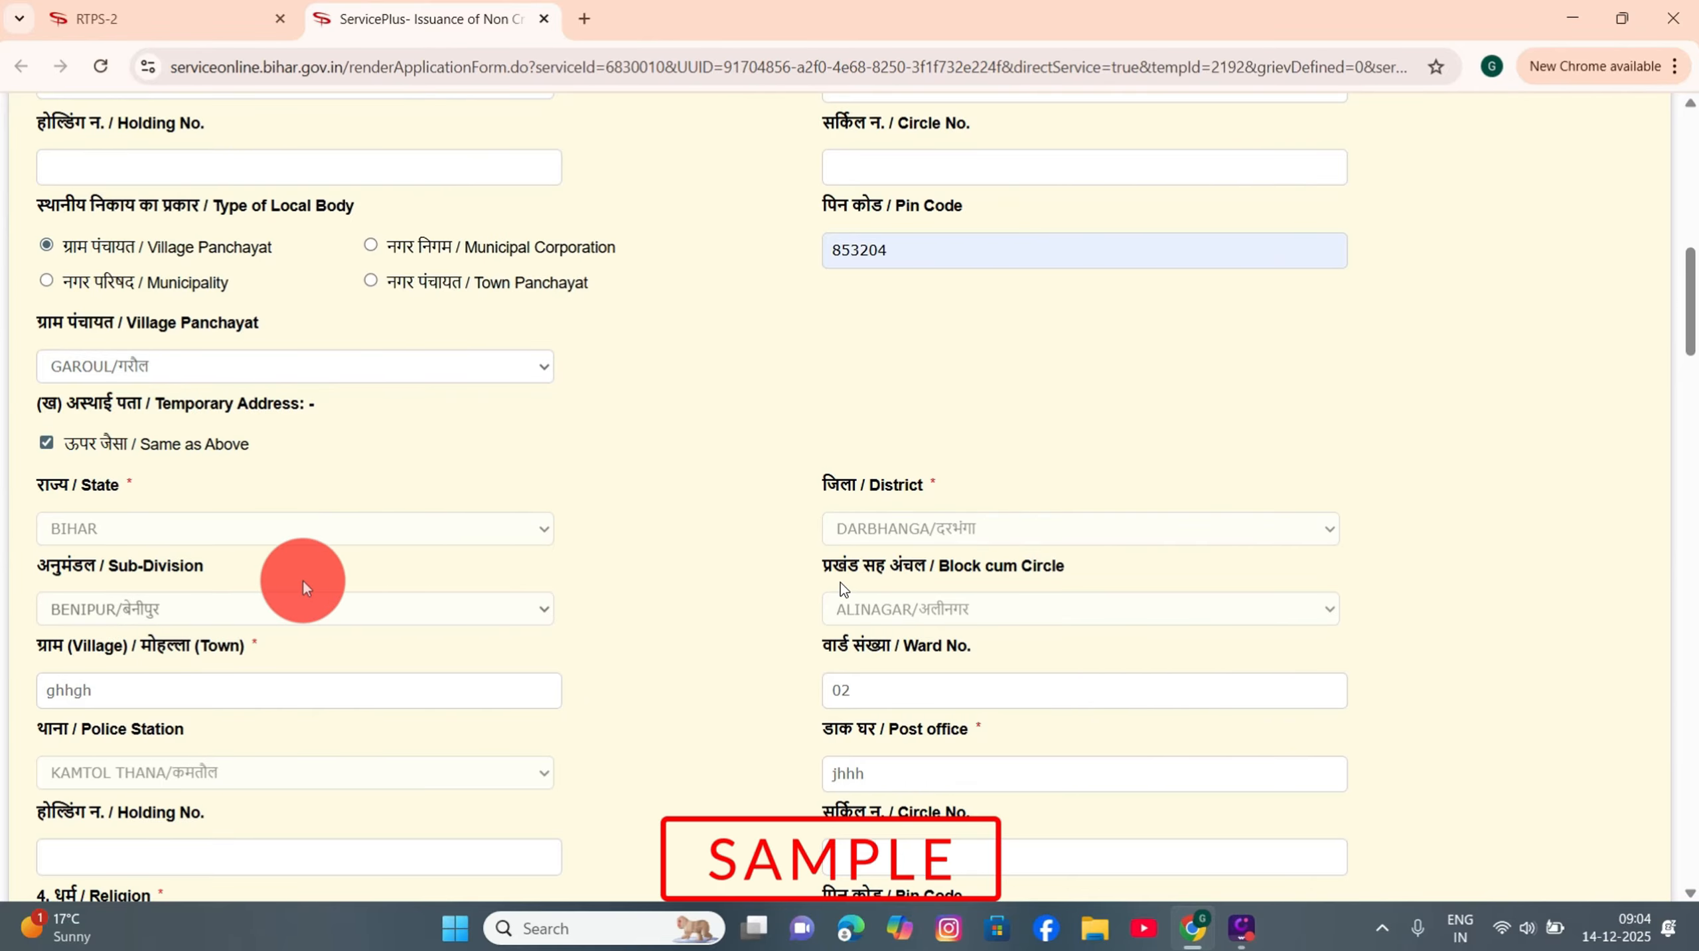
# Step: Enter religion 'hindu' and choose the most backward class (Annexure-1) category
pyautogui.scroll(-5, 324, 565)
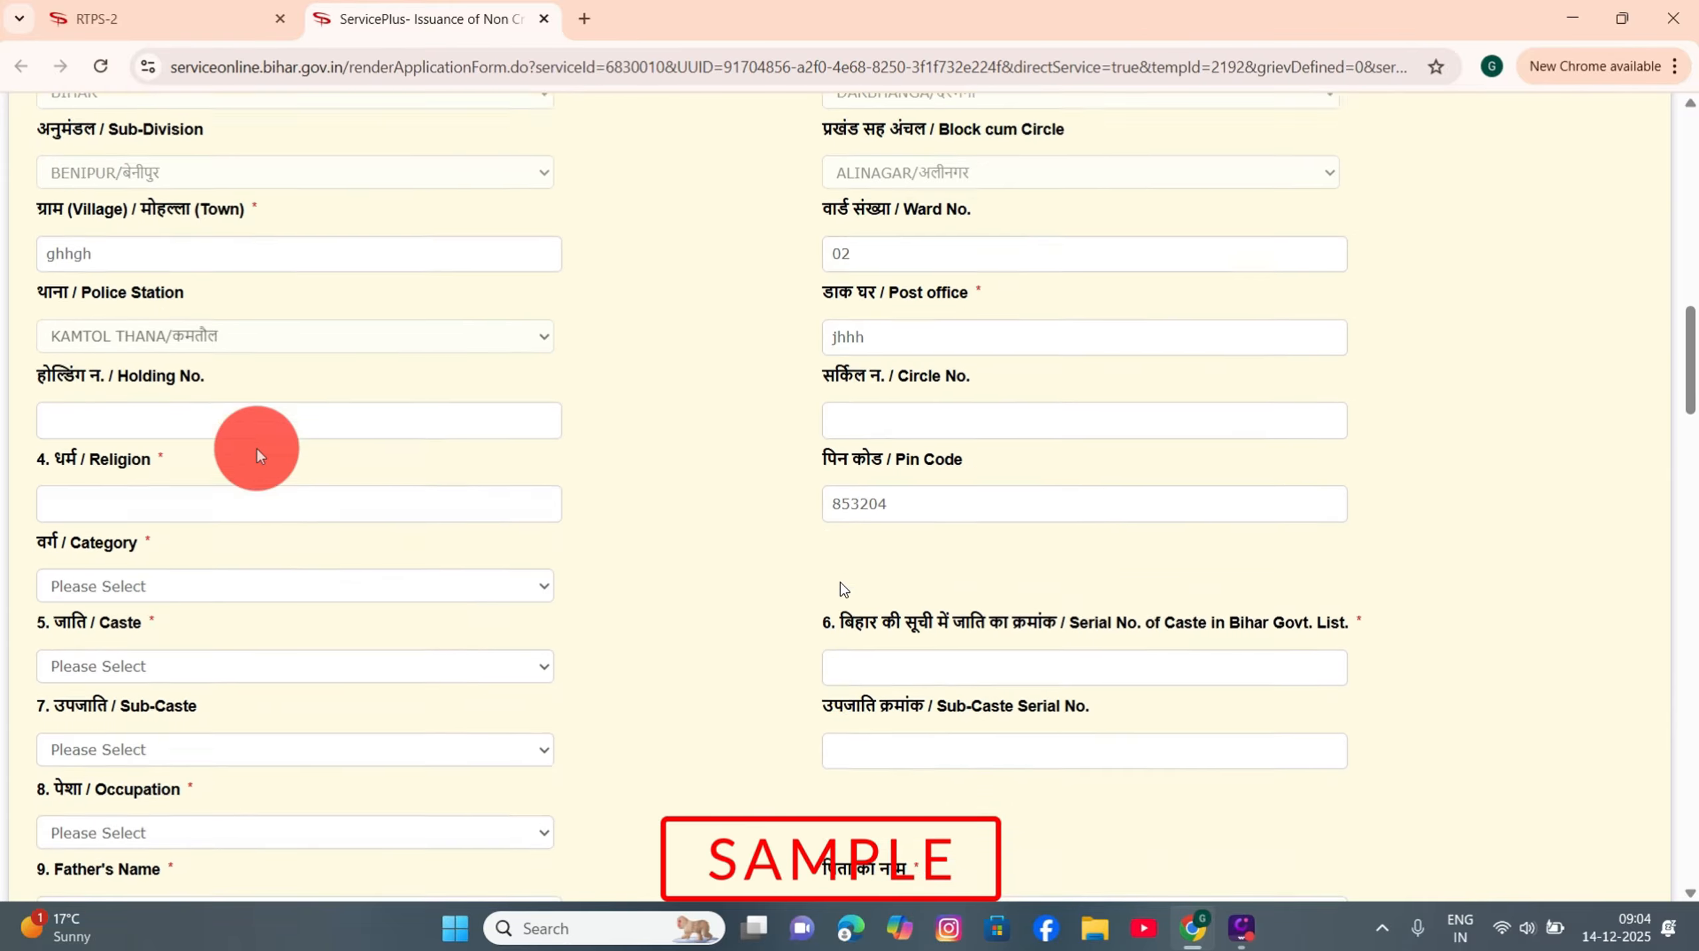
pyautogui.scroll(-1, 257, 449)
pyautogui.click(89, 391)
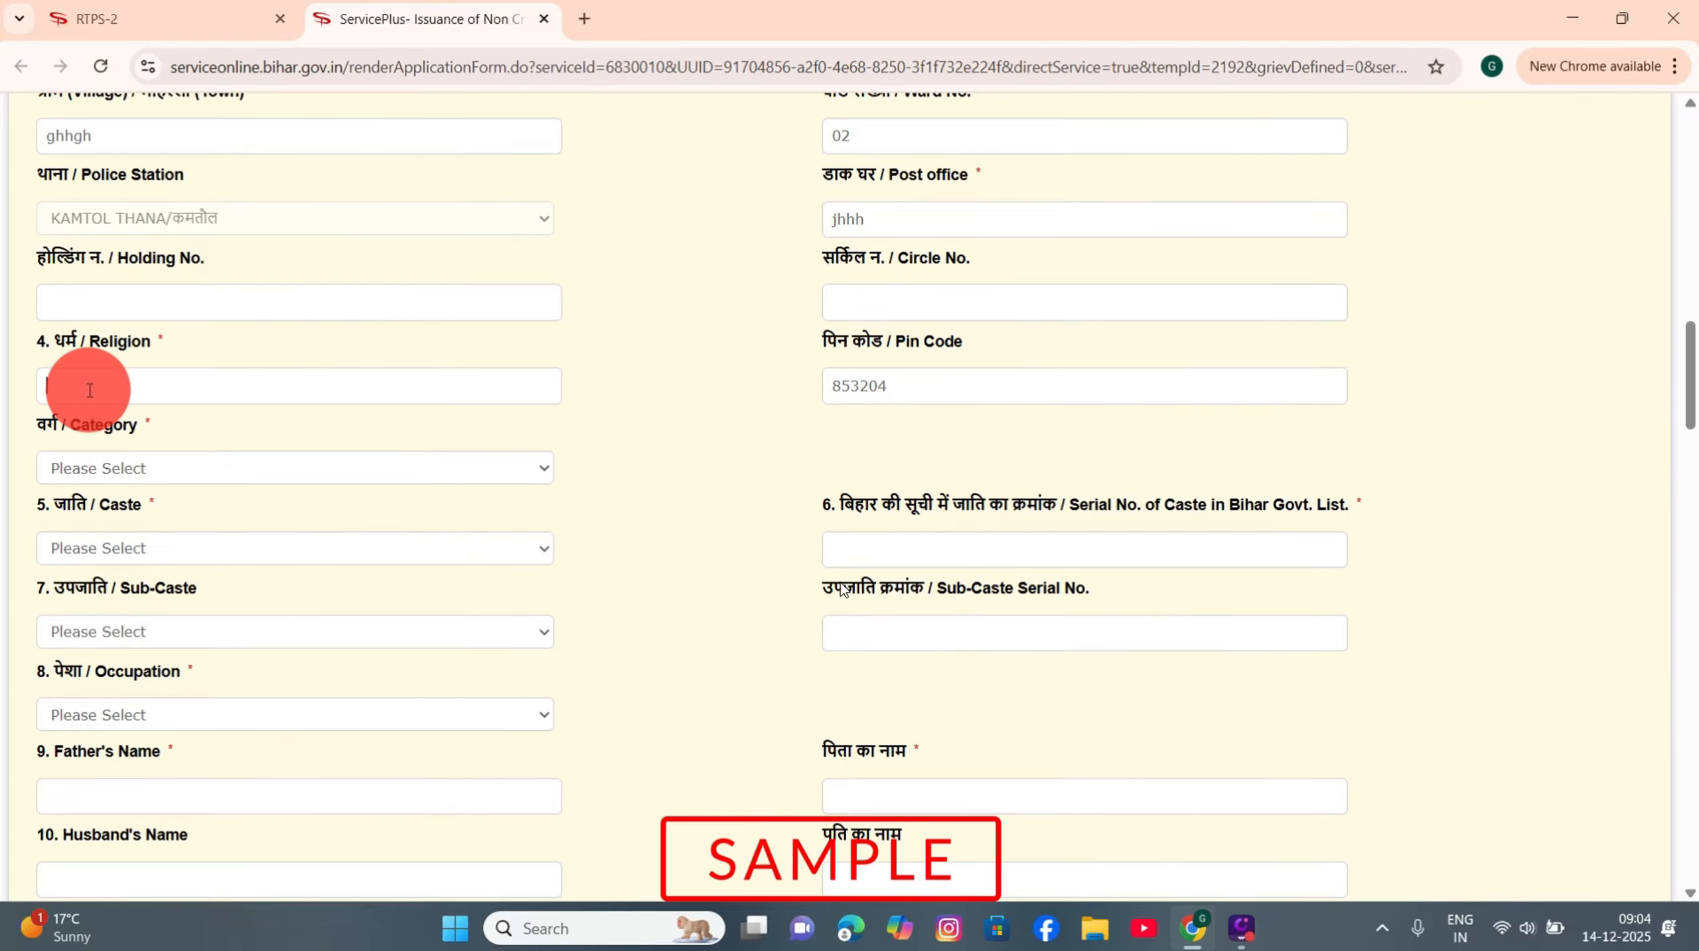
pyautogui.write('hindu')
pyautogui.moveTo(90, 390); pyautogui.dragTo(19, 387)
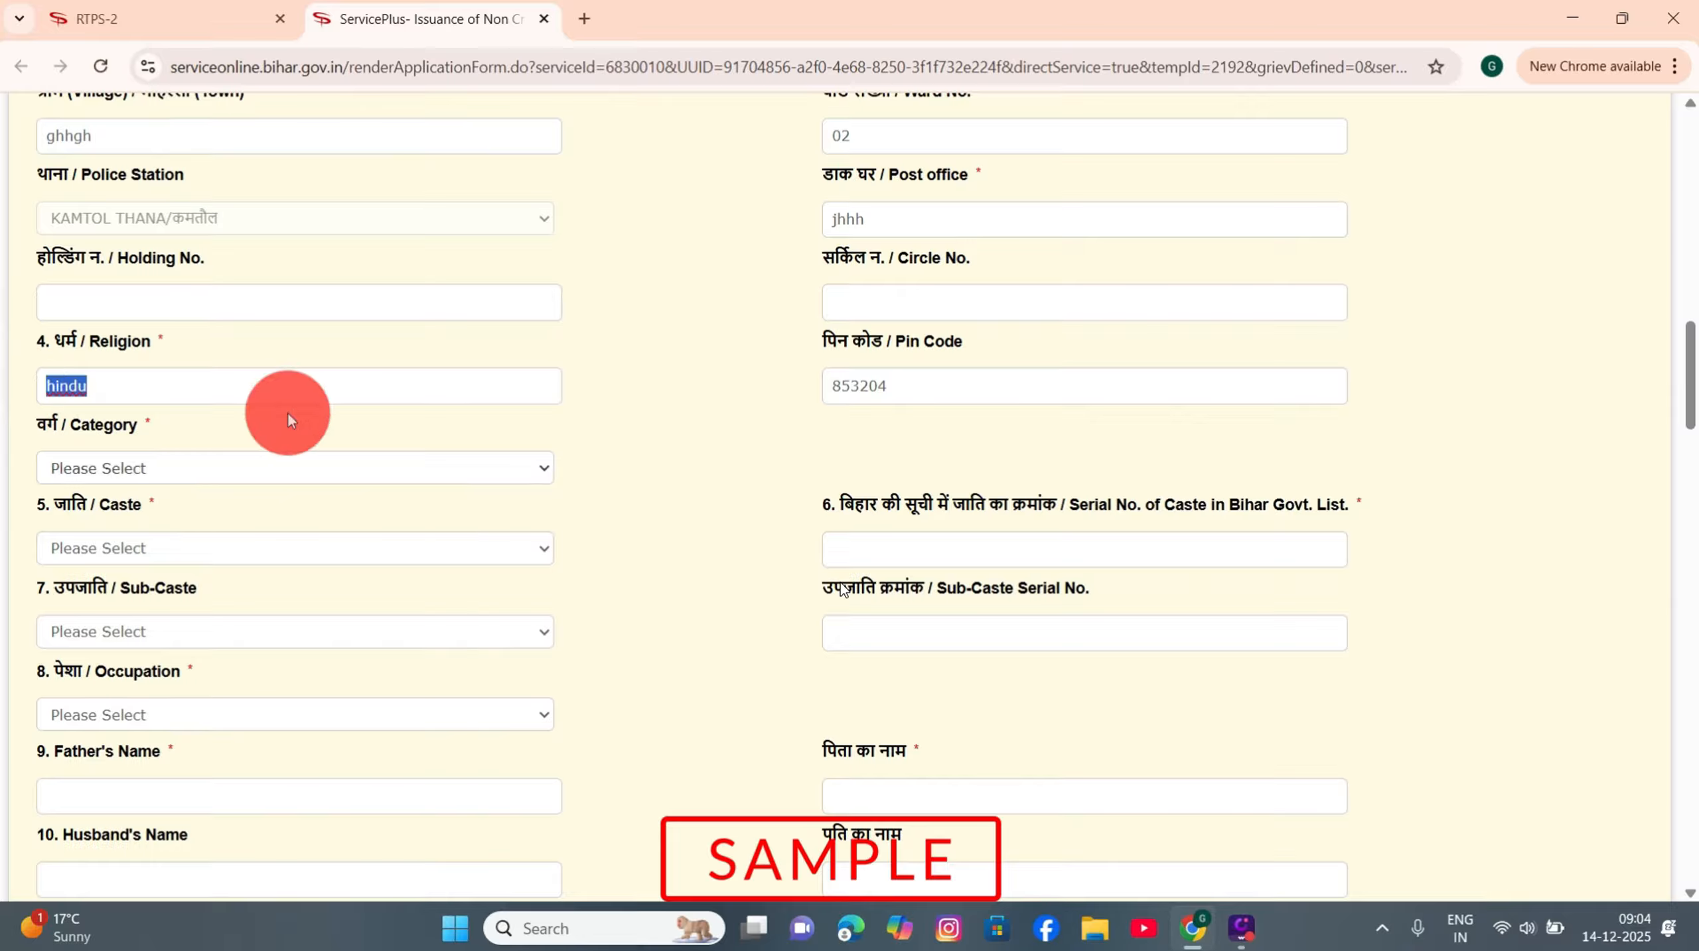
pyautogui.click(236, 387)
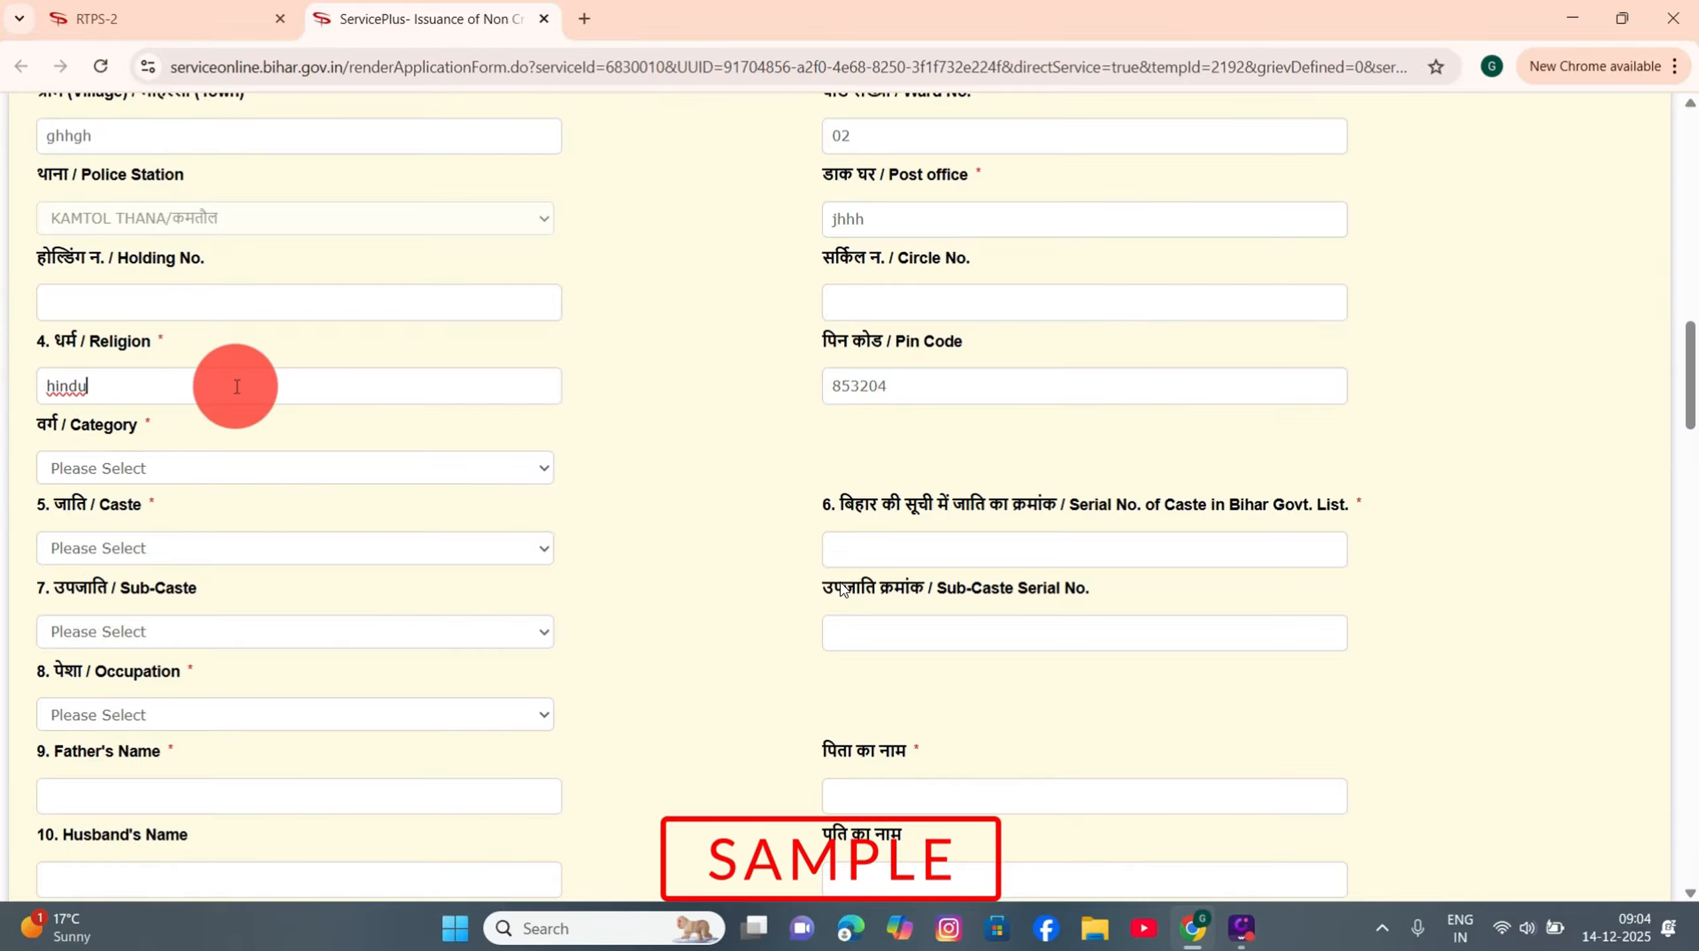
pyautogui.click(146, 472)
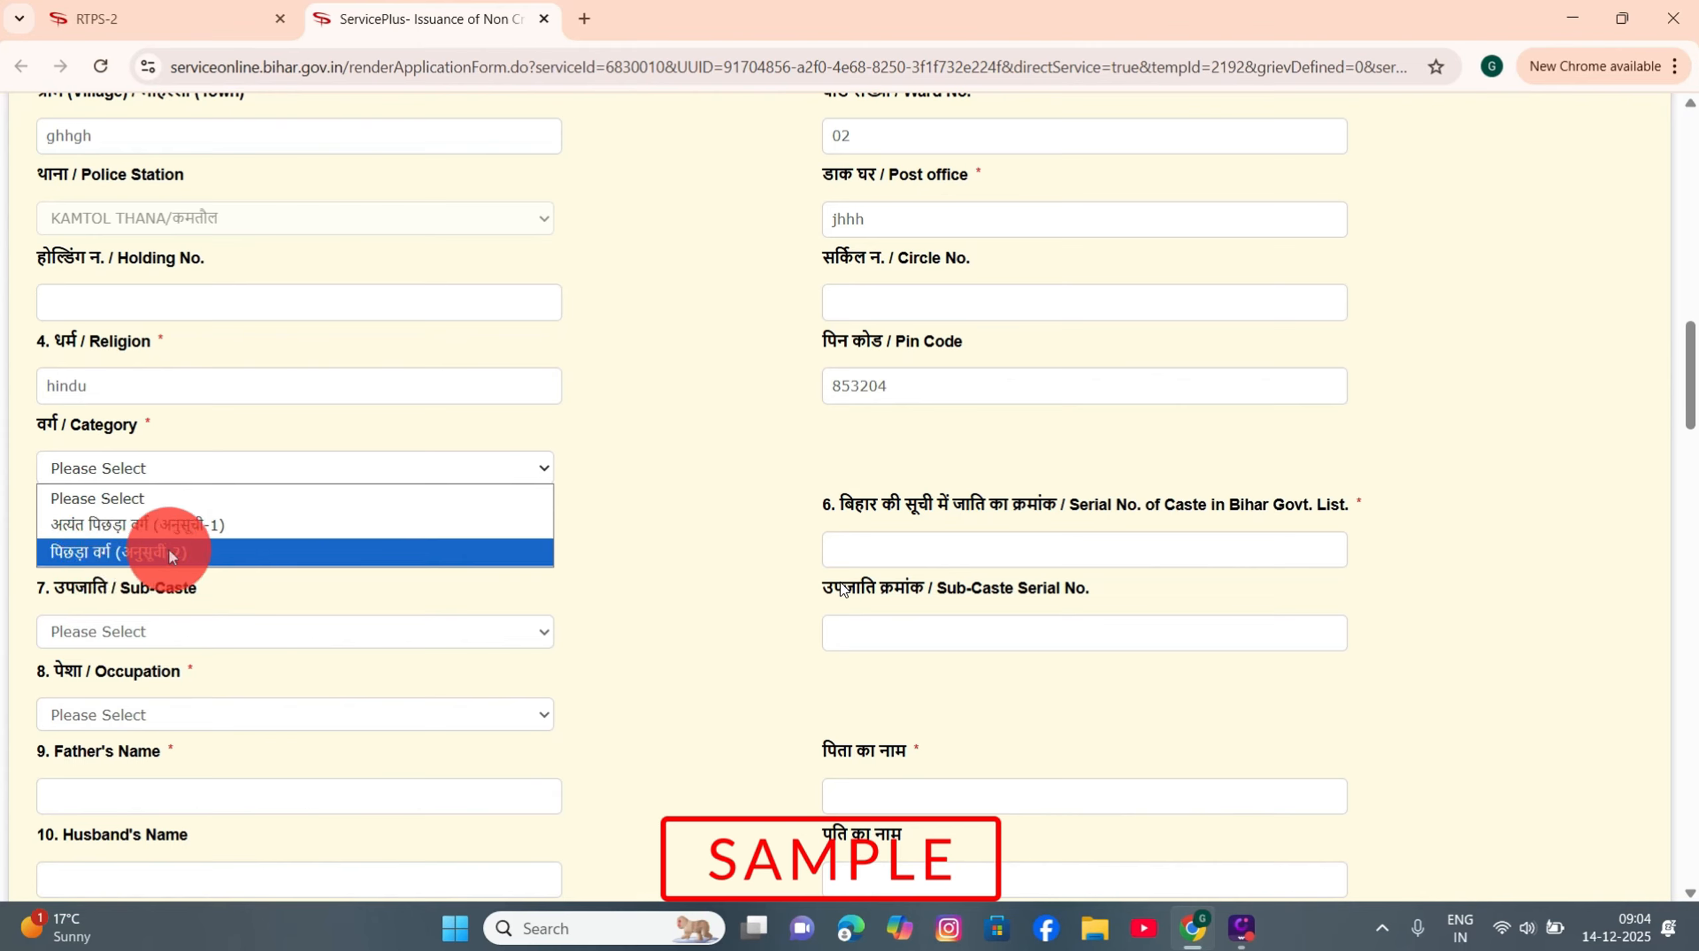
pyautogui.click(158, 524)
# Step: Select Haluwai as the caste, leaving the sub-caste unset
pyautogui.click(136, 551)
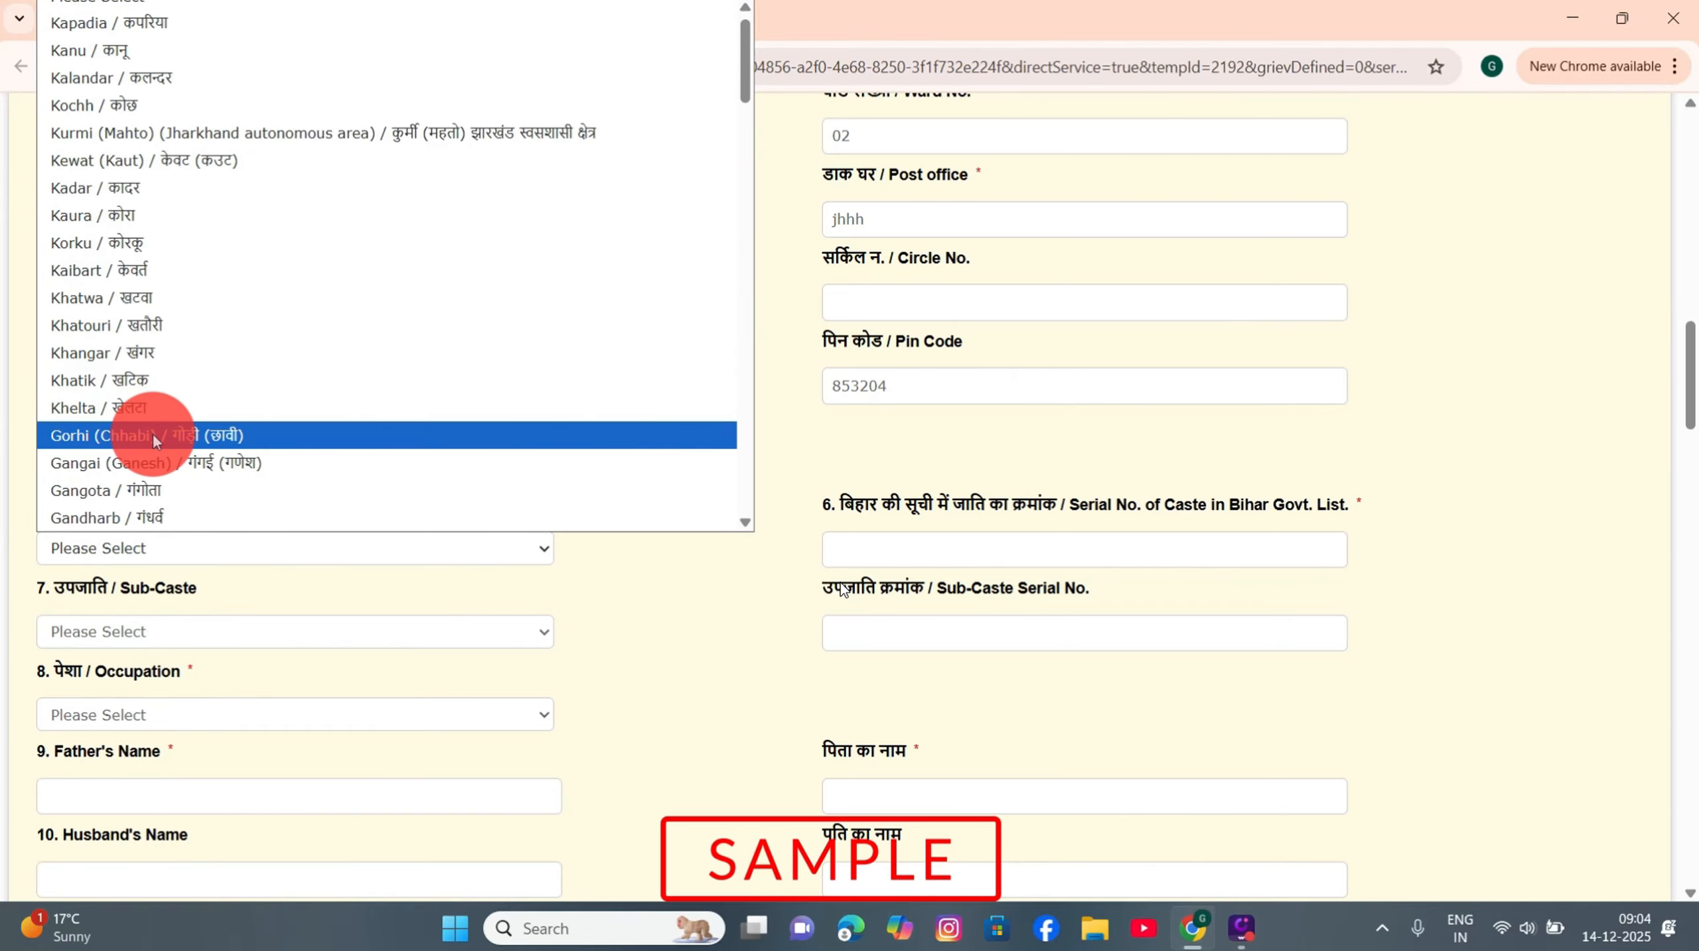
pyautogui.scroll(-10, 152, 435)
pyautogui.scroll(-2, 218, 358)
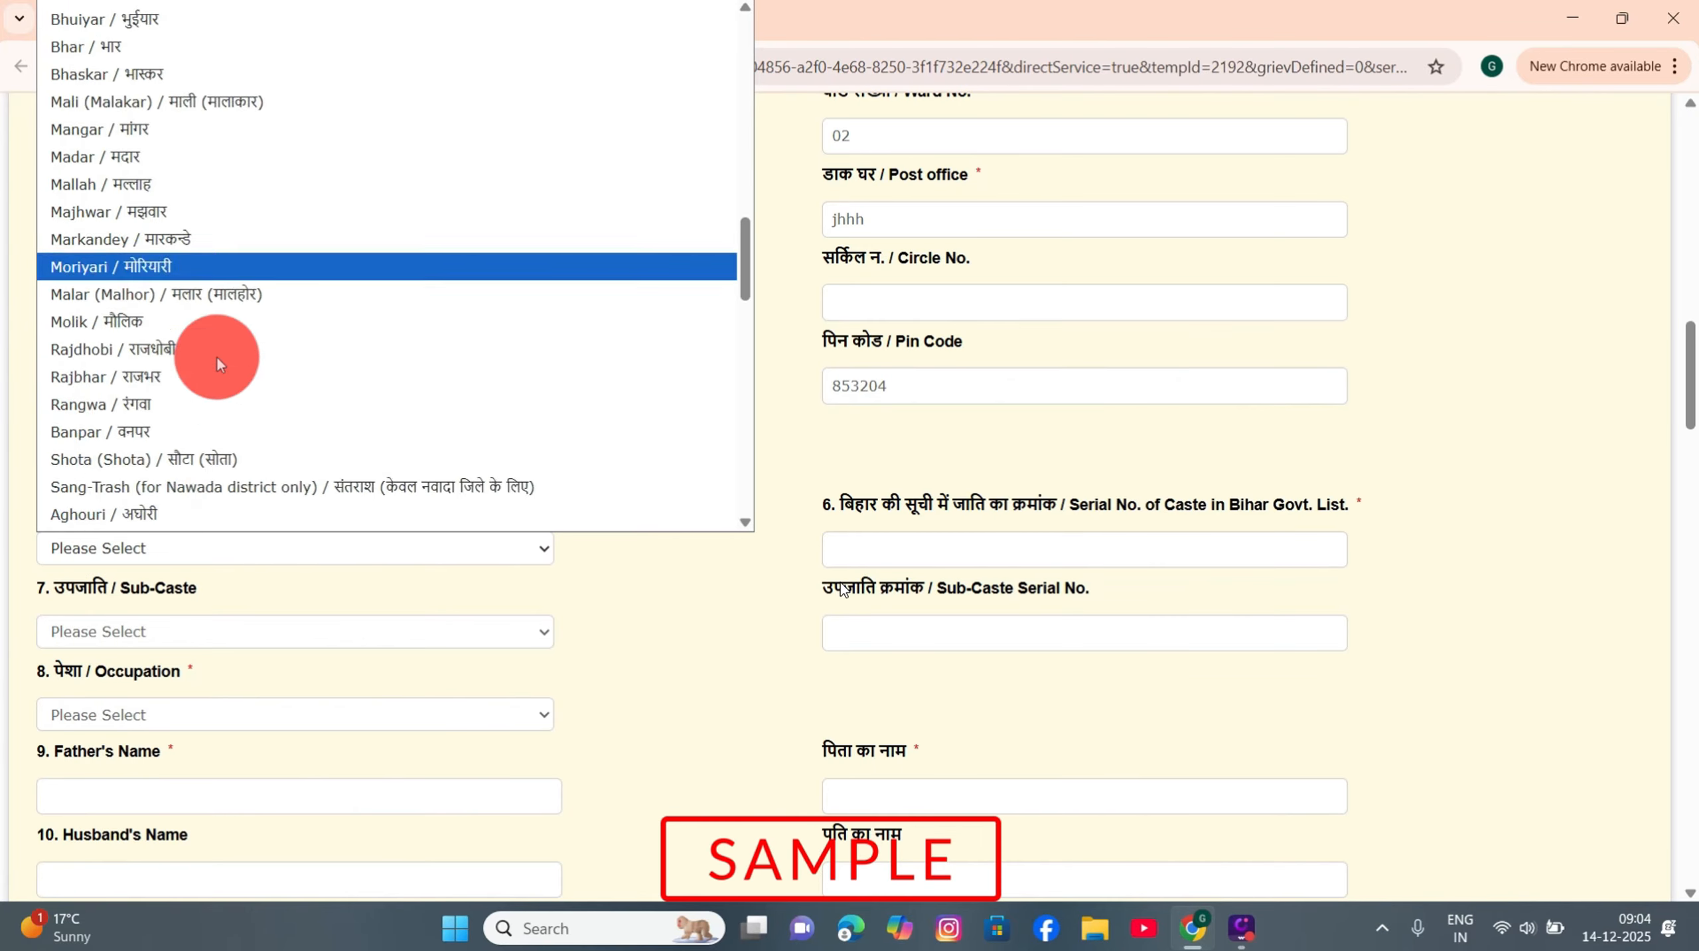
pyautogui.scroll(-5, 217, 353)
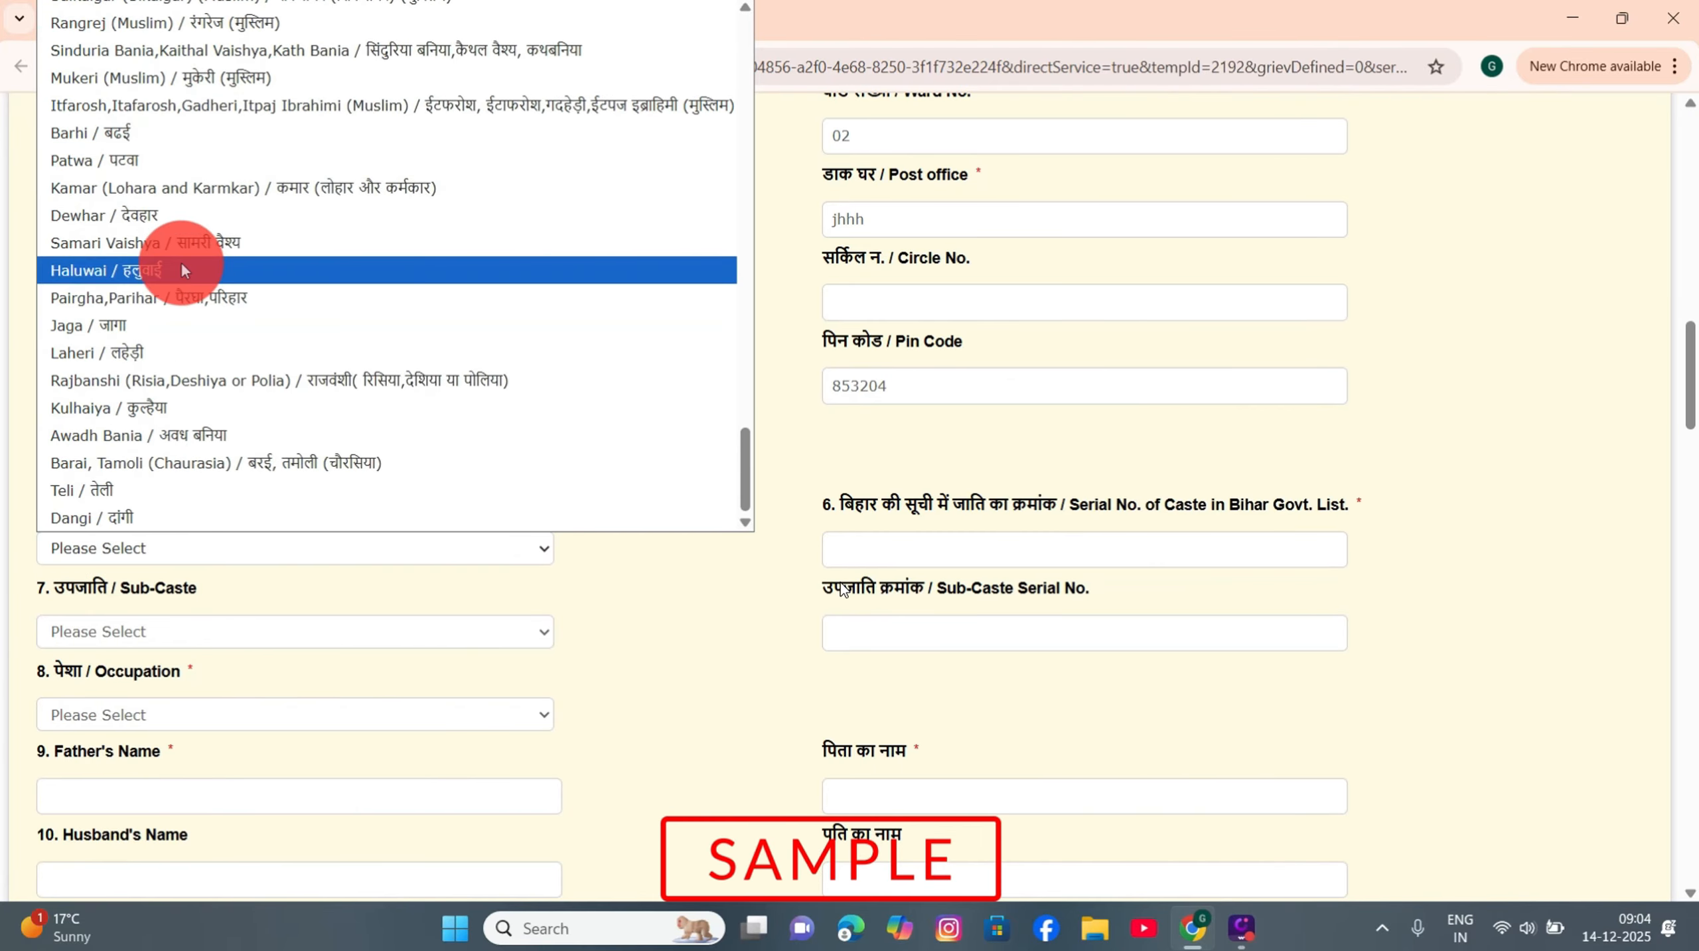
pyautogui.click(182, 270)
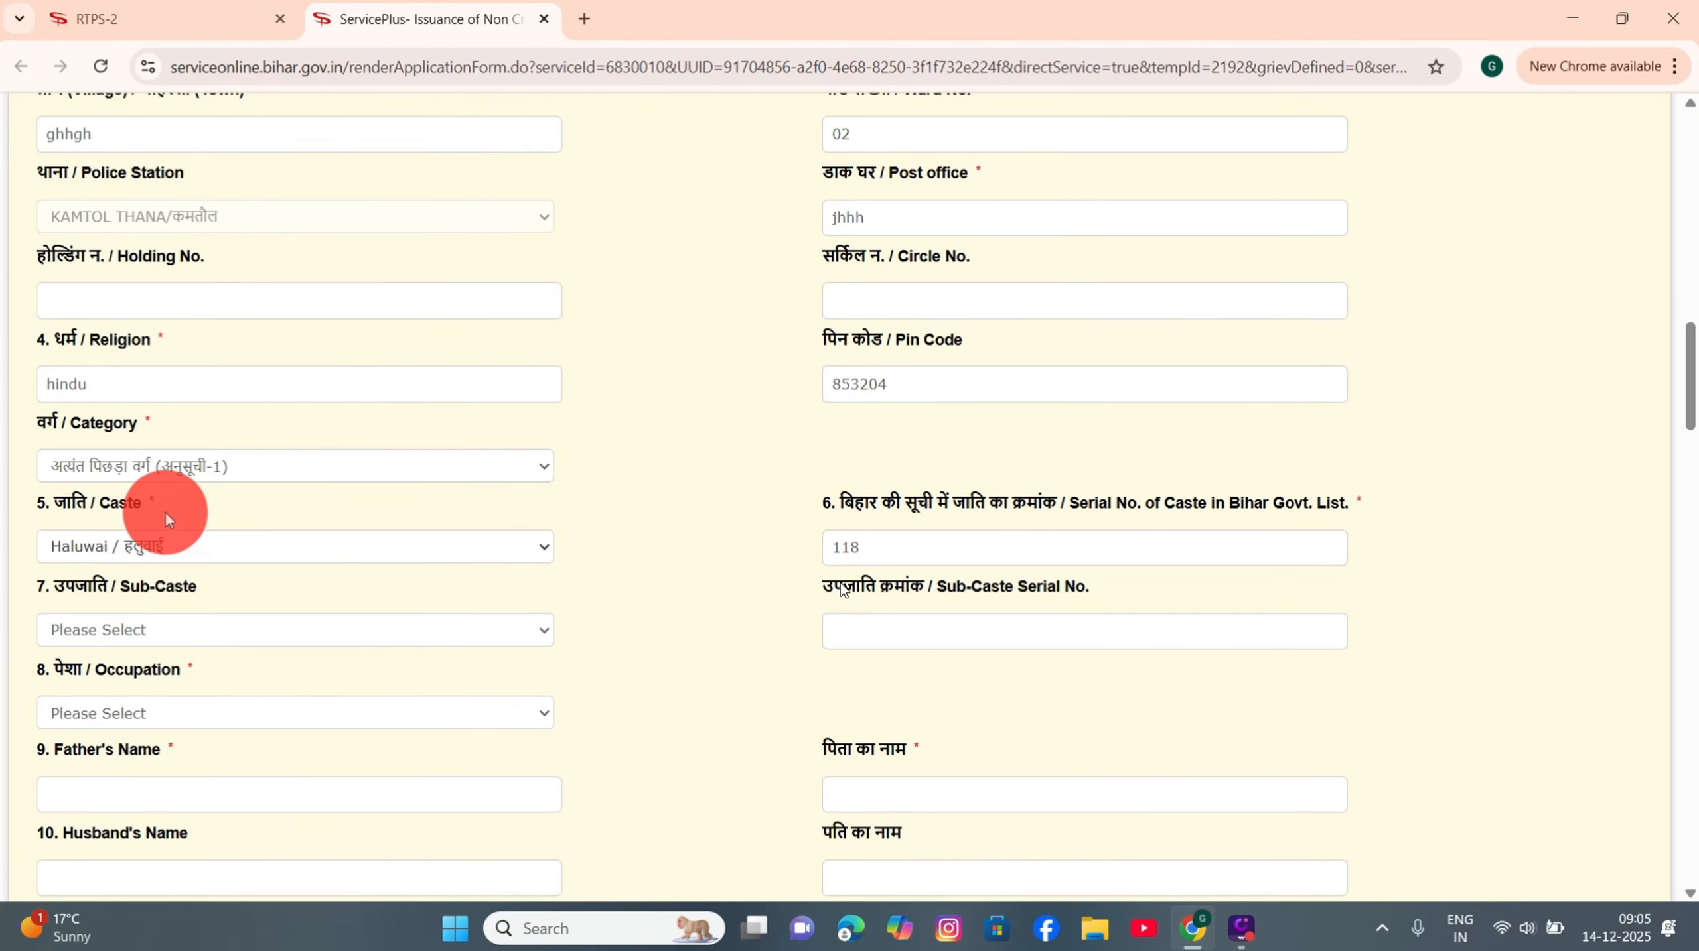
pyautogui.scroll(-5, 167, 515)
pyautogui.click(89, 305)
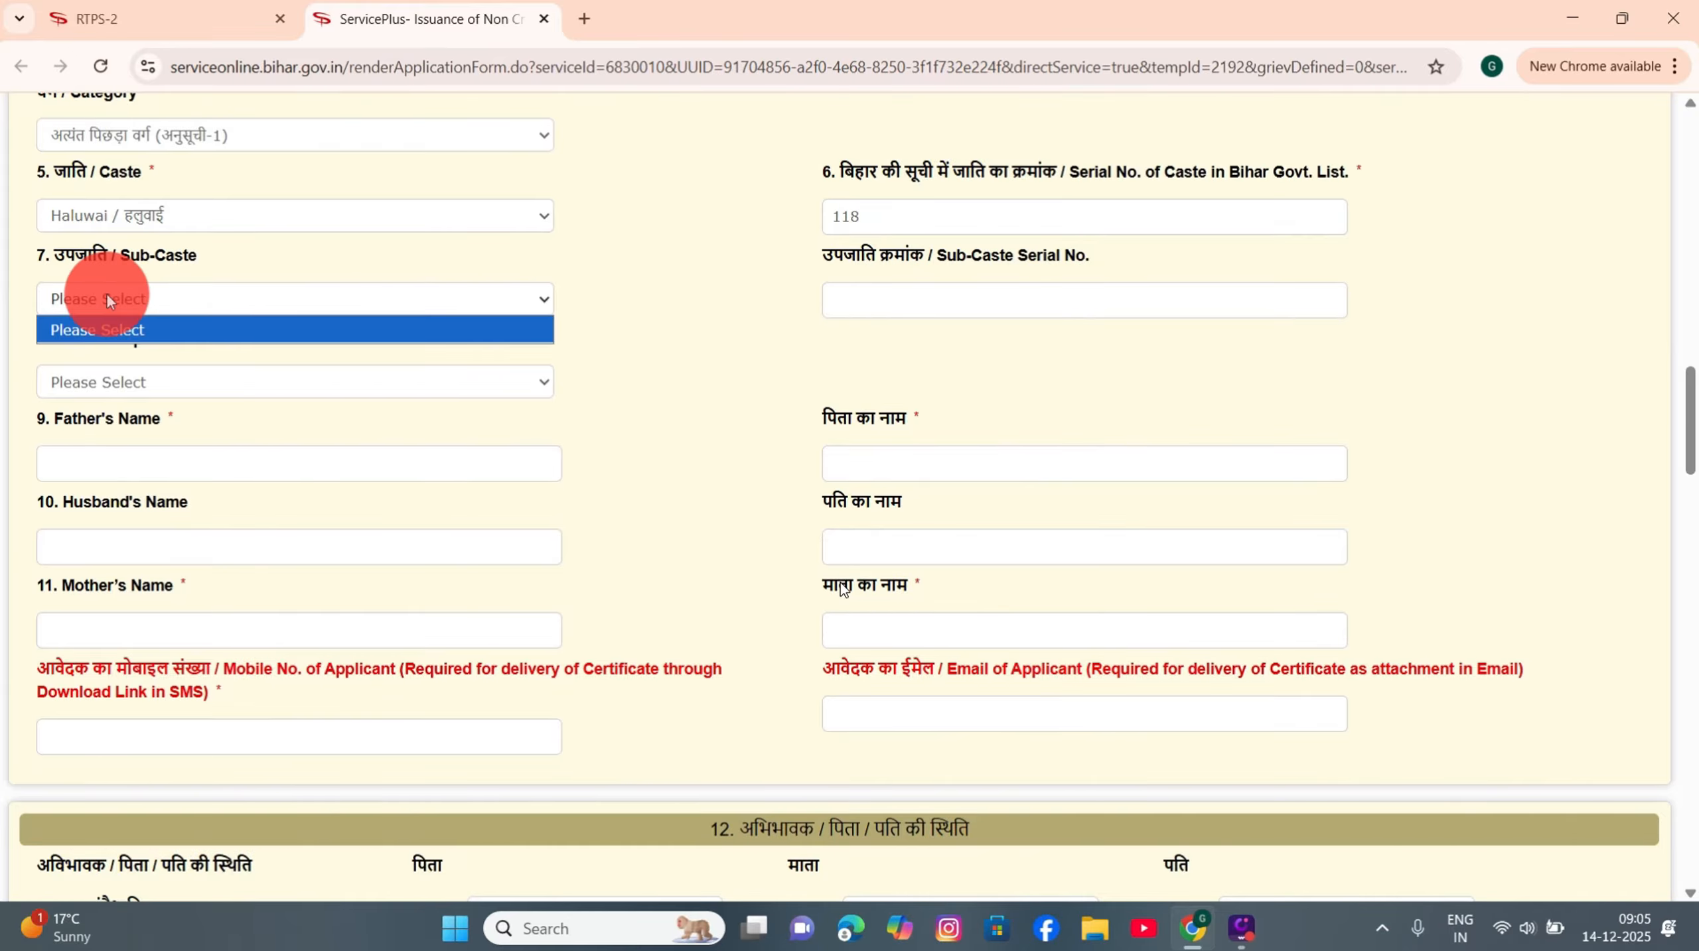
pyautogui.click(106, 295)
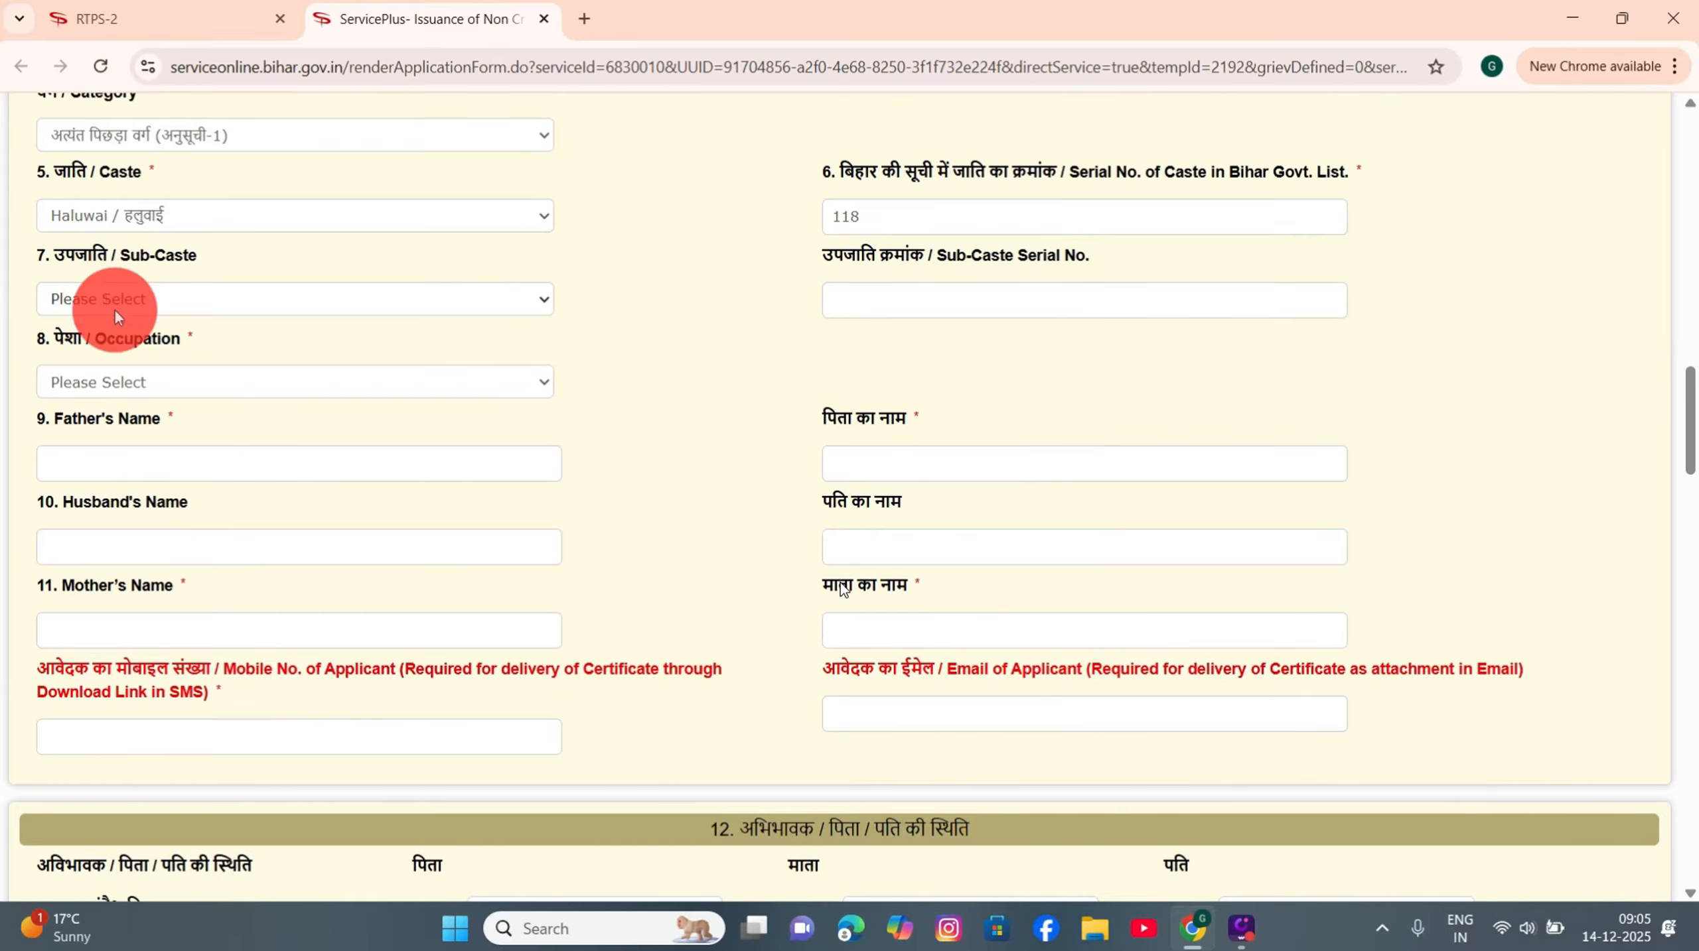
pyautogui.click(114, 311)
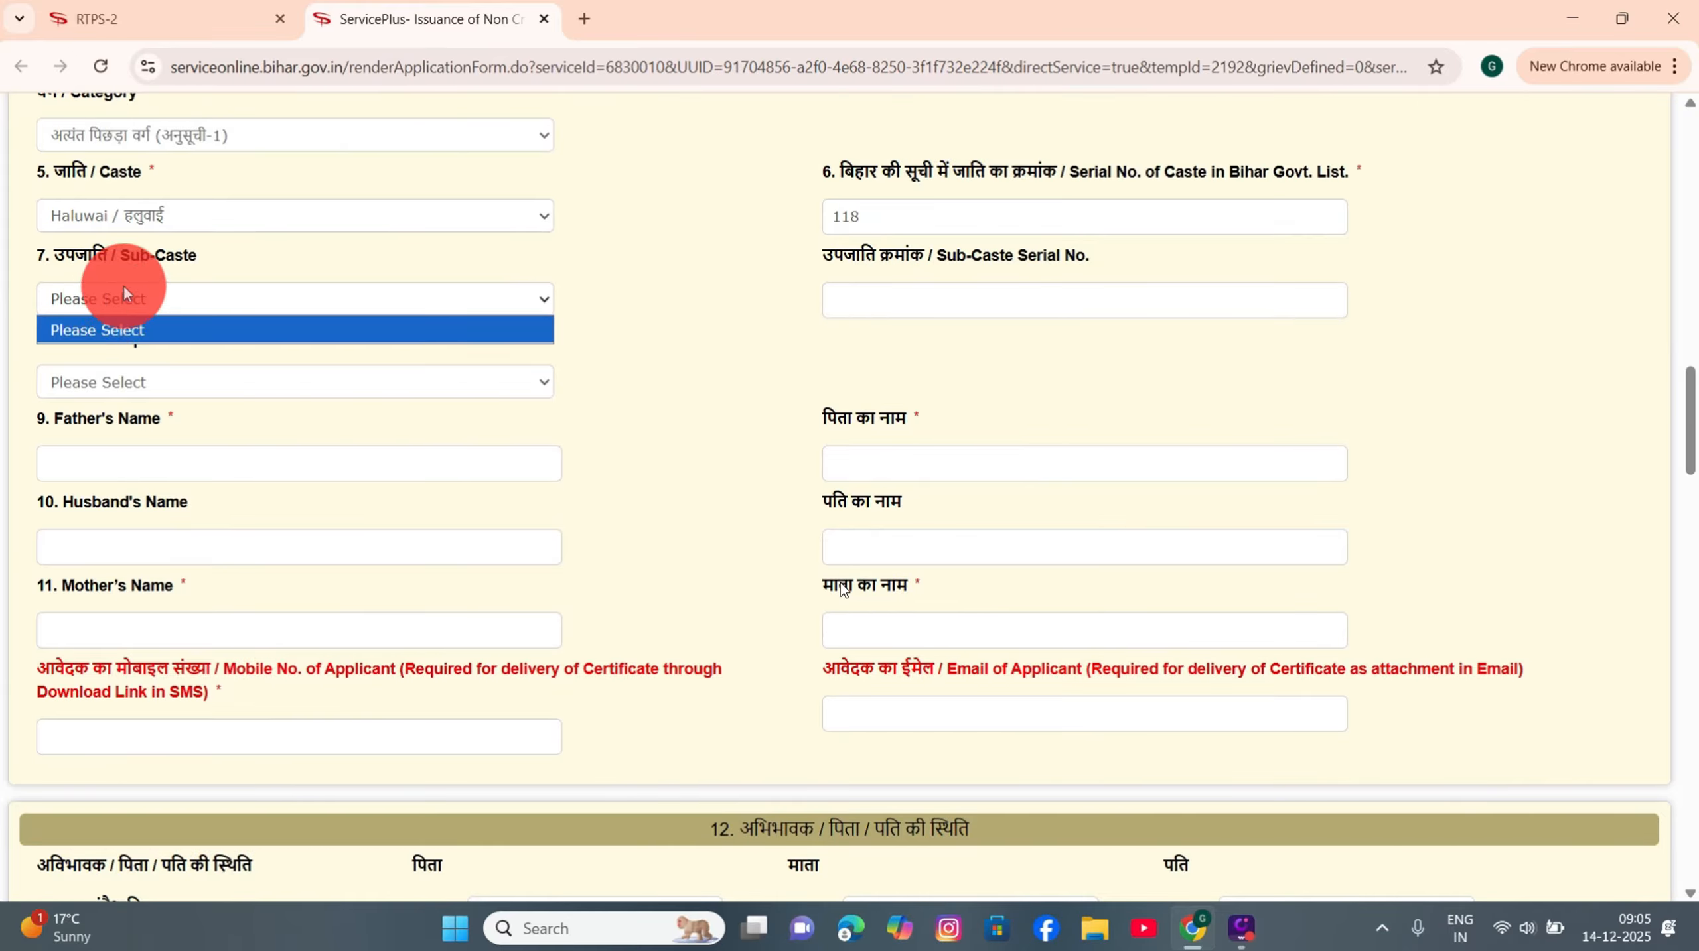
pyautogui.click(114, 294)
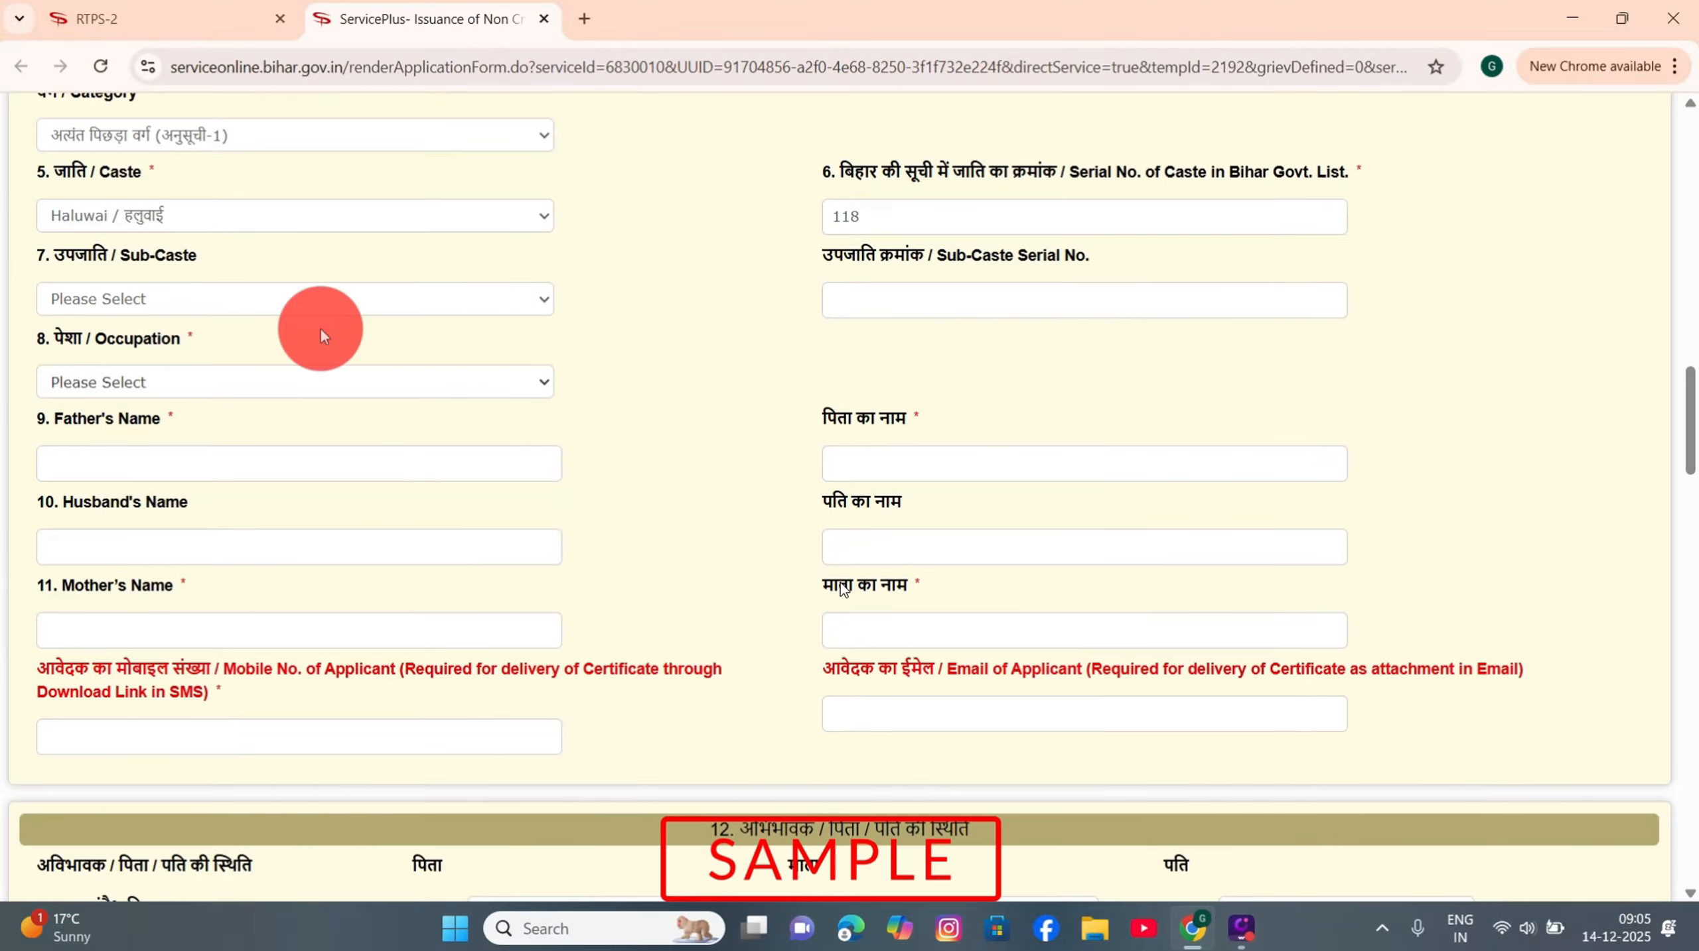
# Step: Set occupation to Student and enter the father's and husband's names in English and Hindi
pyautogui.click(110, 382)
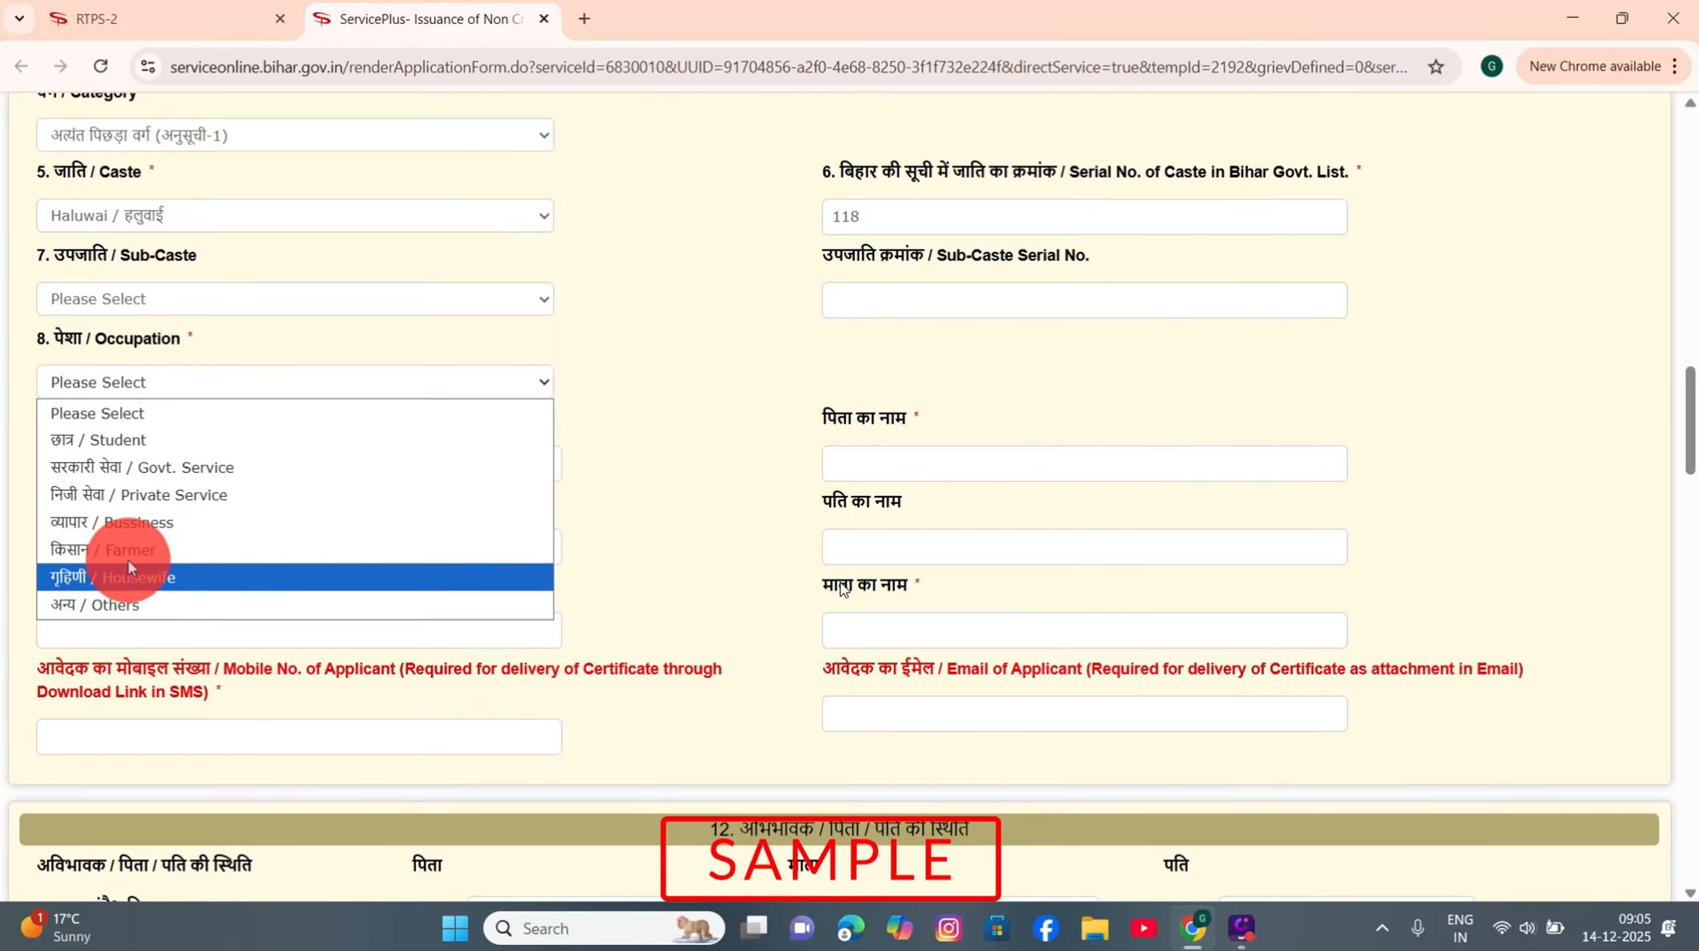
pyautogui.click(132, 443)
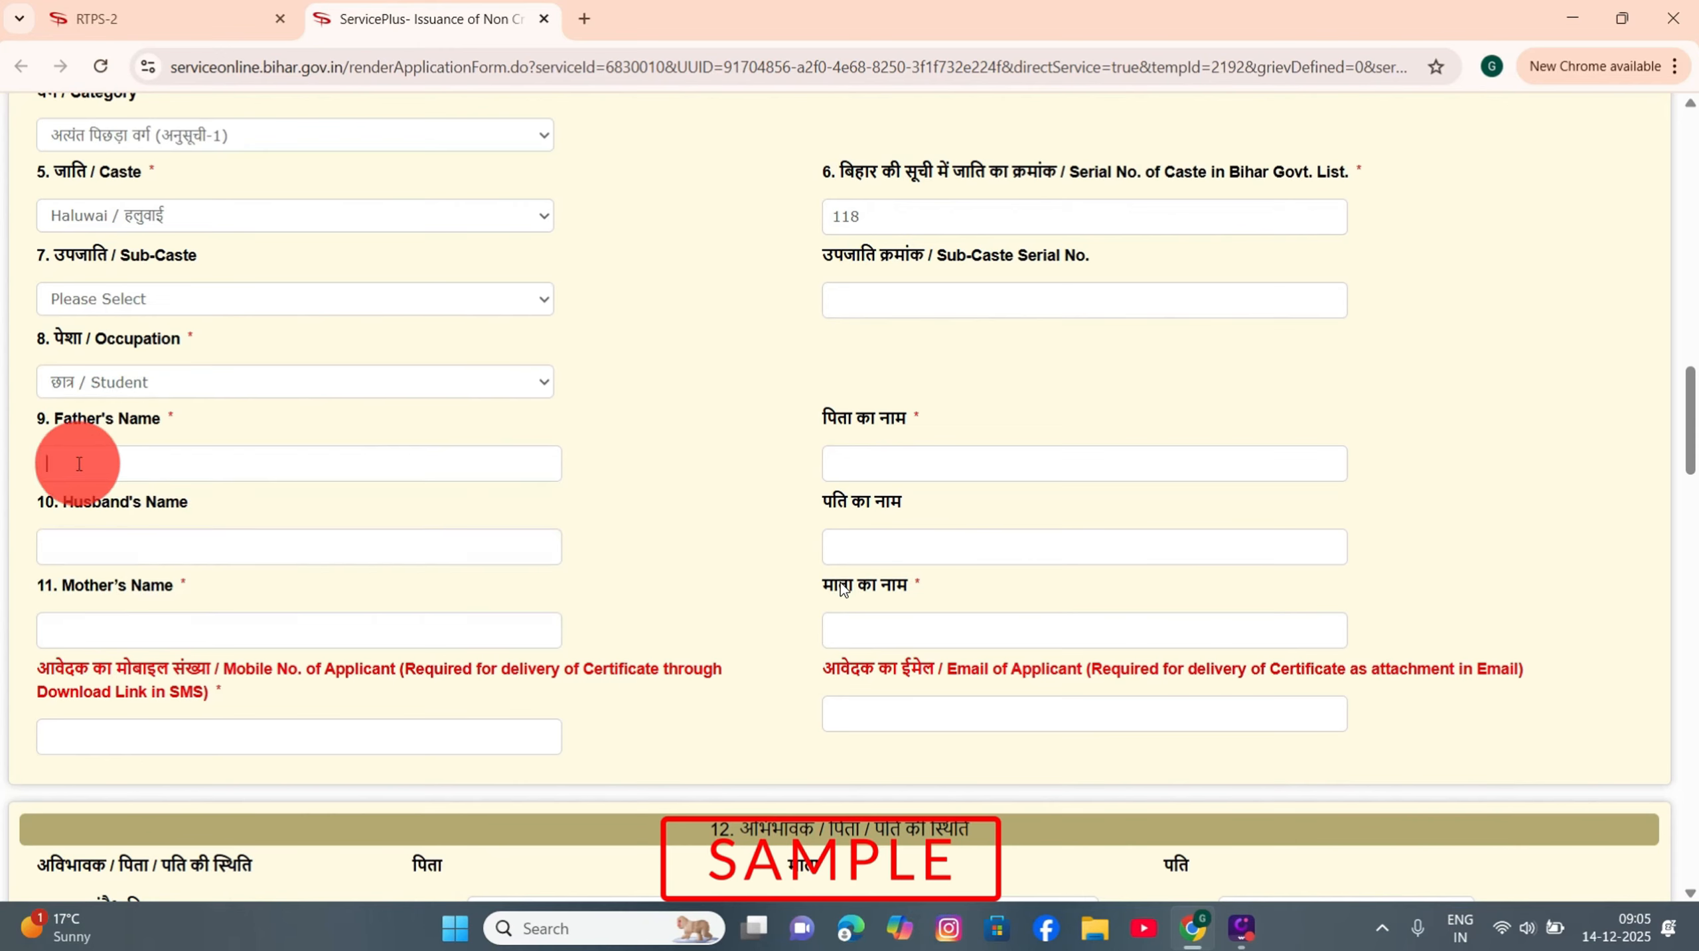
pyautogui.click(79, 465)
pyautogui.write('Jhghghgh')
pyautogui.doubleClick(870, 466)
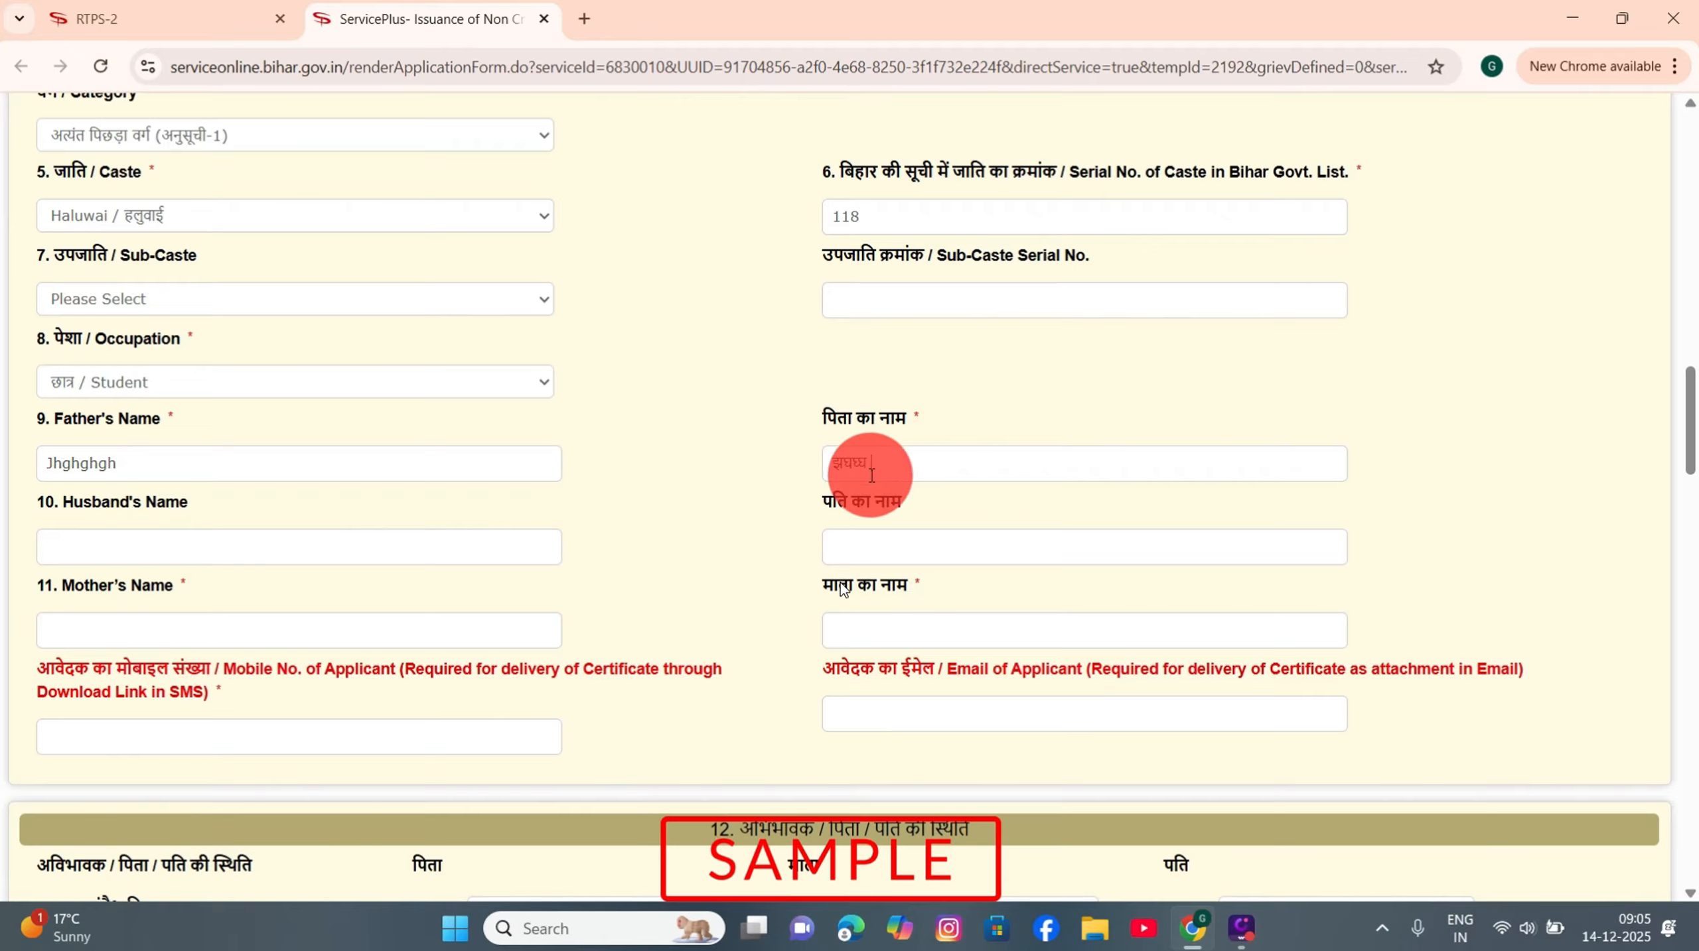
pyautogui.click(924, 467)
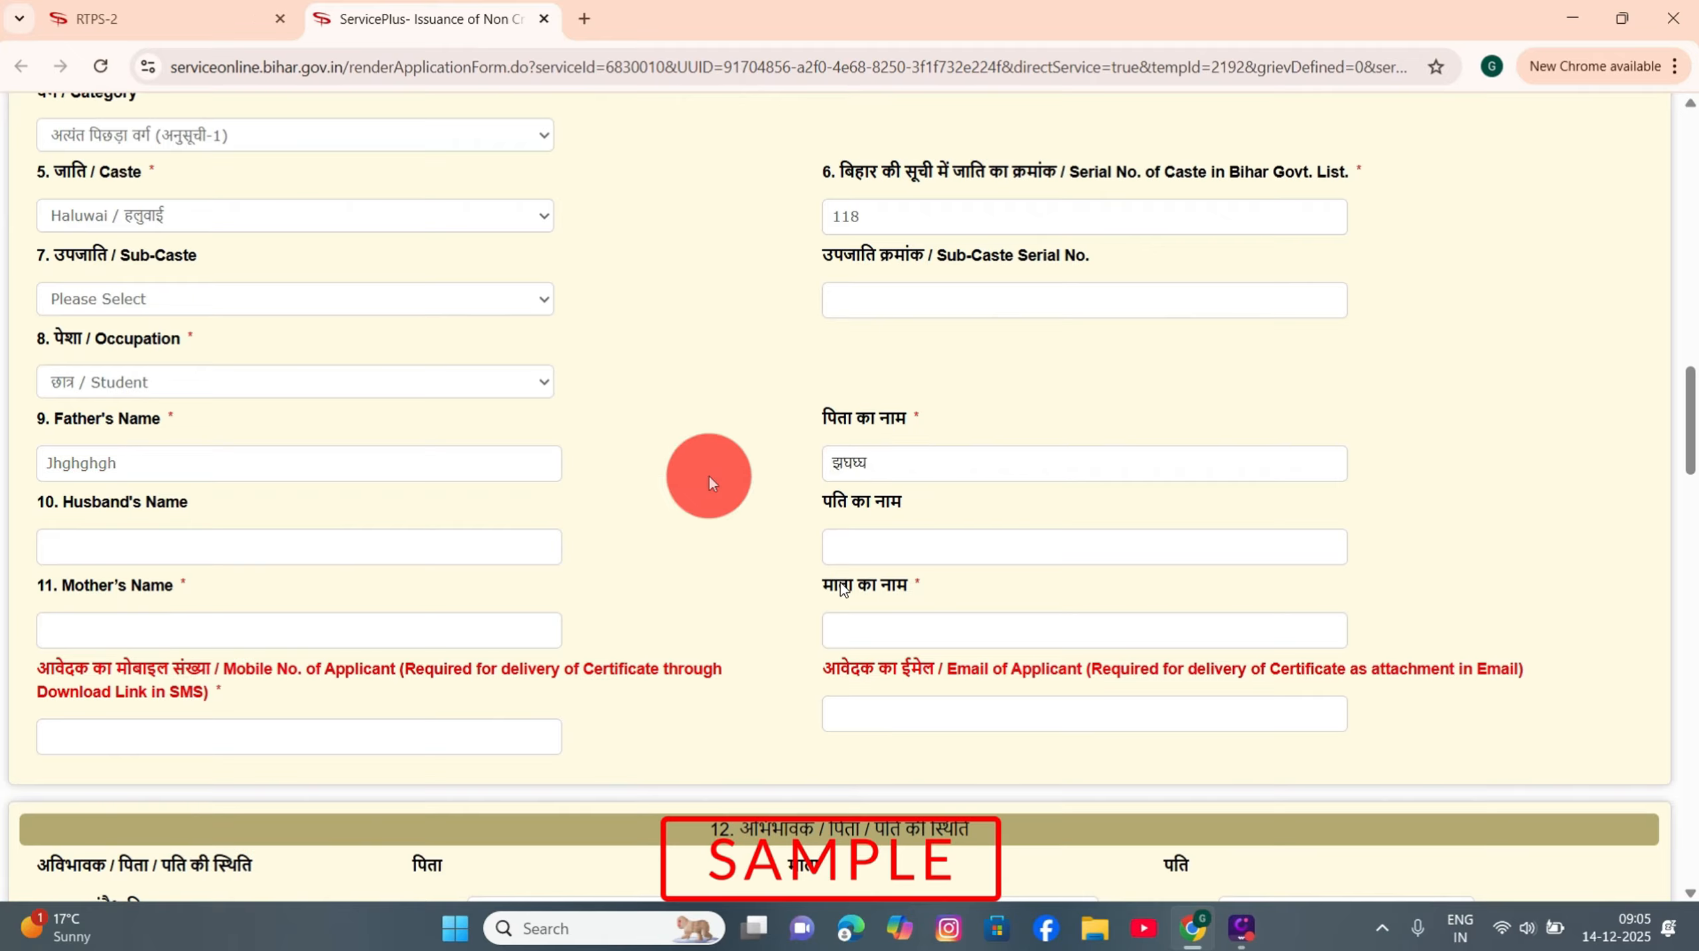
pyautogui.click(128, 545)
pyautogui.write('Jhghgh')
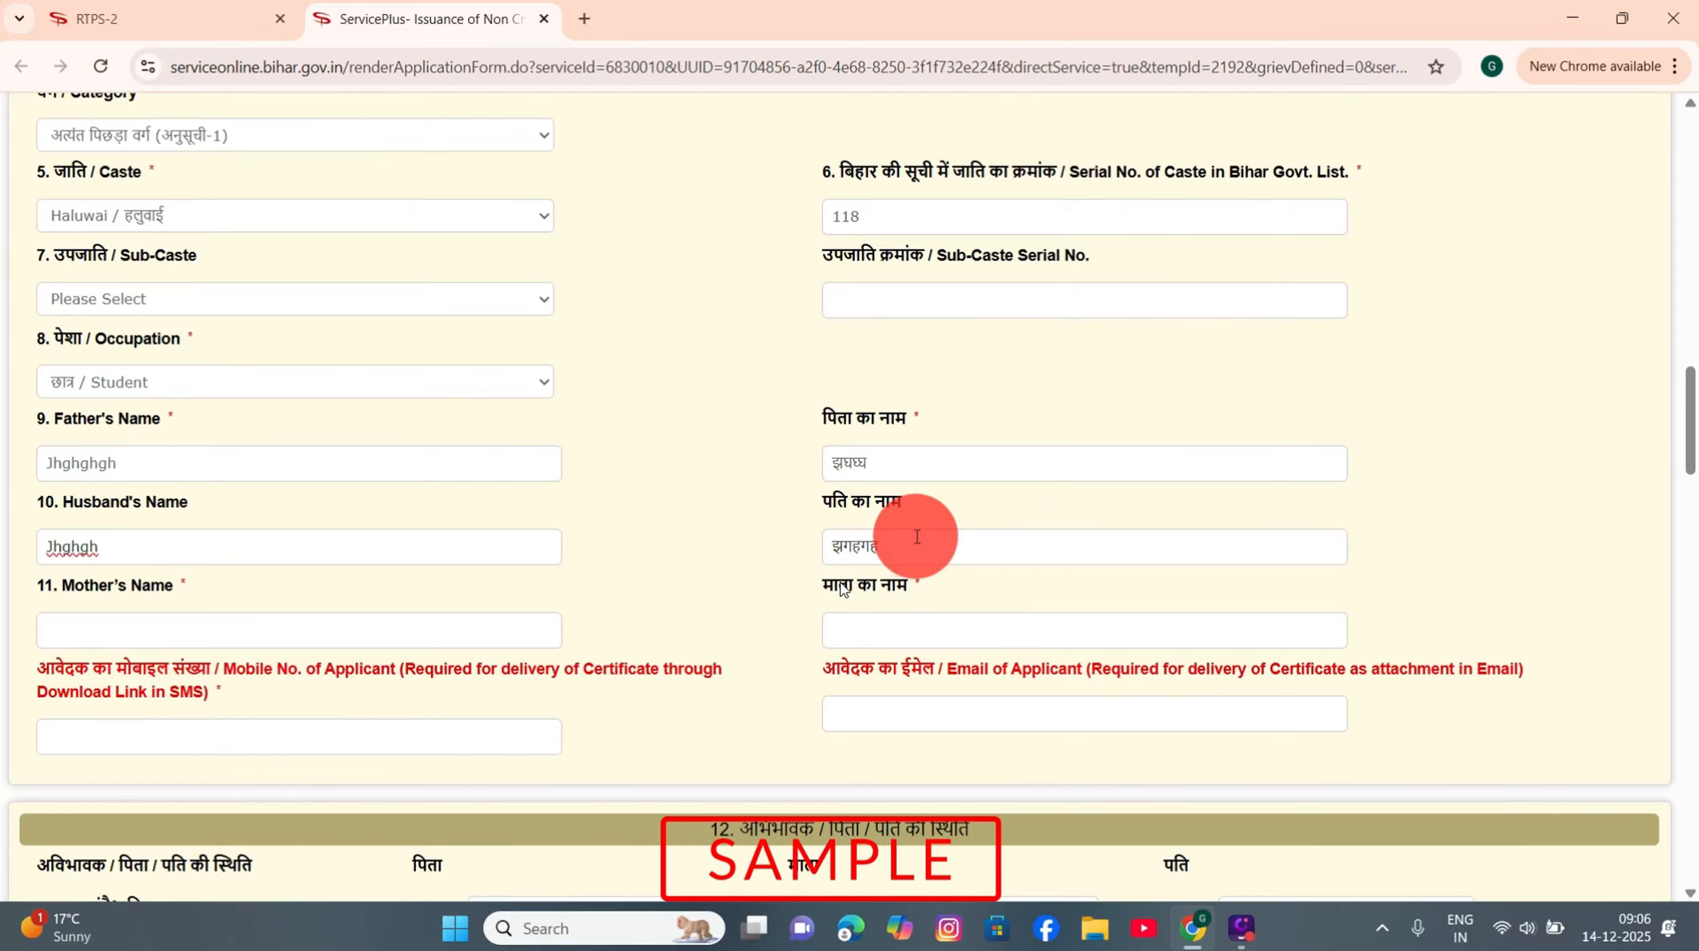
pyautogui.moveTo(914, 538); pyautogui.dragTo(702, 572)
pyautogui.click(700, 571)
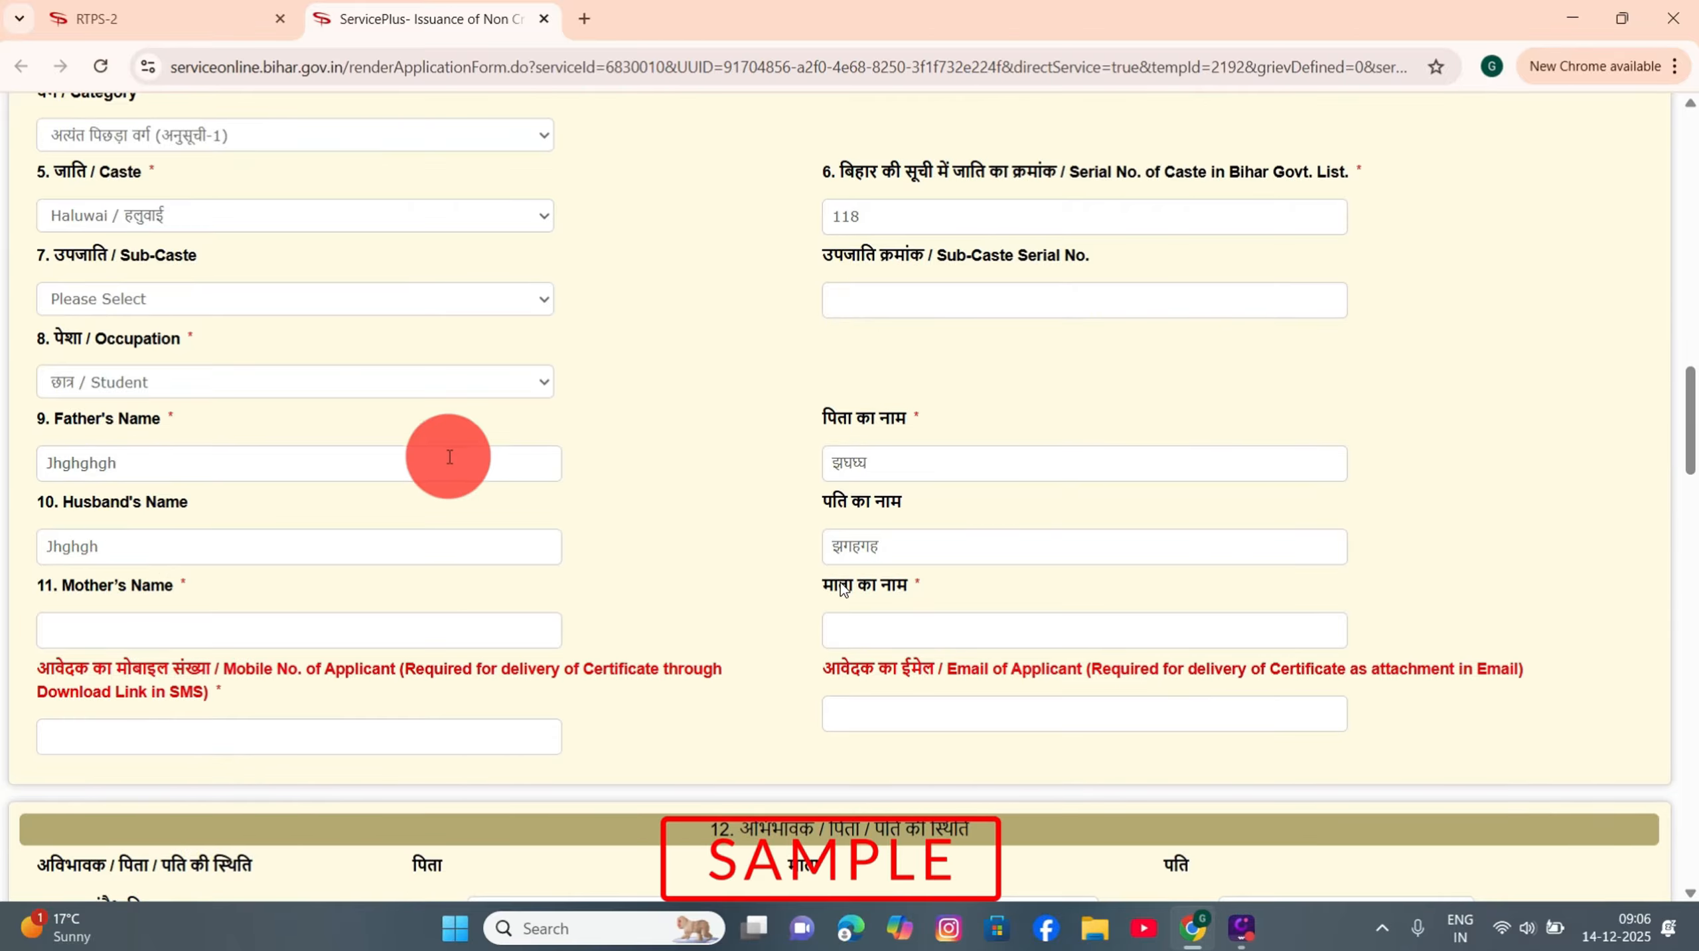
pyautogui.scroll(-3, 345, 542)
# Step: Enter the mother's name in English and check its Hindi version
pyautogui.click(76, 401)
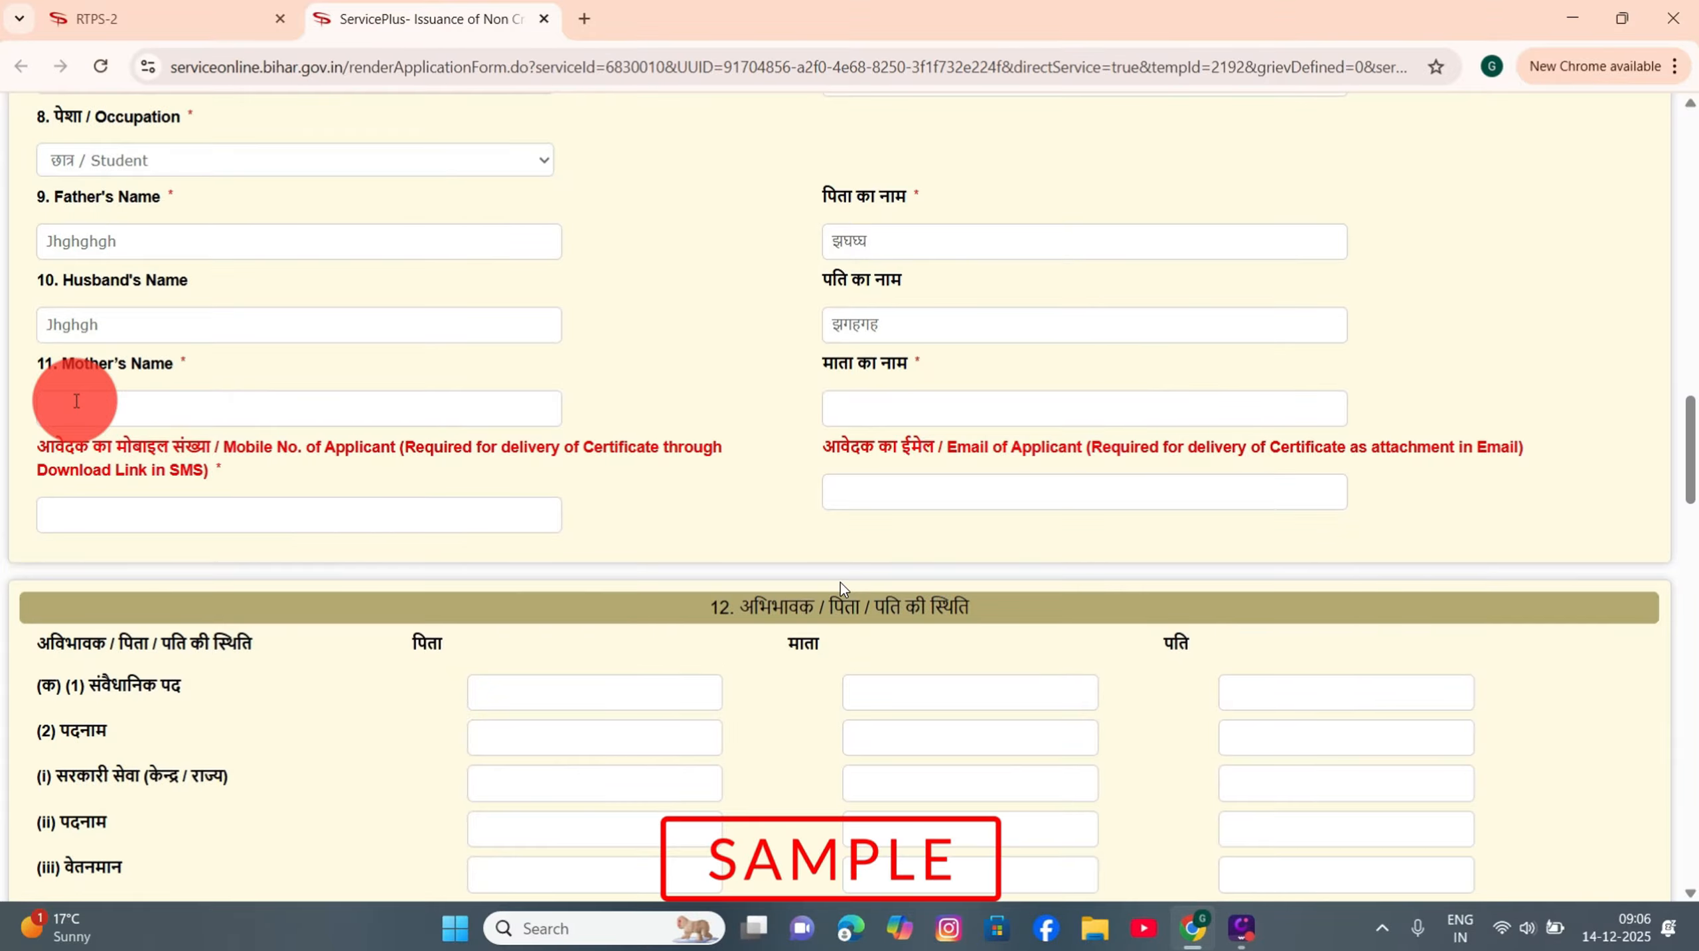
pyautogui.write('Ghjghj')
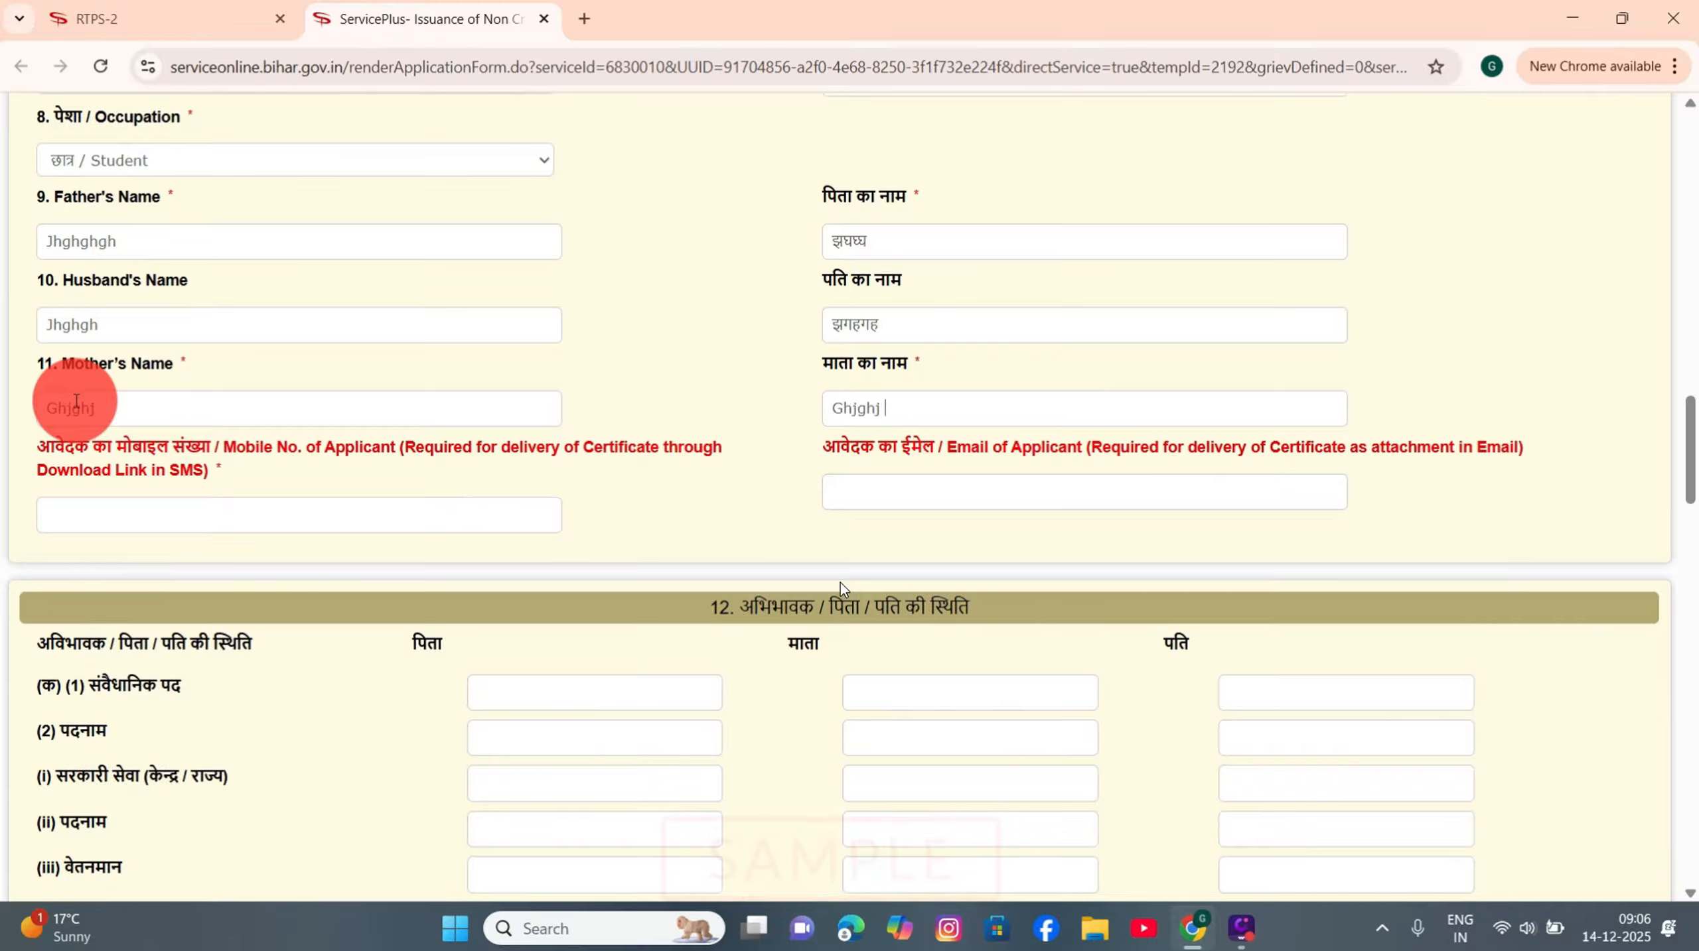
pyautogui.click(909, 415)
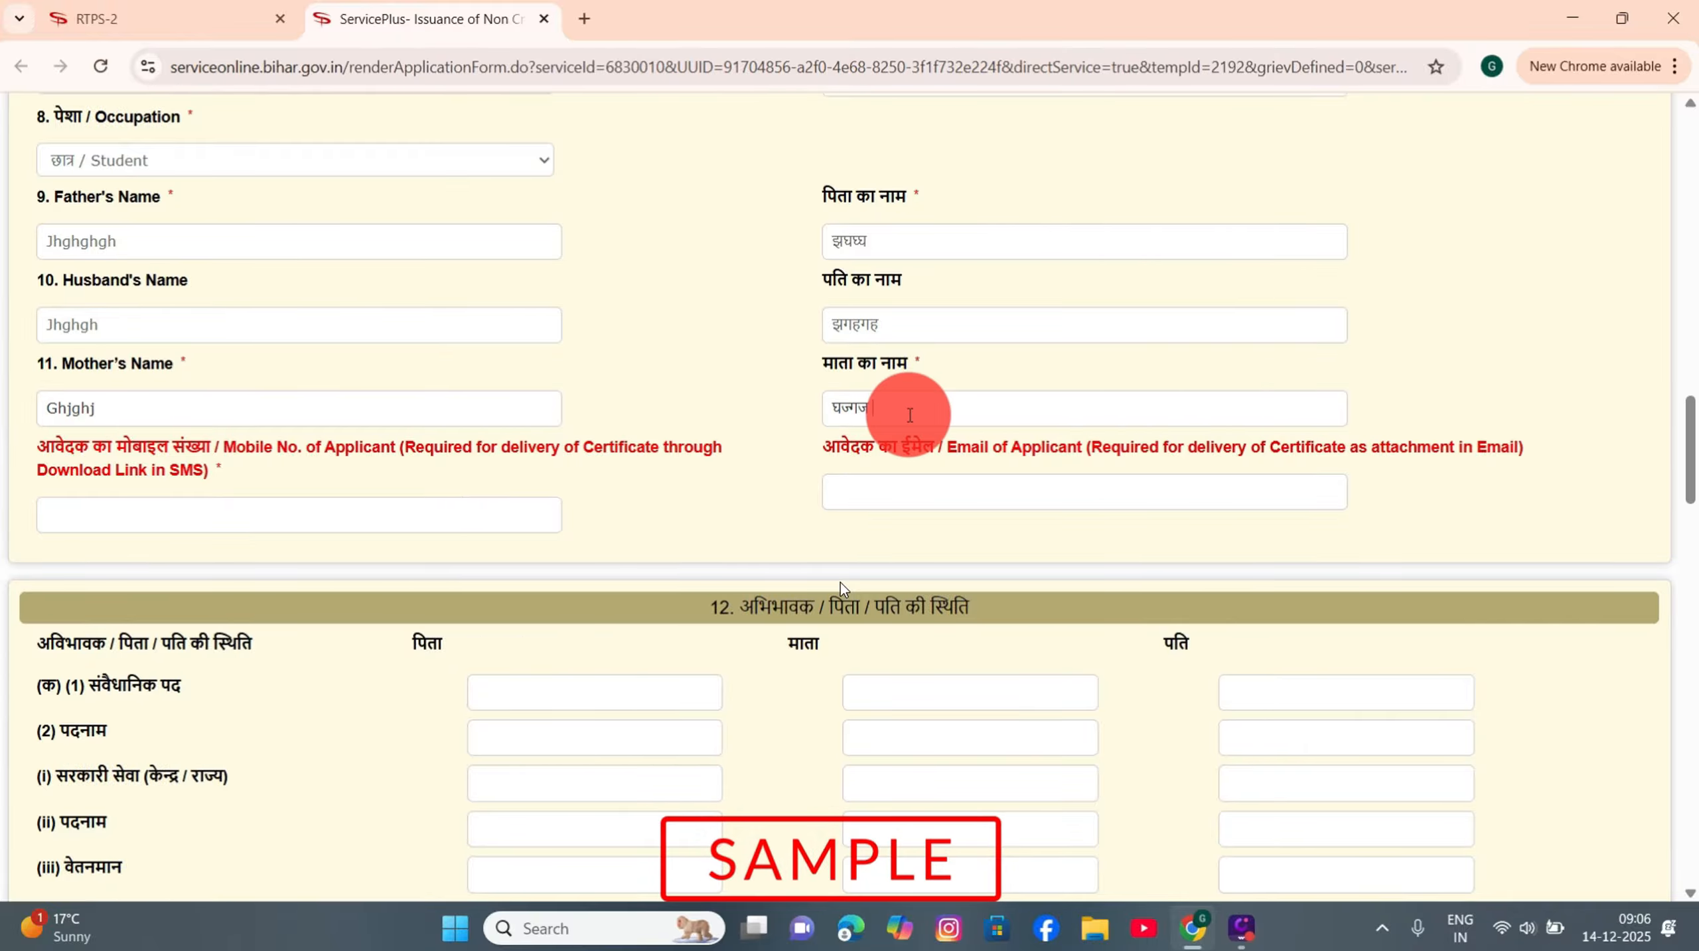
pyautogui.moveTo(909, 415); pyautogui.dragTo(776, 414)
pyautogui.click(773, 412)
pyautogui.scroll(-1, 942, 402)
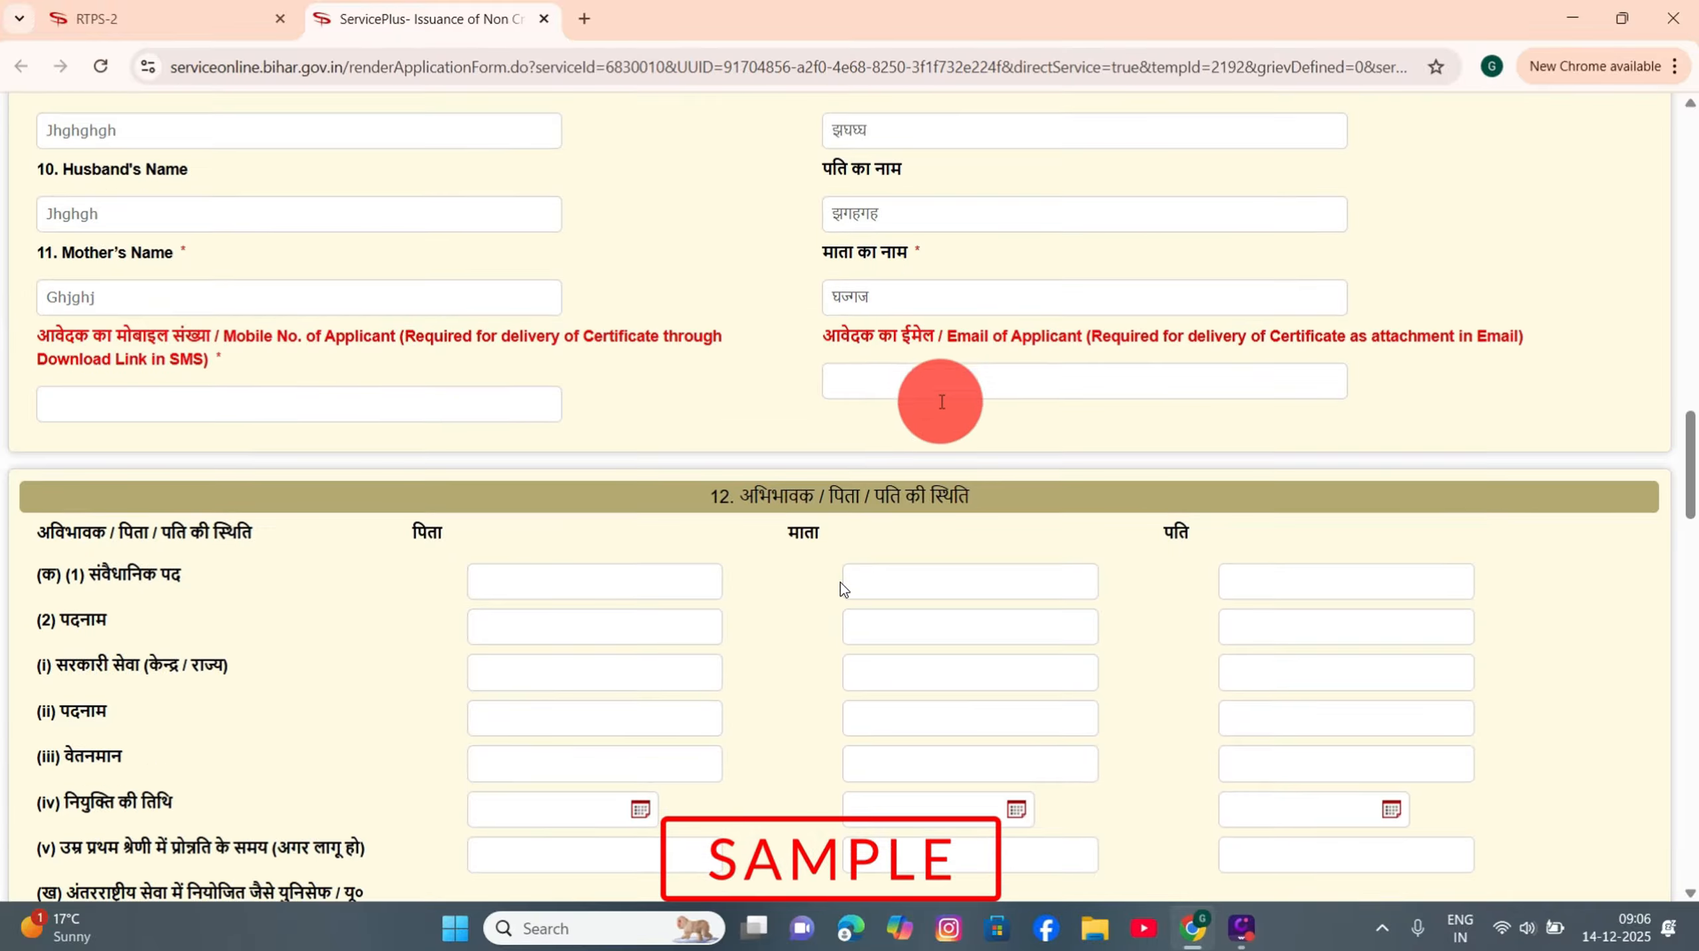
# Step: Verify the applicant's mobile number with the OTP and fill in the applicant's e-mail address
pyautogui.click(86, 400)
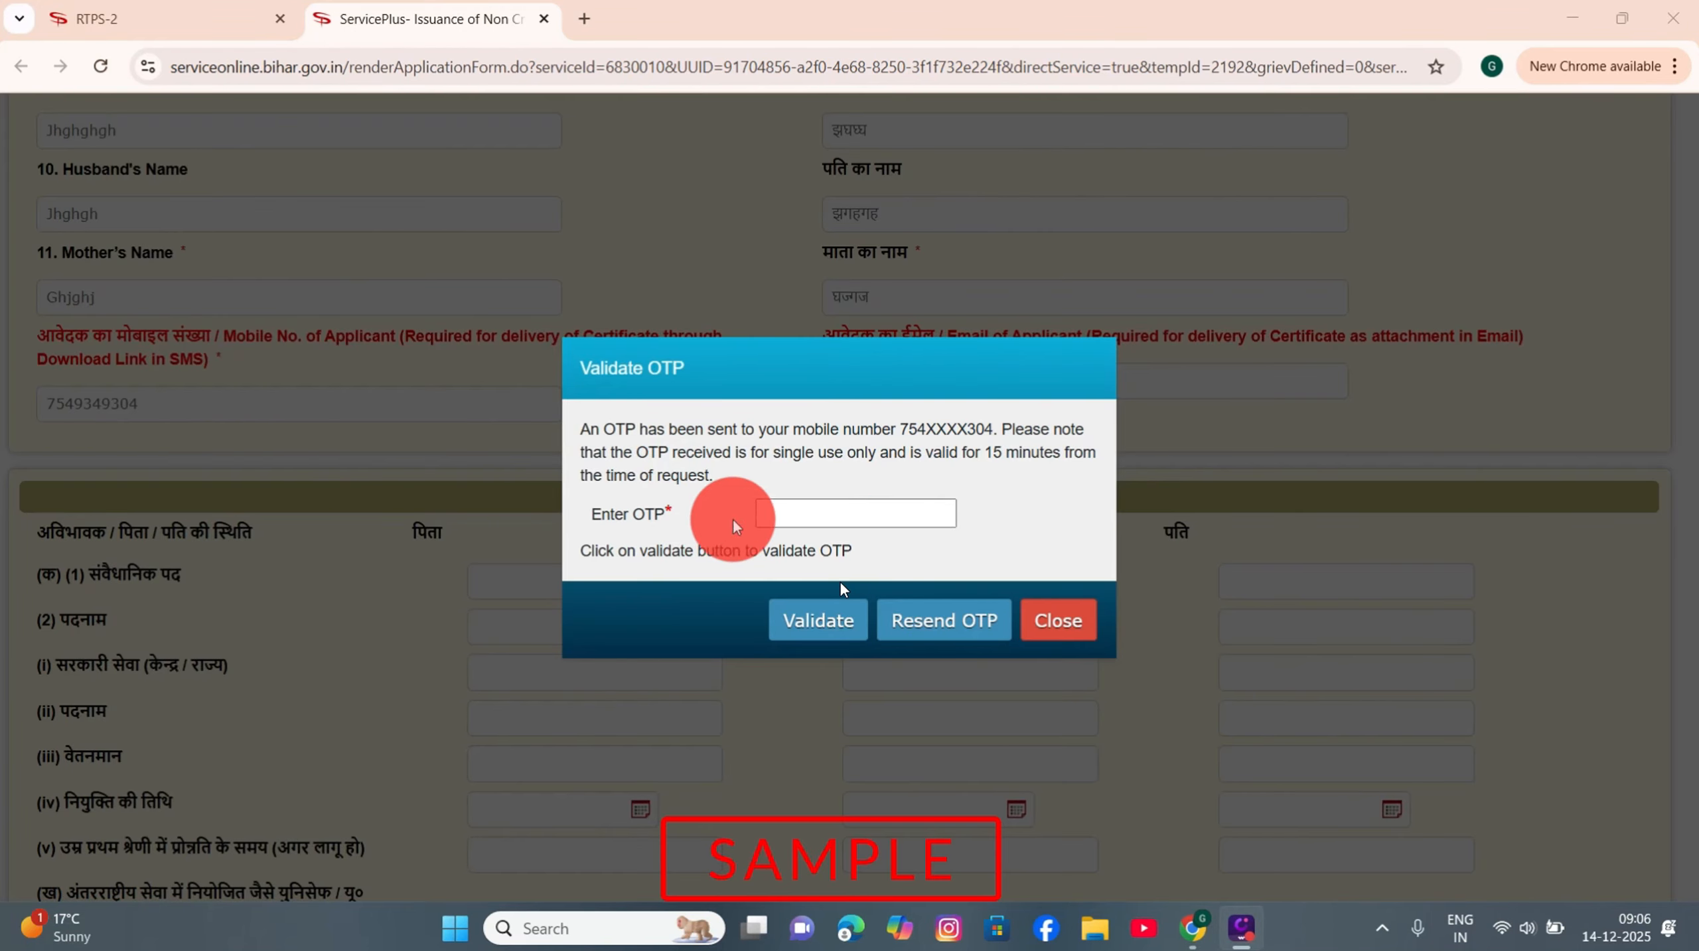
pyautogui.click(835, 519)
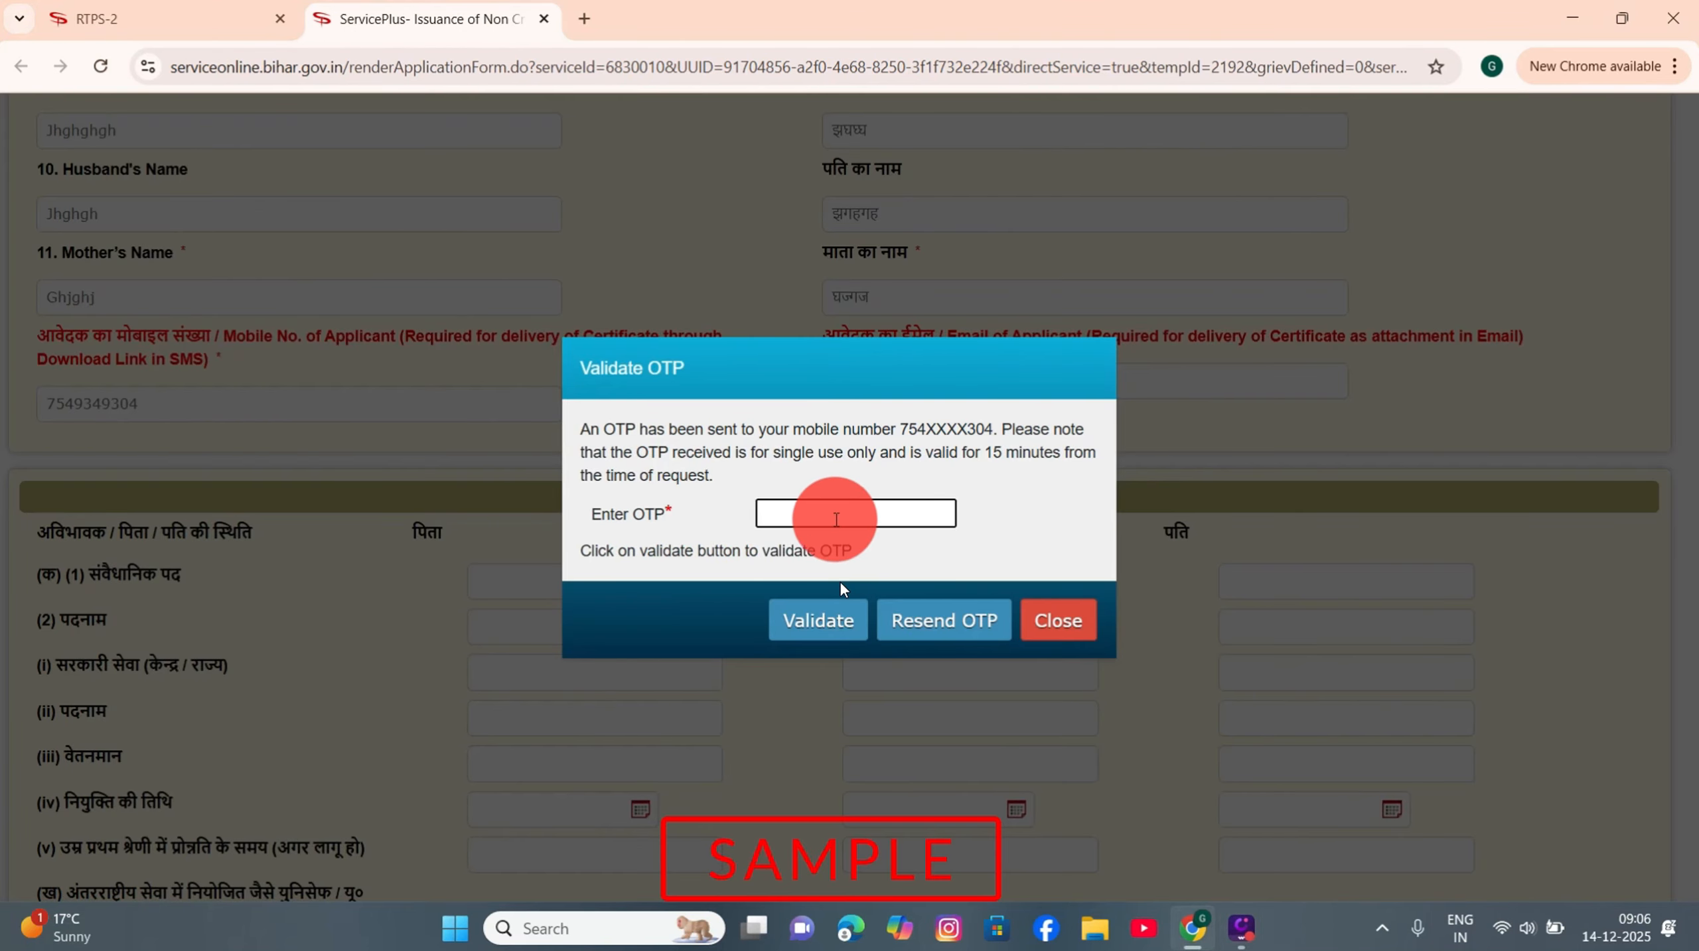
pyautogui.click(820, 633)
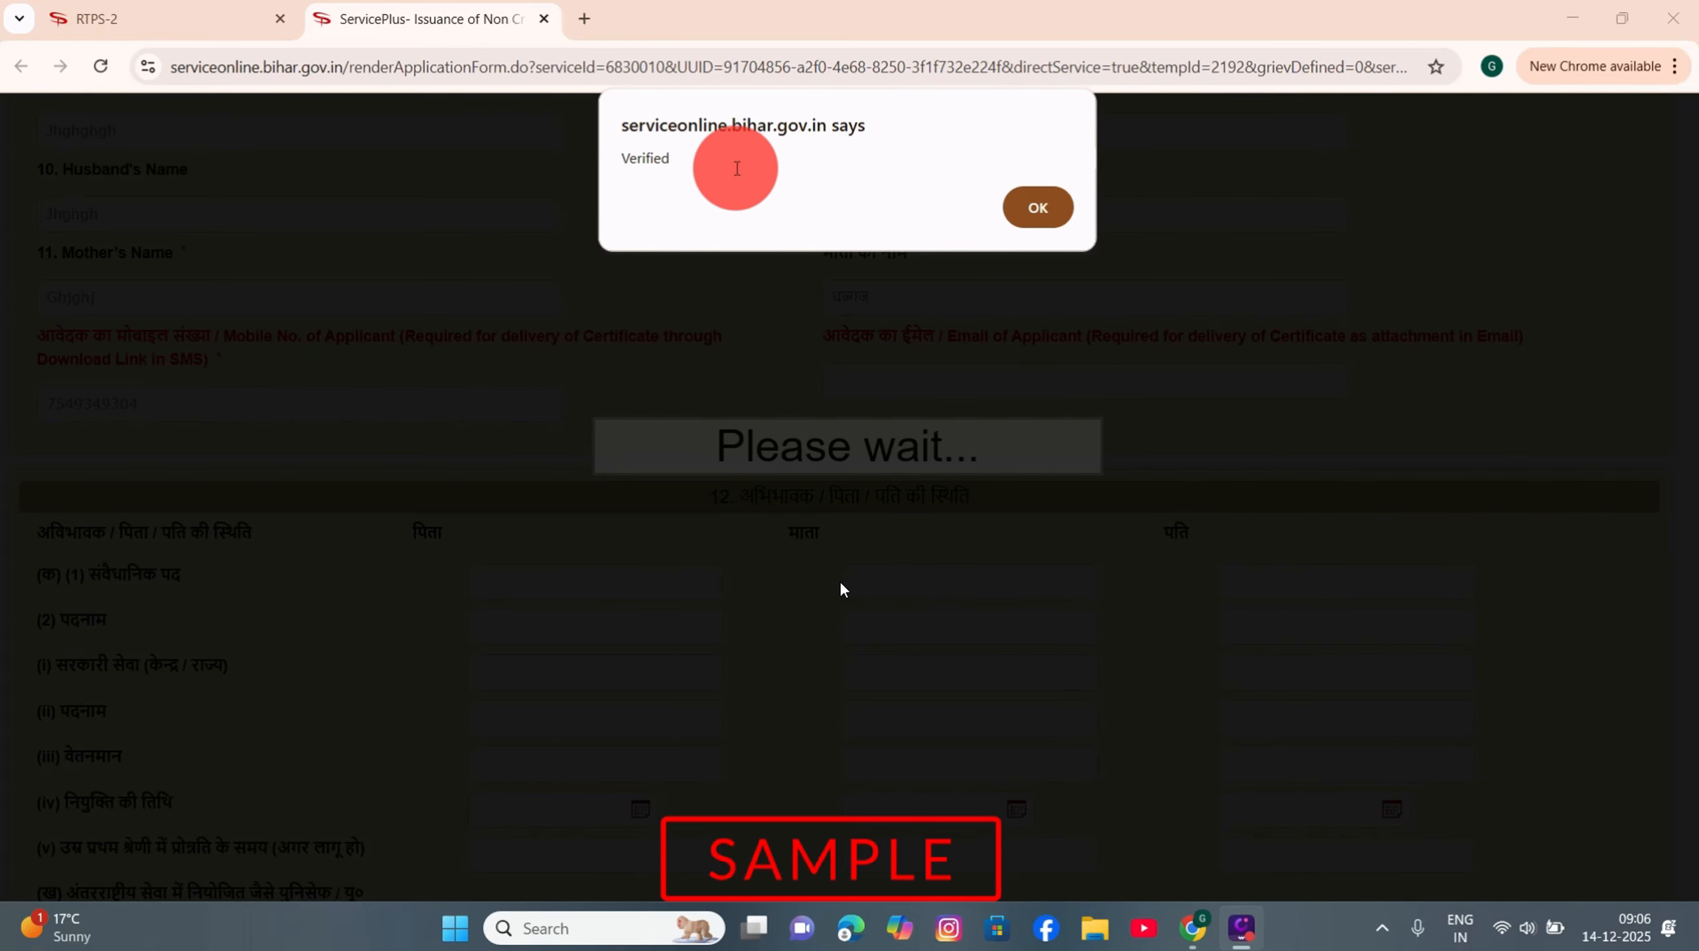
pyautogui.click(1043, 208)
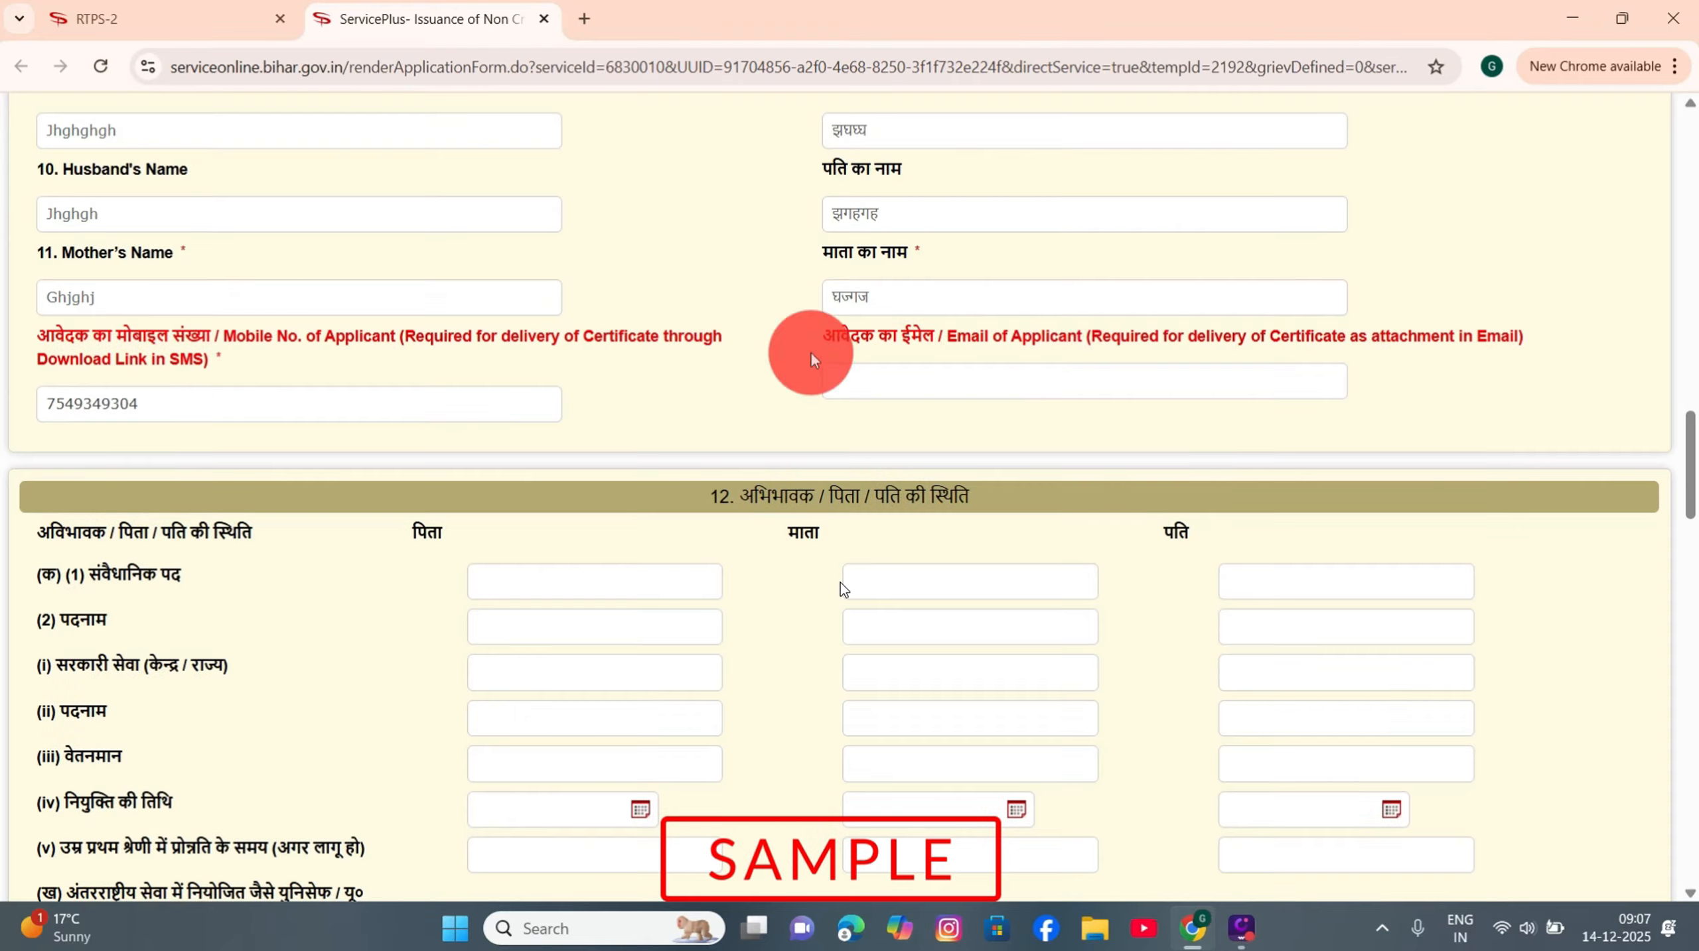
pyautogui.click(884, 382)
pyautogui.write('g')
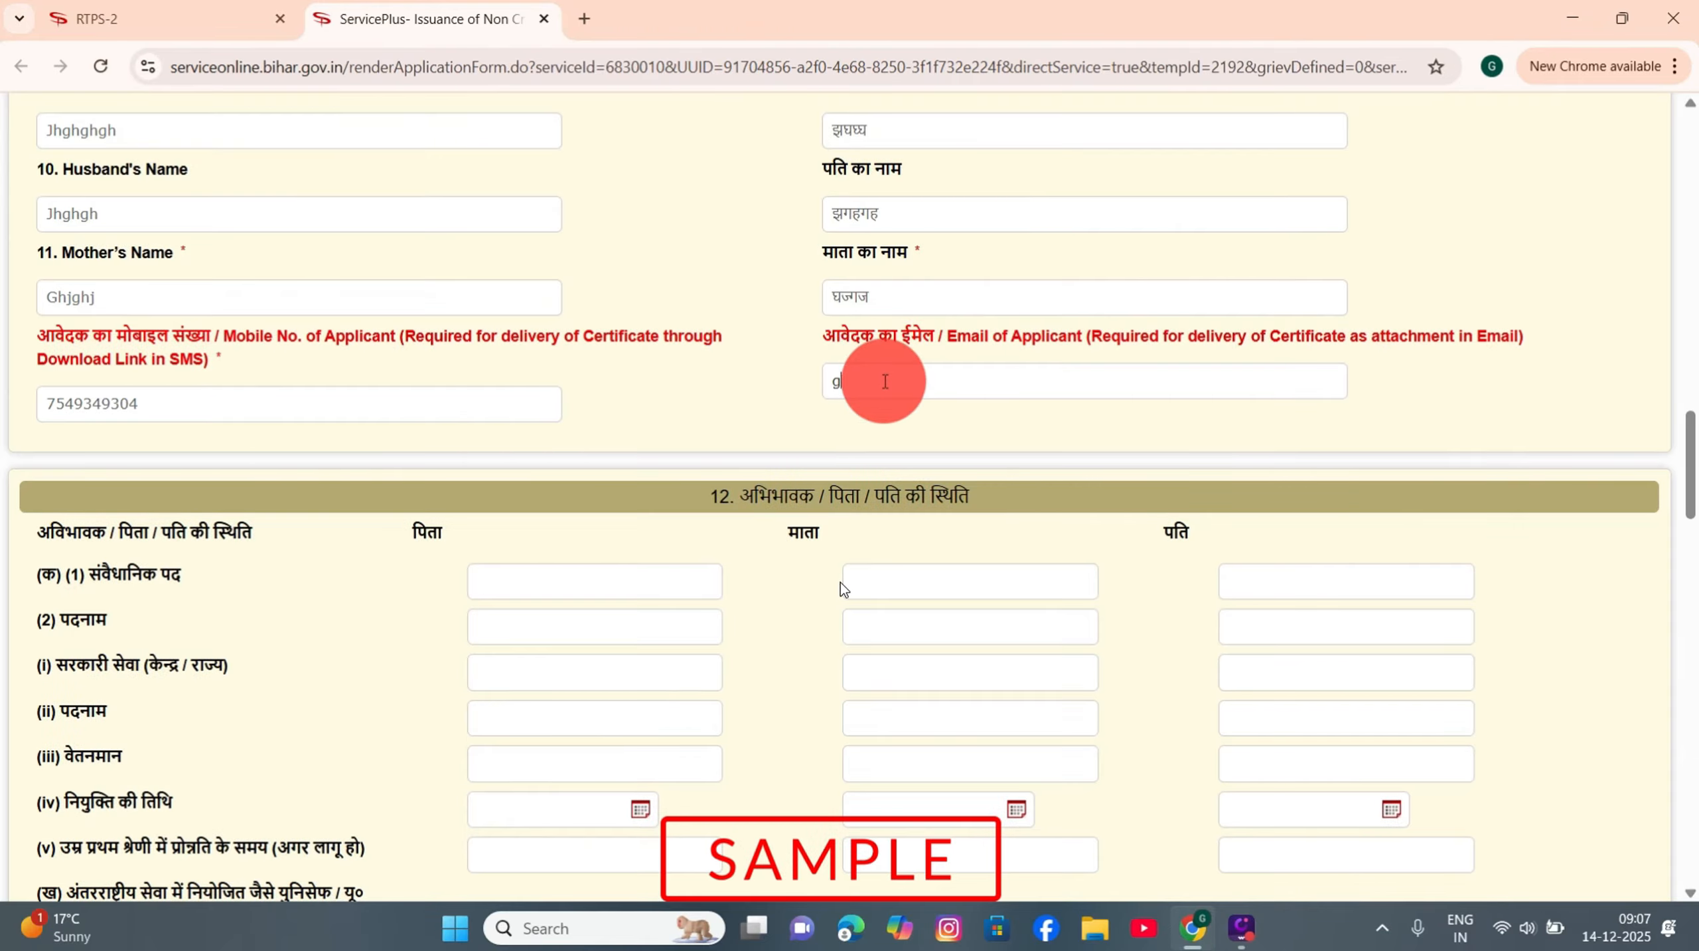
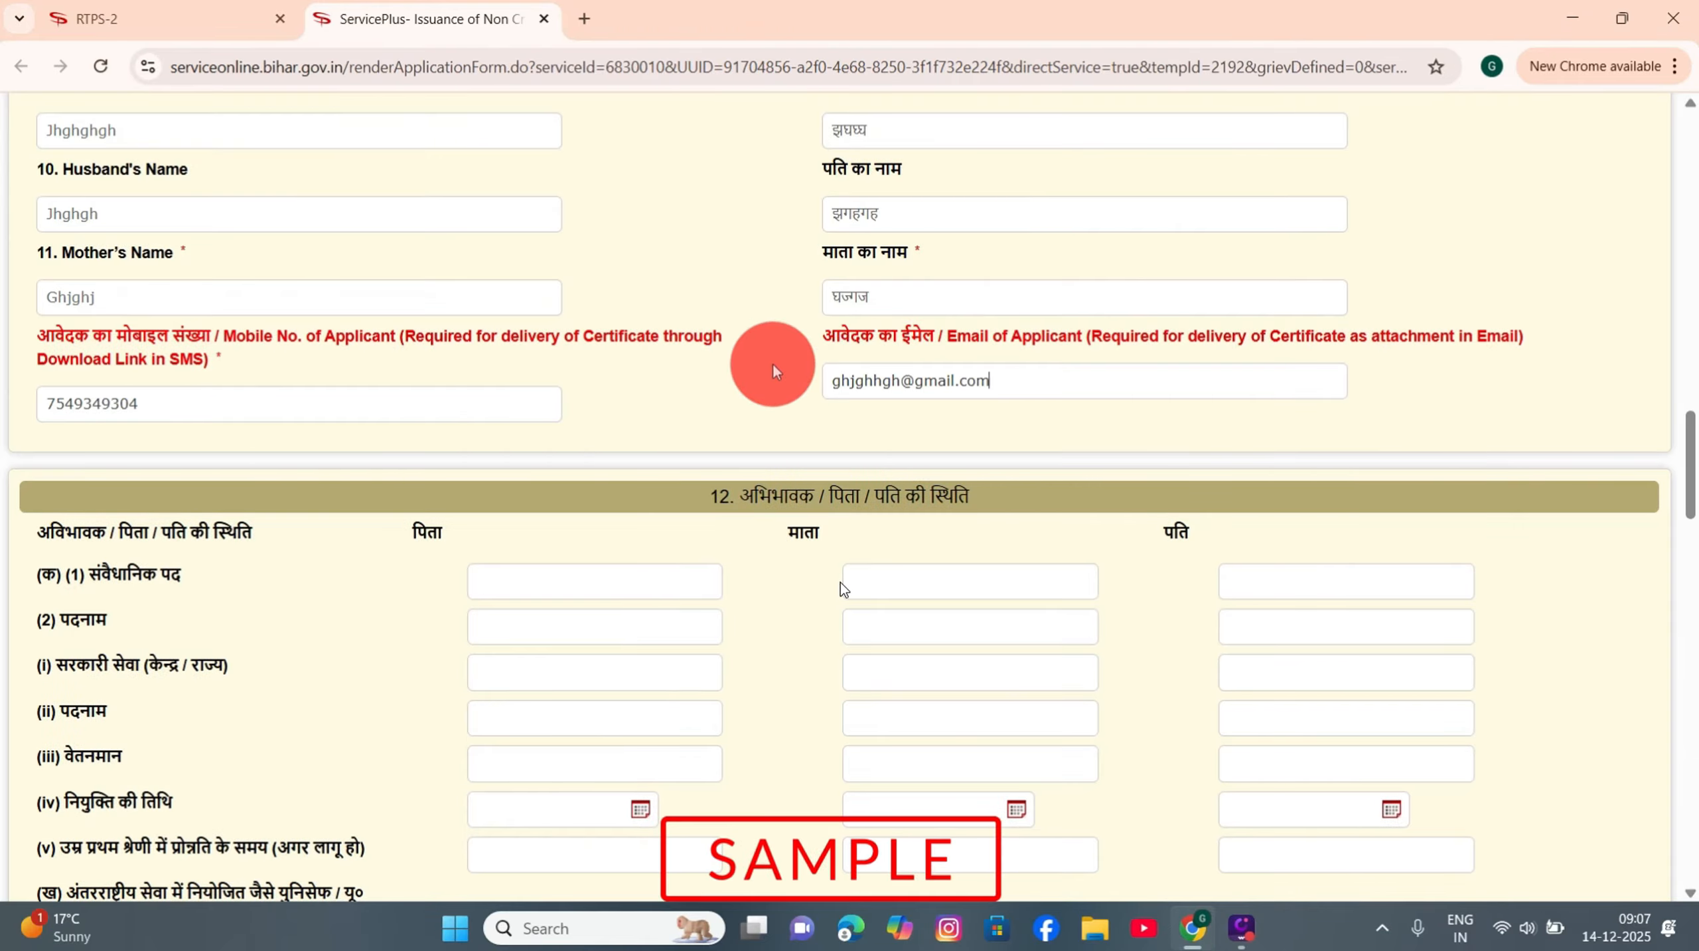
pyautogui.scroll(-1, 617, 386)
pyautogui.scroll(-3, 617, 389)
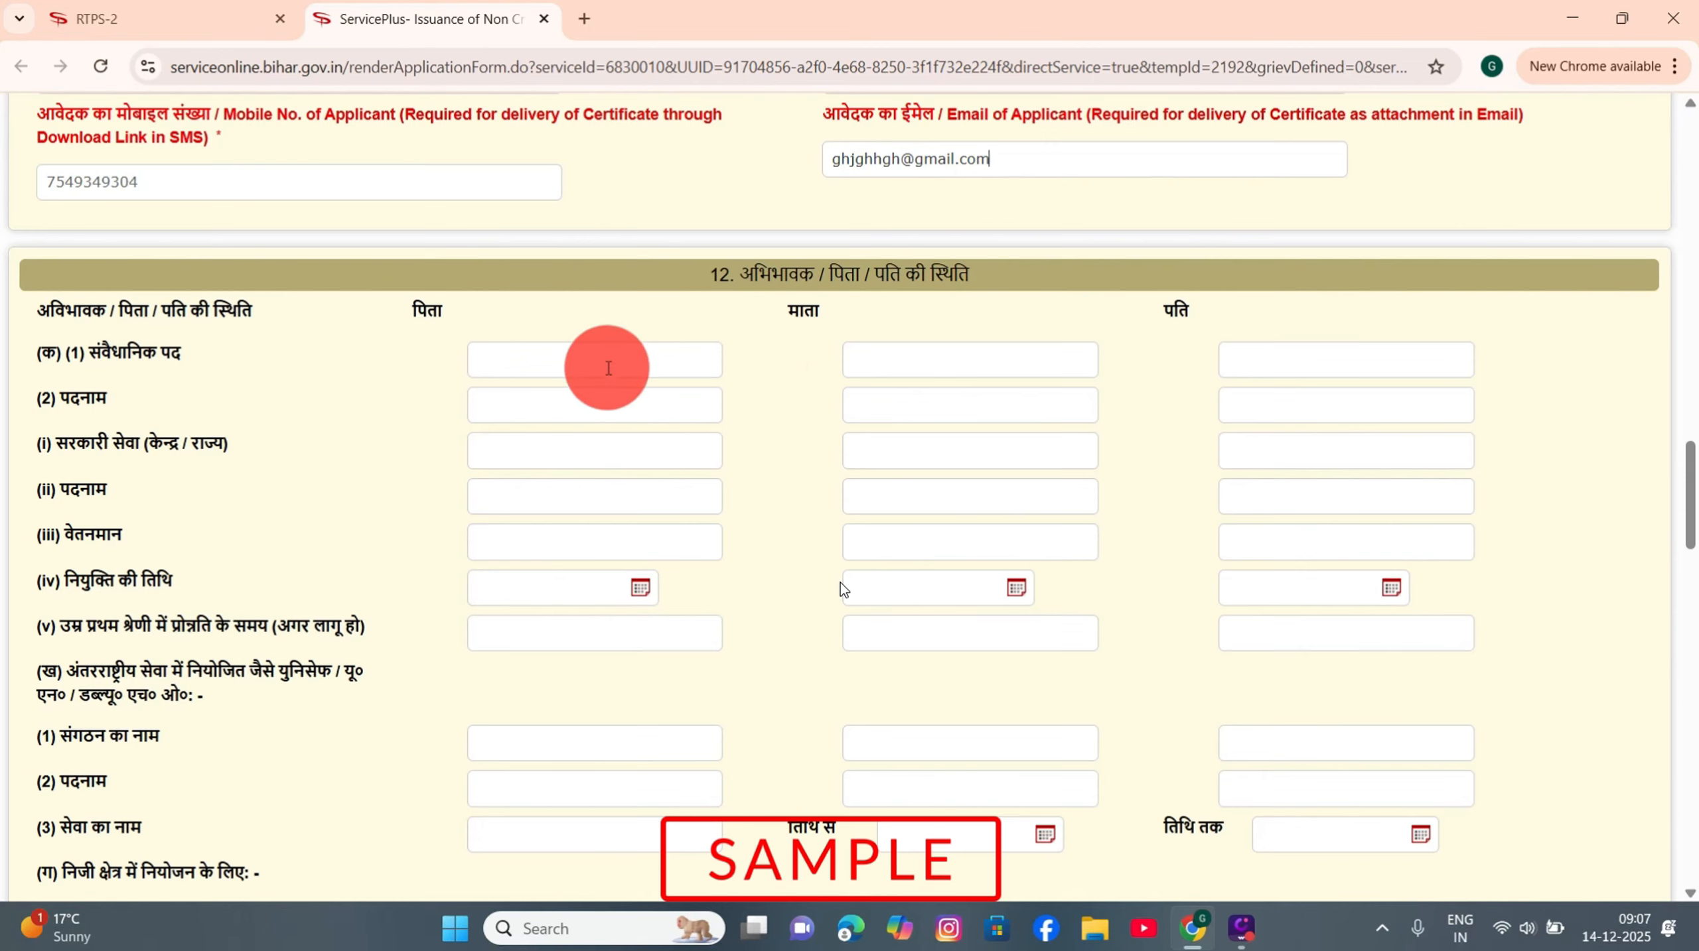
pyautogui.click(520, 355)
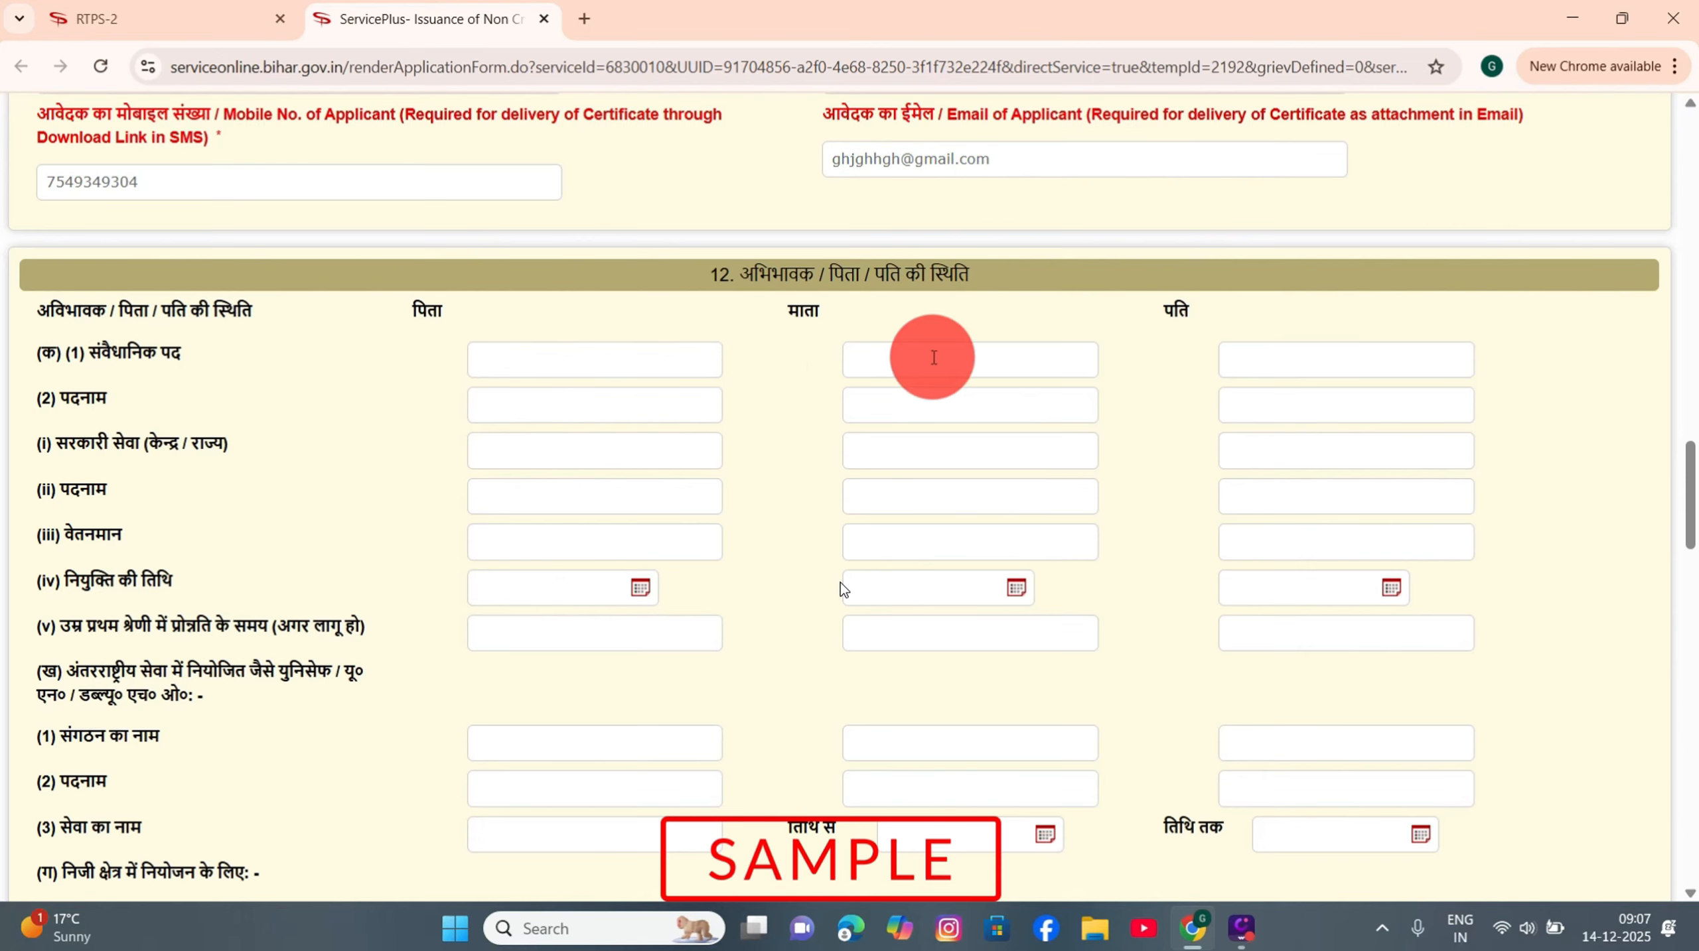
pyautogui.click(1291, 363)
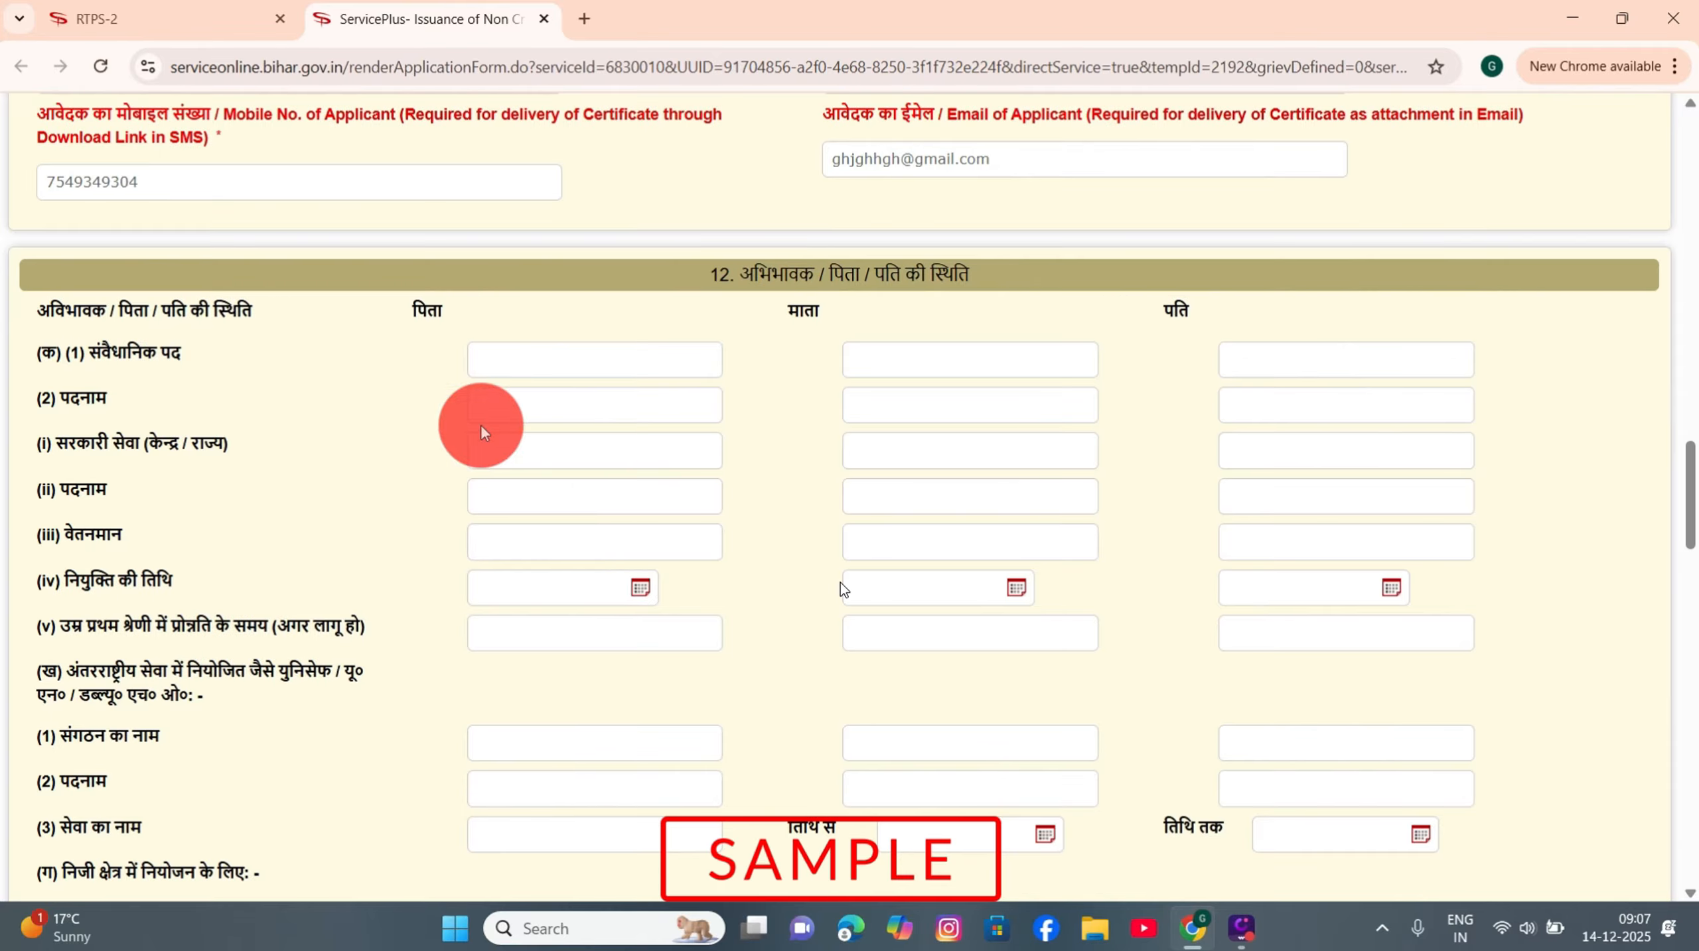
pyautogui.click(566, 461)
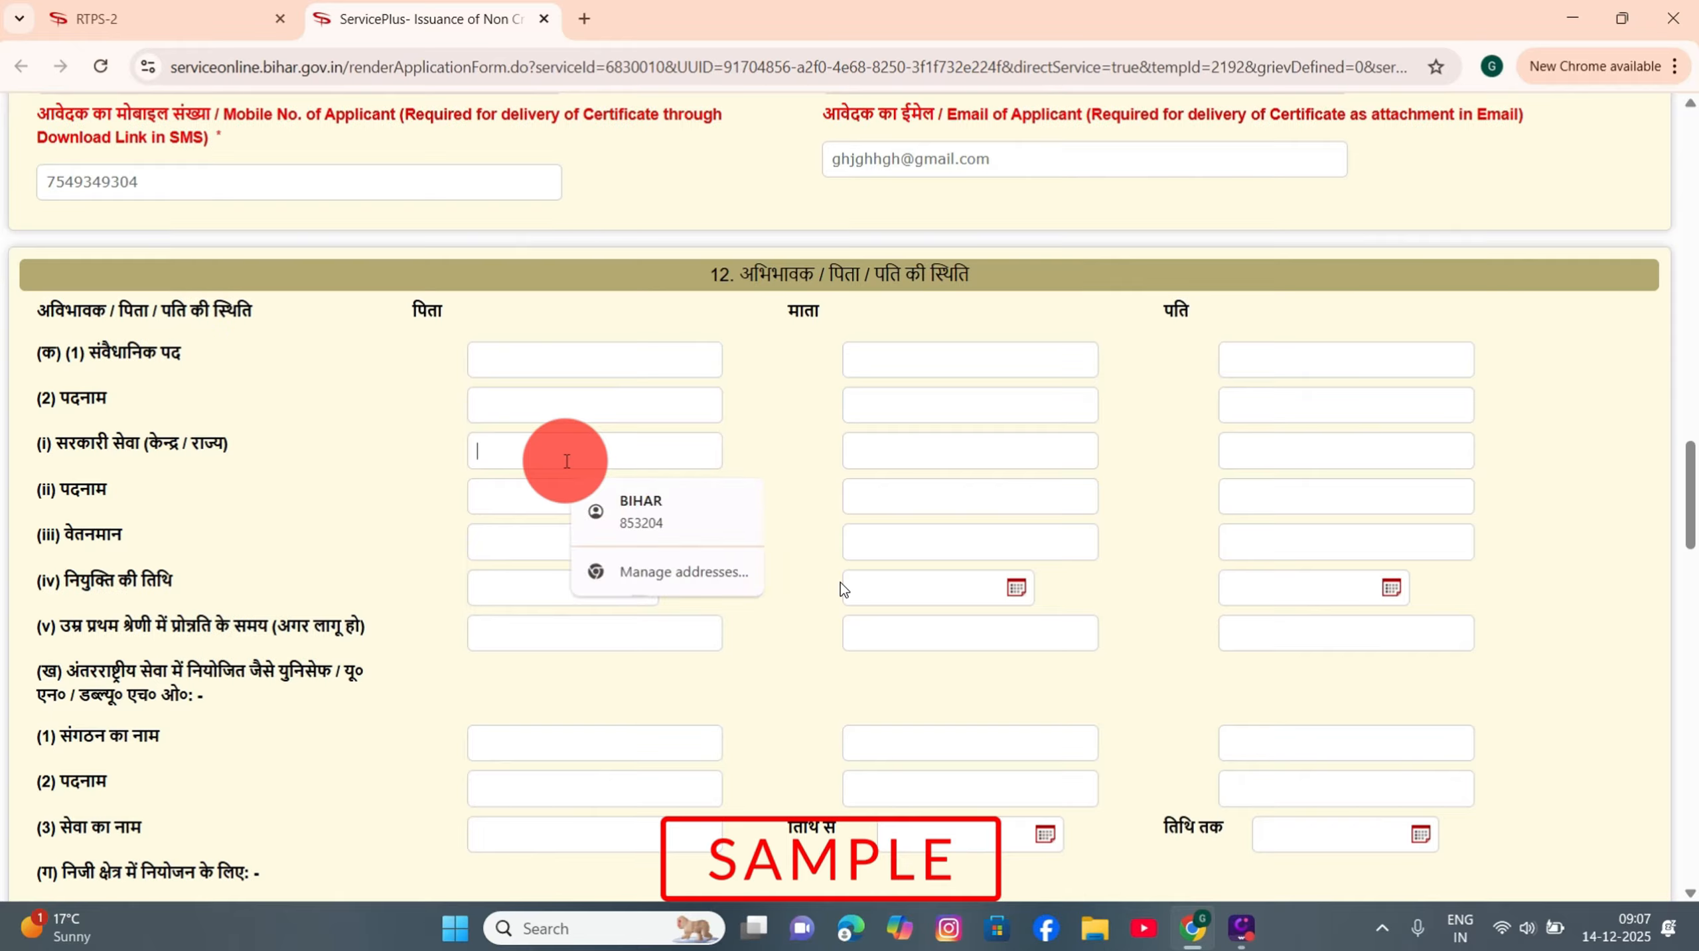
pyautogui.click(477, 506)
pyautogui.click(535, 542)
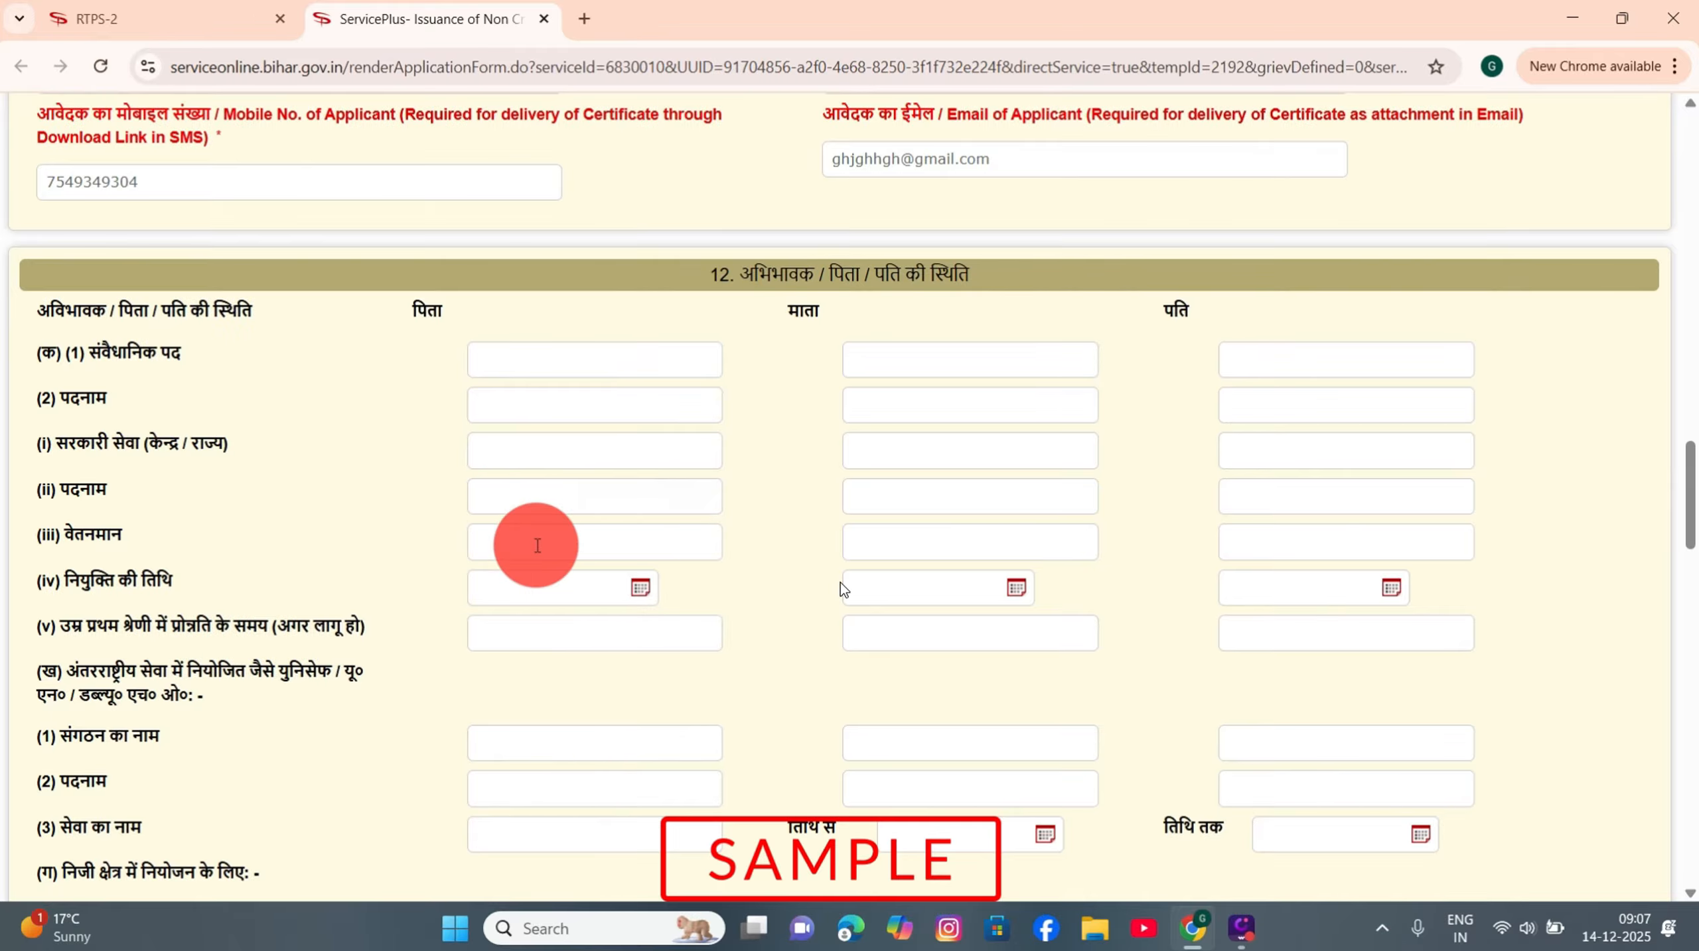
pyautogui.click(480, 585)
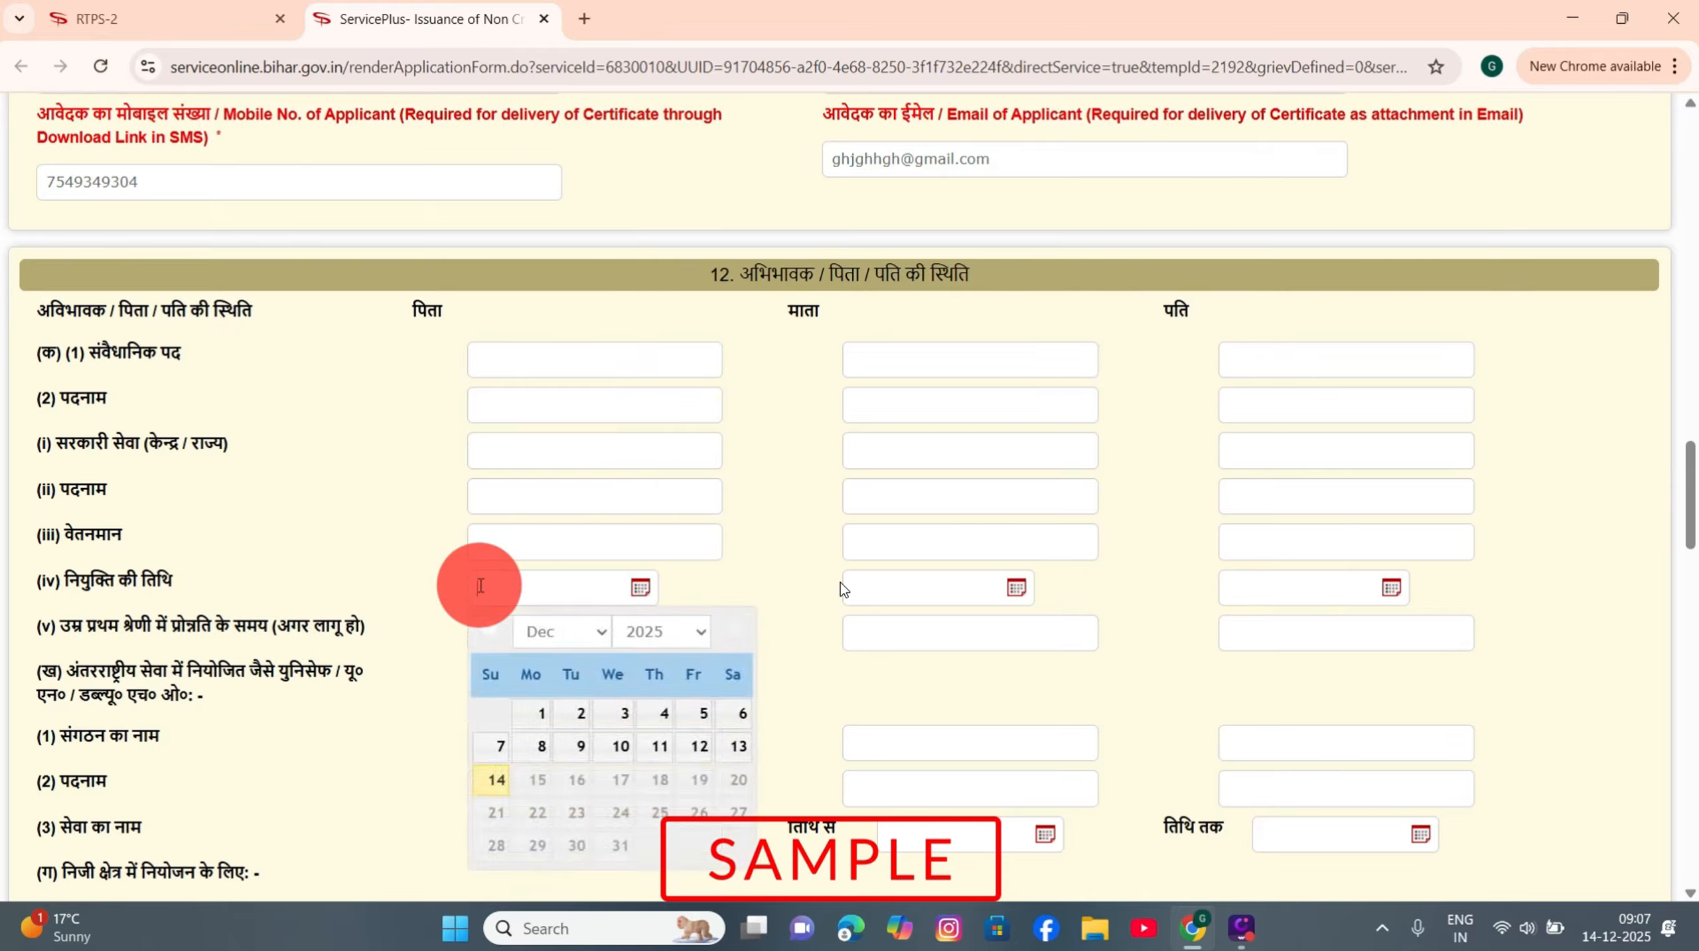
pyautogui.click(380, 588)
pyautogui.click(717, 718)
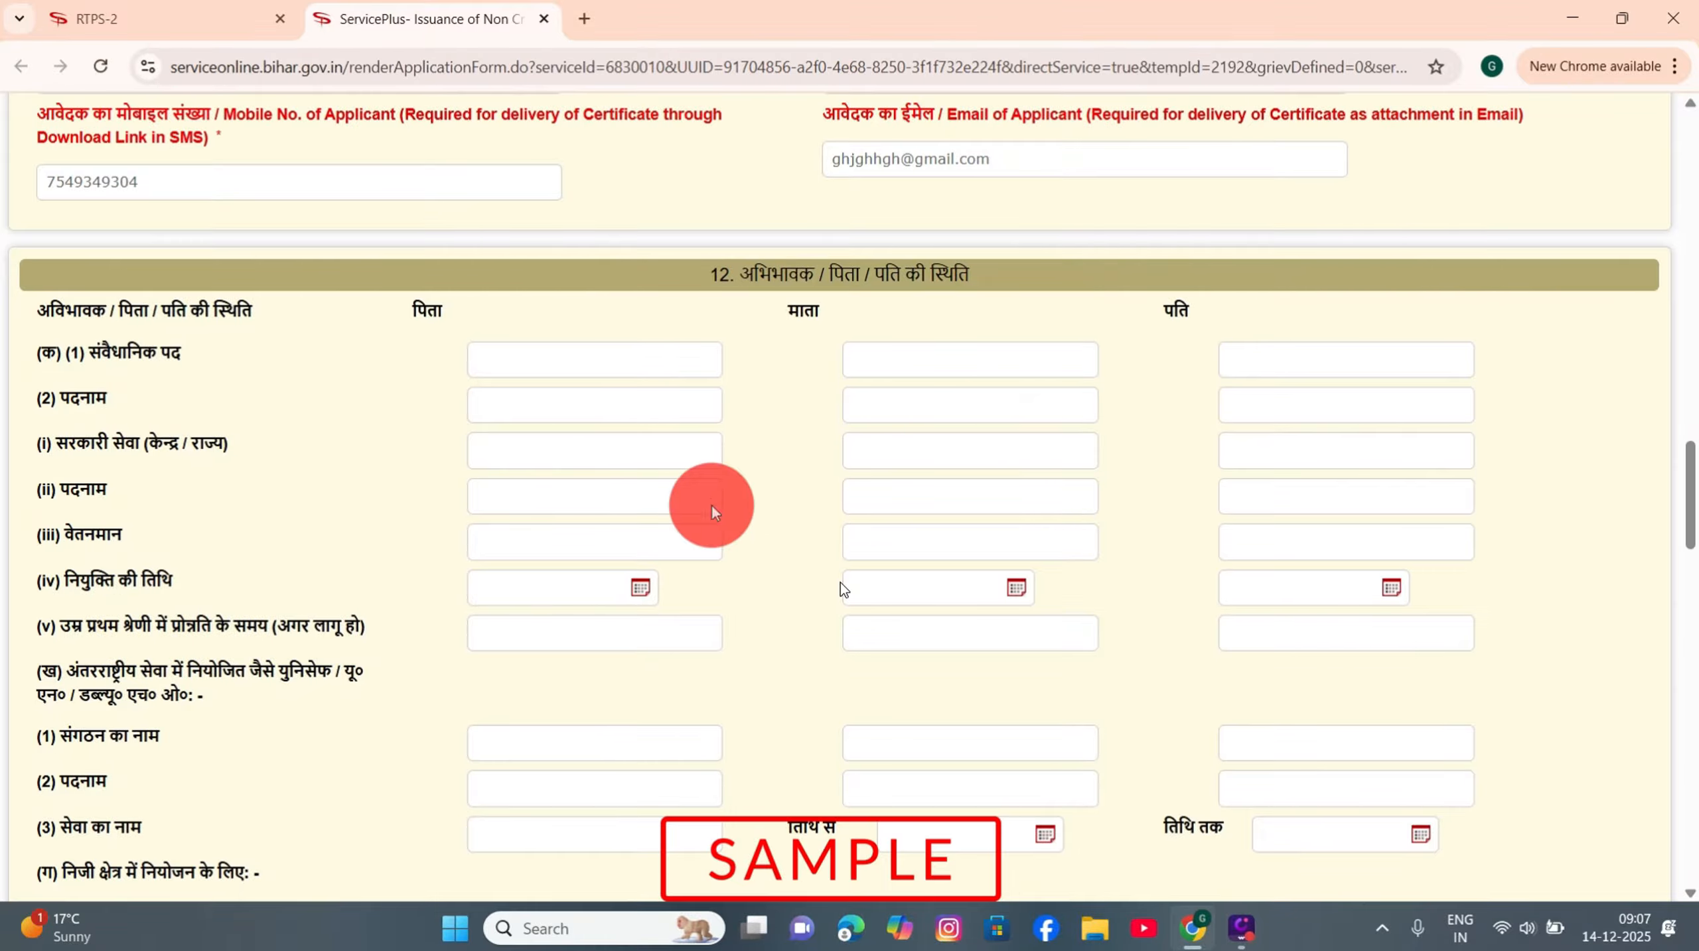
pyautogui.scroll(-5, 636, 608)
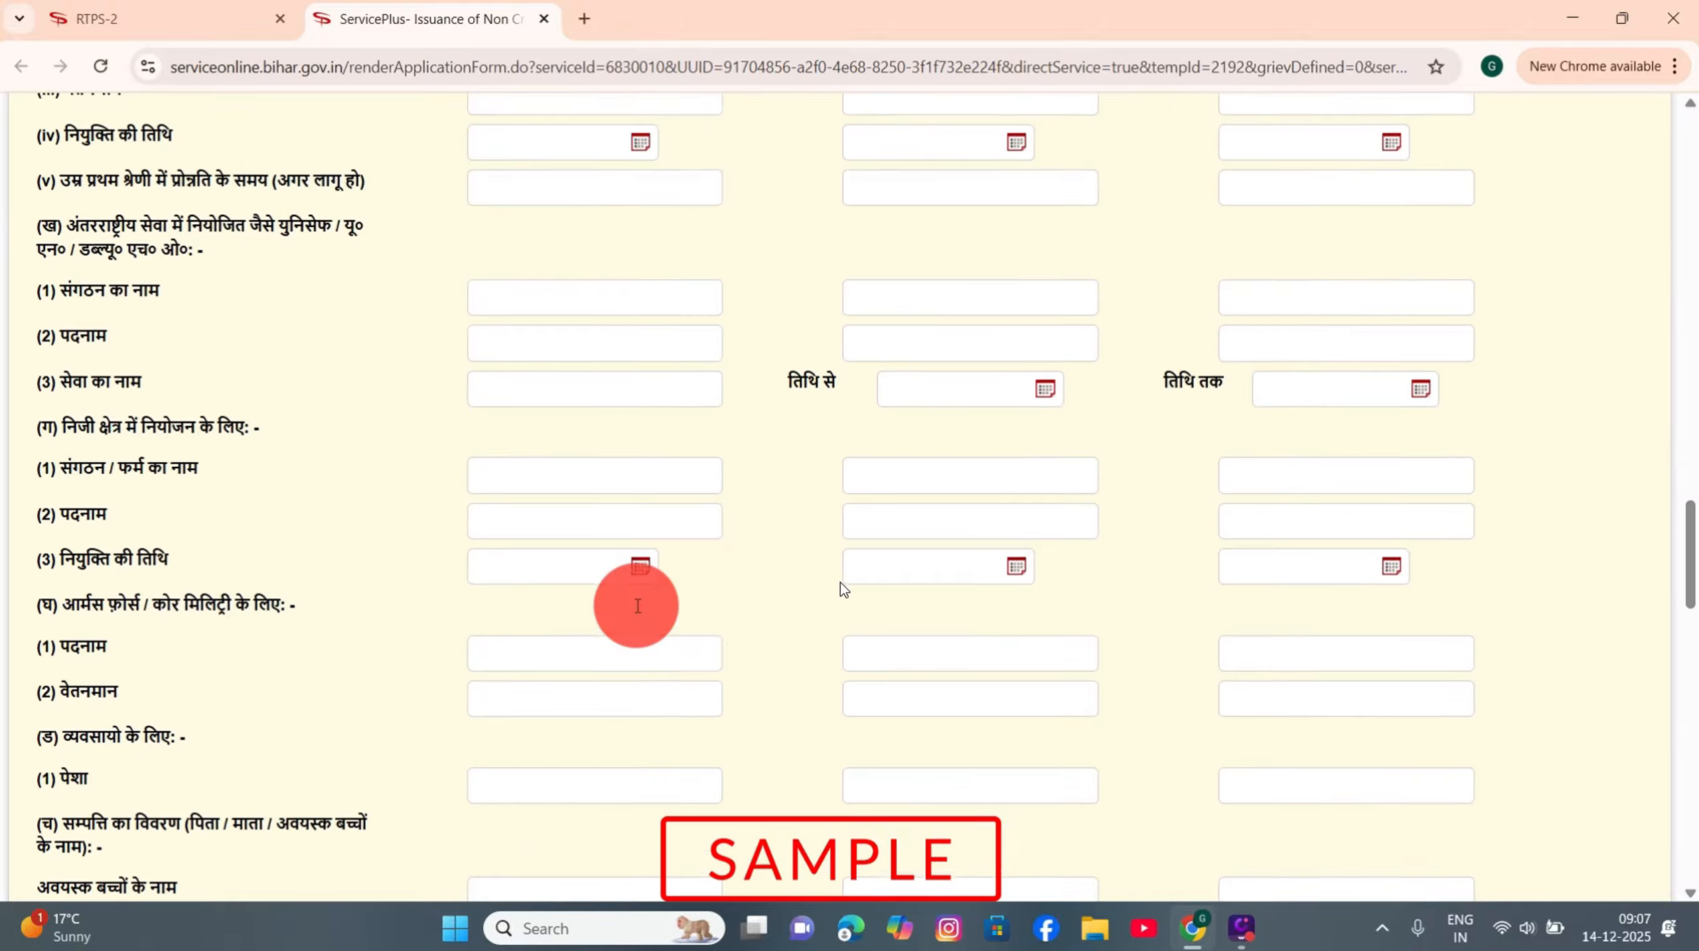
# Step: Enter income of 0 from employment, pension and business, and 95000 from agriculture
pyautogui.scroll(-14, 638, 606)
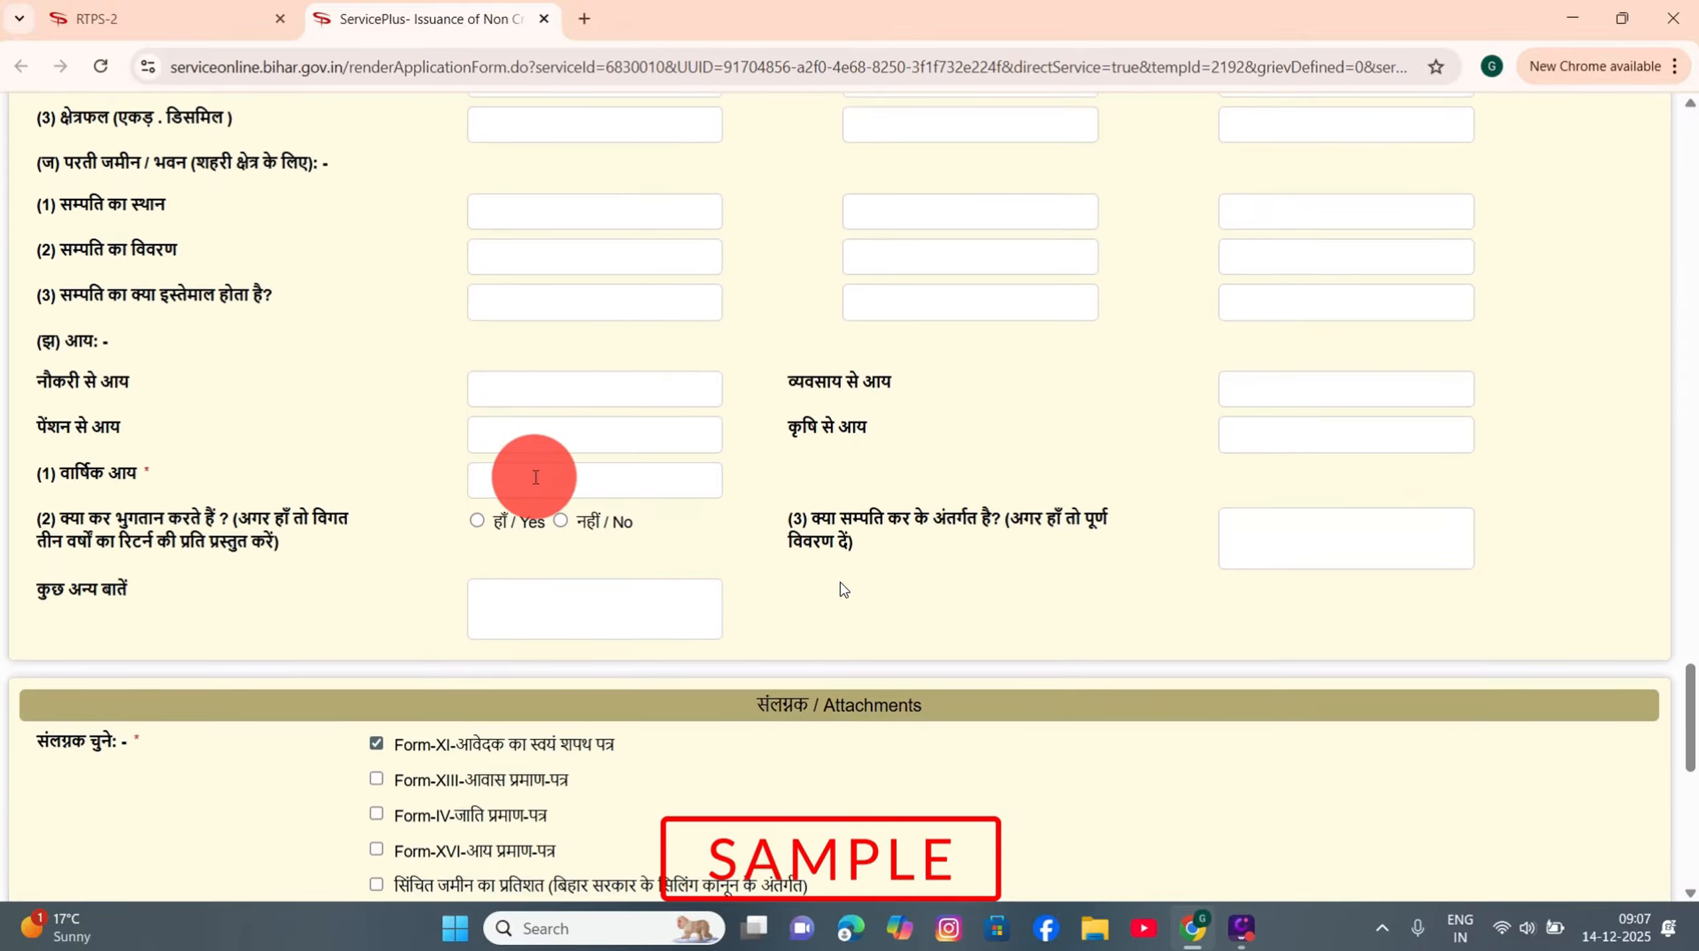
pyautogui.moveTo(64, 341); pyautogui.dragTo(117, 346)
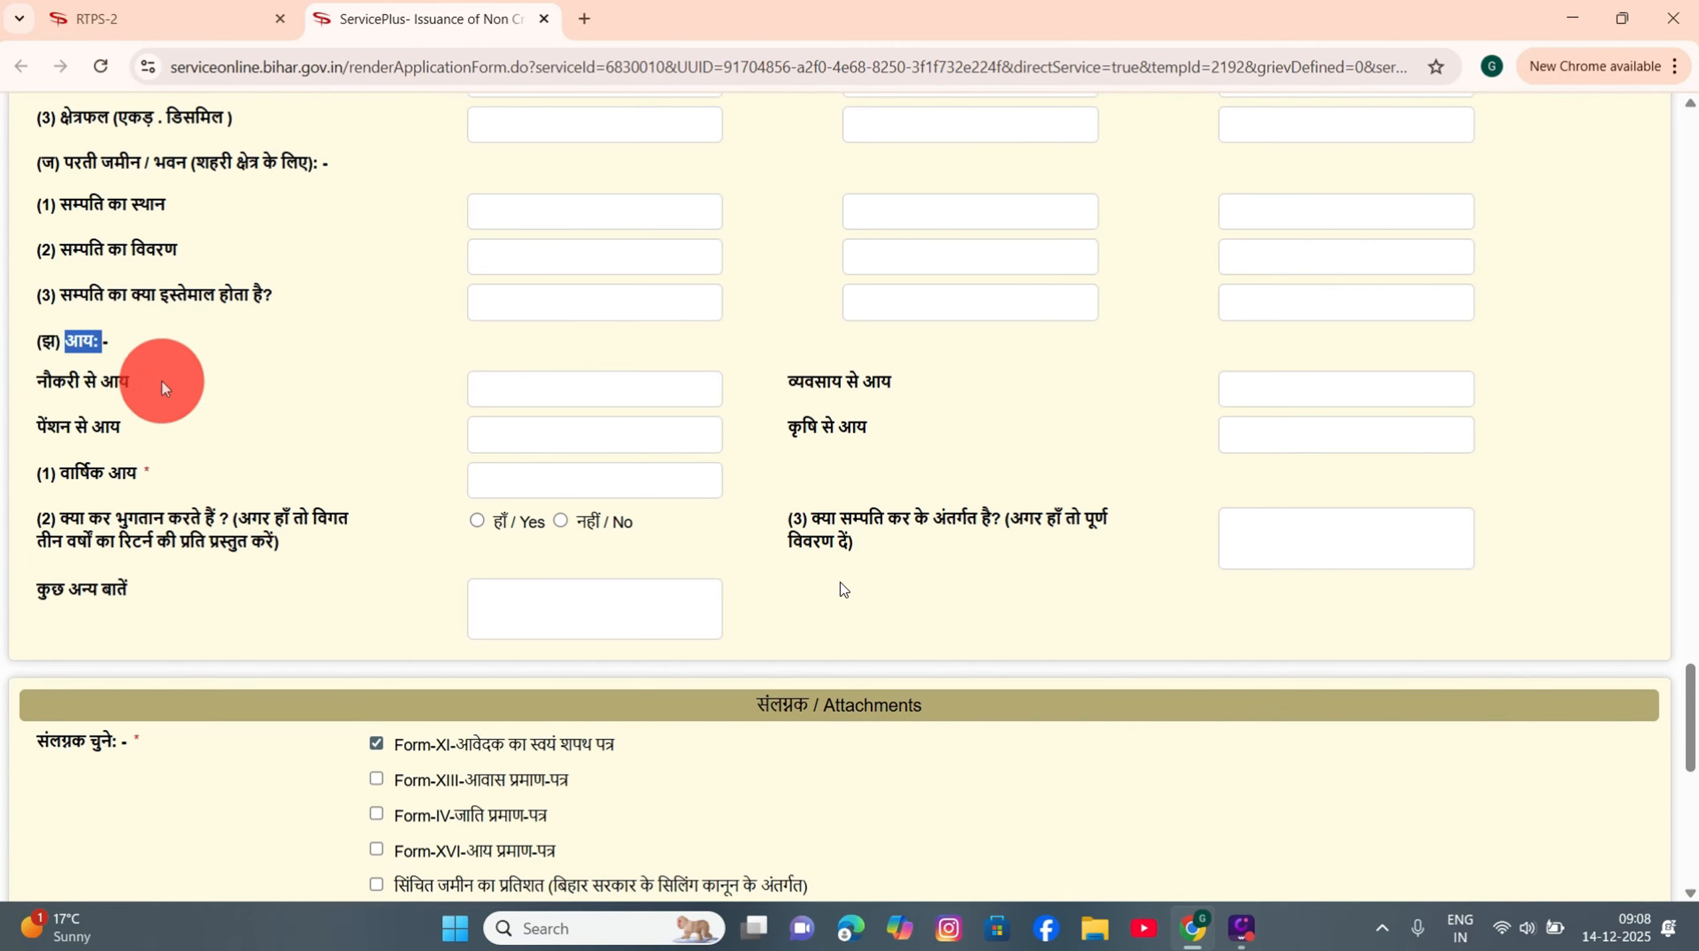
pyautogui.click(517, 393)
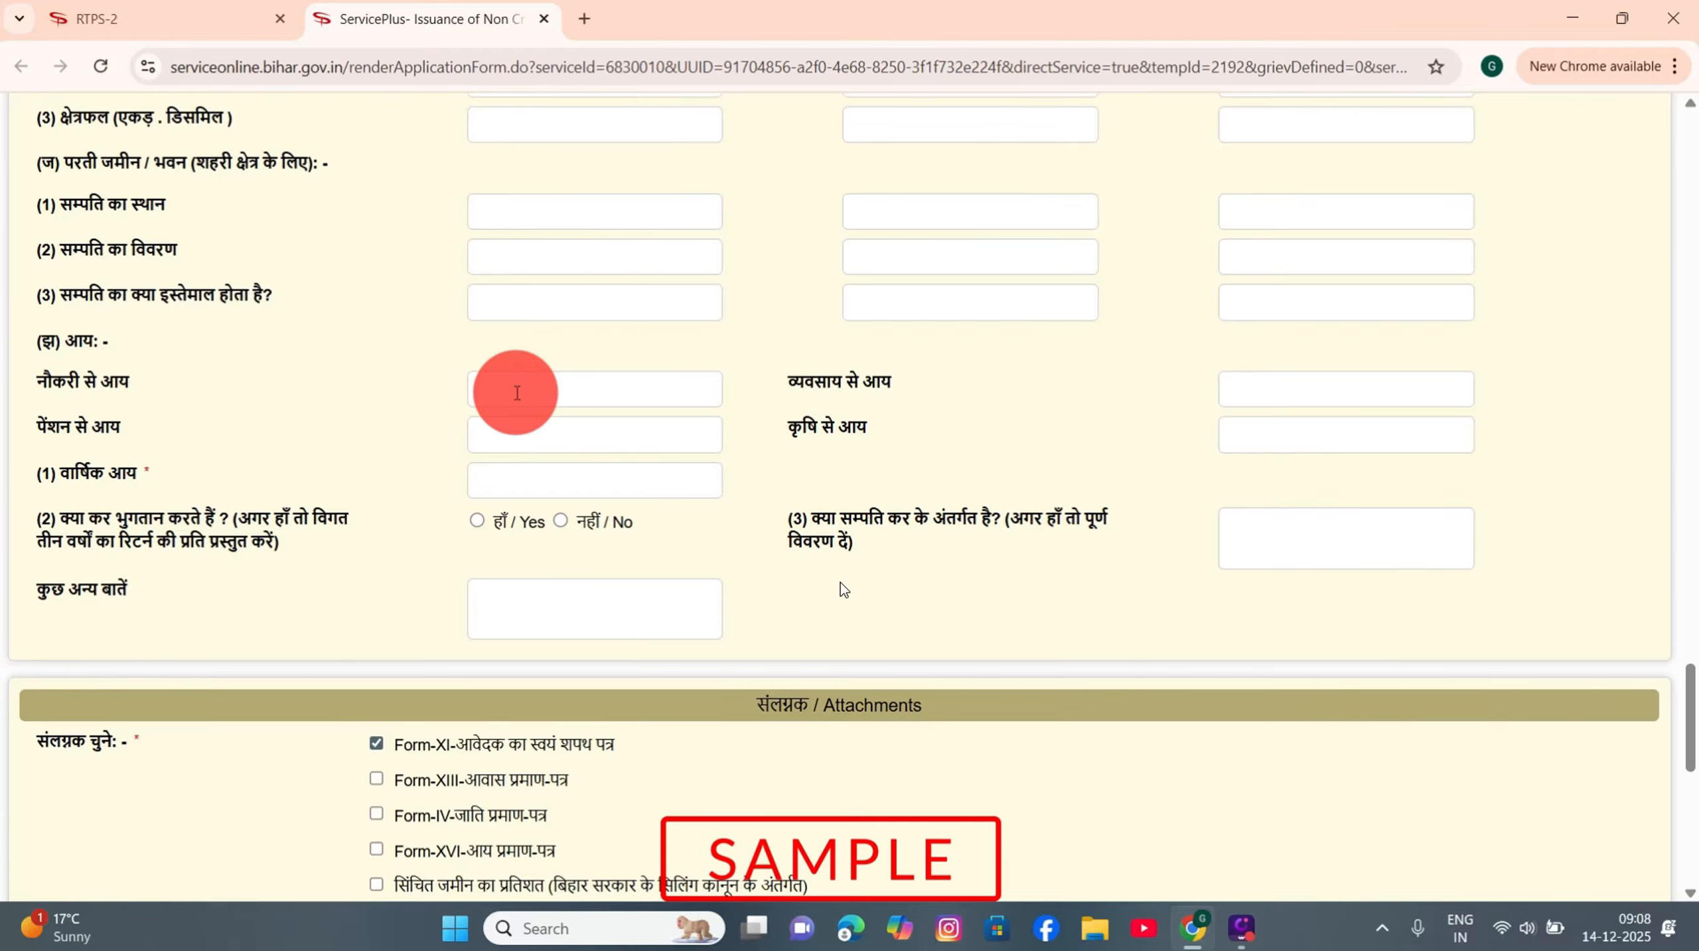
pyautogui.write('0')
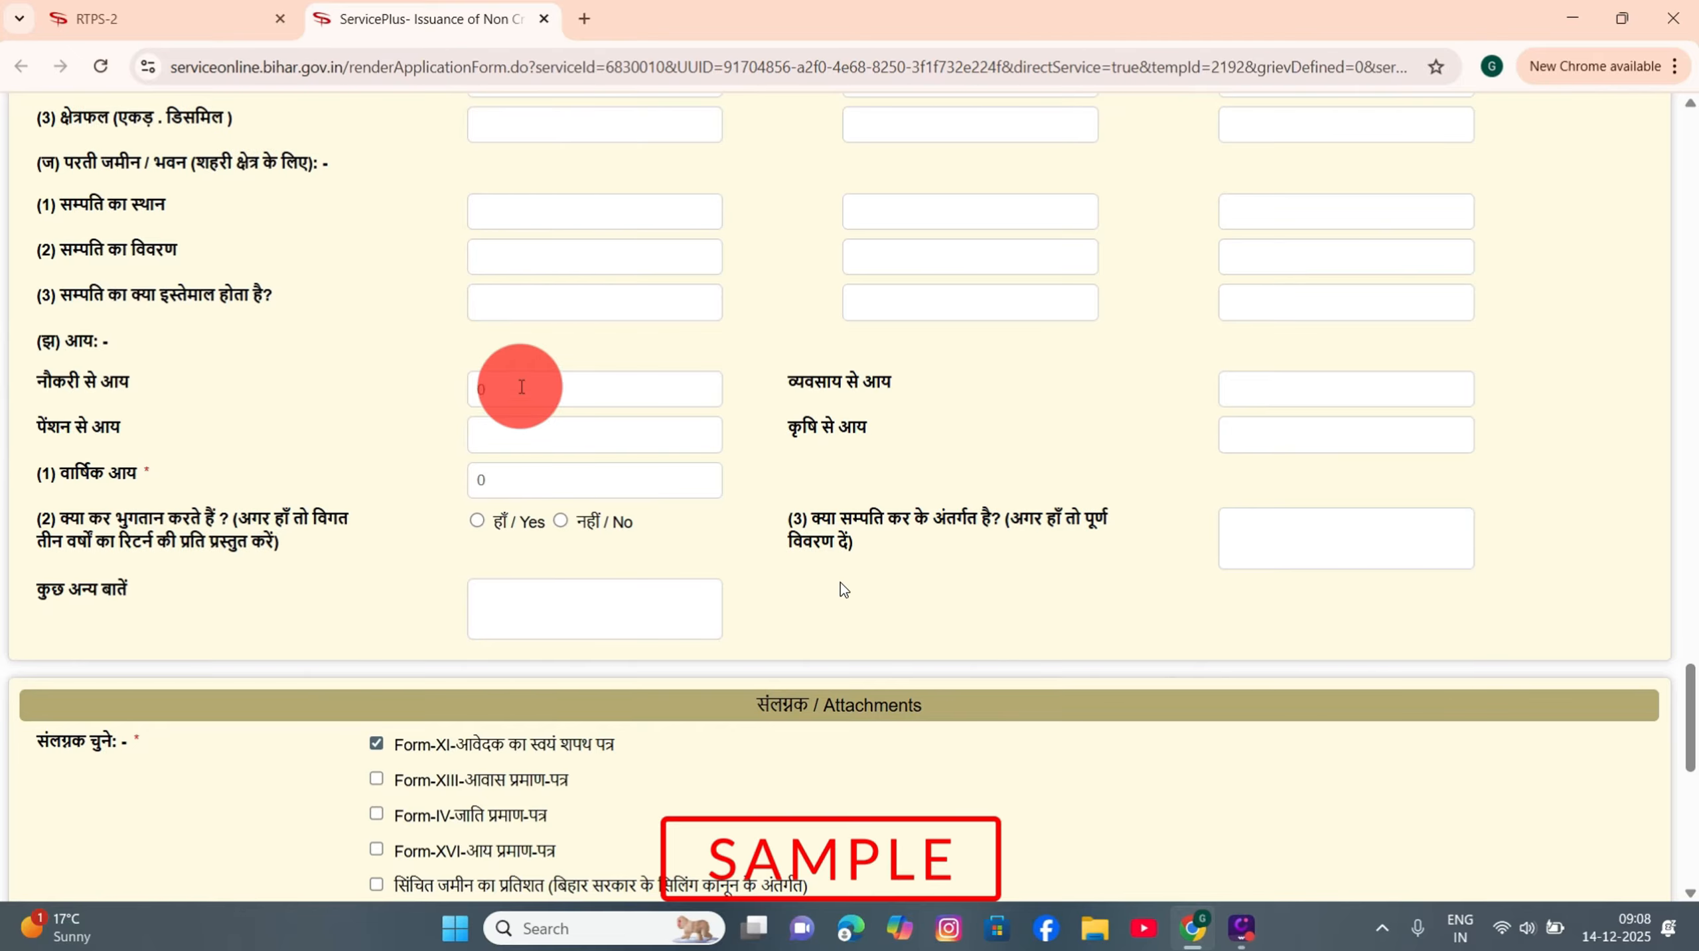
pyautogui.click(541, 438)
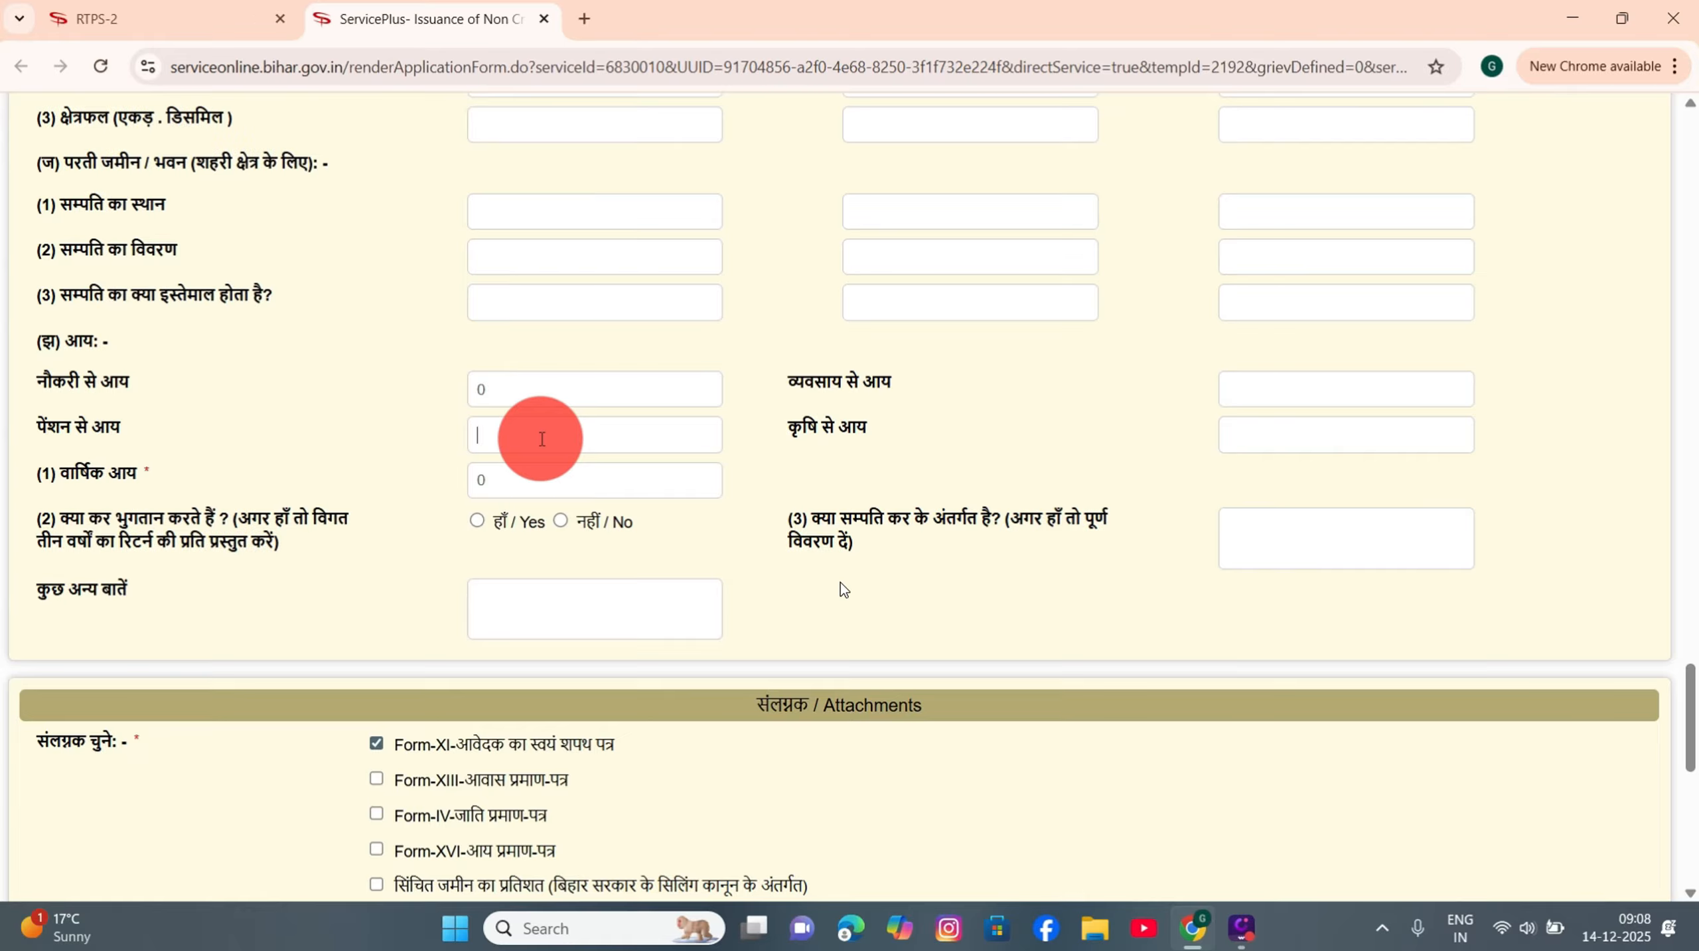
pyautogui.write('0')
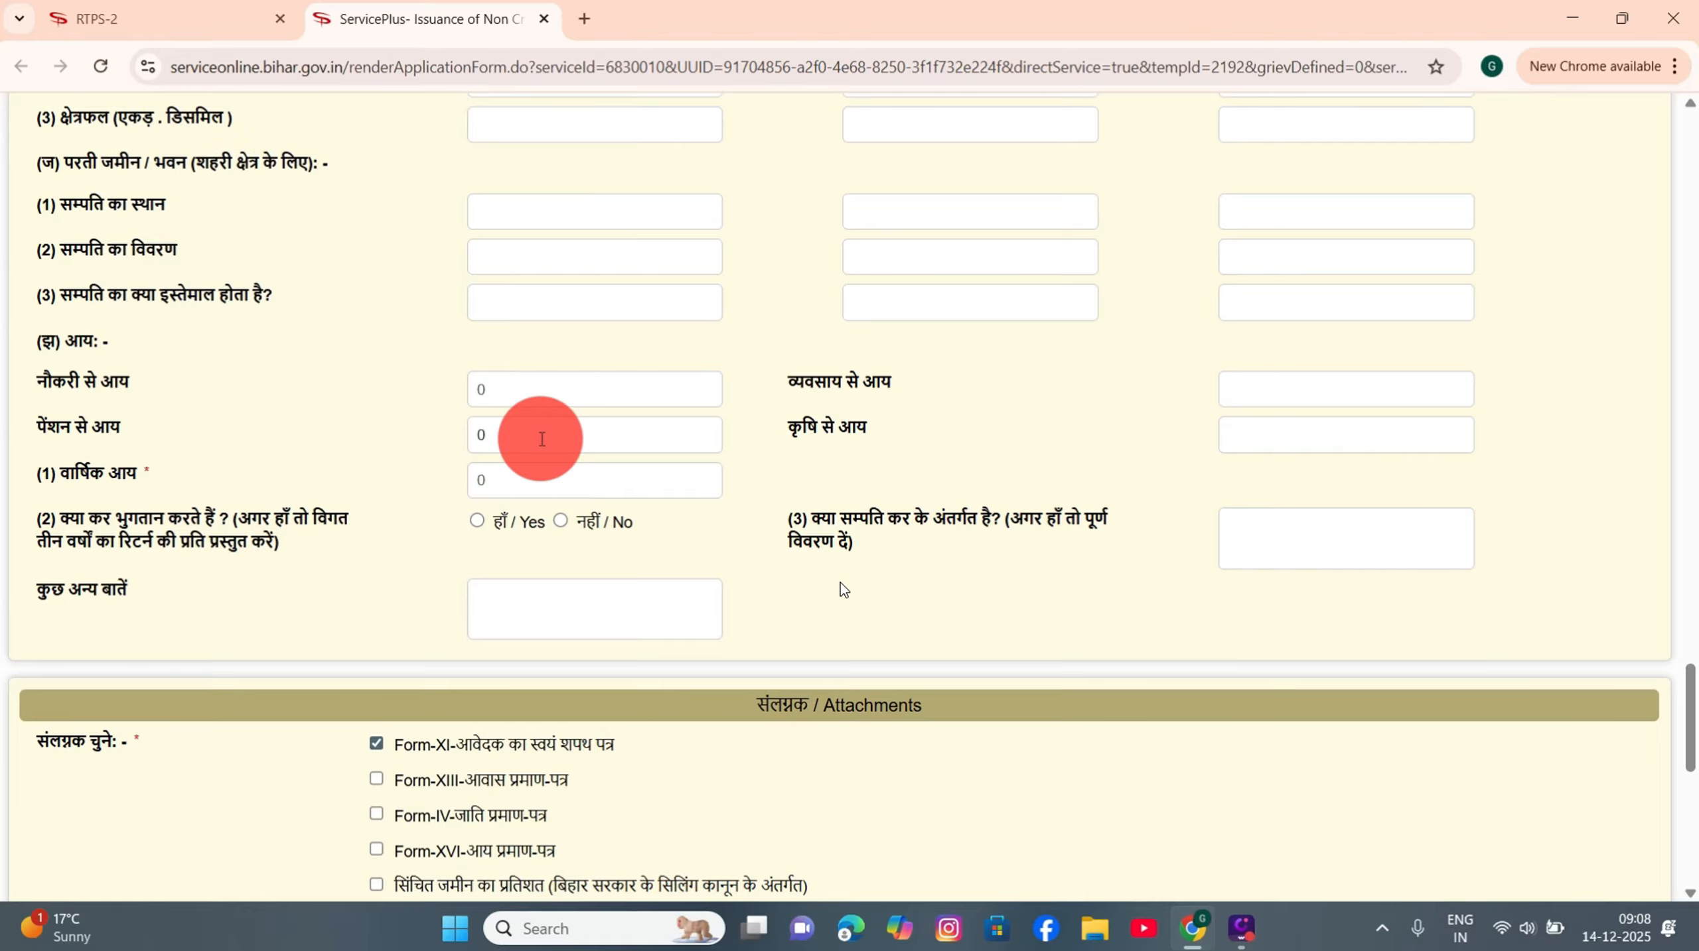
pyautogui.click(1339, 391)
pyautogui.write('0')
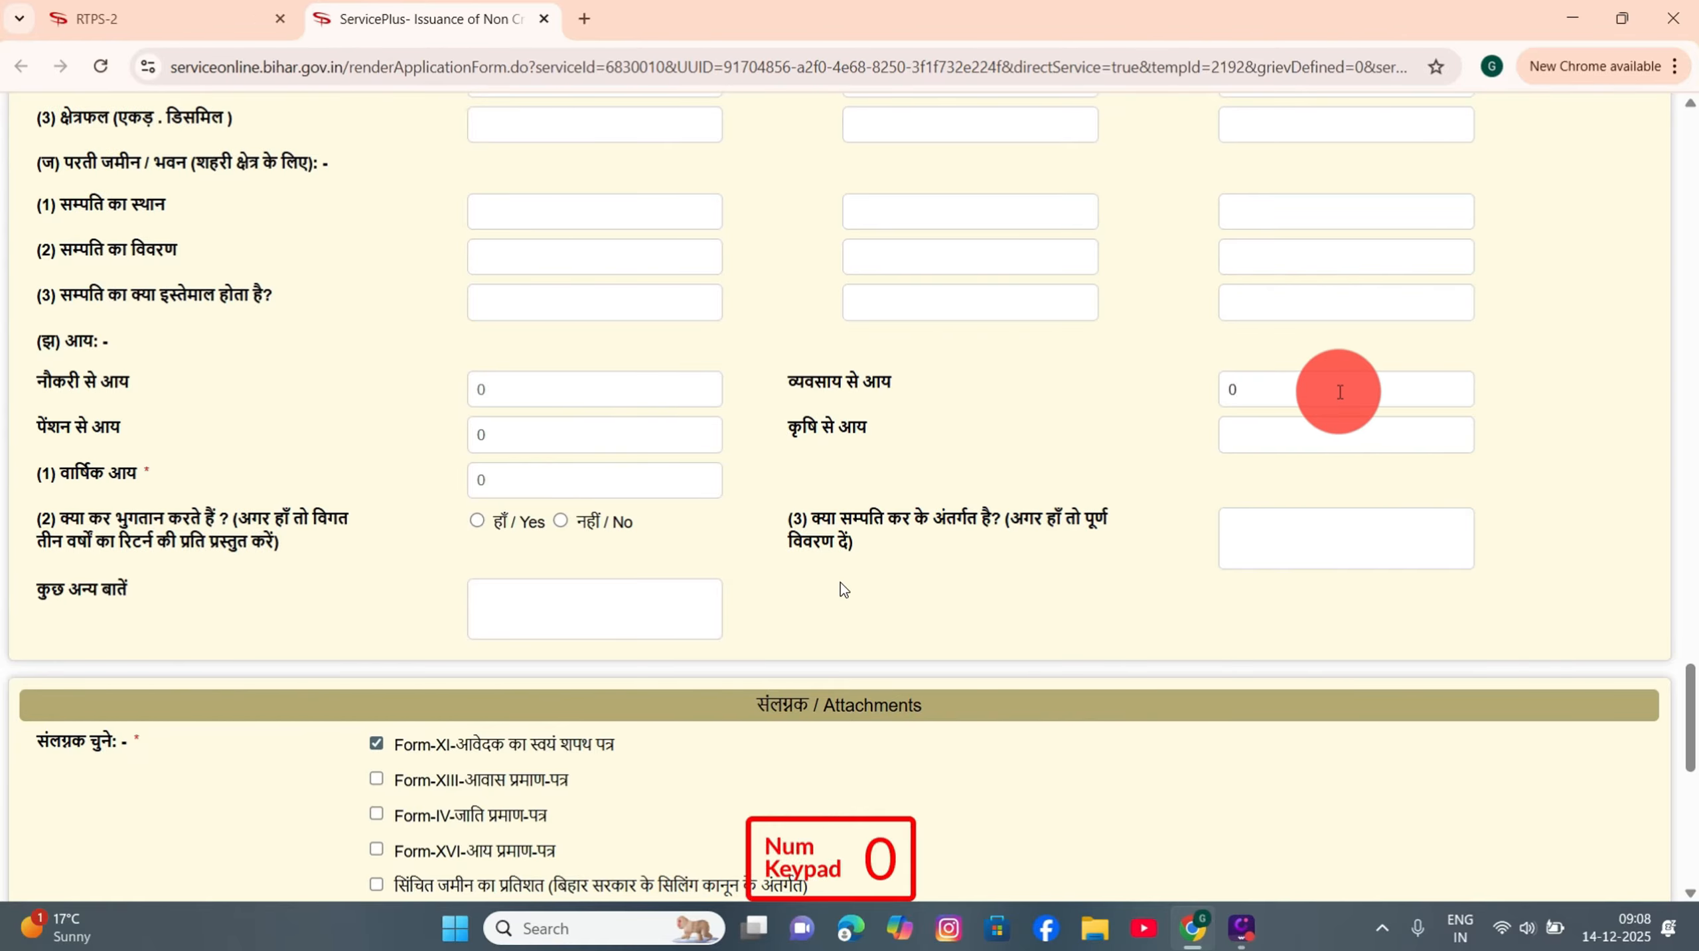
pyautogui.click(1263, 448)
pyautogui.write('95000')
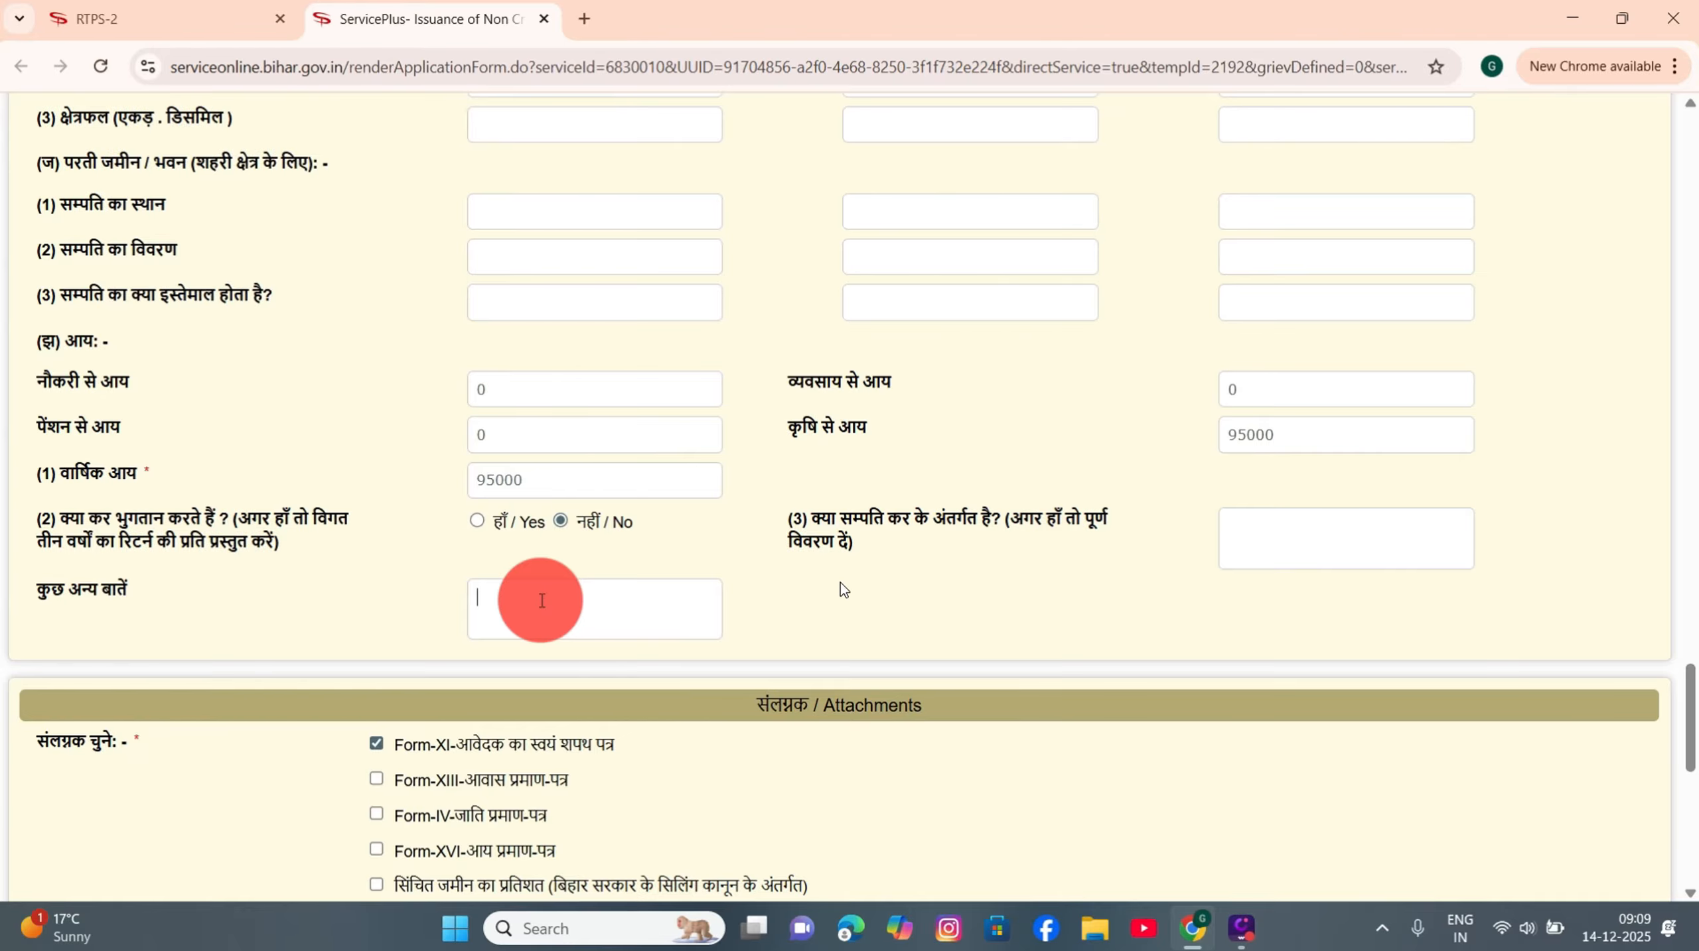
pyautogui.scroll(-4, 541, 601)
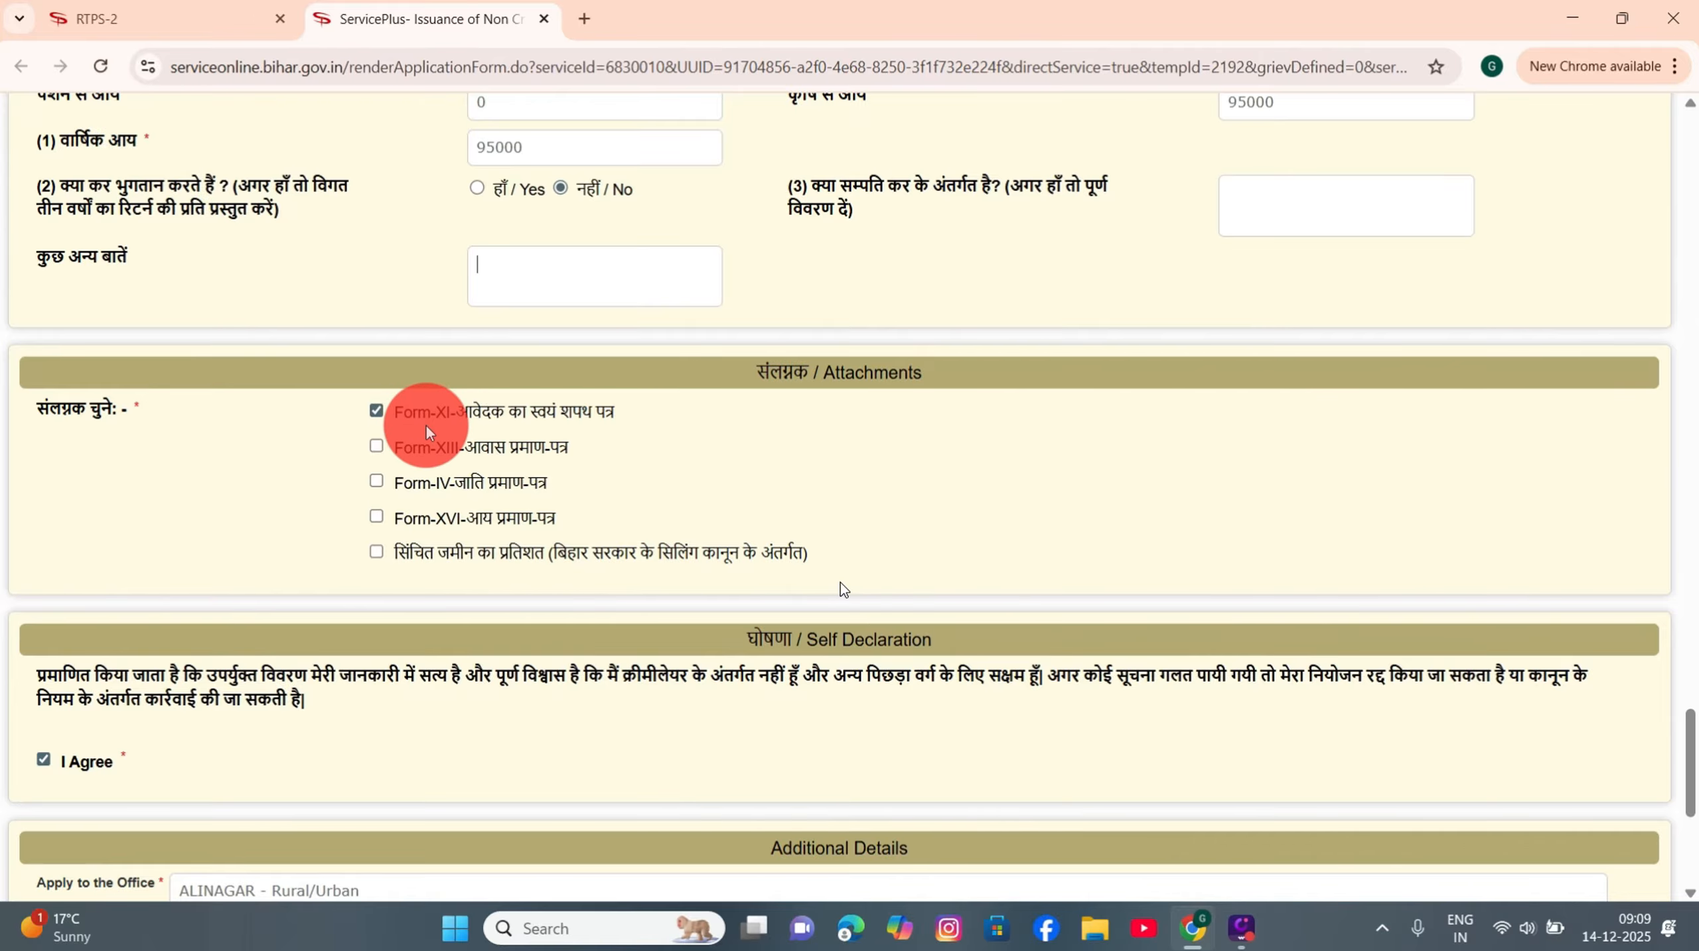
pyautogui.click(589, 17)
# Step: Search Google for 'form xi' and open the official Form_XI.pdf from serviceonline.bihar.gov.in
pyautogui.click(561, 58)
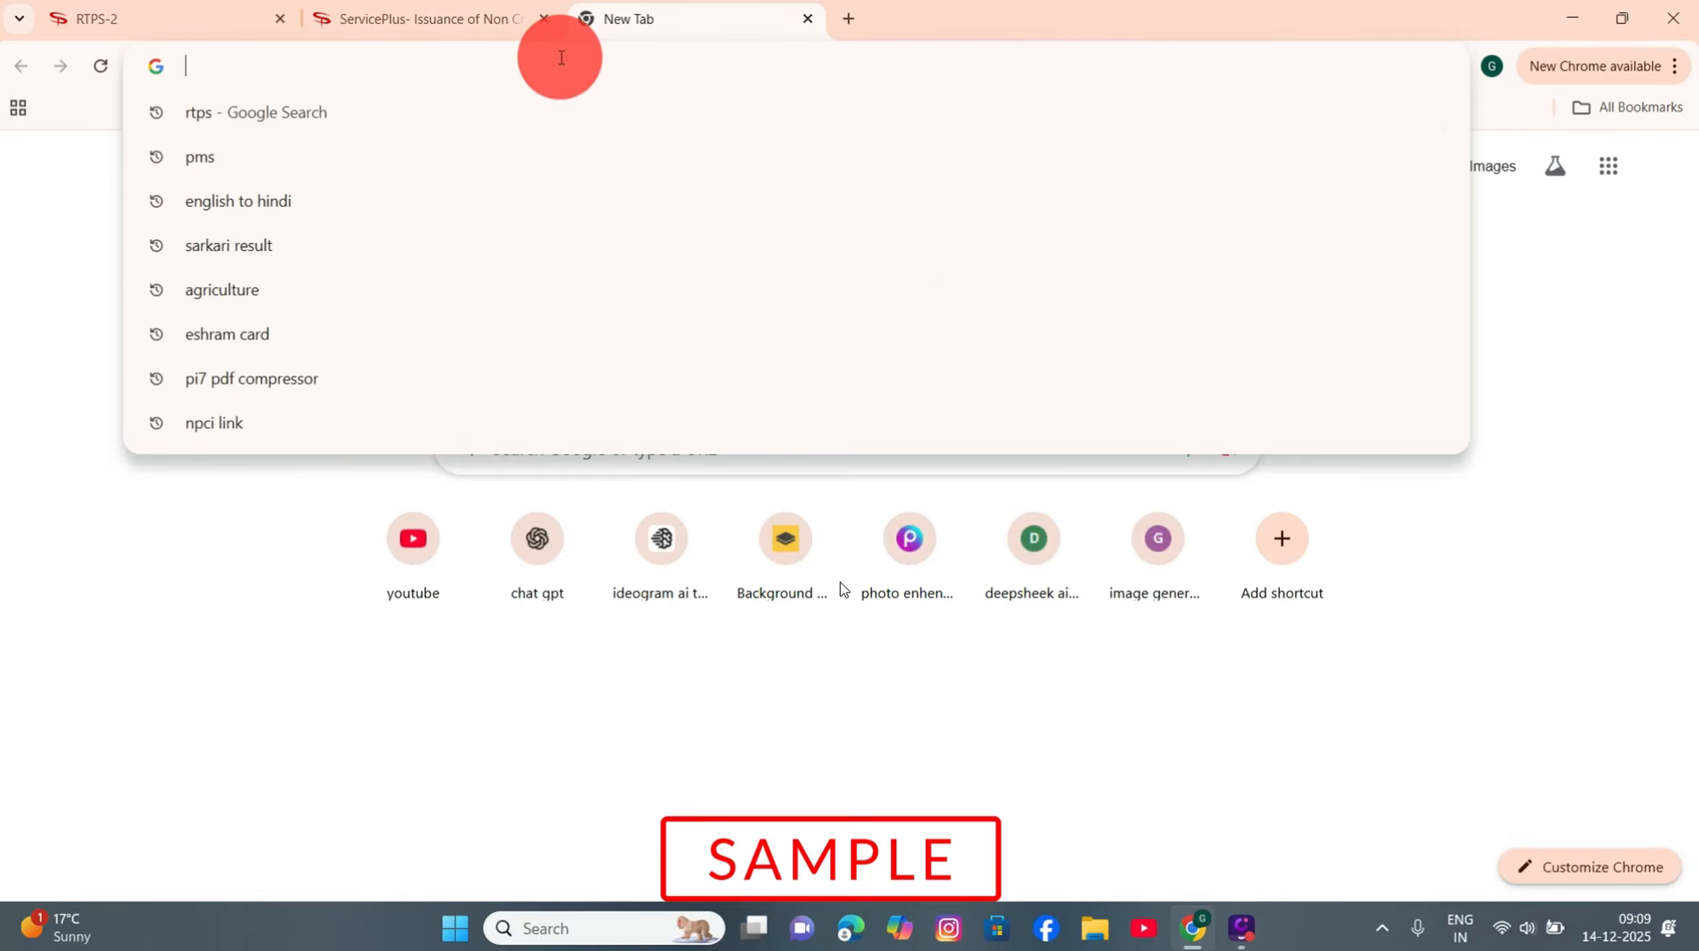
pyautogui.write('for')
pyautogui.write('m')
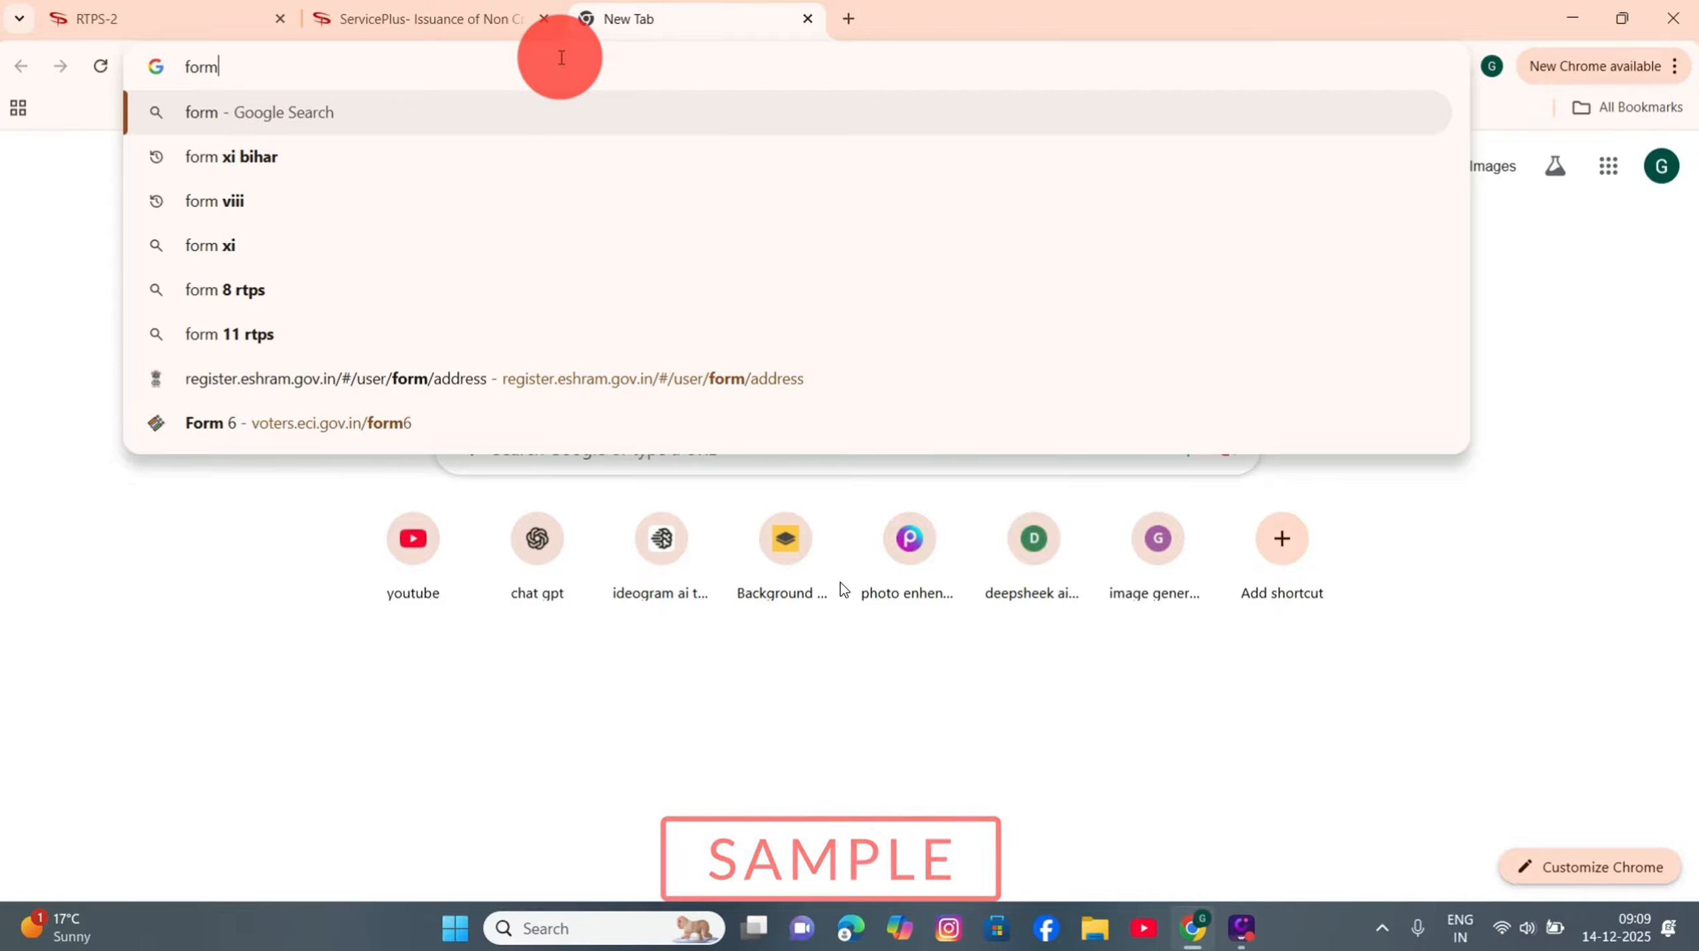
pyautogui.write('xi')
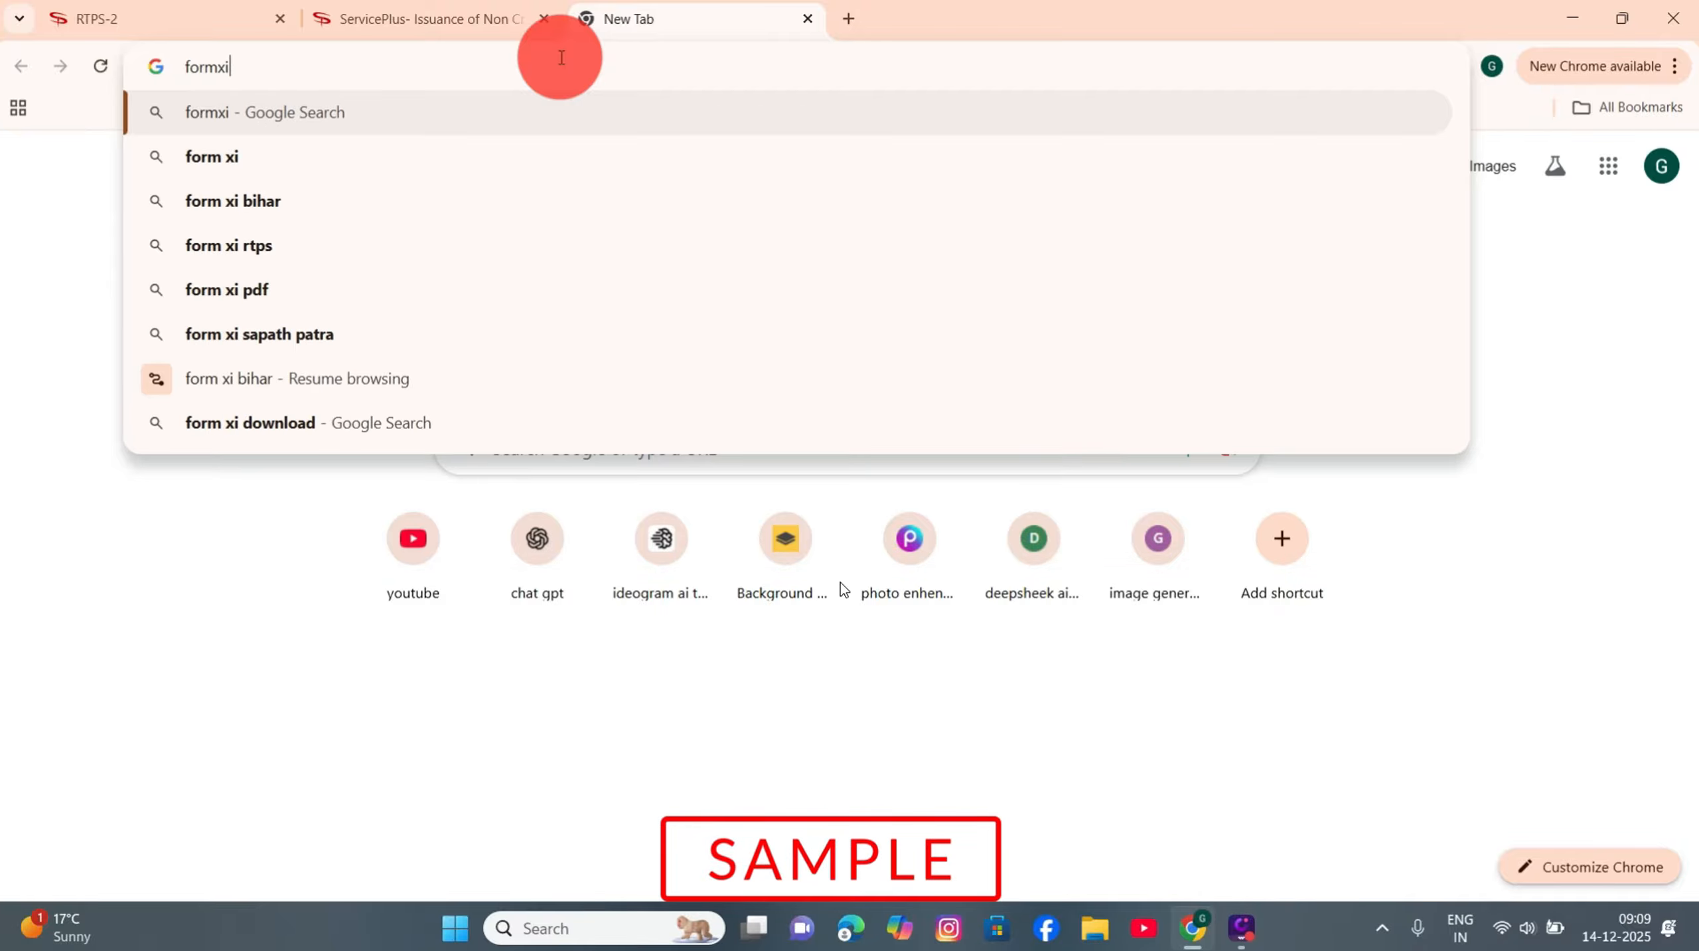
pyautogui.click(409, 156)
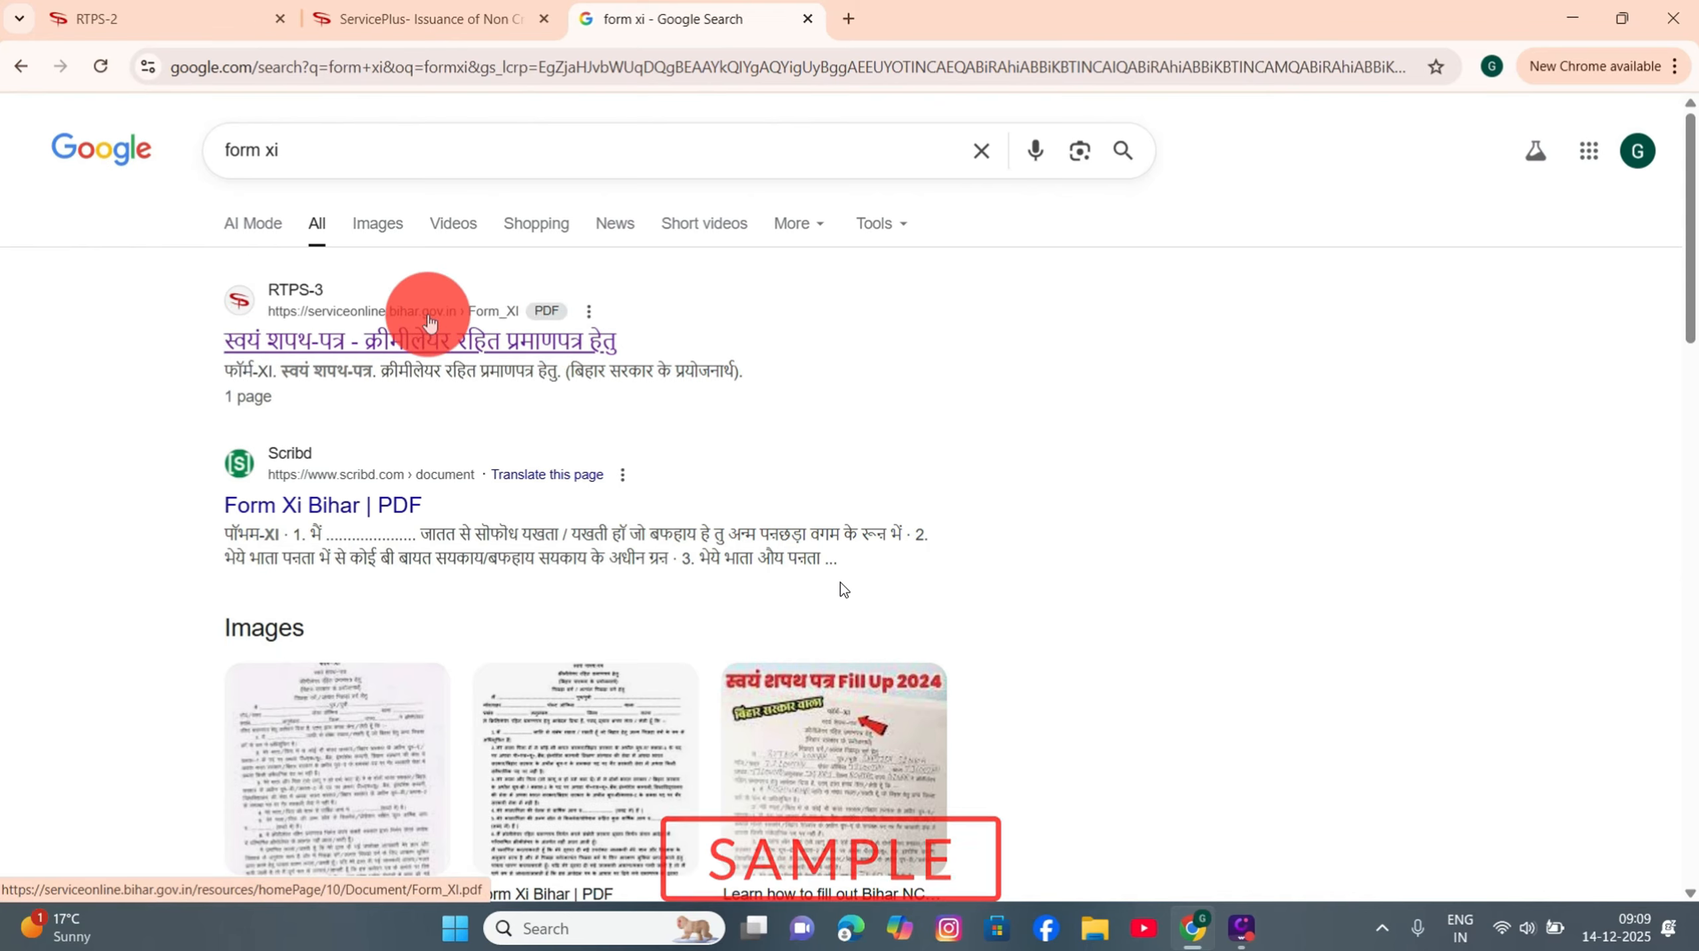
pyautogui.click(336, 327)
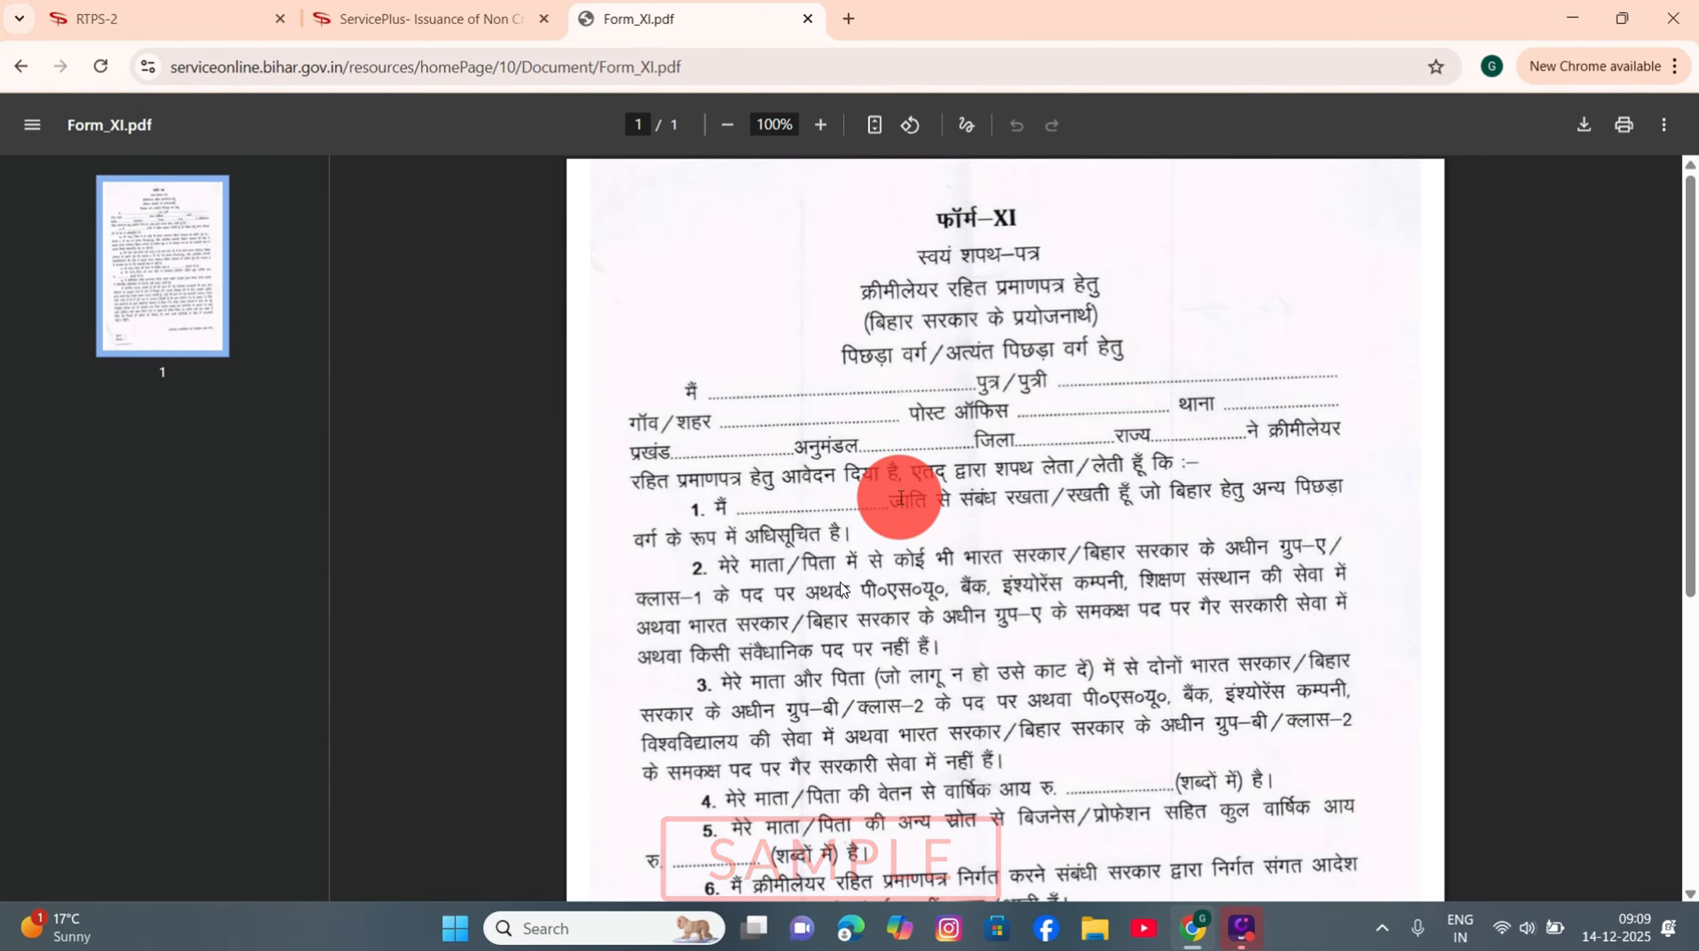
pyautogui.scroll(-5, 894, 493)
pyautogui.scroll(5, 900, 498)
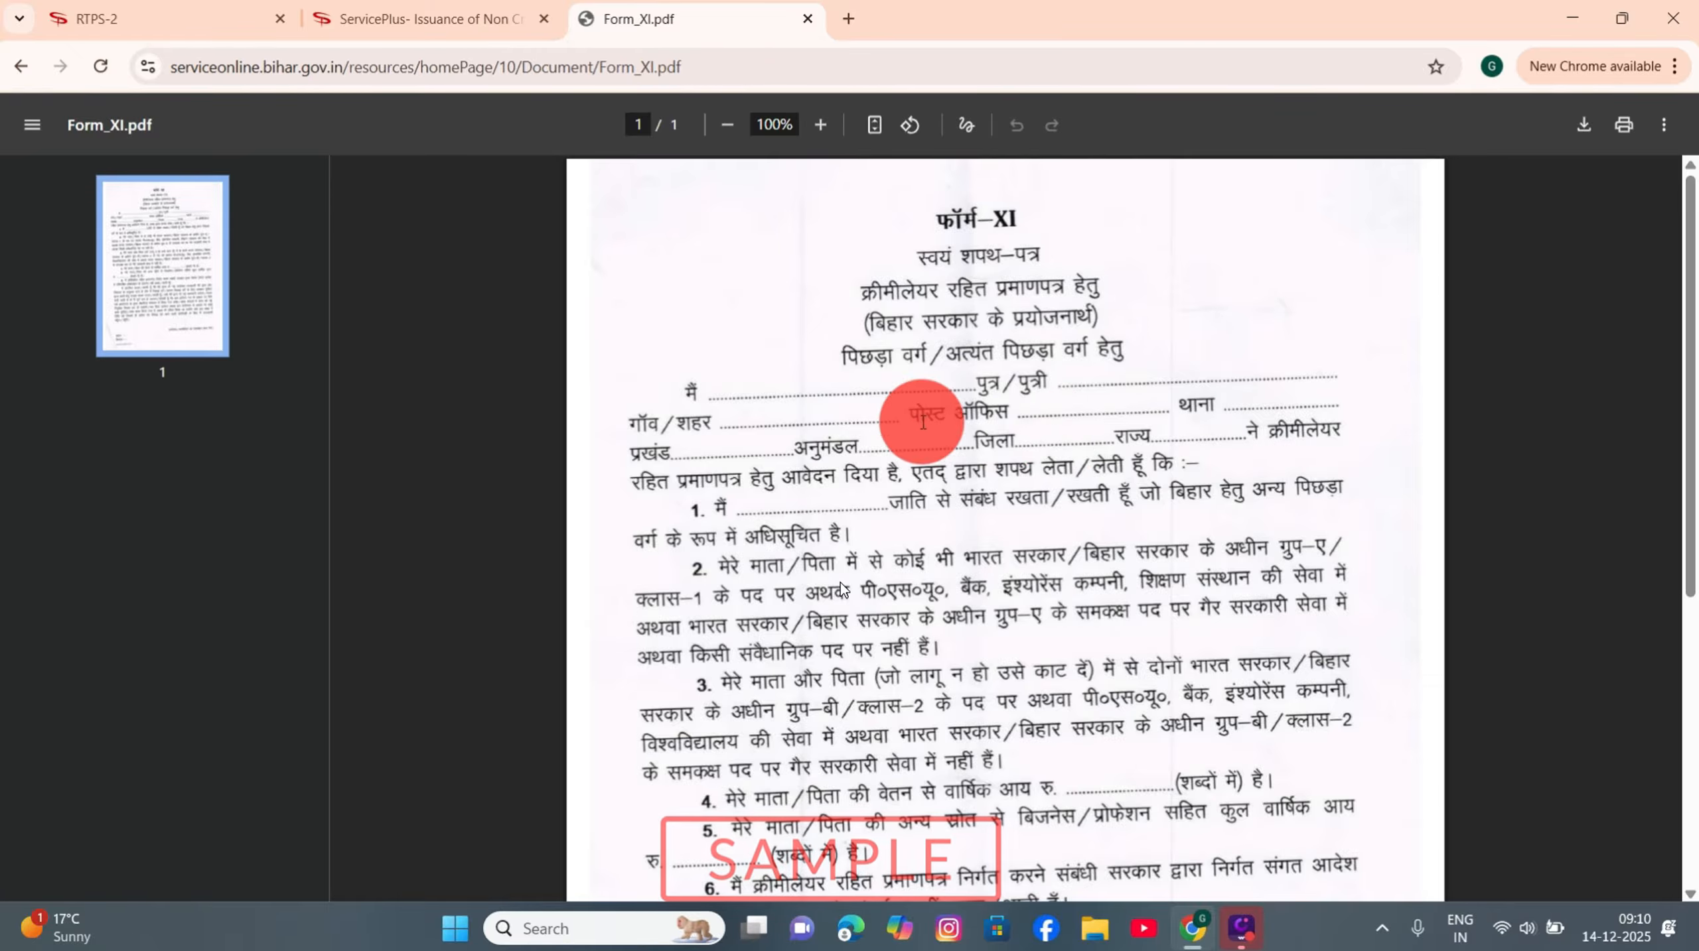
pyautogui.scroll(-2, 897, 438)
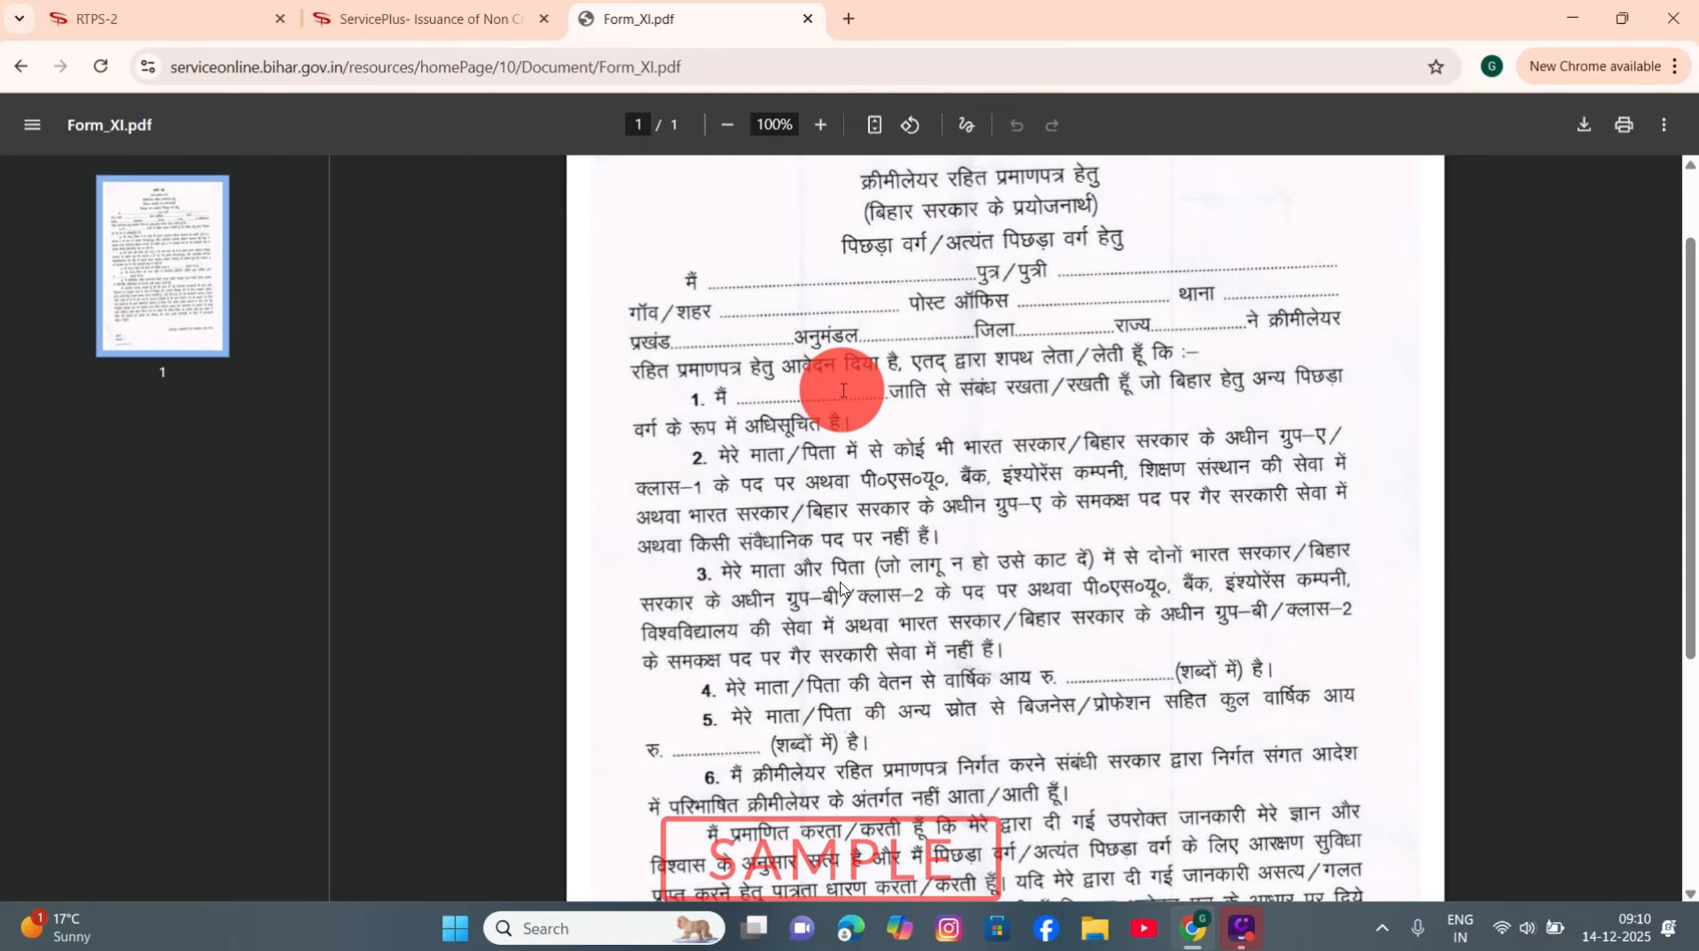
pyautogui.scroll(-6, 843, 389)
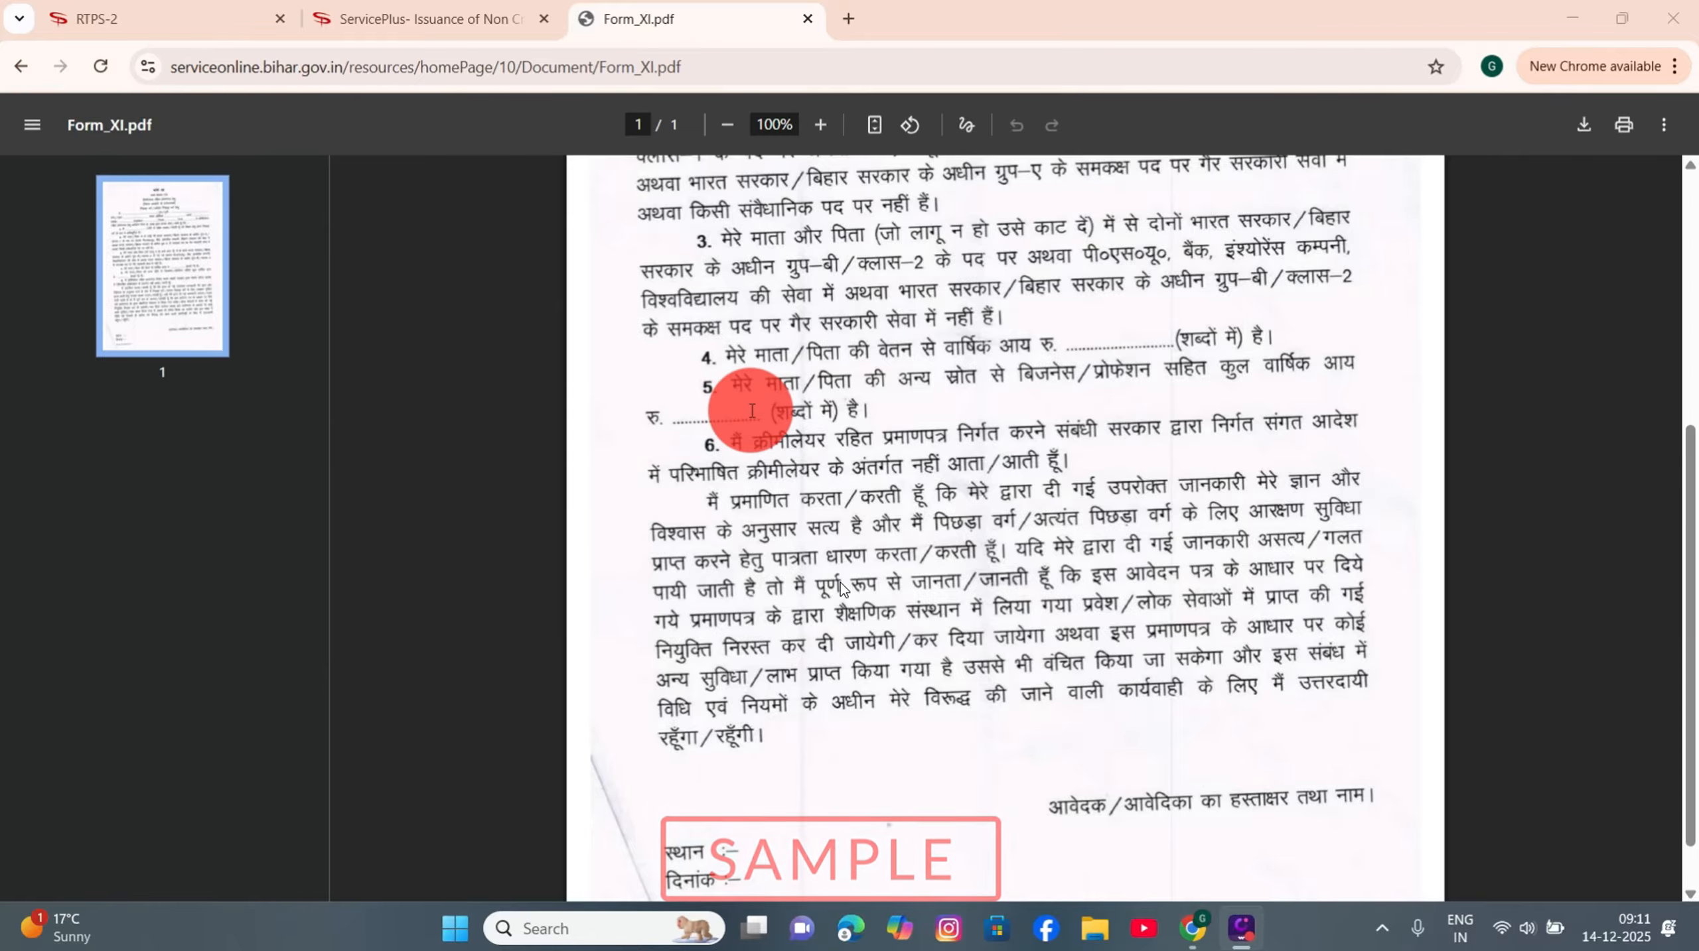
pyautogui.scroll(-1, 827, 531)
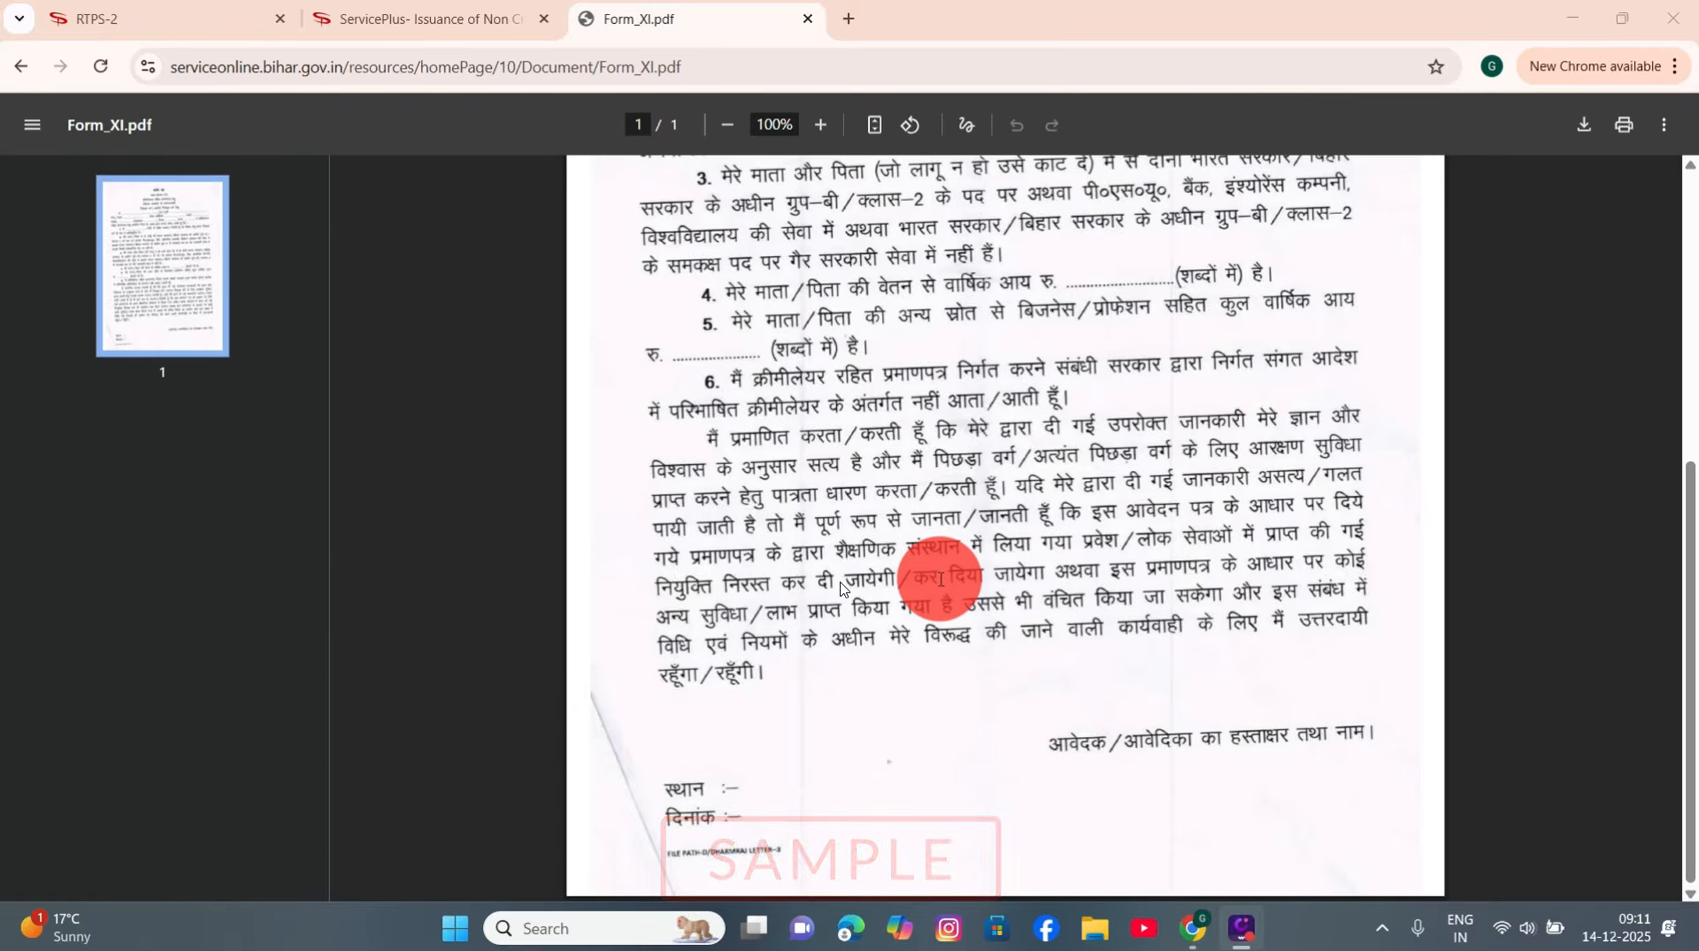
# Step: Back on the application form, tick the Form-XIII residence and Form-IV caste certificate attachments
pyautogui.click(440, 18)
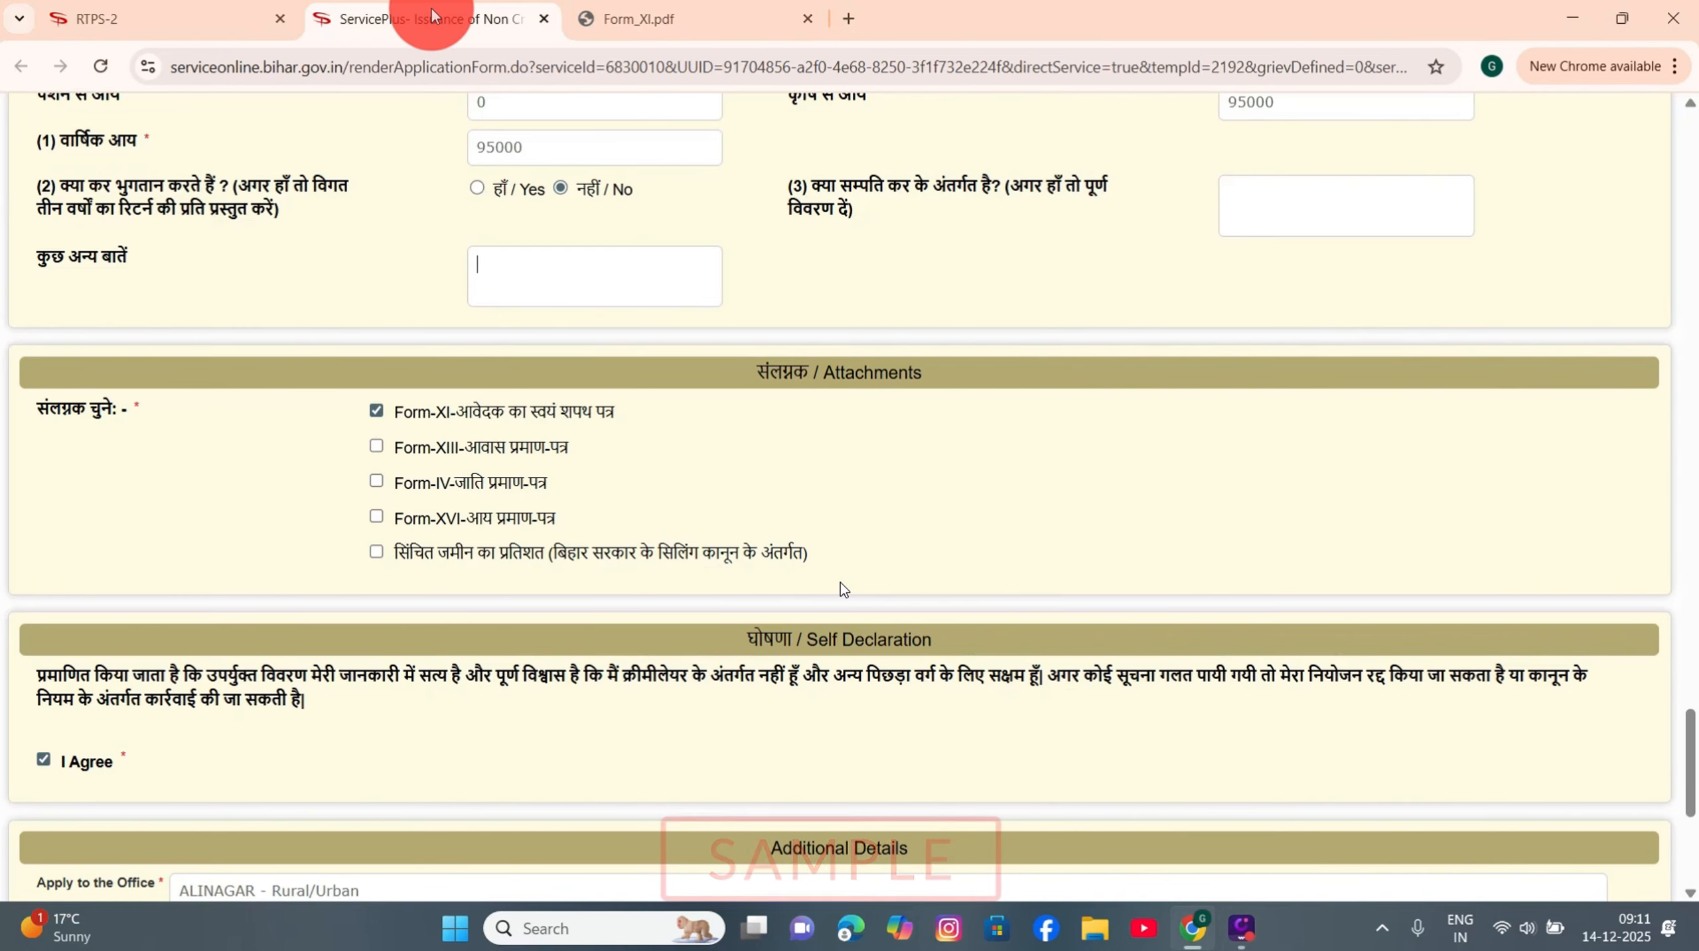
pyautogui.click(376, 446)
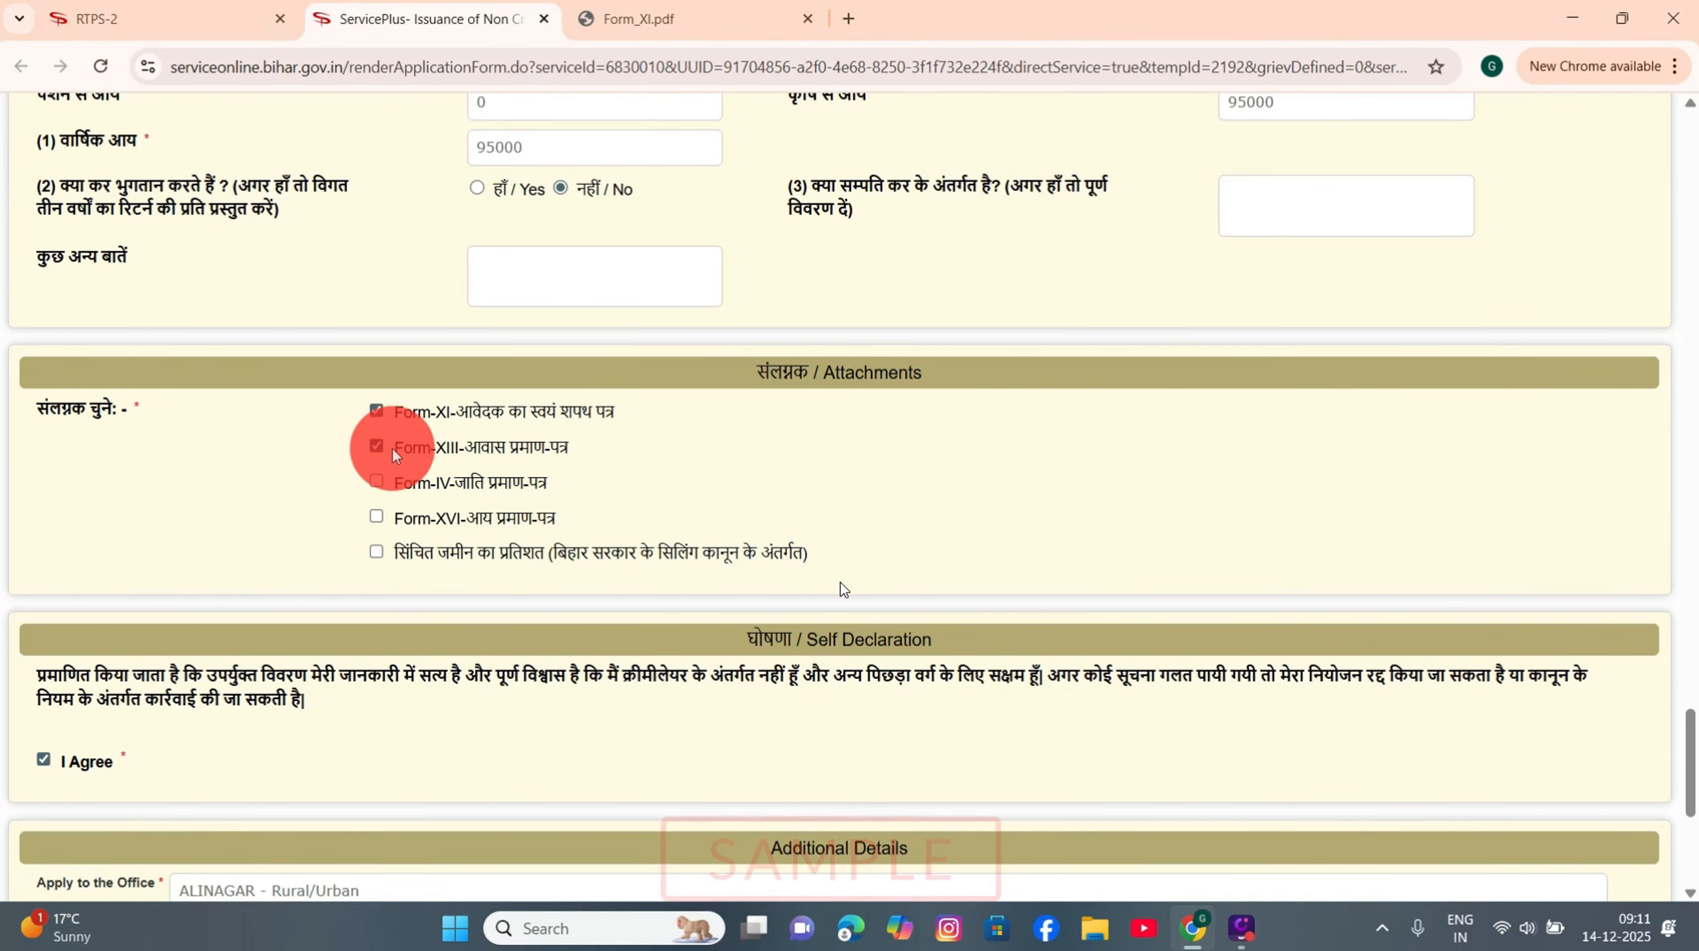
pyautogui.click(376, 481)
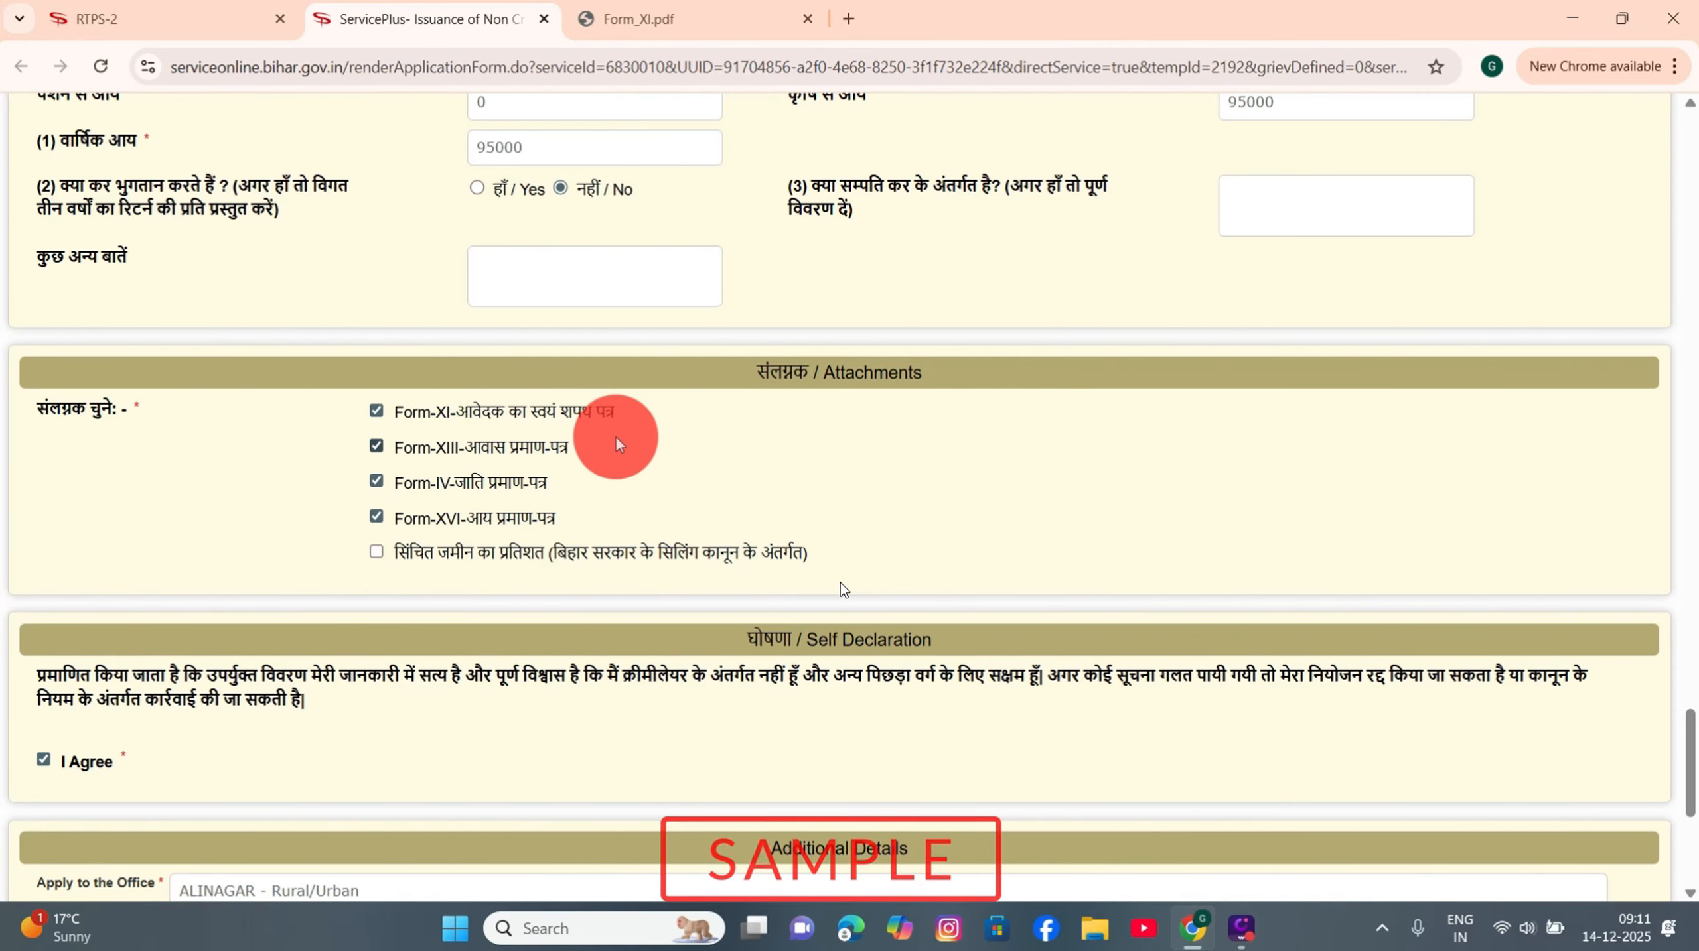
pyautogui.scroll(-5, 620, 445)
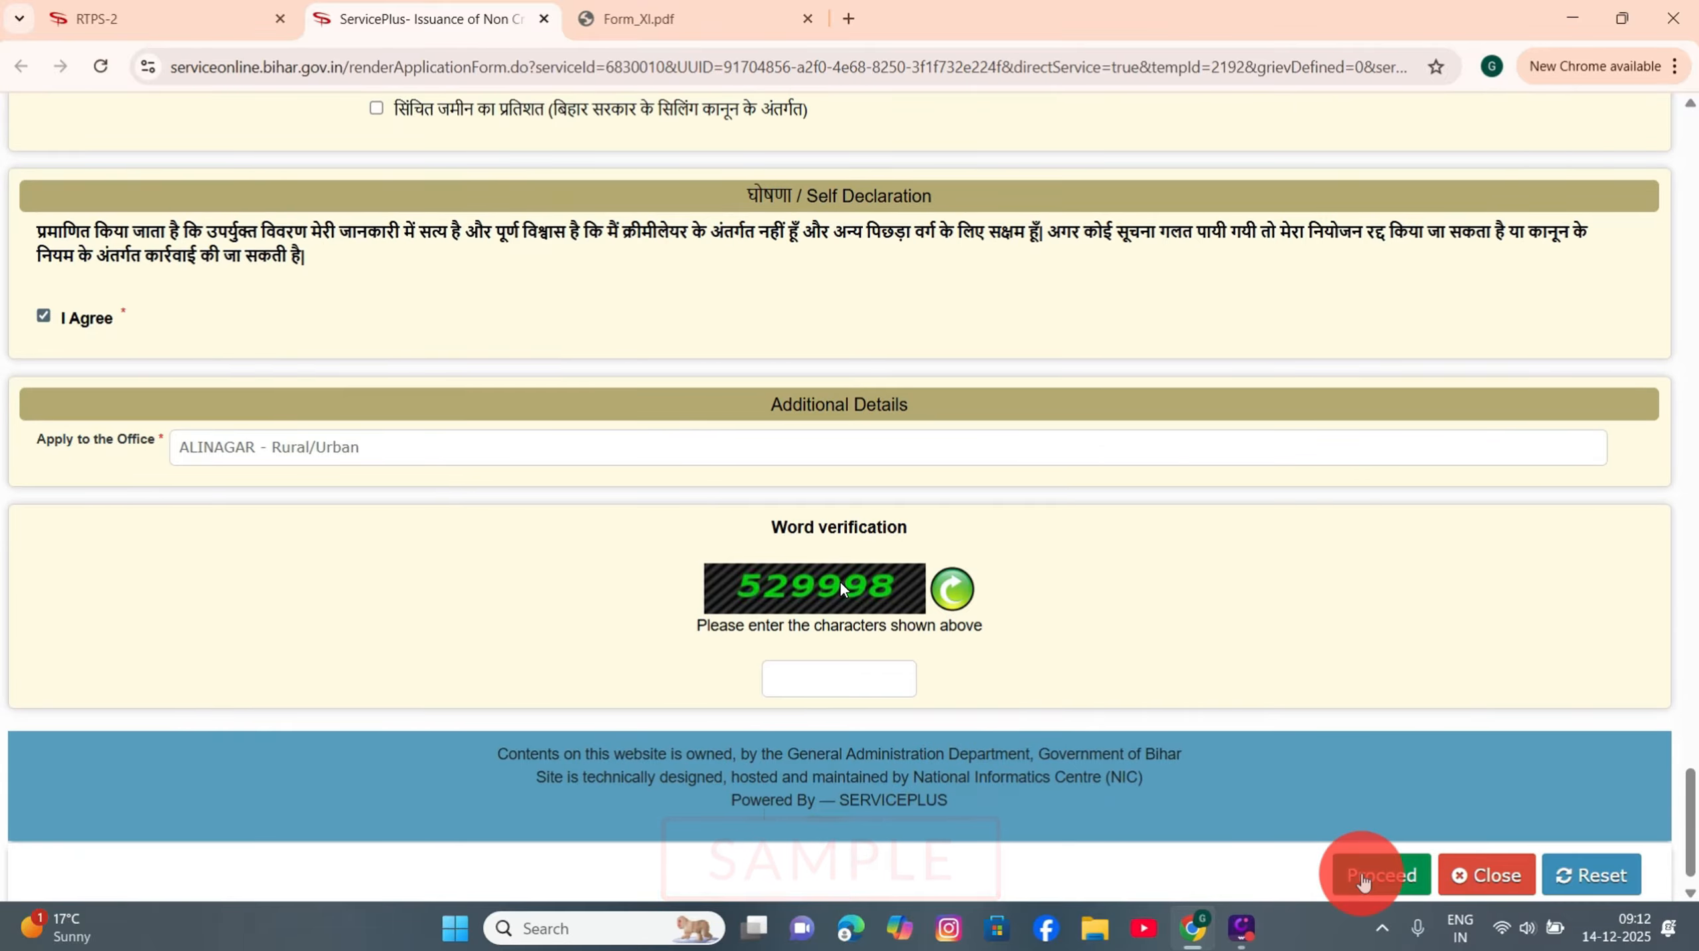
# Step: Submit the filled application and accept the name and contact check notice to get a draft reference
pyautogui.click(1362, 880)
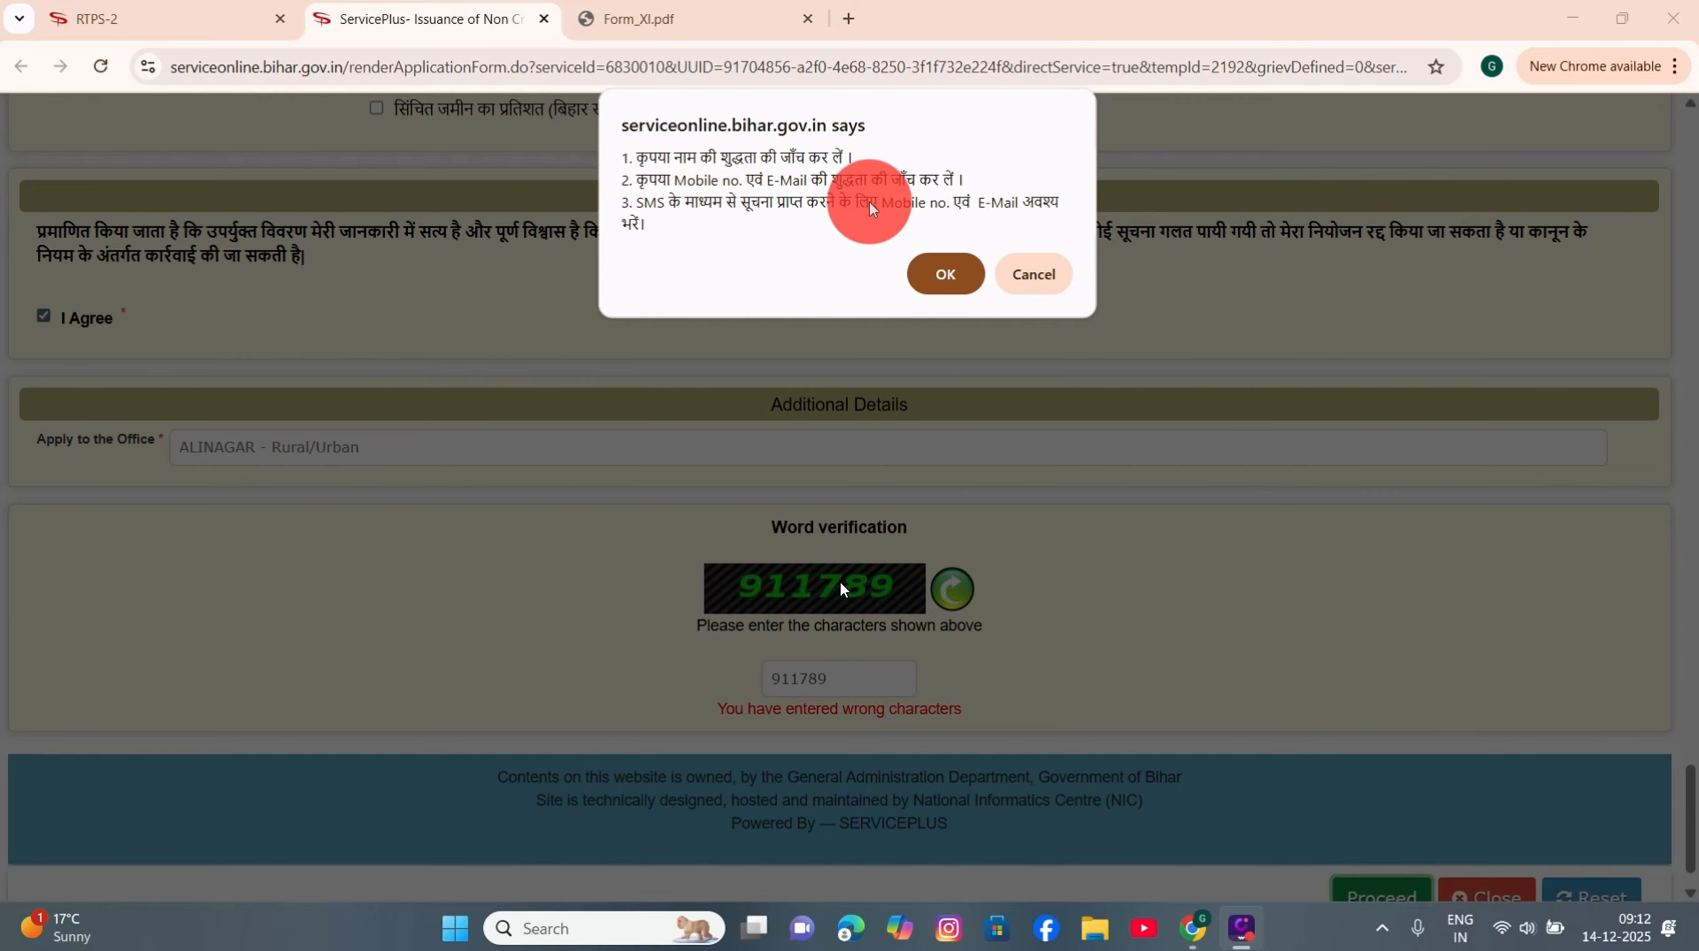
pyautogui.click(954, 277)
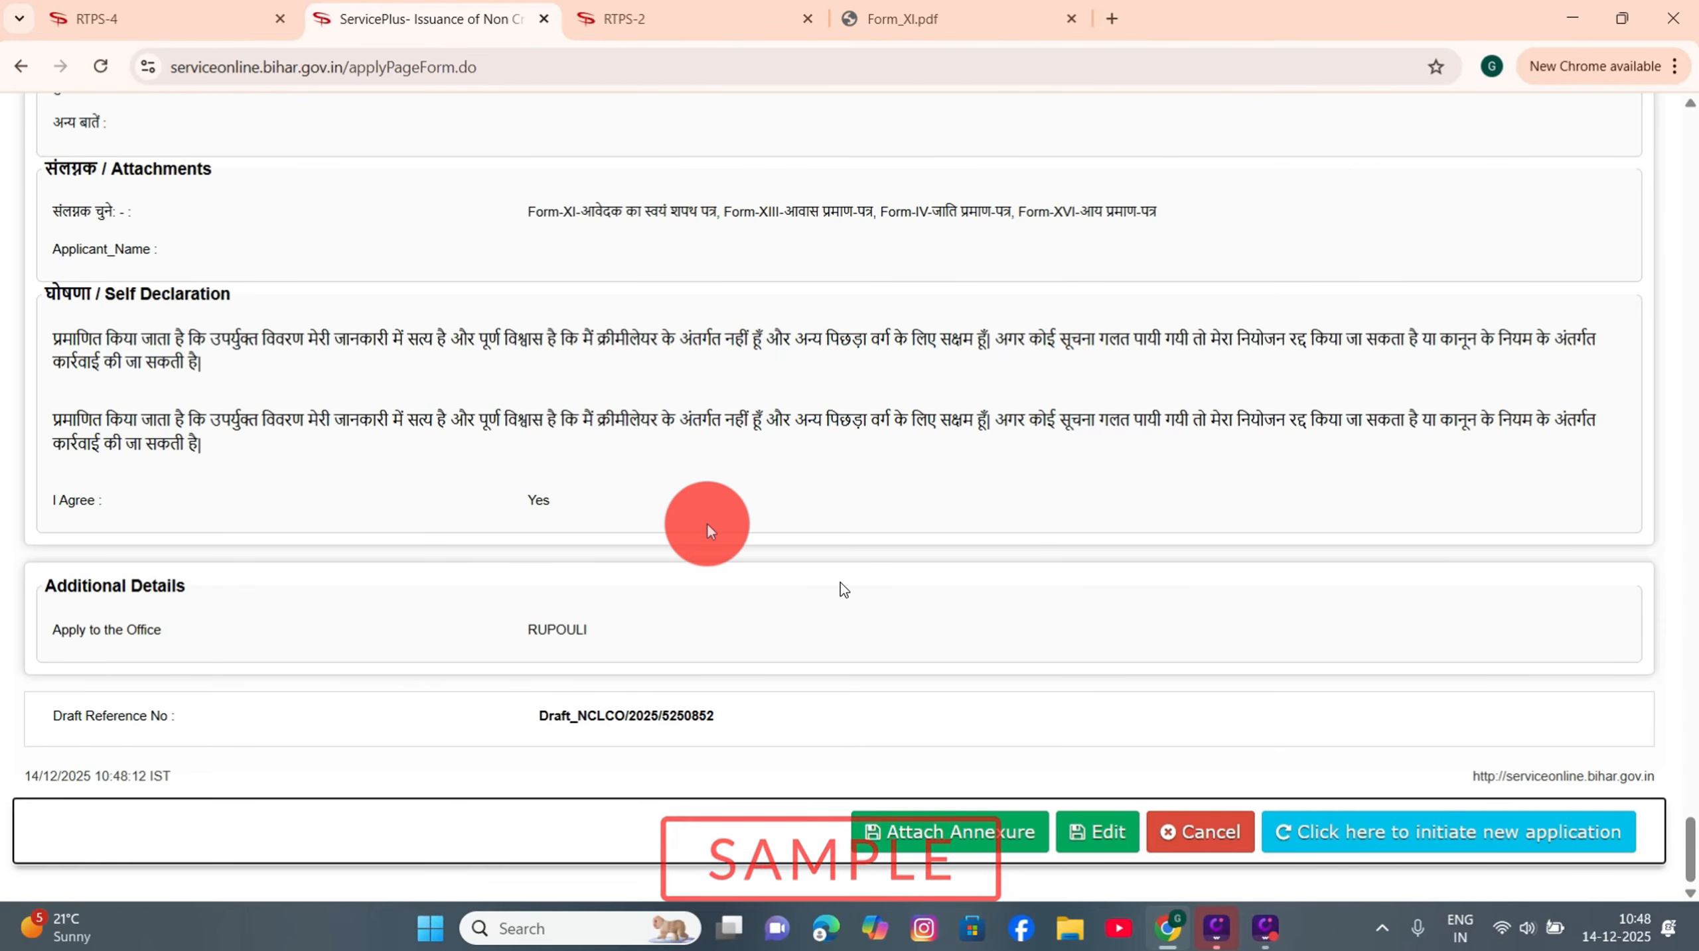
# Step: Review the draft application preview, then go to the Attach Enclosure(s) page
pyautogui.scroll(15, 708, 530)
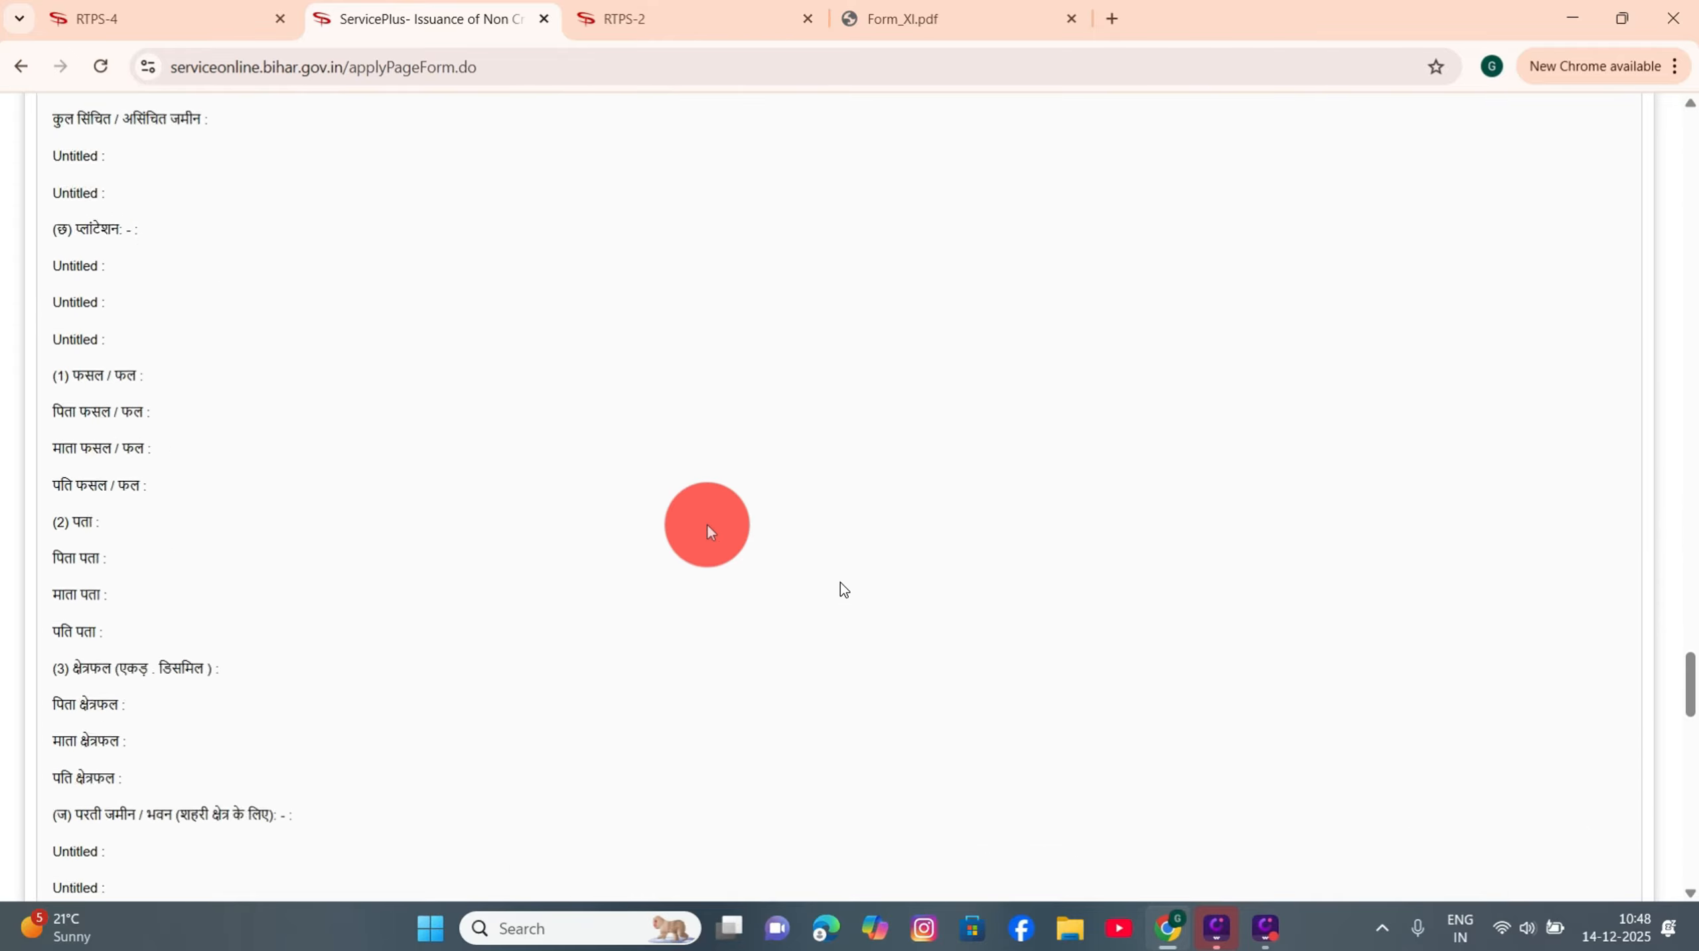
pyautogui.scroll(15, 708, 529)
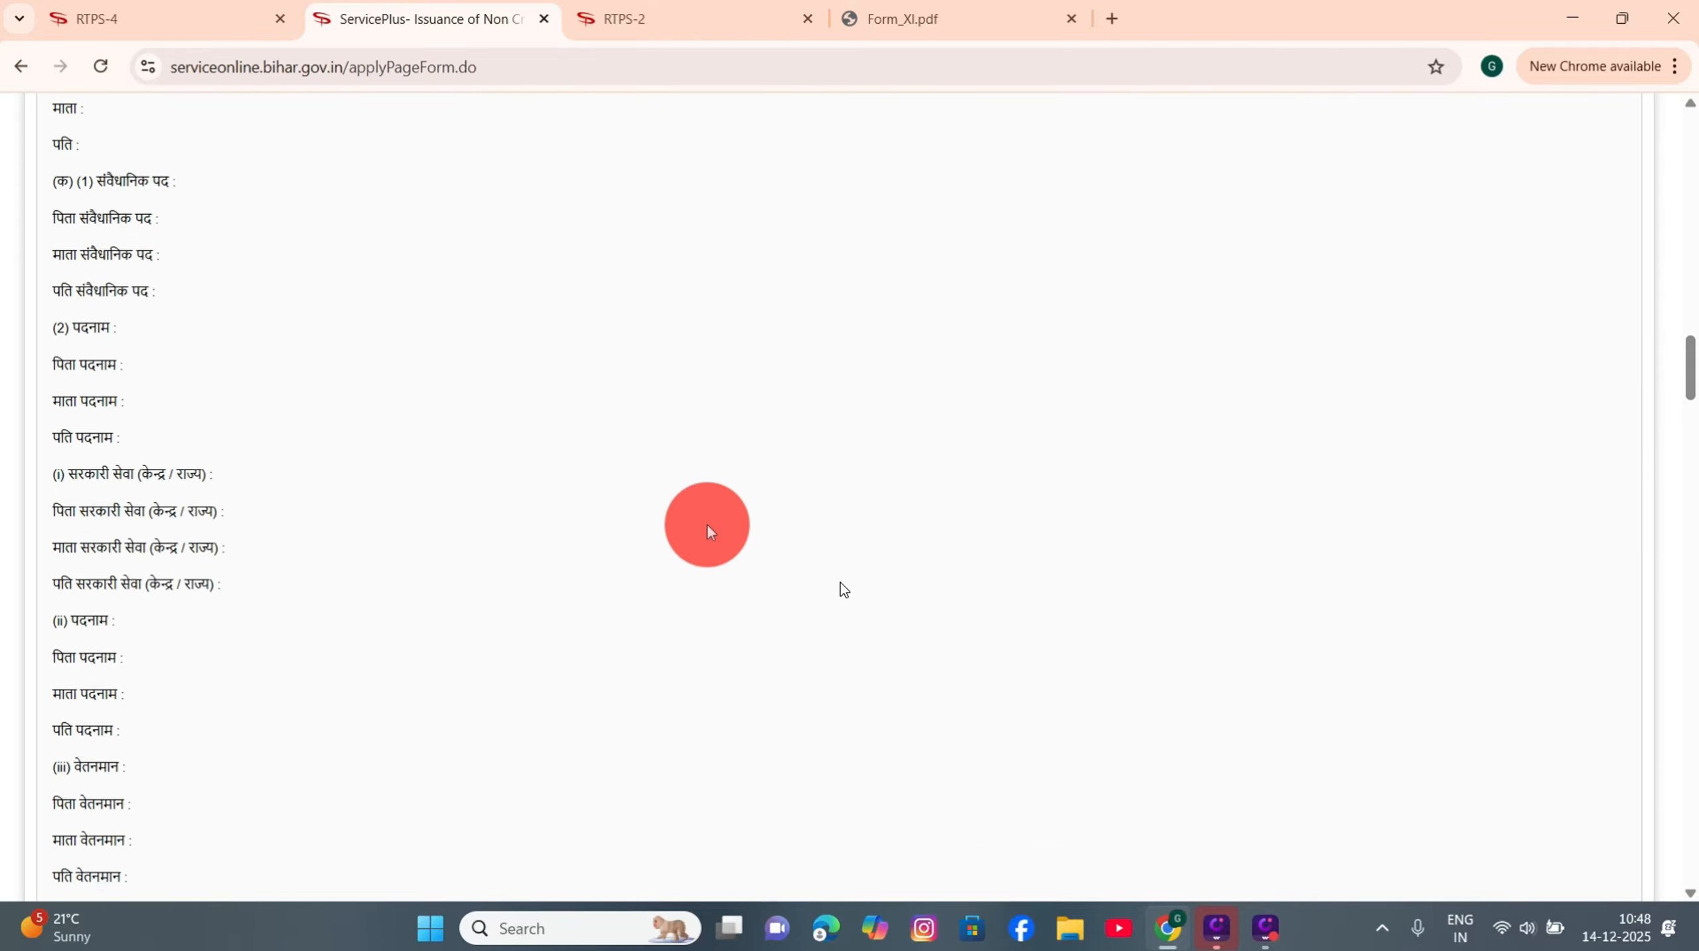
pyautogui.scroll(10, 708, 529)
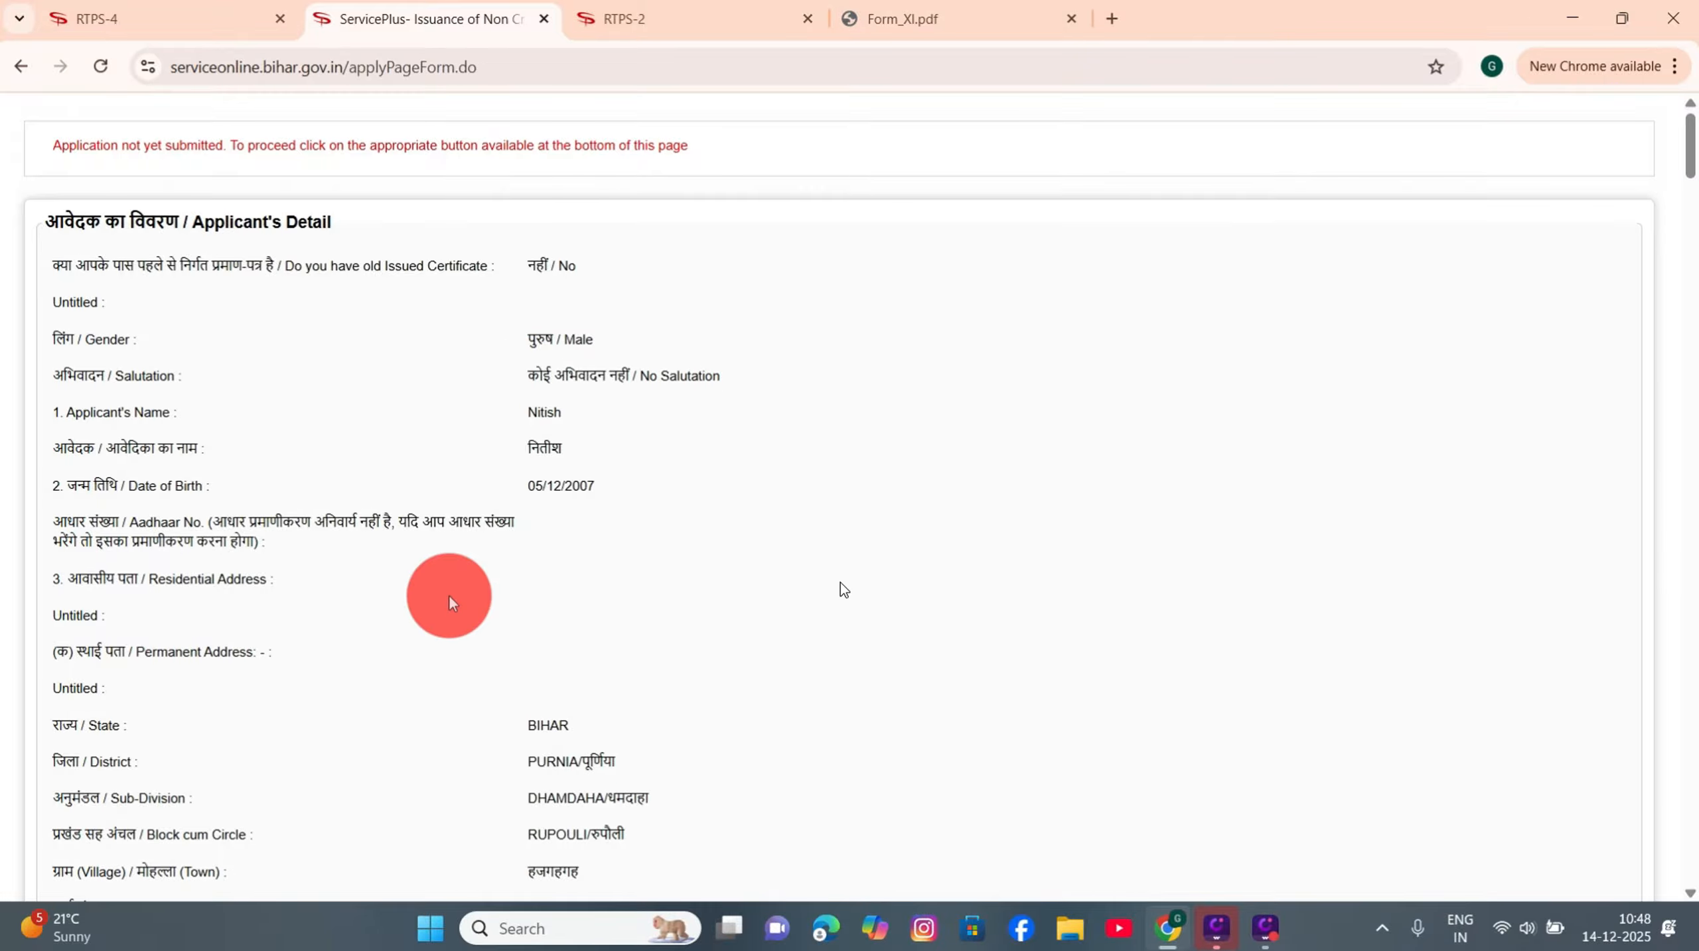
pyautogui.scroll(-8, 493, 637)
pyautogui.scroll(-20, 491, 639)
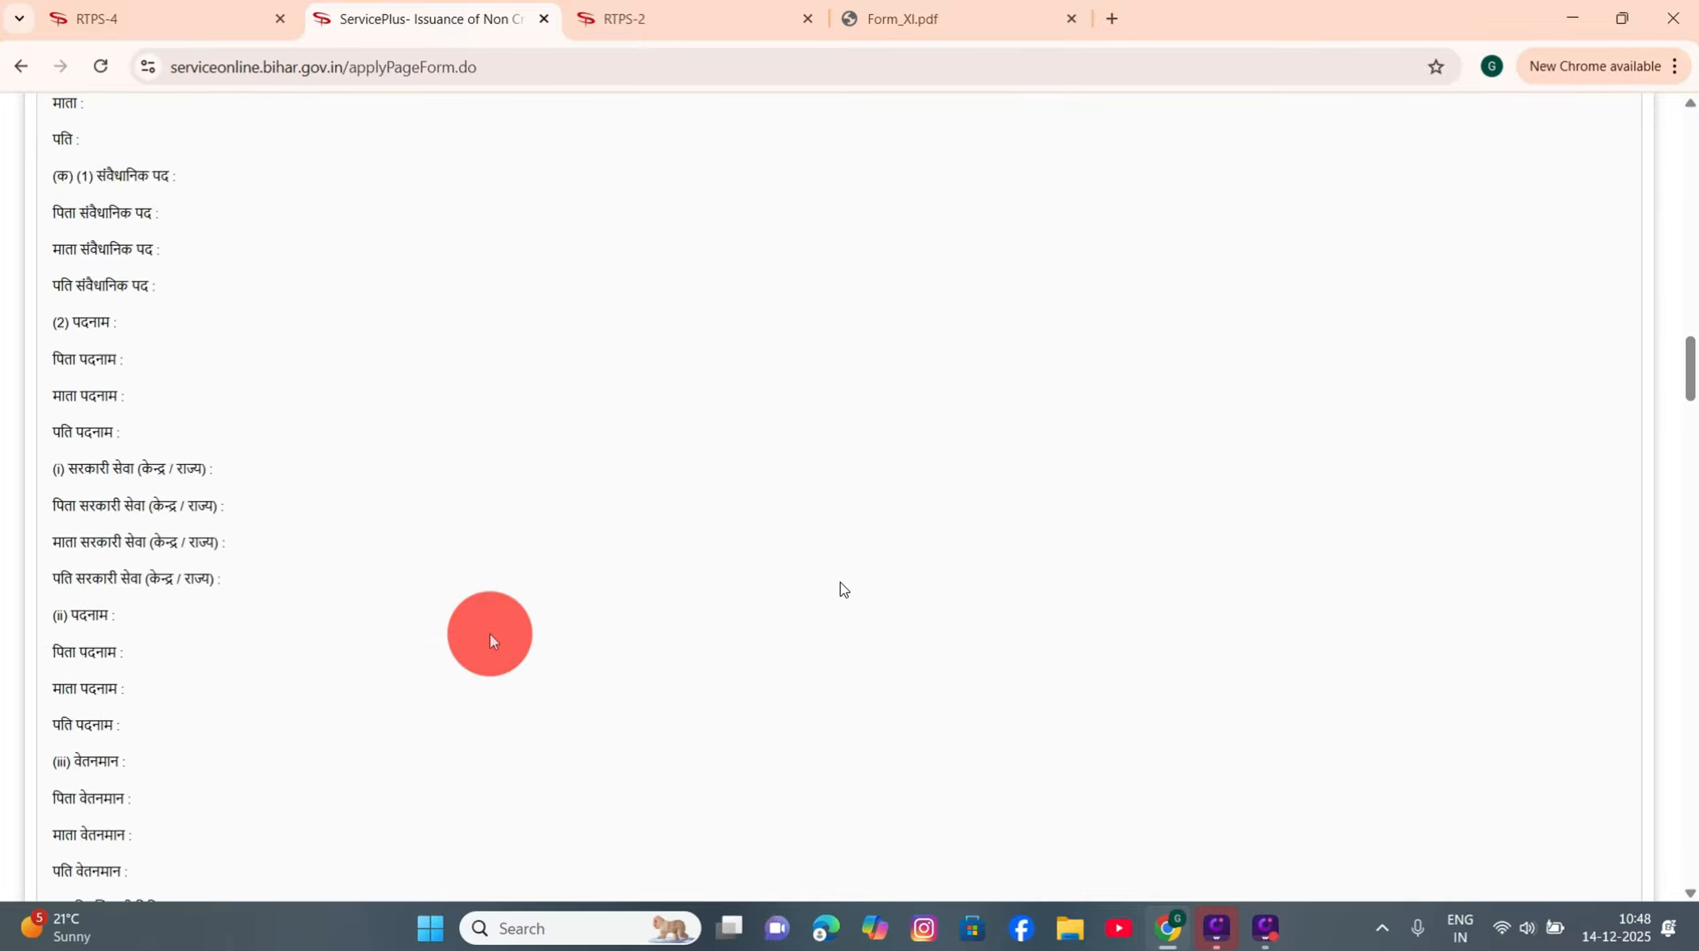
pyautogui.scroll(-20, 487, 621)
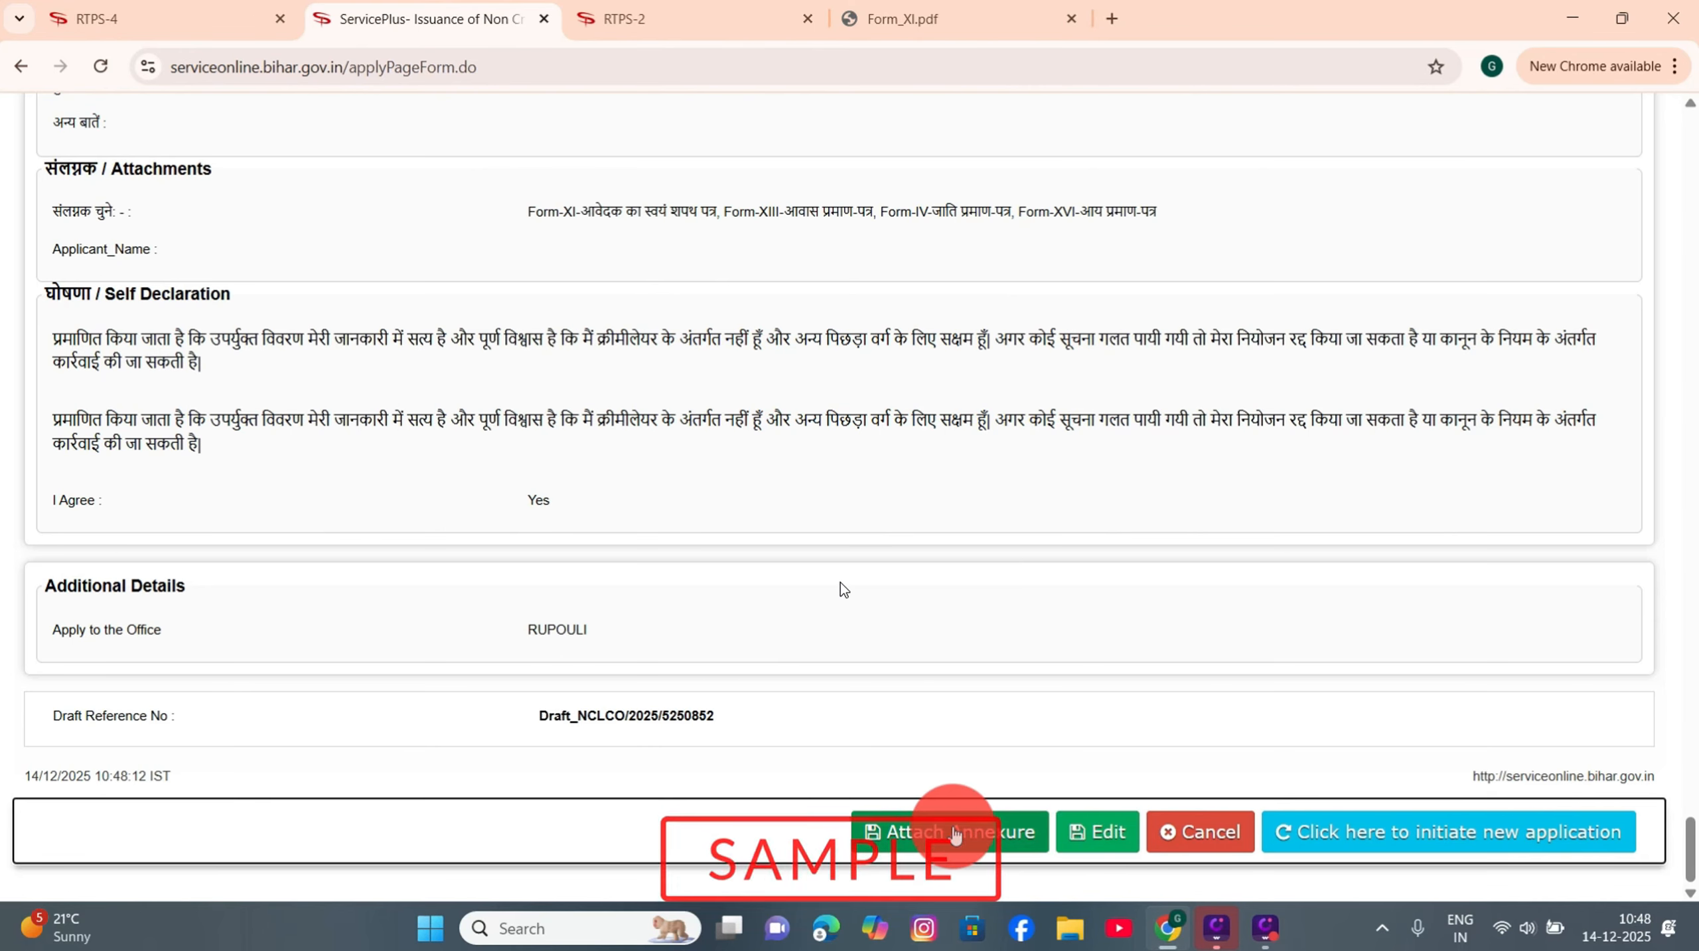
pyautogui.click(955, 833)
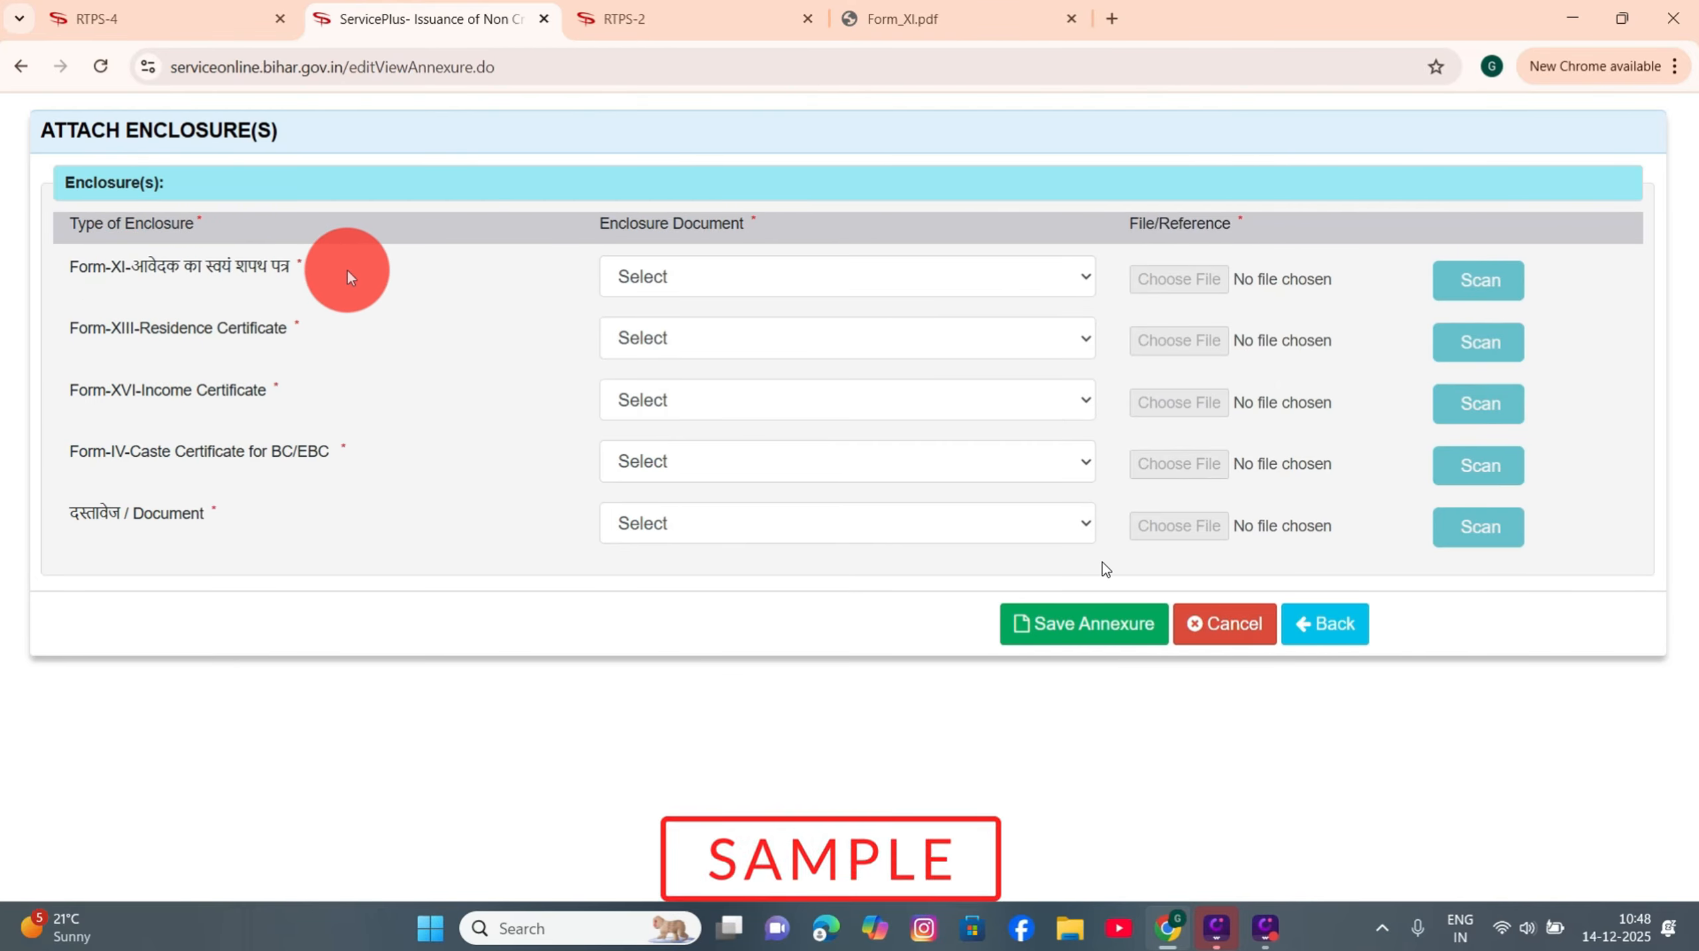
# Step: Set the Form-XI row to the affidavit and attach 10TH DDD (1).pdf
pyautogui.click(726, 274)
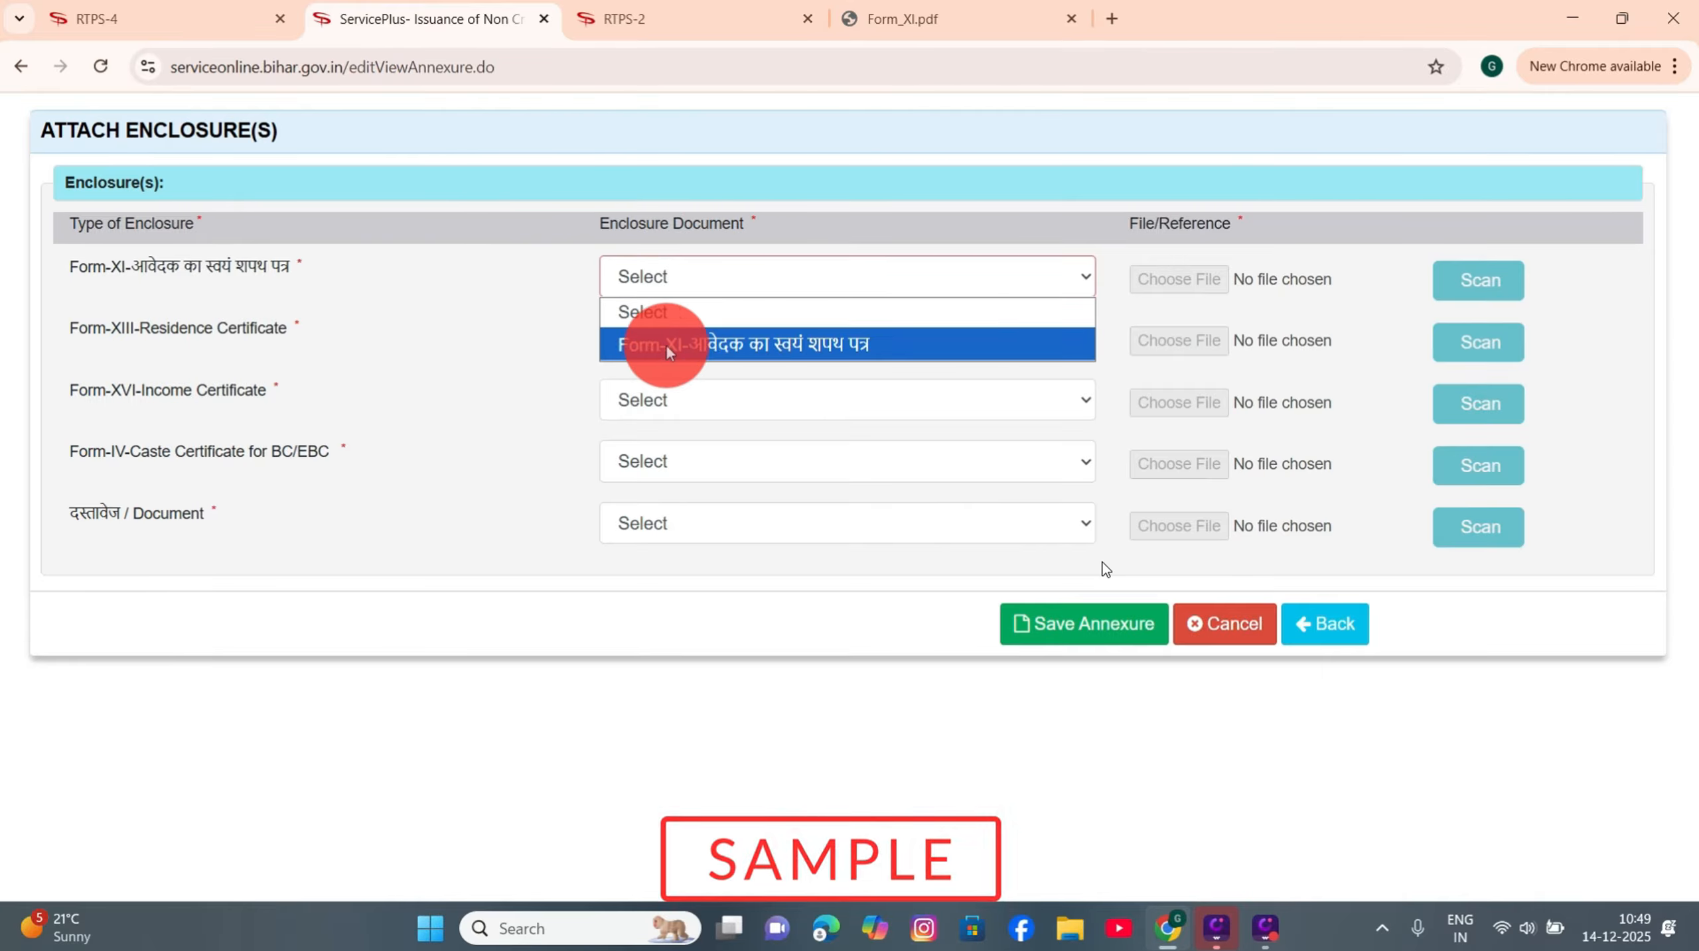
pyautogui.click(812, 344)
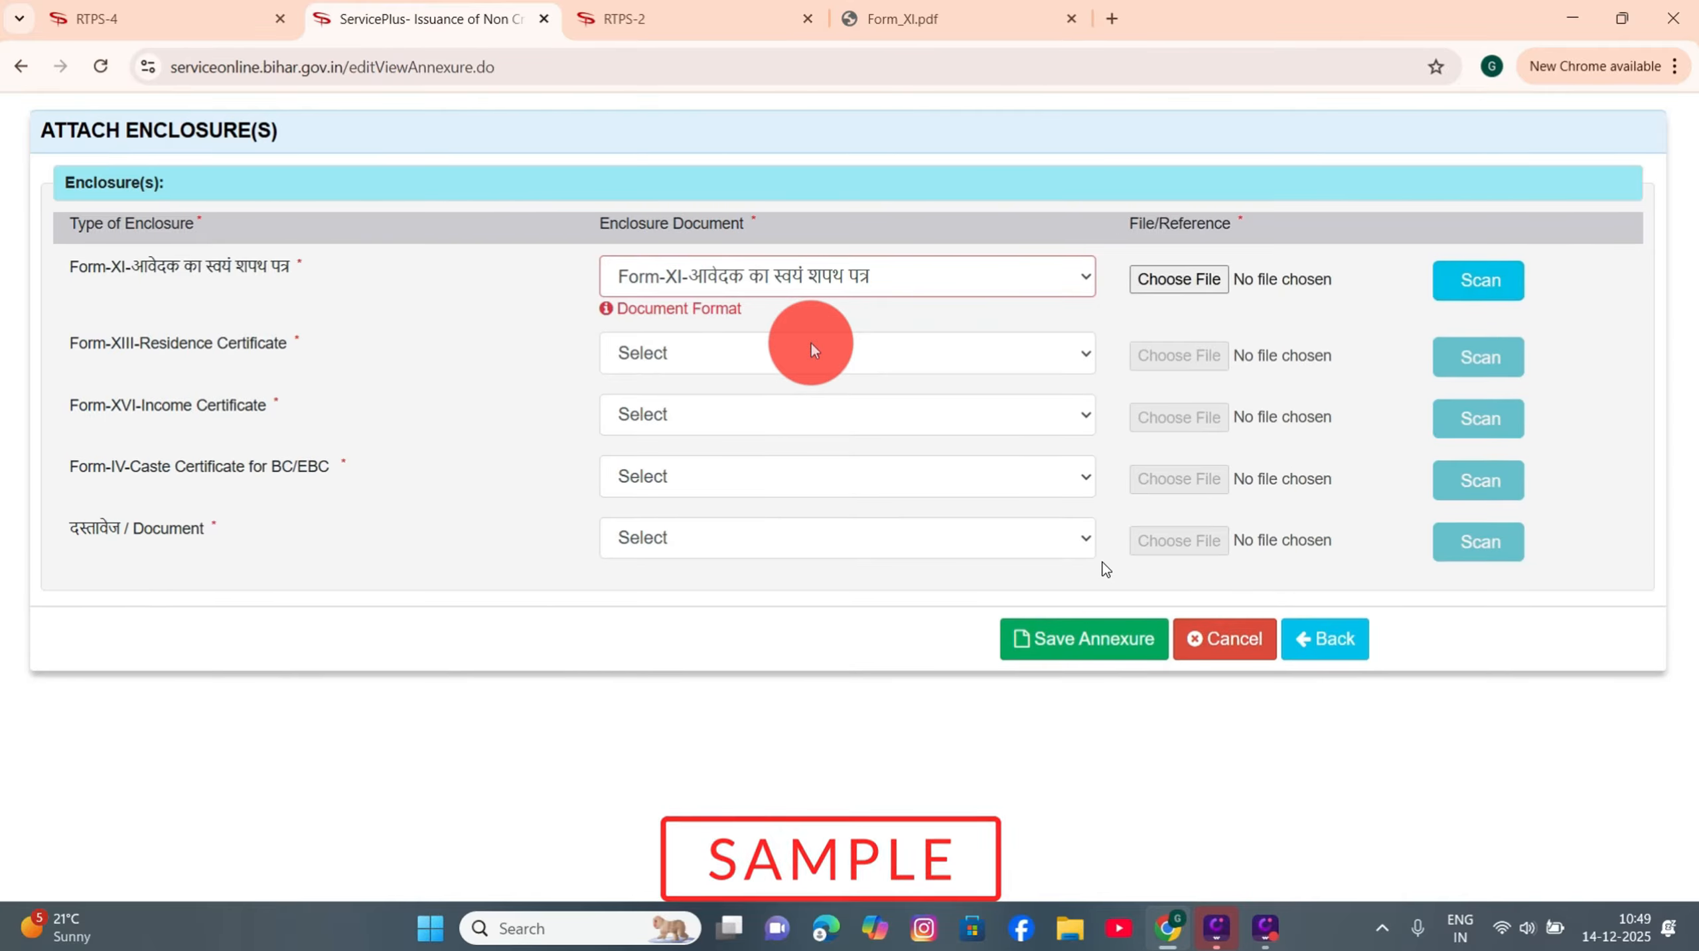
pyautogui.click(1165, 280)
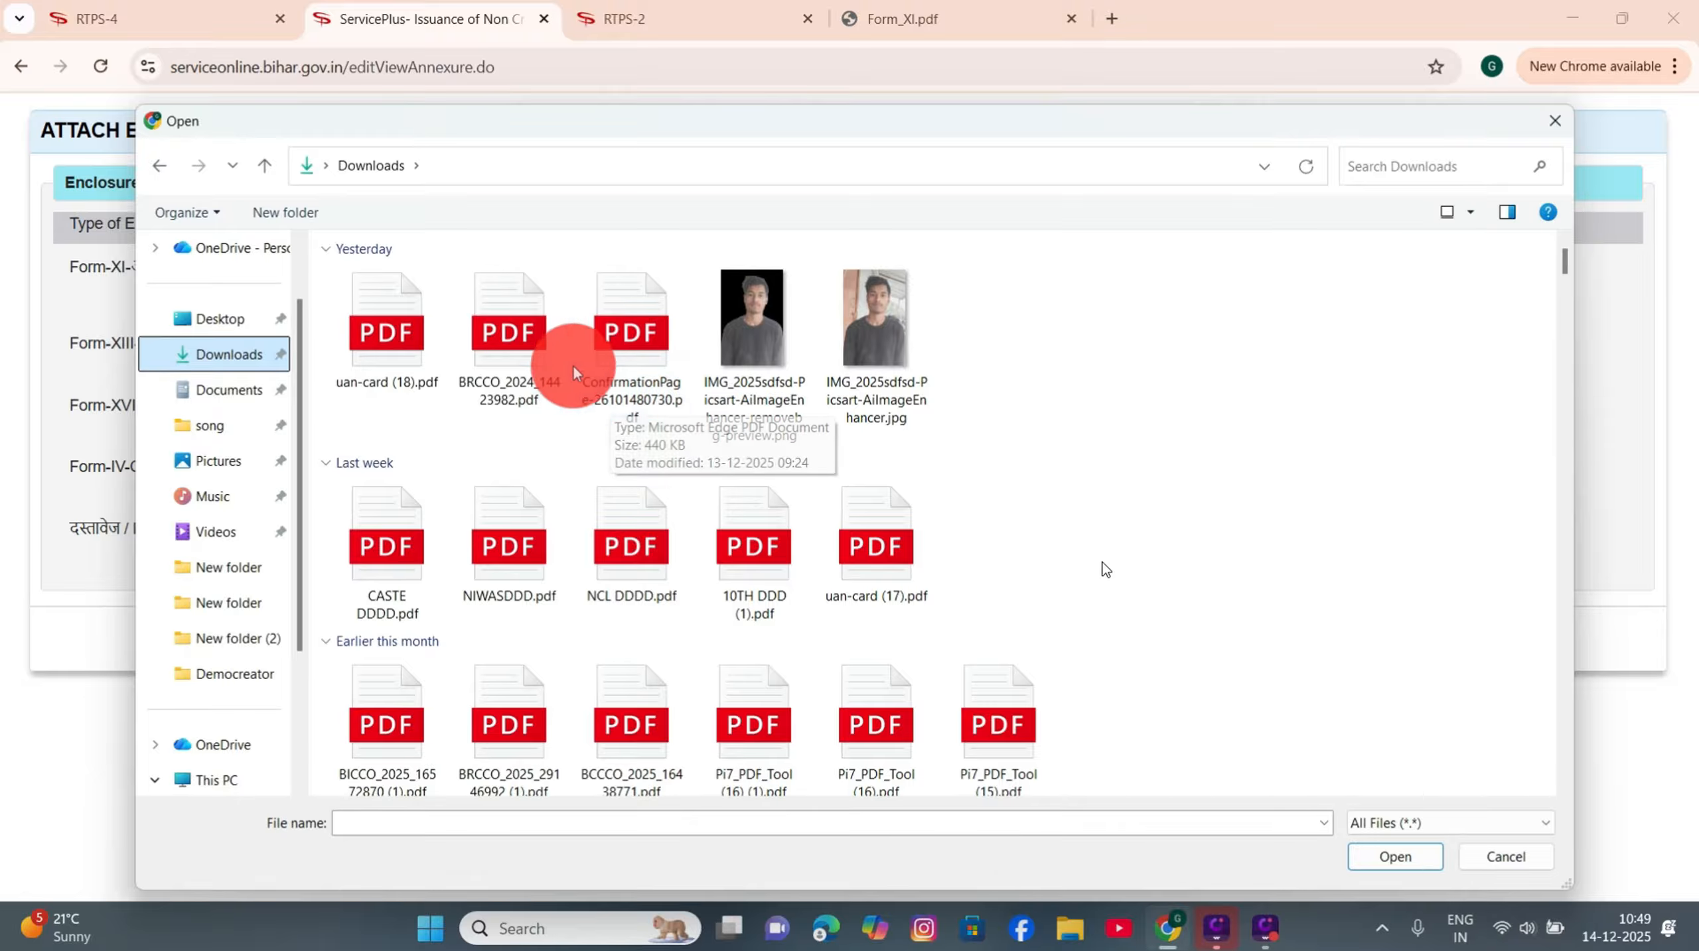
pyautogui.doubleClick(756, 585)
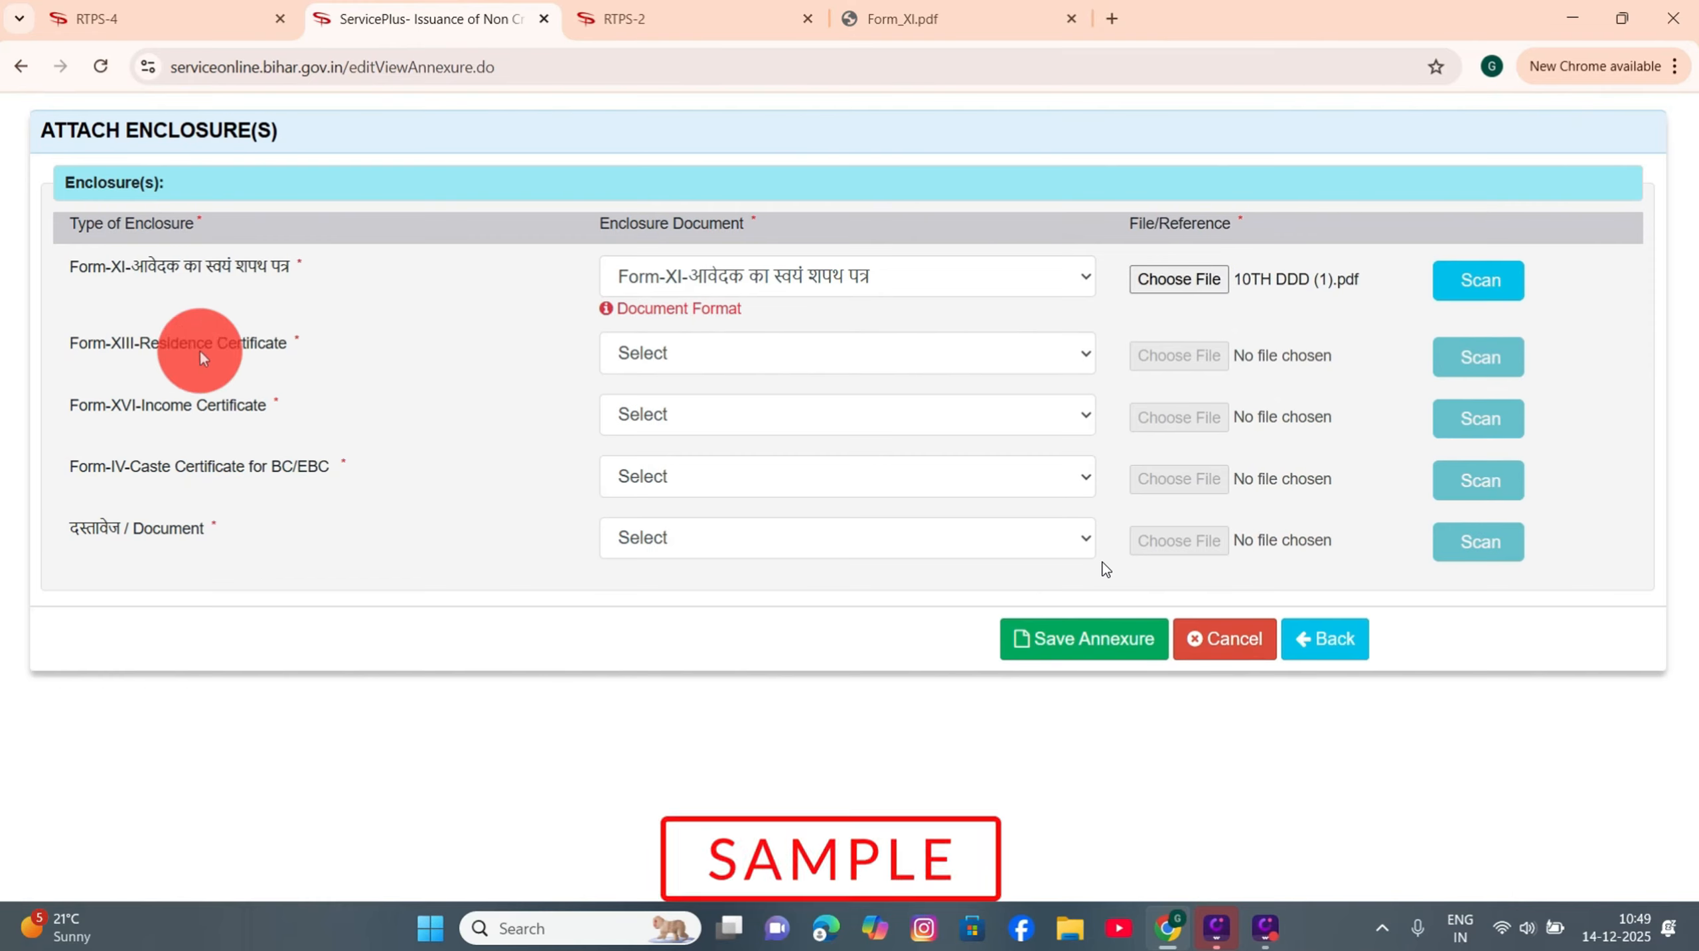
# Step: Choose निवास प्रमाण पत्र, आय प्रमाण पत्र and जाति प्रमाण पत्र for the residence, income and caste rows
pyautogui.click(702, 353)
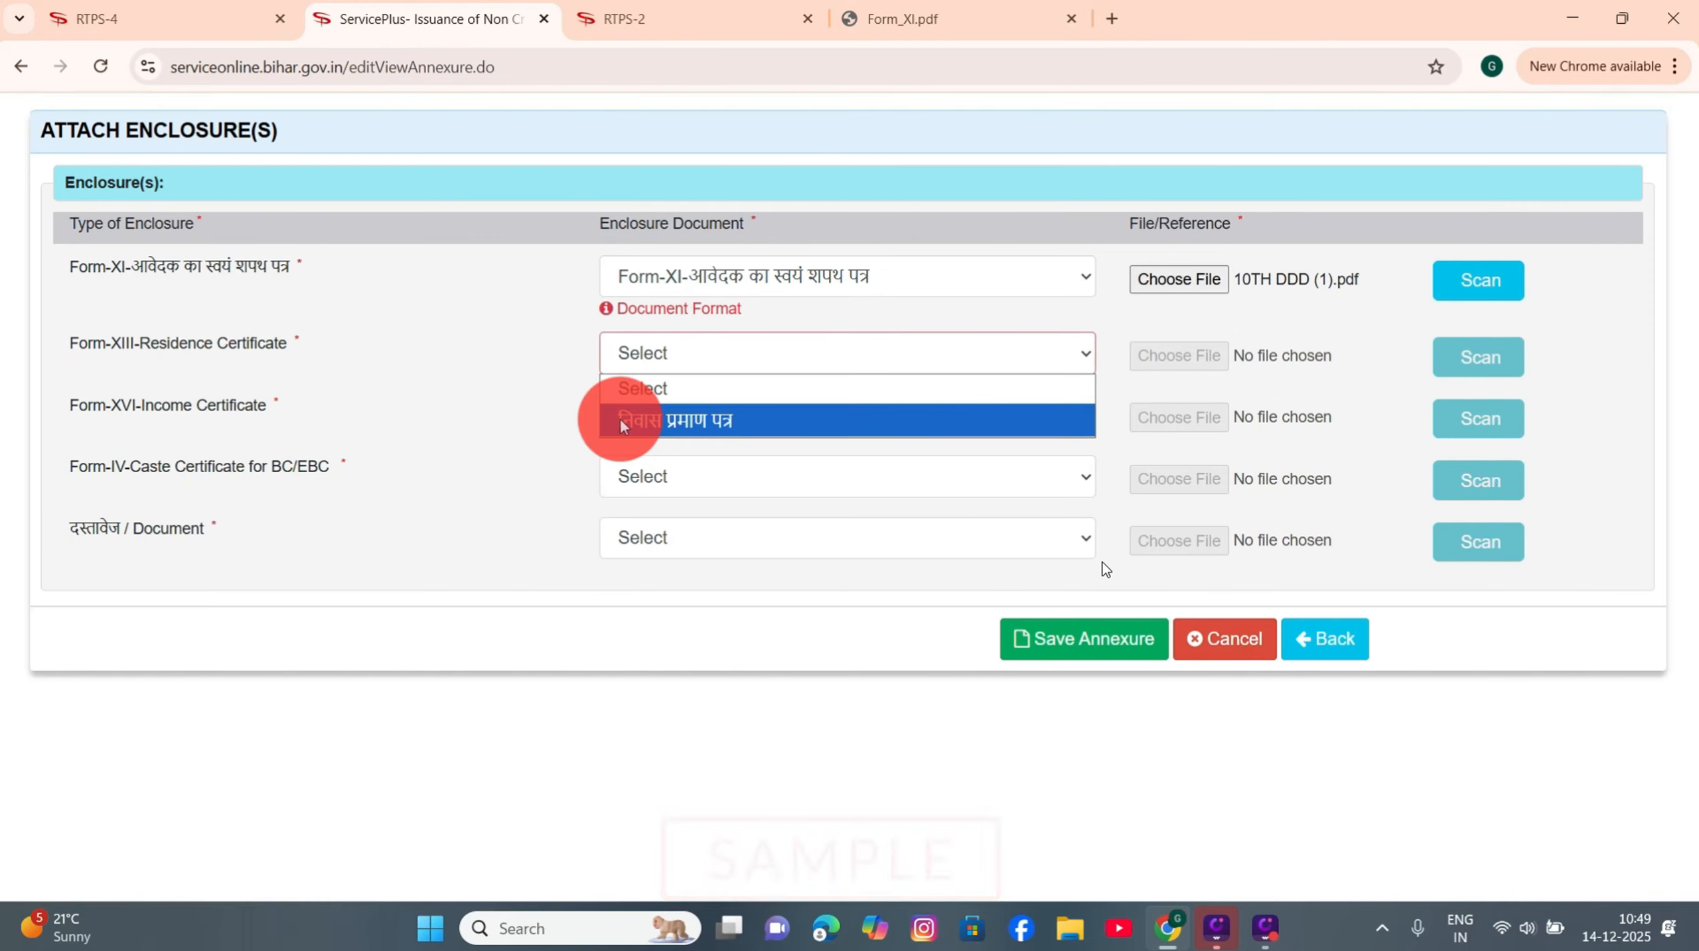
pyautogui.click(656, 420)
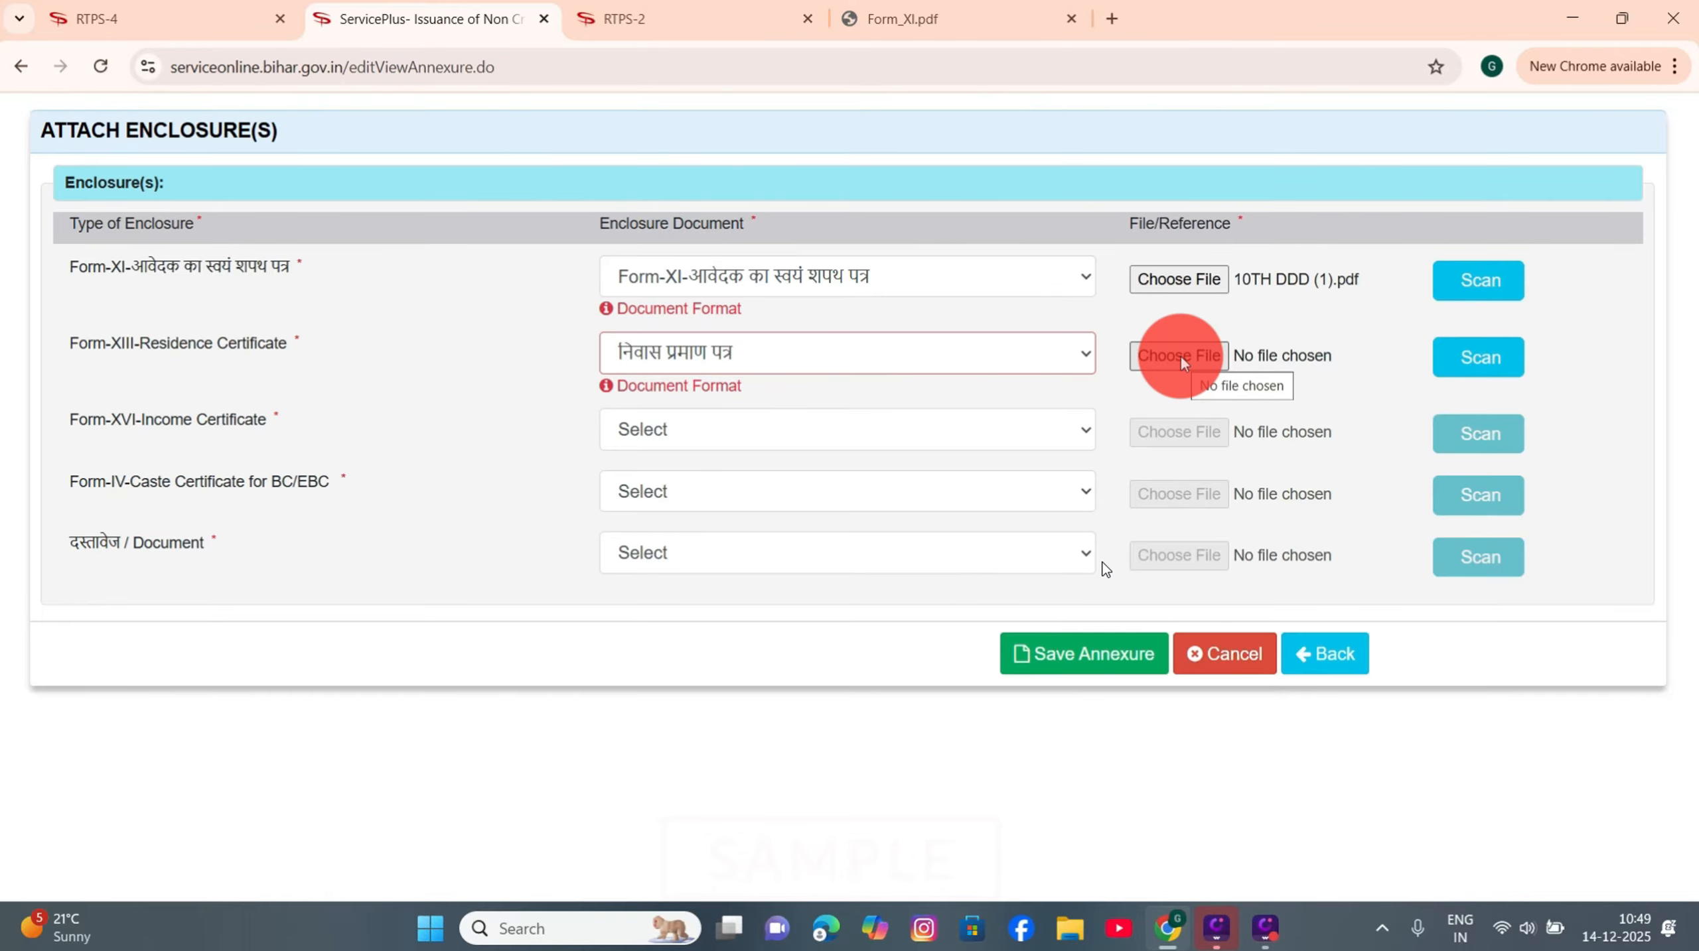
pyautogui.click(647, 430)
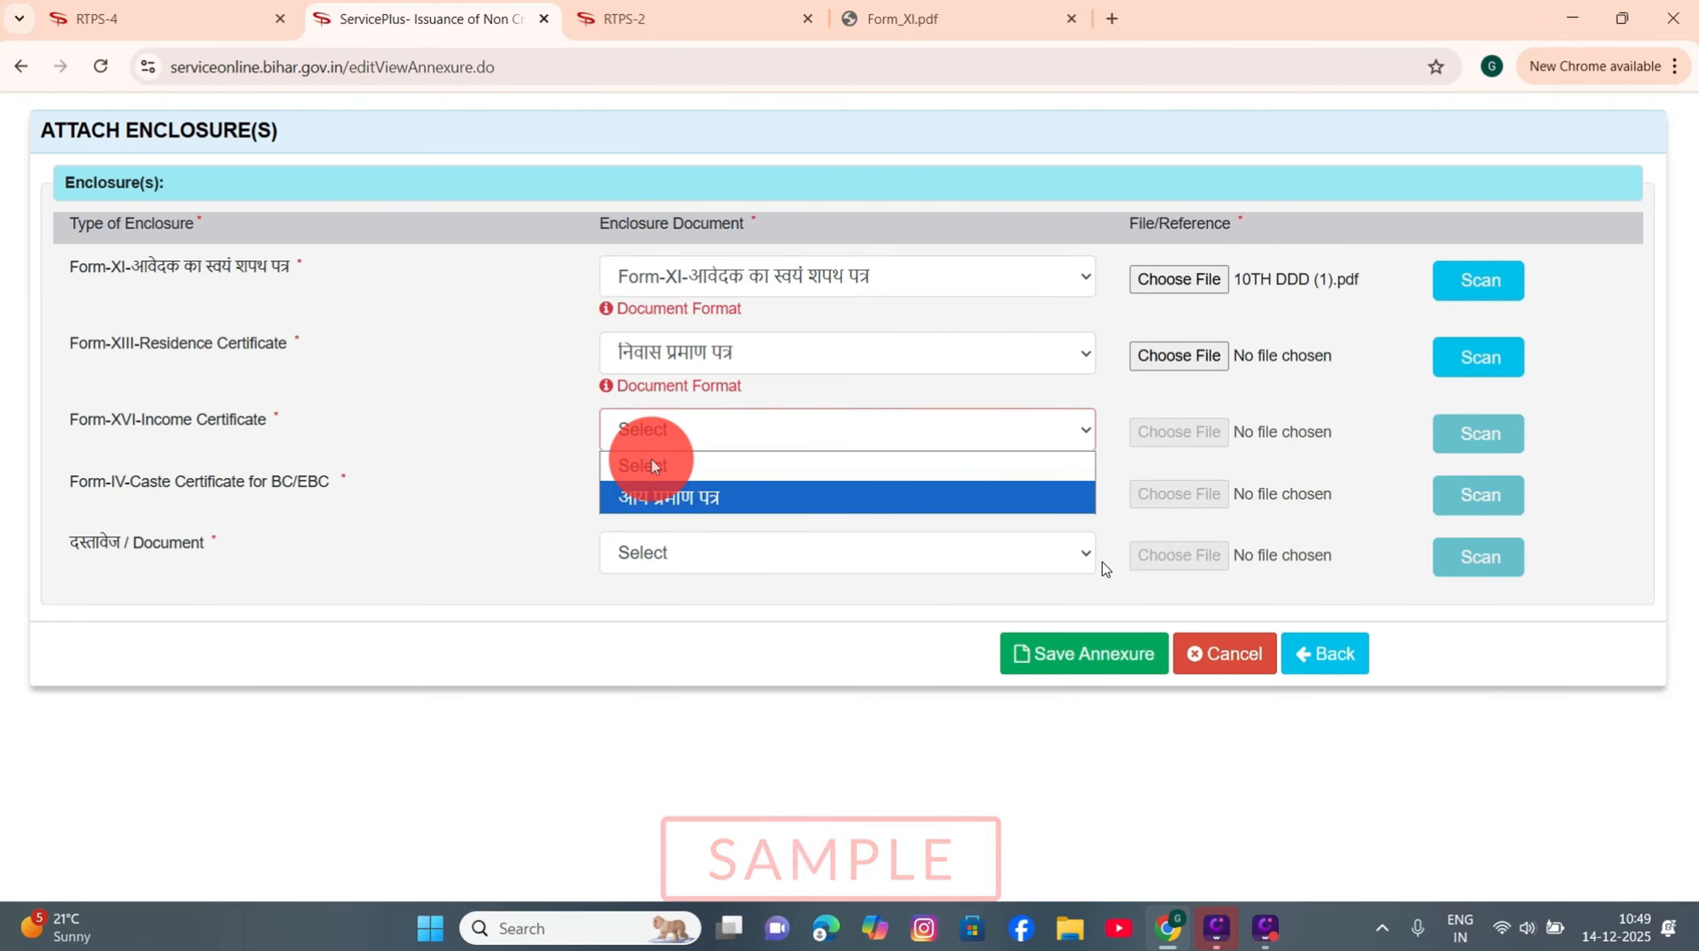
pyautogui.click(654, 498)
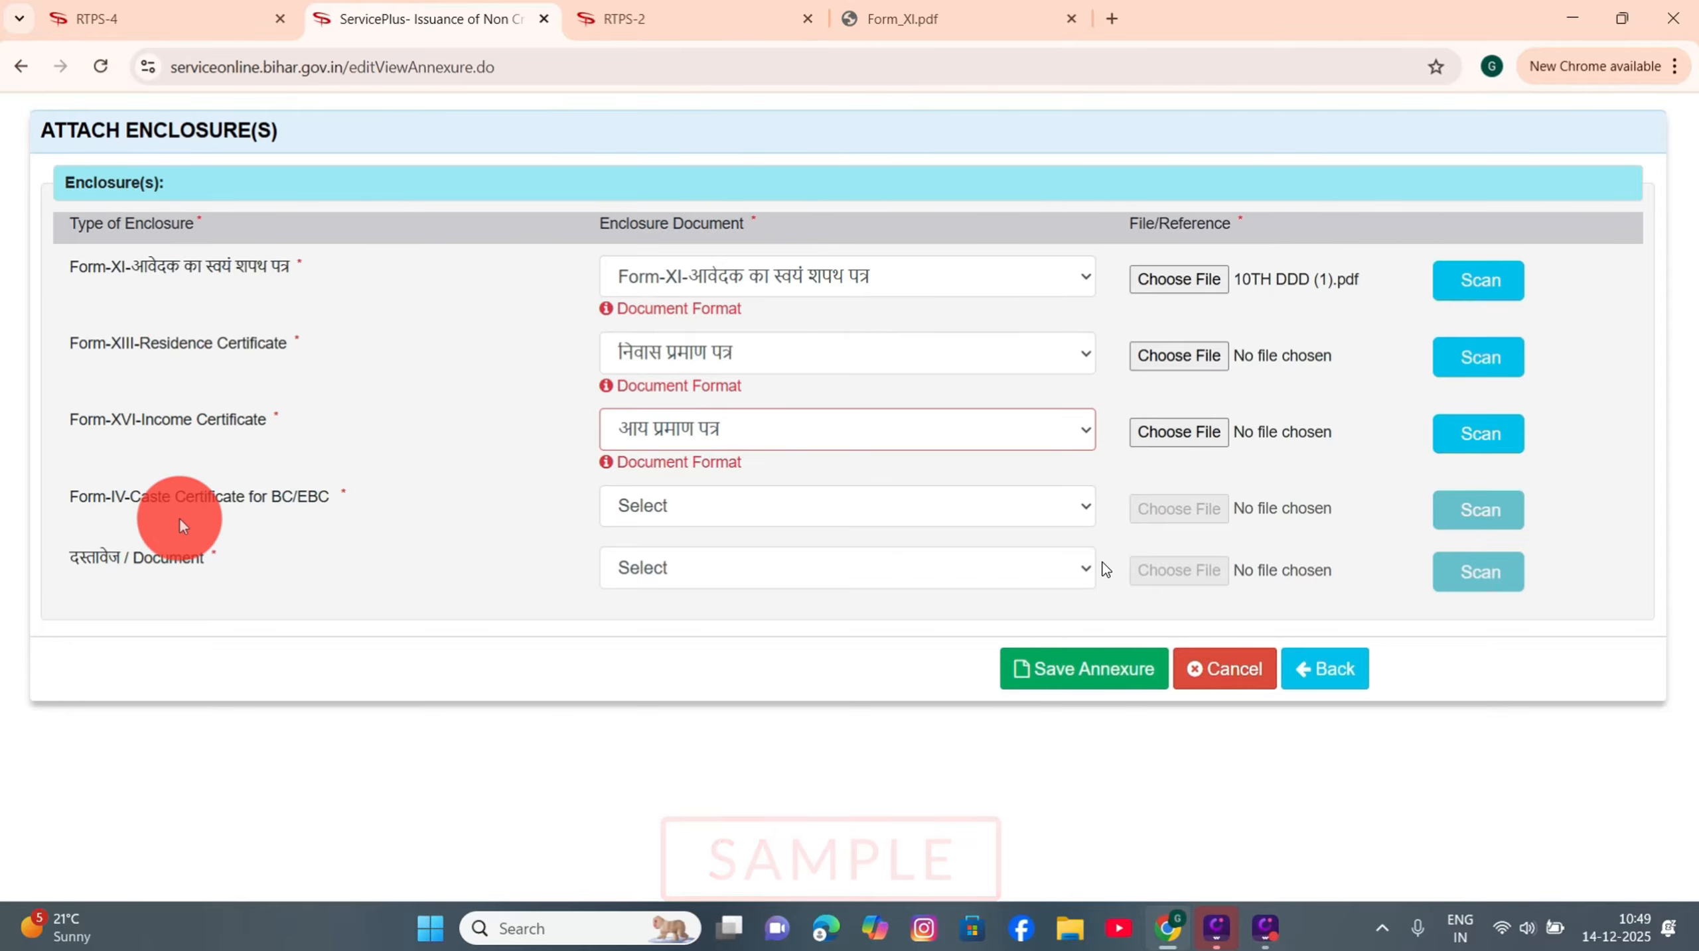
pyautogui.click(663, 505)
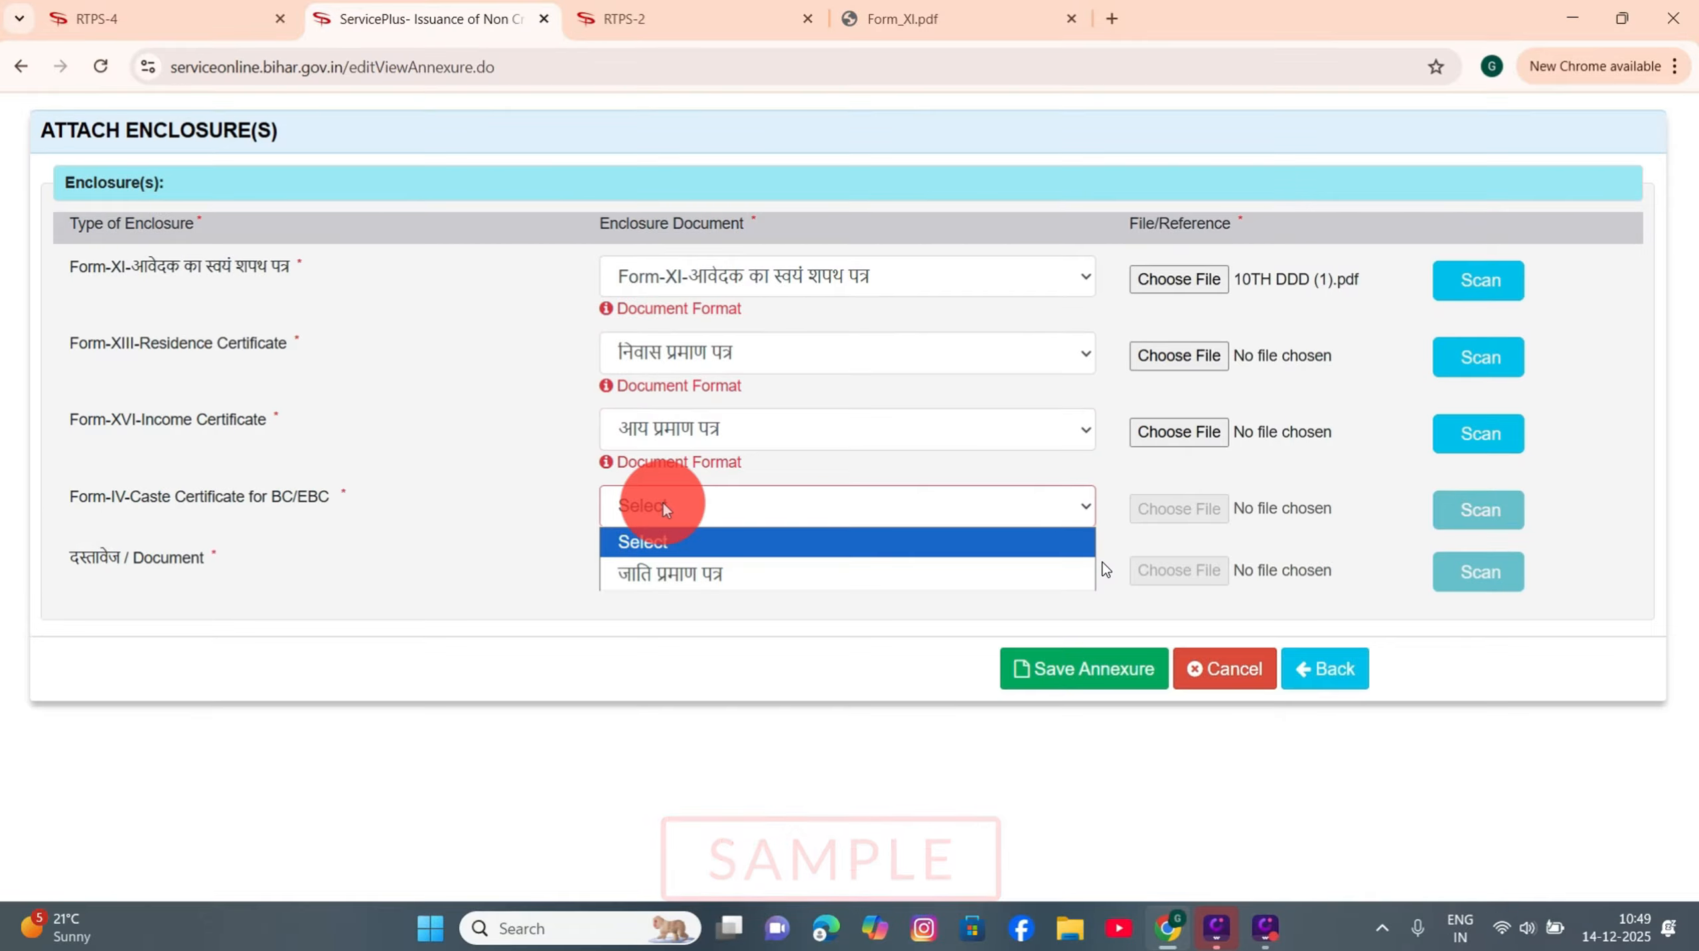
pyautogui.click(658, 577)
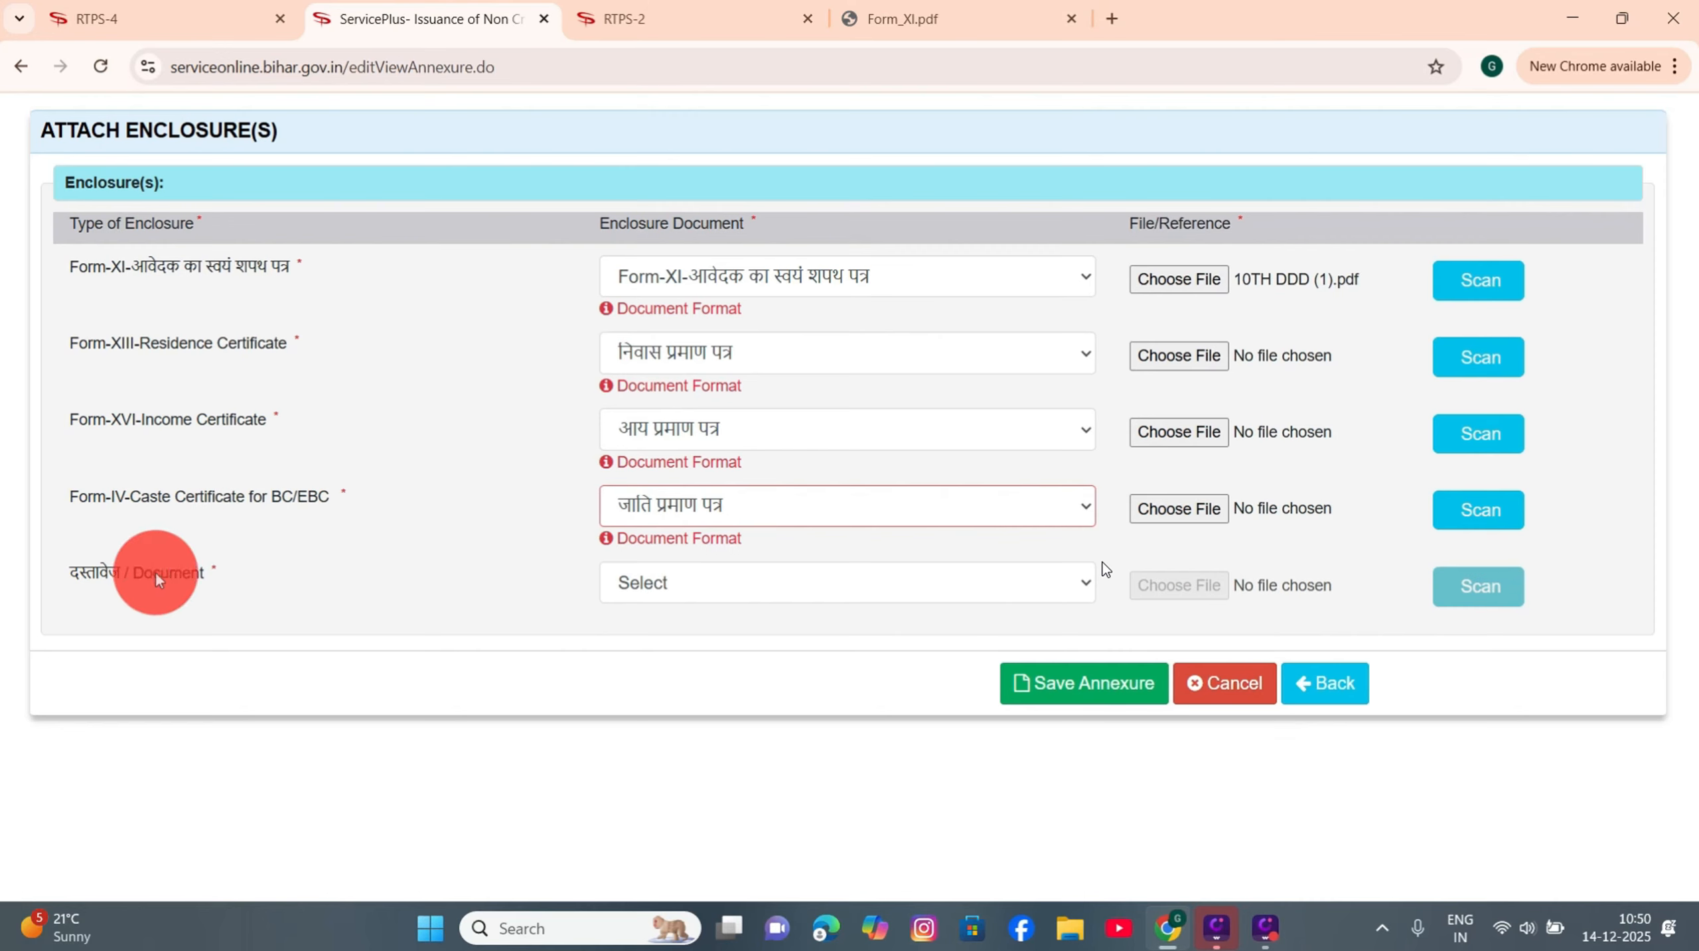
# Step: Pick आधार कार्ड as the identity document and save all five annexures
pyautogui.click(691, 584)
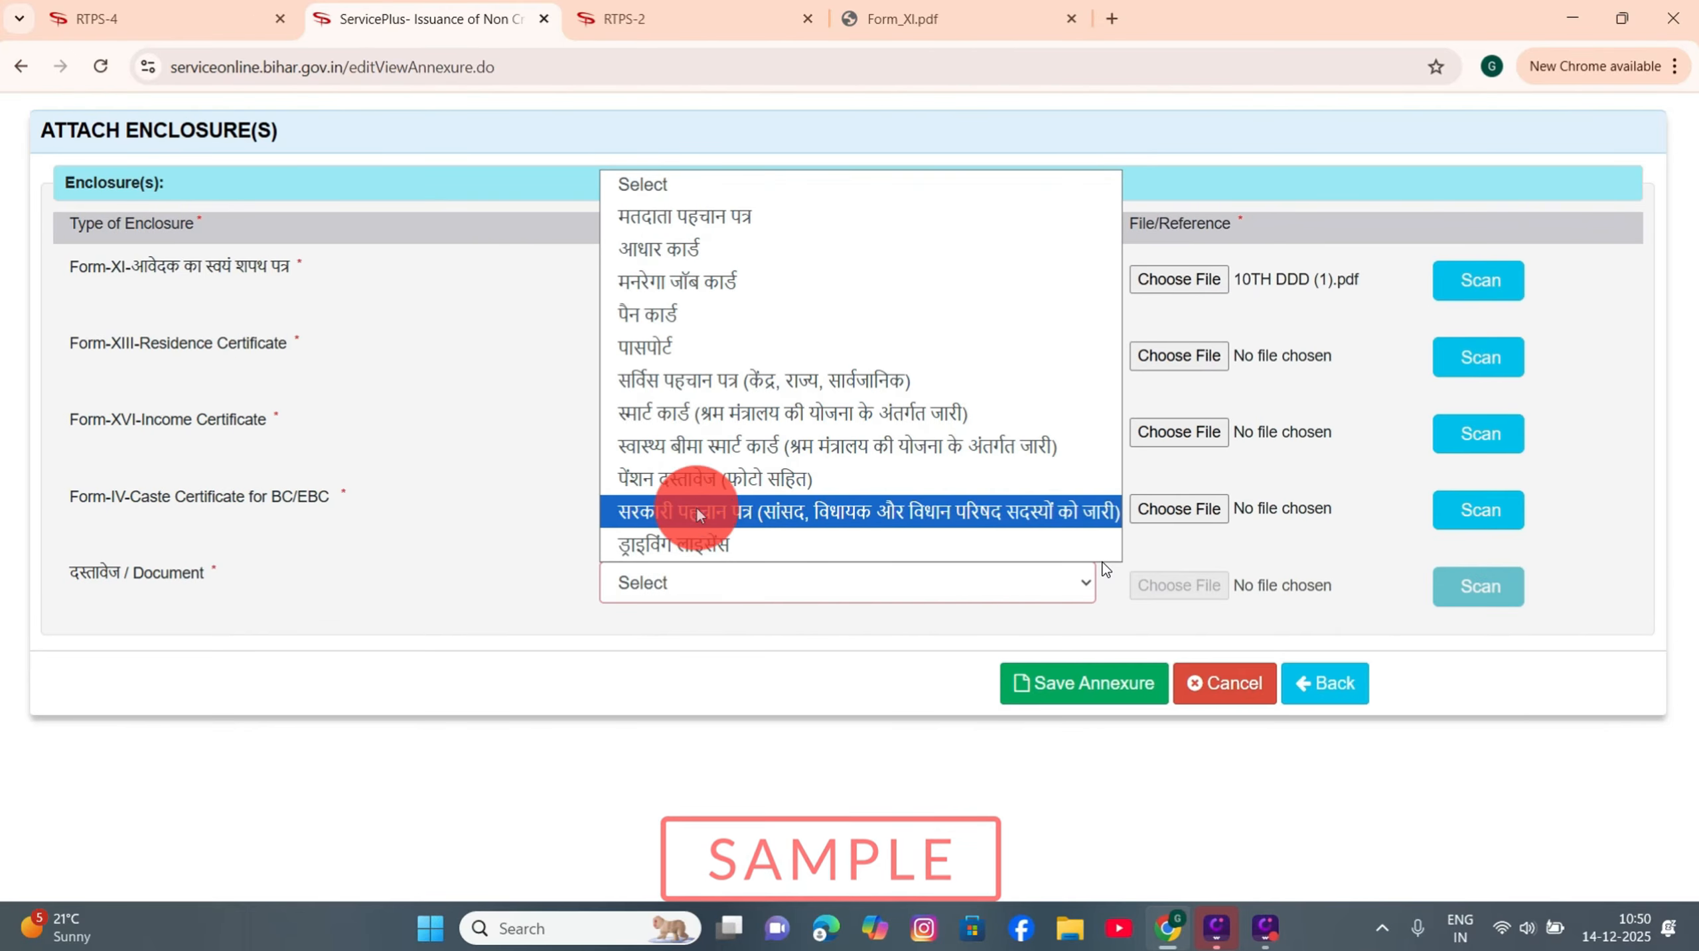
pyautogui.click(669, 248)
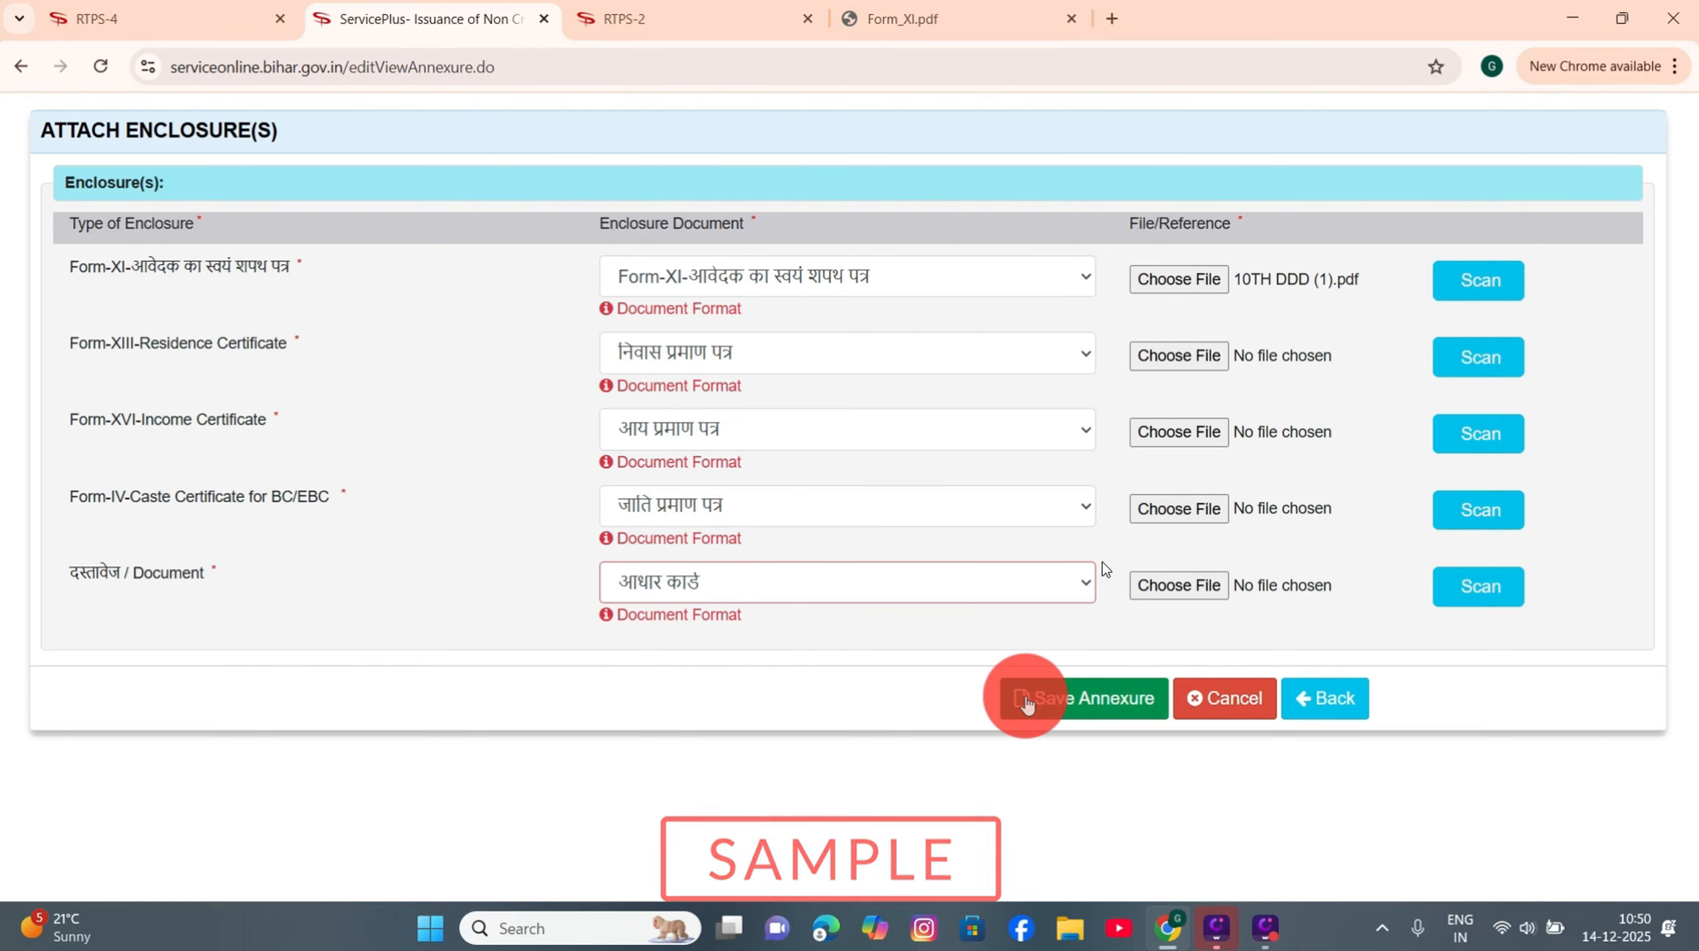
pyautogui.click(1088, 699)
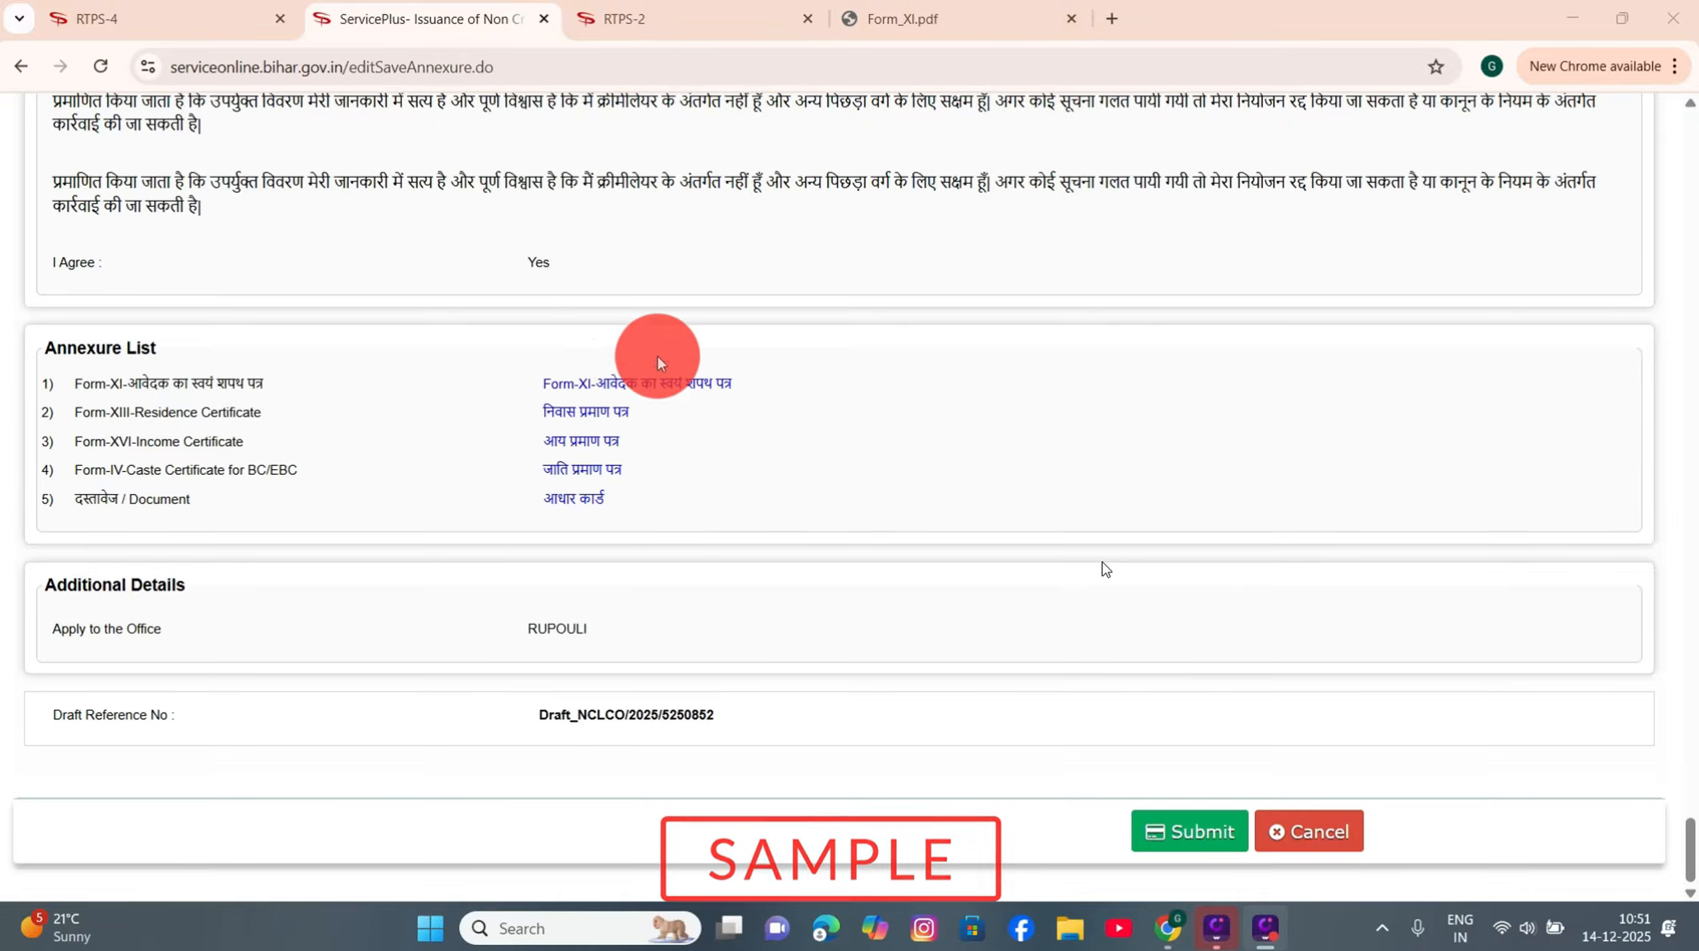
# Step: Review the application with its Annexure List and submit it to get the acknowledgement
pyautogui.scroll(20, 785, 512)
pyautogui.scroll(20, 781, 525)
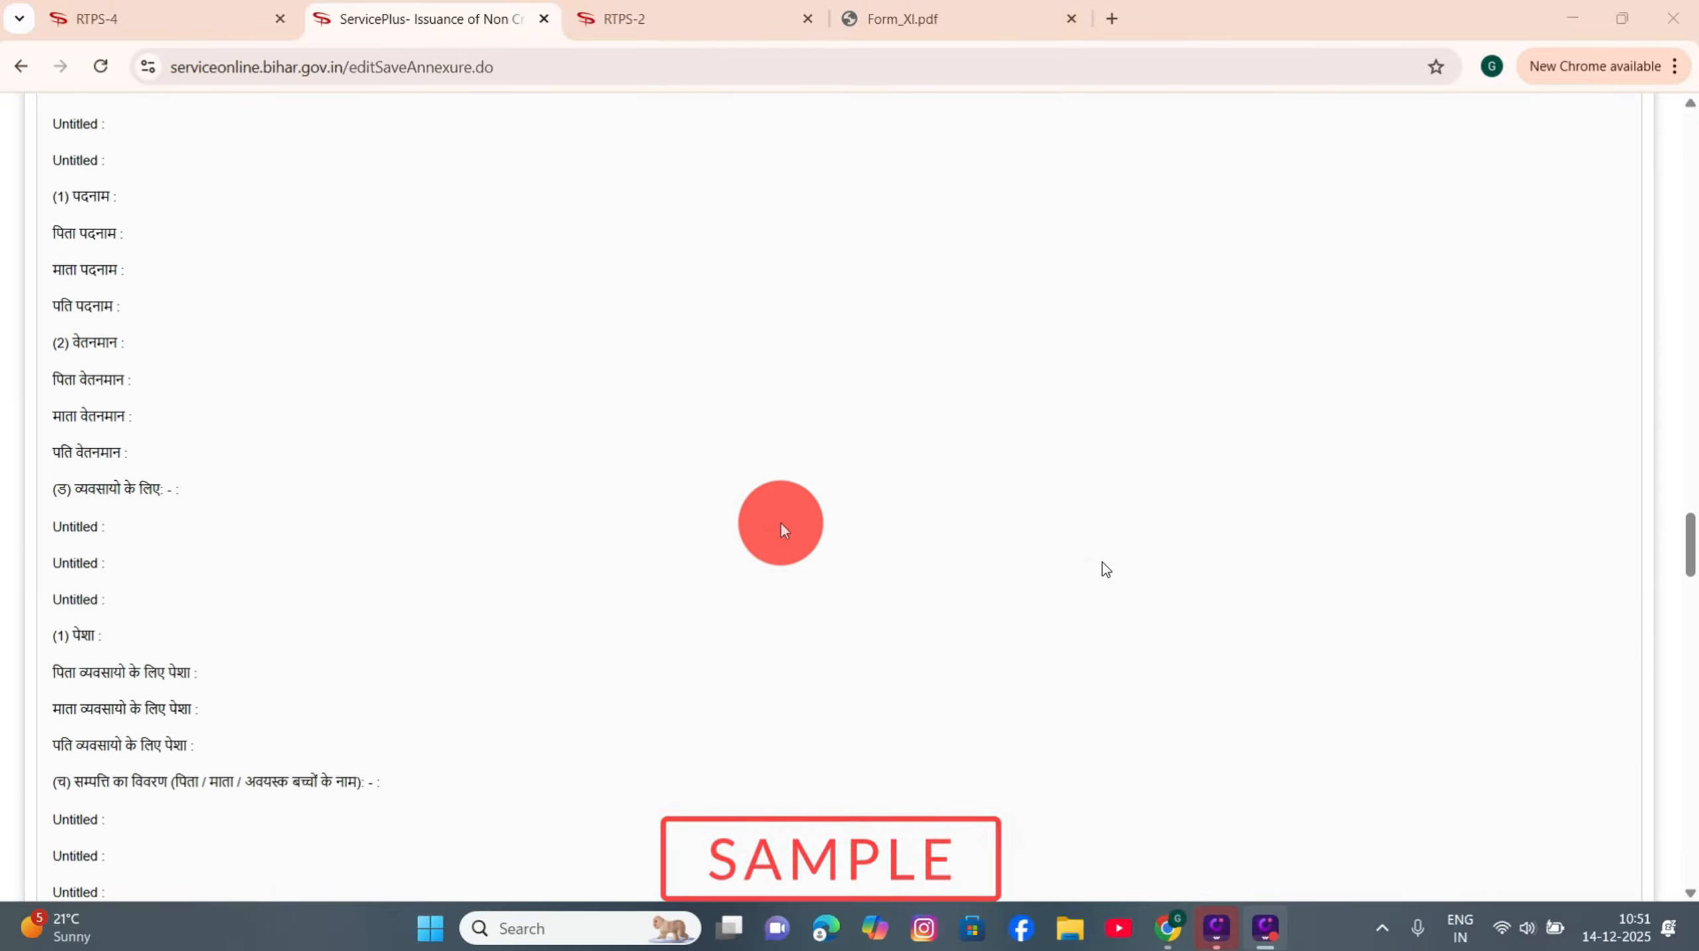
pyautogui.scroll(15, 783, 530)
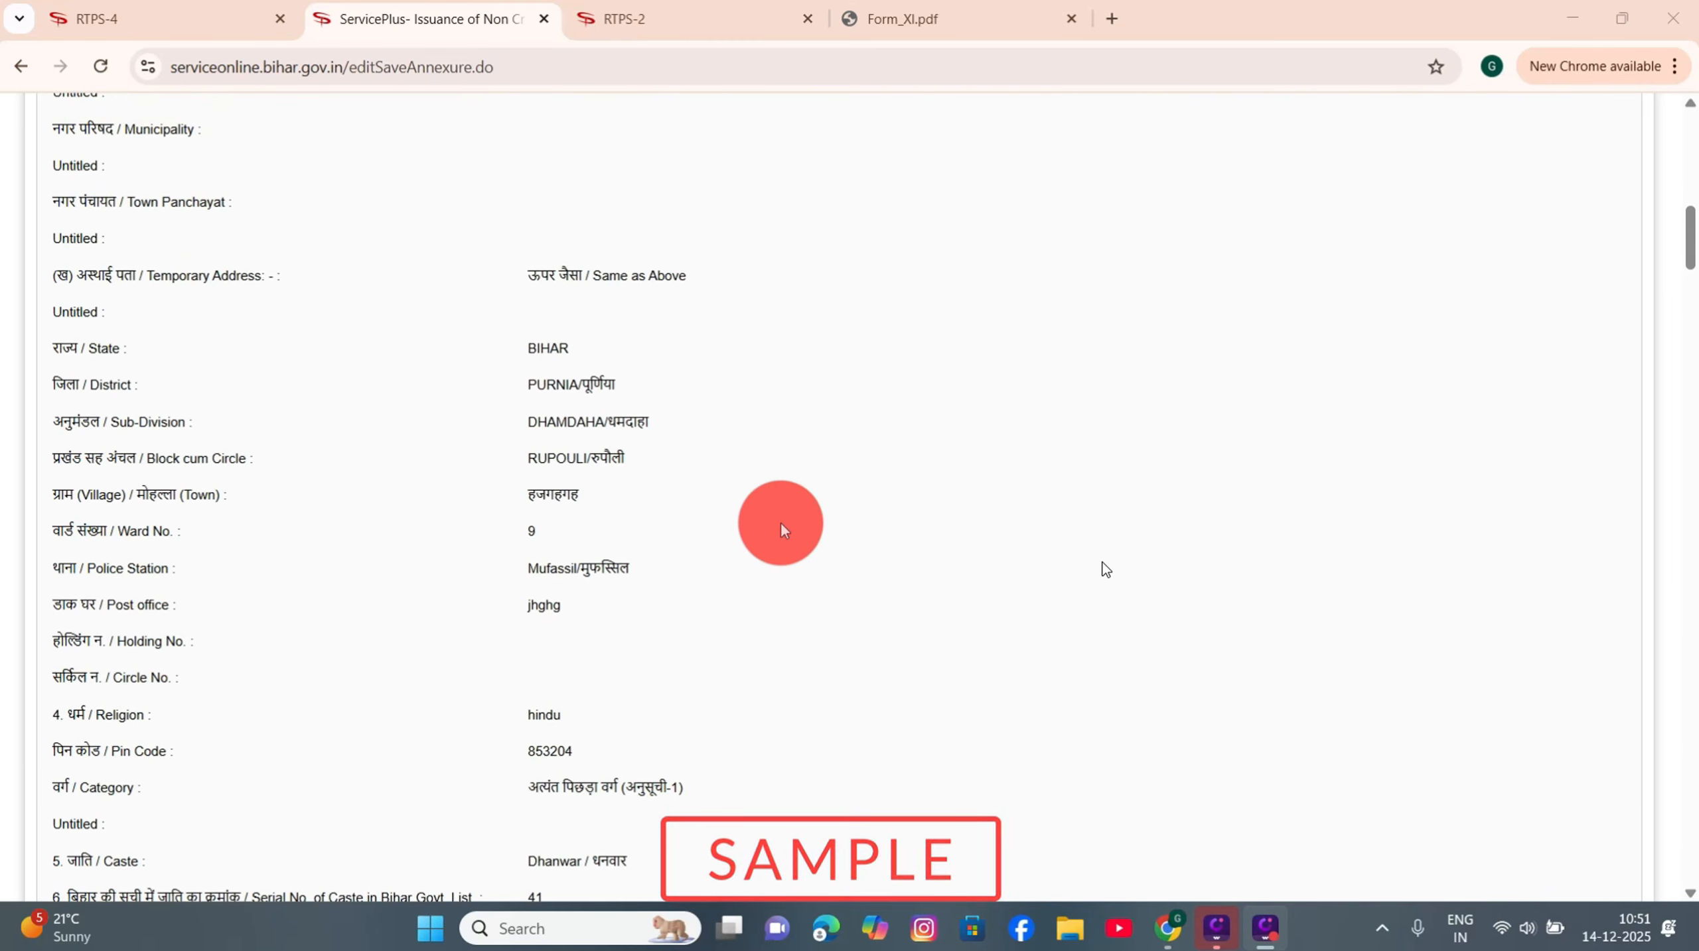
pyautogui.scroll(-10, 782, 529)
pyautogui.scroll(-20, 783, 531)
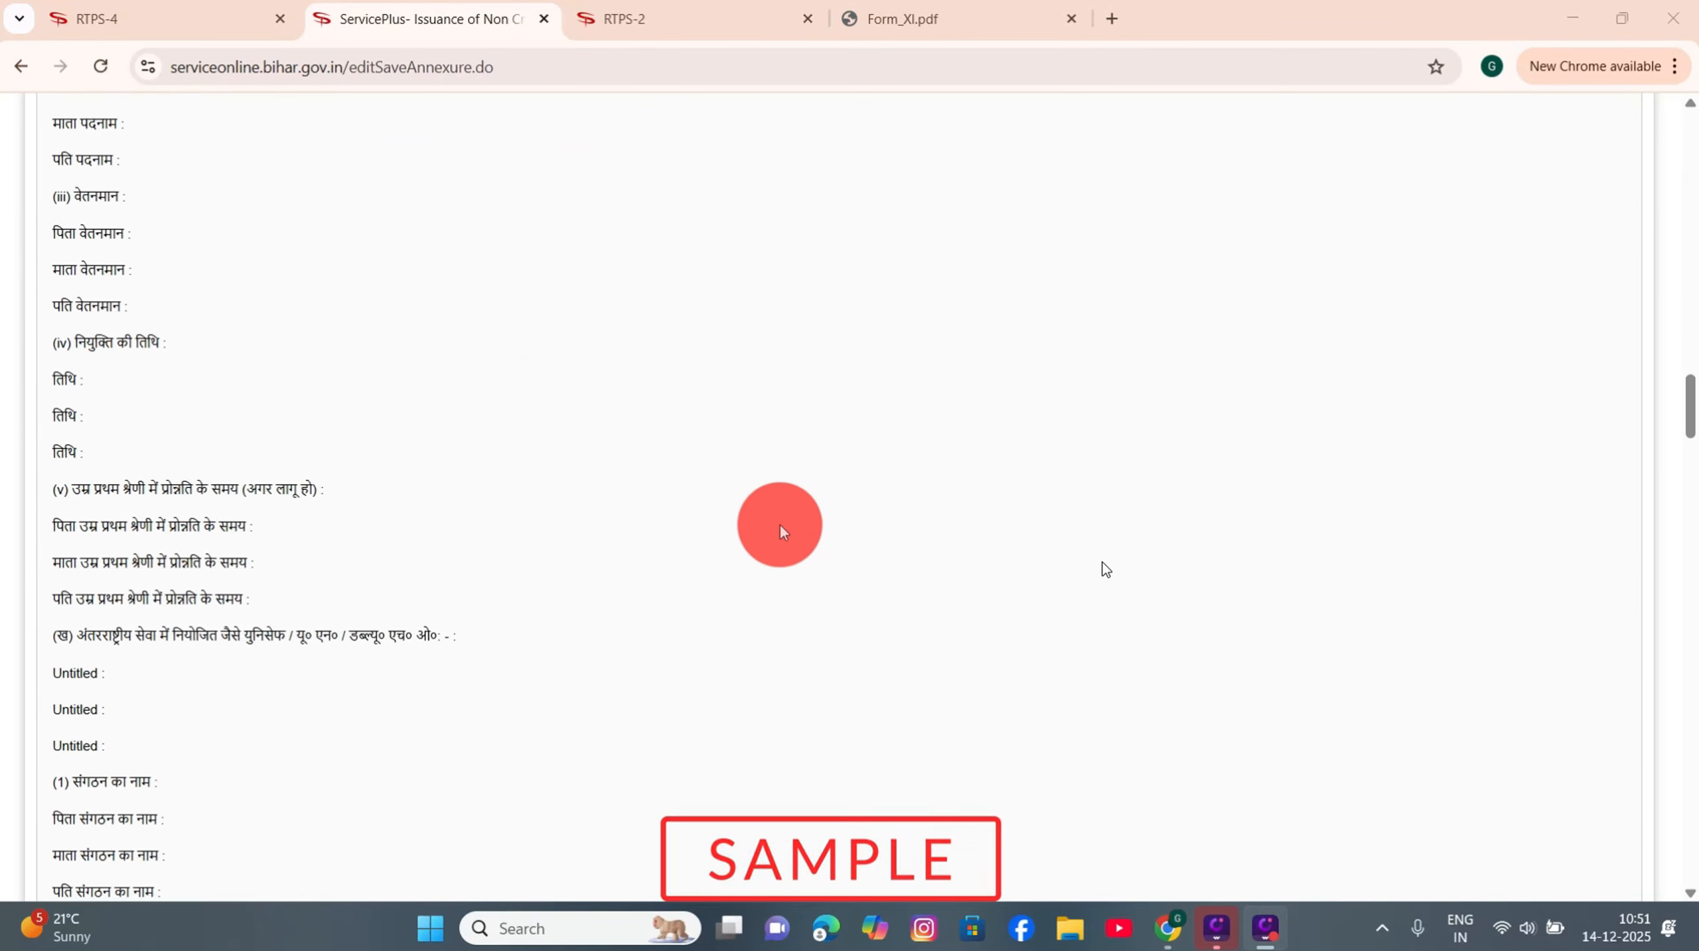
pyautogui.scroll(-20, 781, 528)
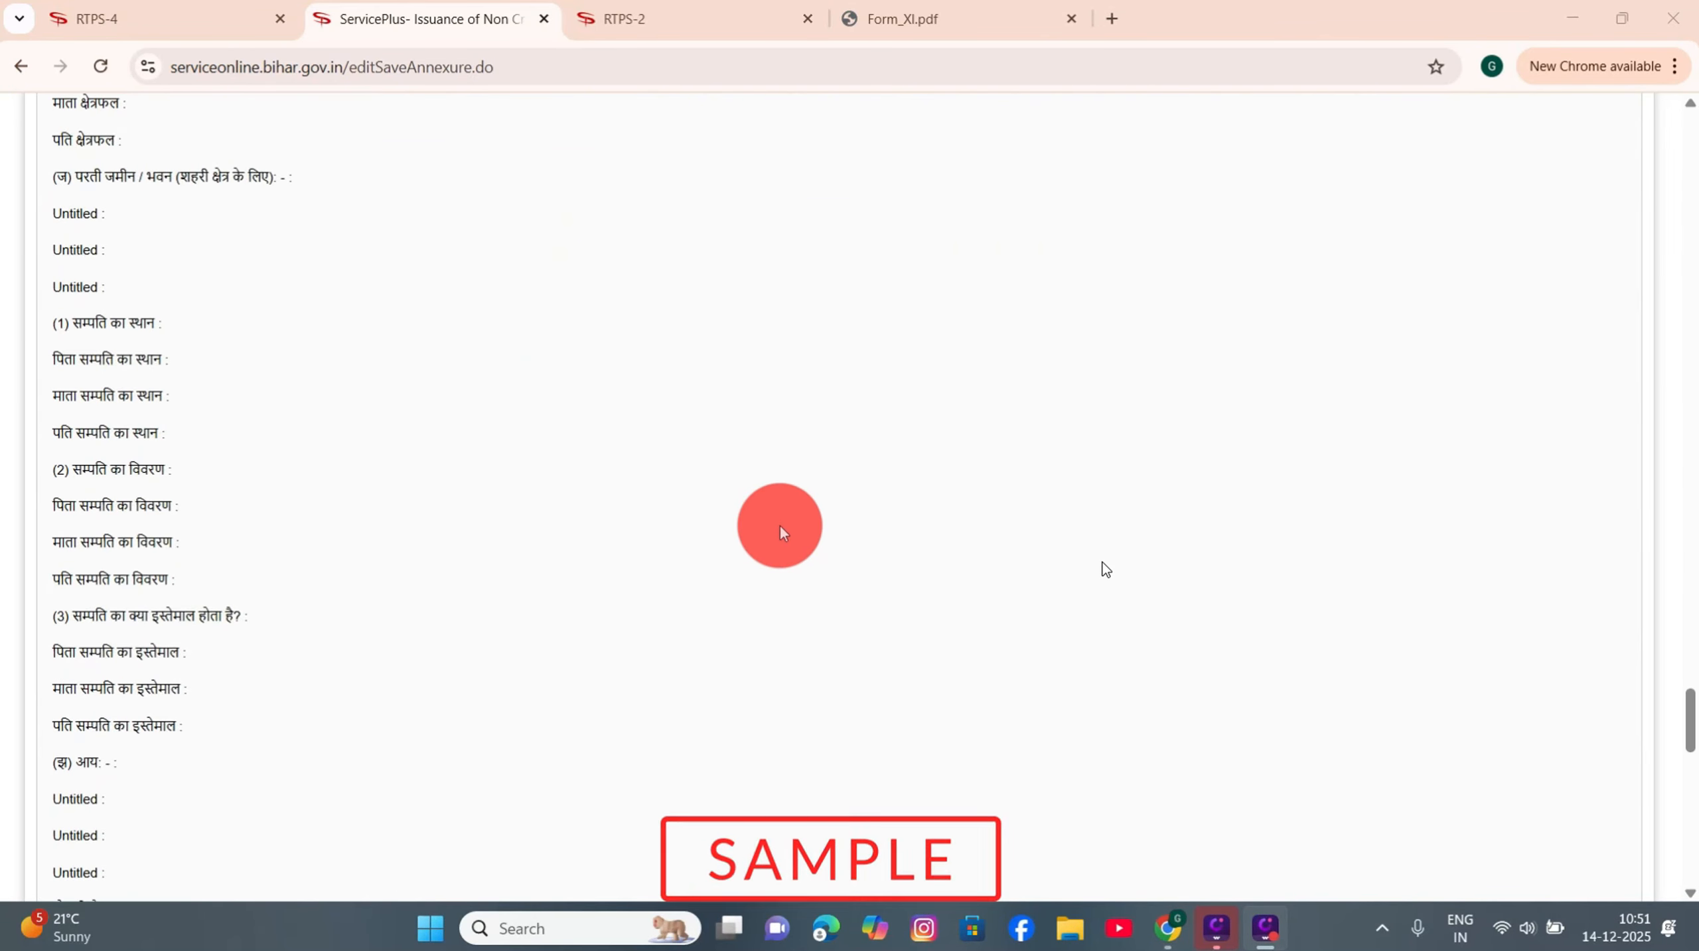
pyautogui.scroll(-3, 754, 450)
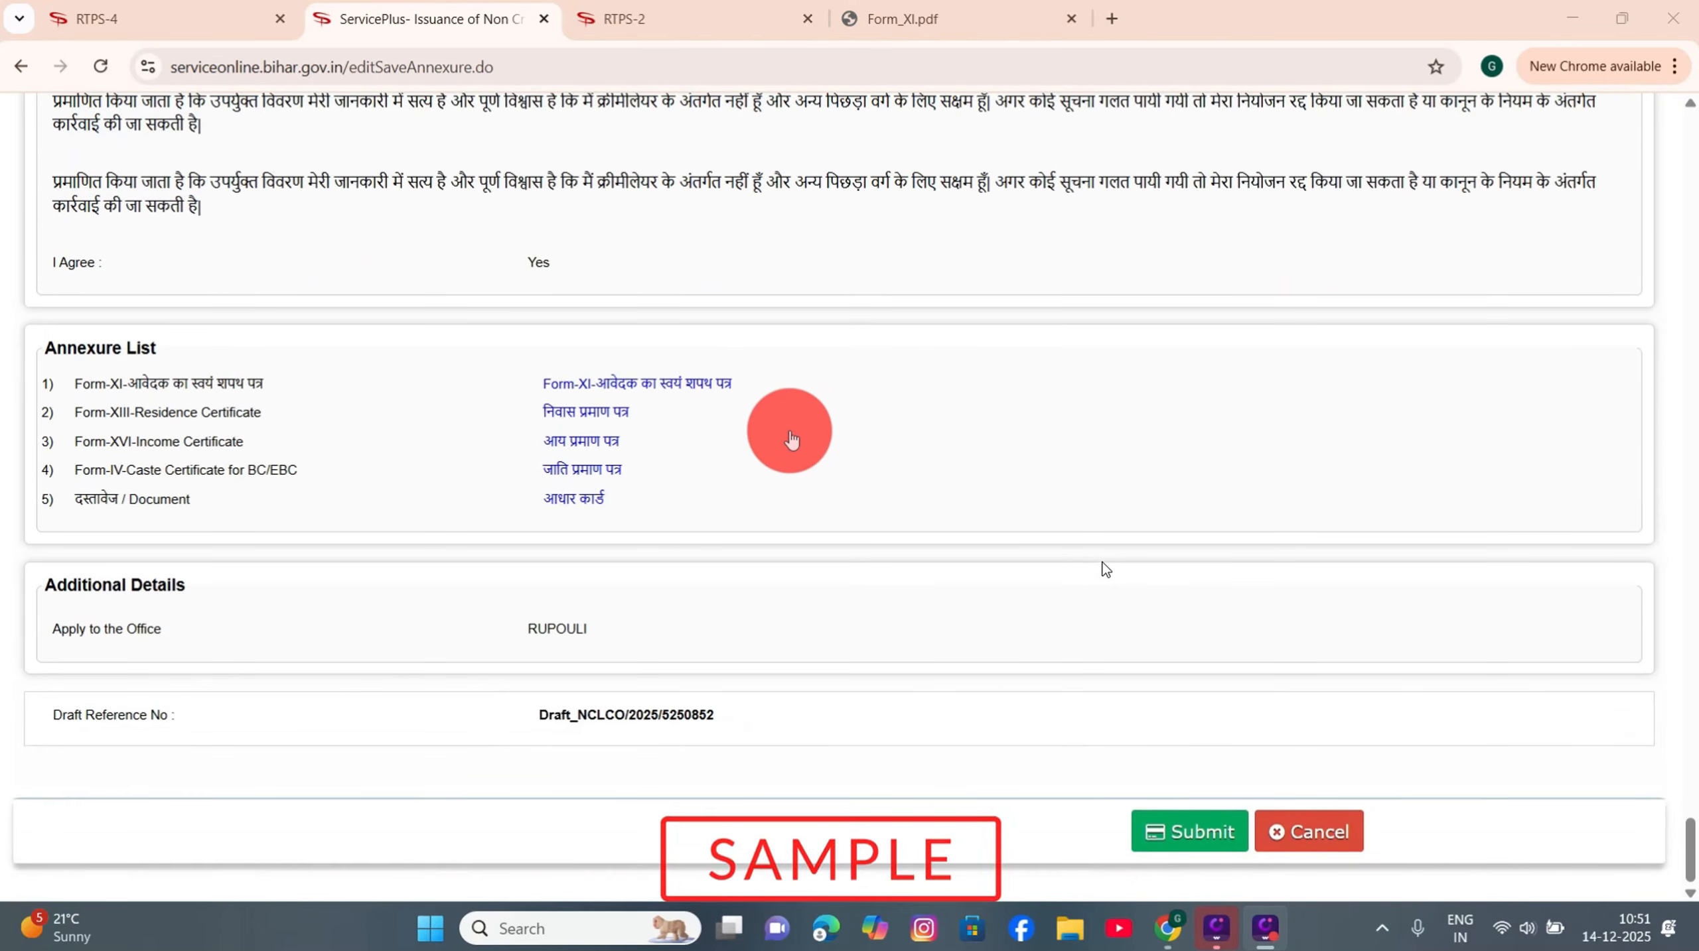
pyautogui.click(1179, 838)
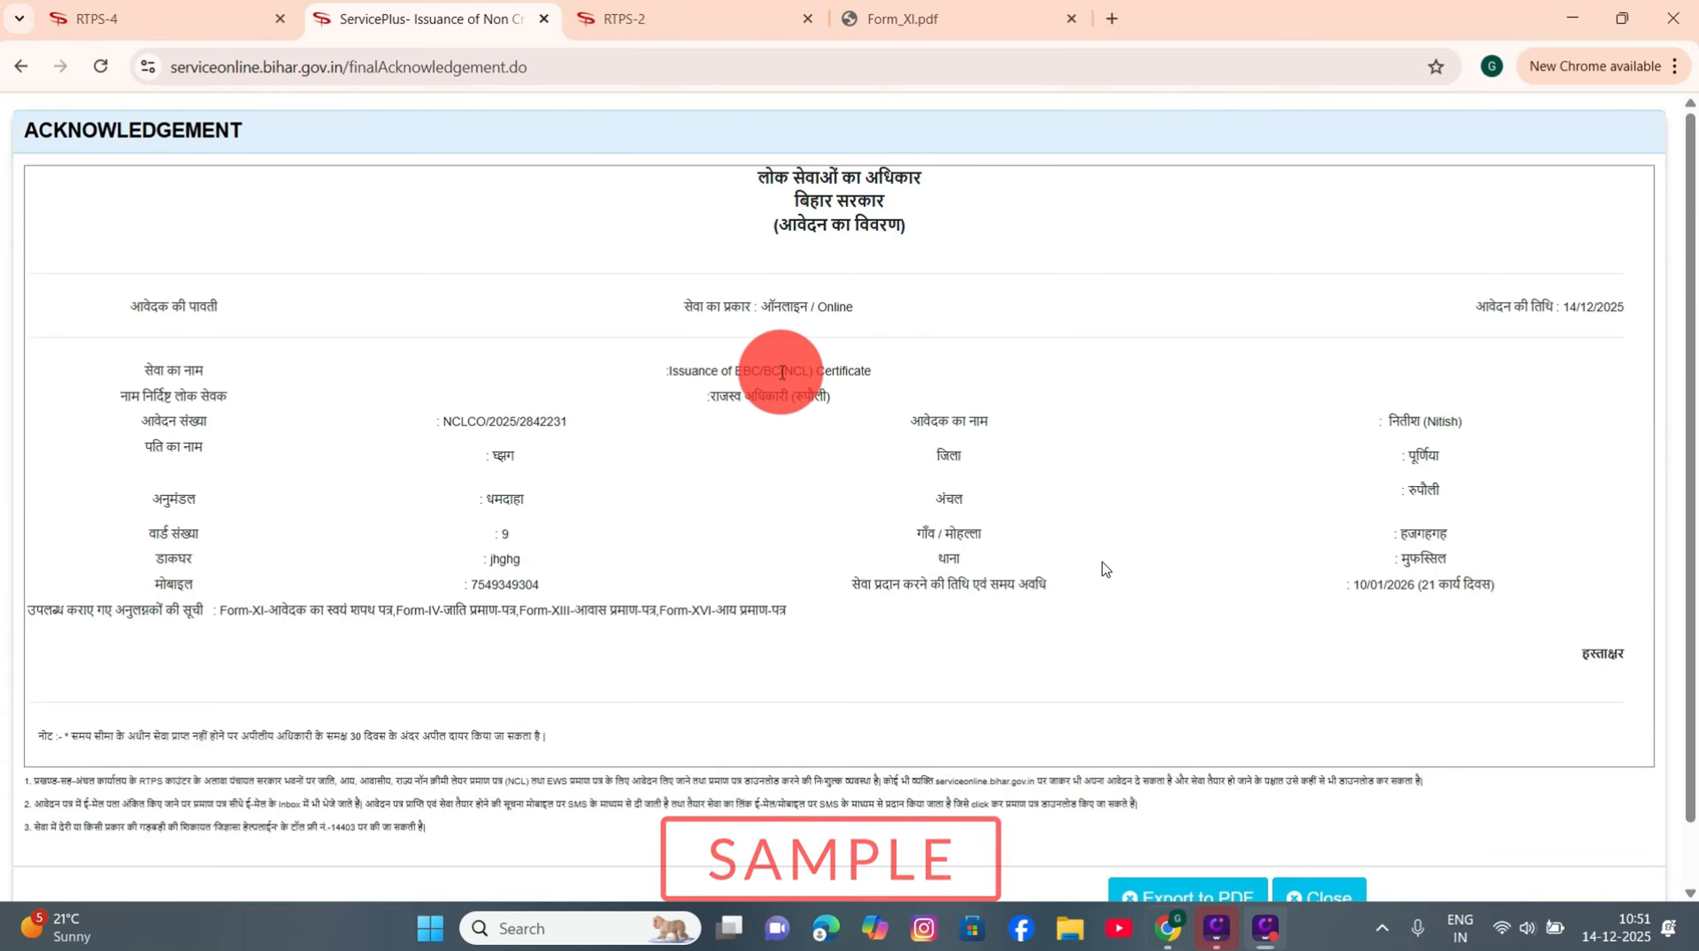
# Step: Read the service name, revenue officer, application number and 21-day deadline, then return to the RTPS-2 home tab
pyautogui.moveTo(781, 372); pyautogui.dragTo(850, 369)
pyautogui.click(804, 377)
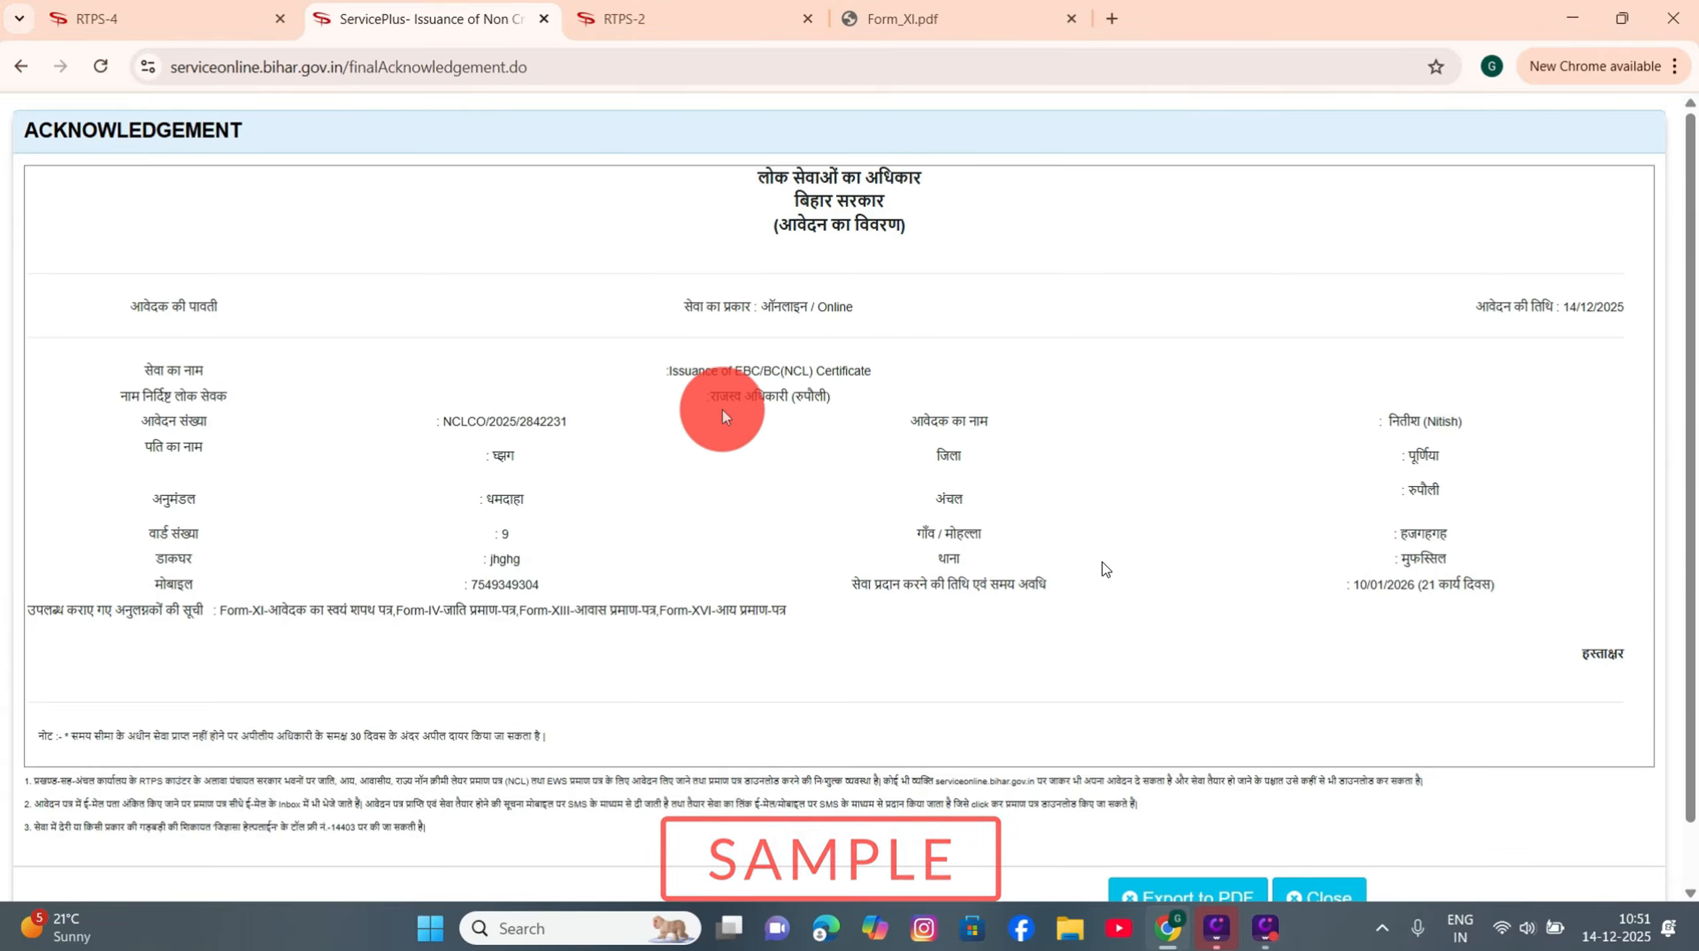
pyautogui.moveTo(703, 391); pyautogui.dragTo(830, 394)
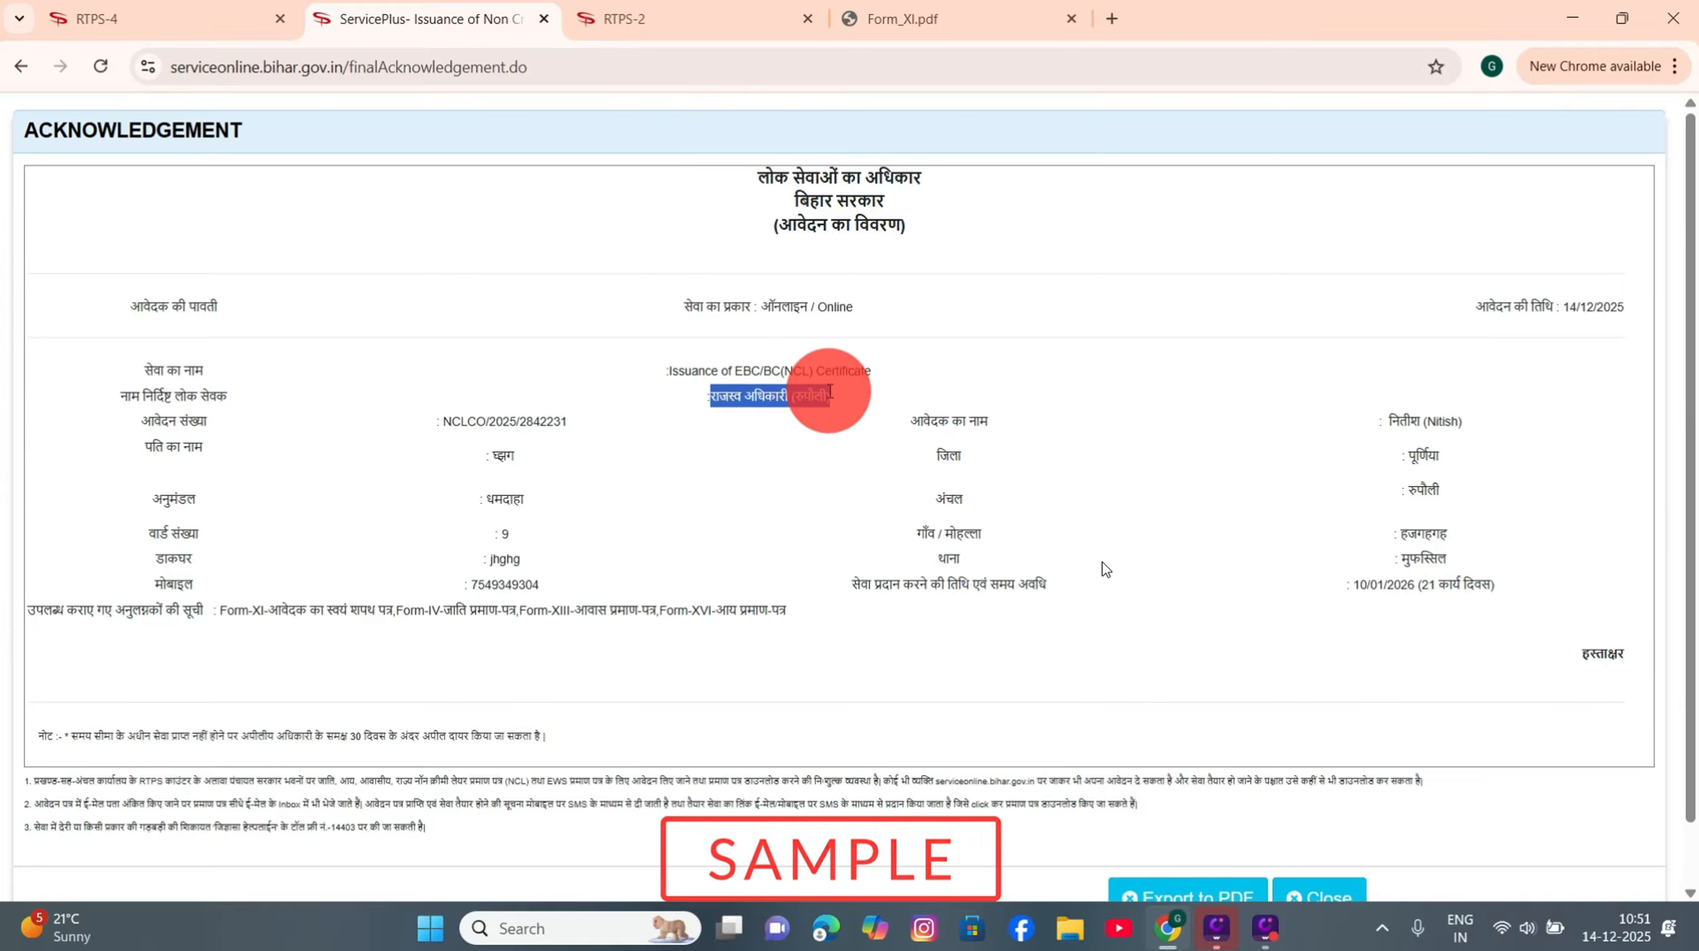
pyautogui.click(789, 395)
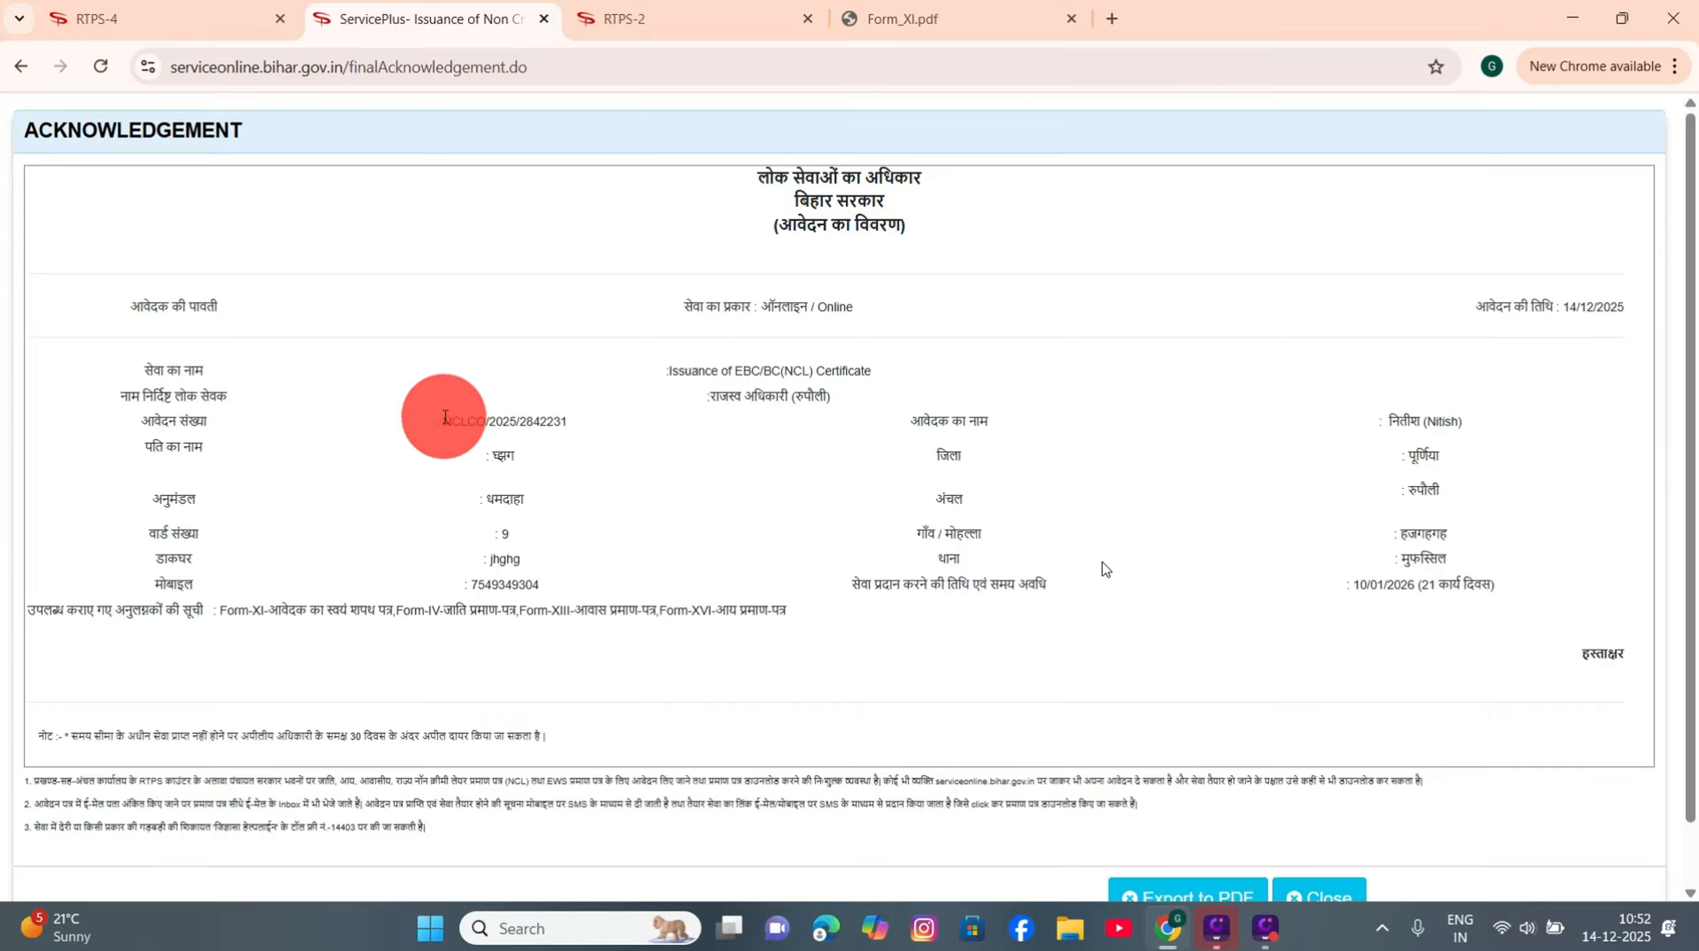
pyautogui.moveTo(445, 418); pyautogui.dragTo(576, 424)
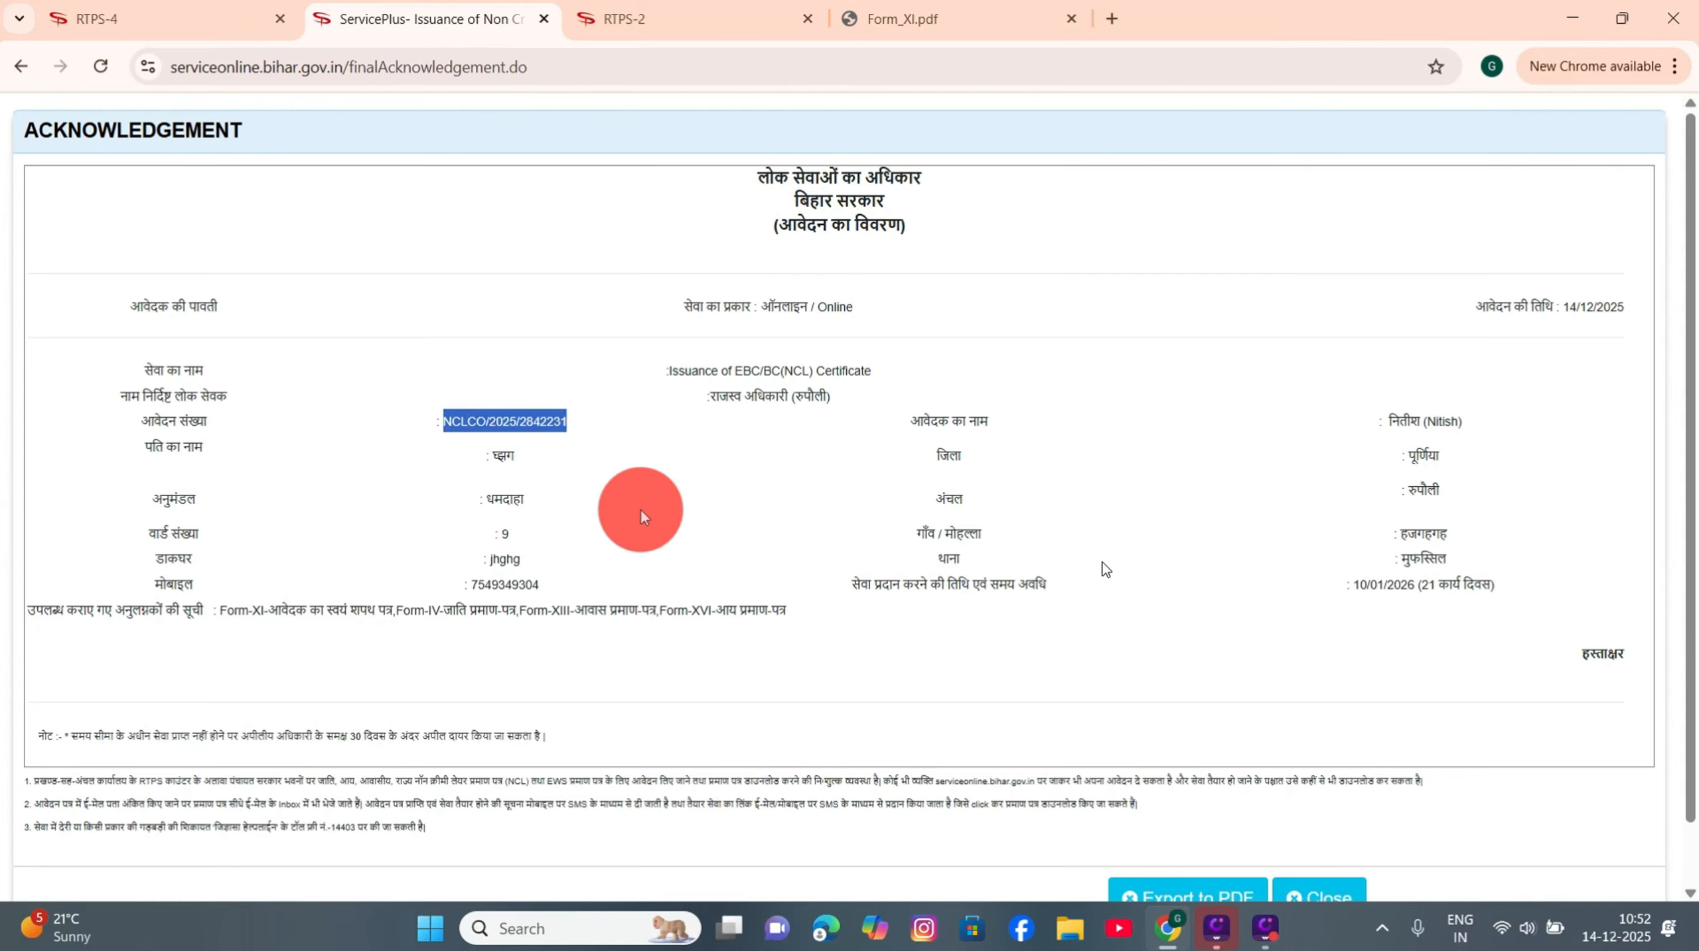
pyautogui.click(840, 605)
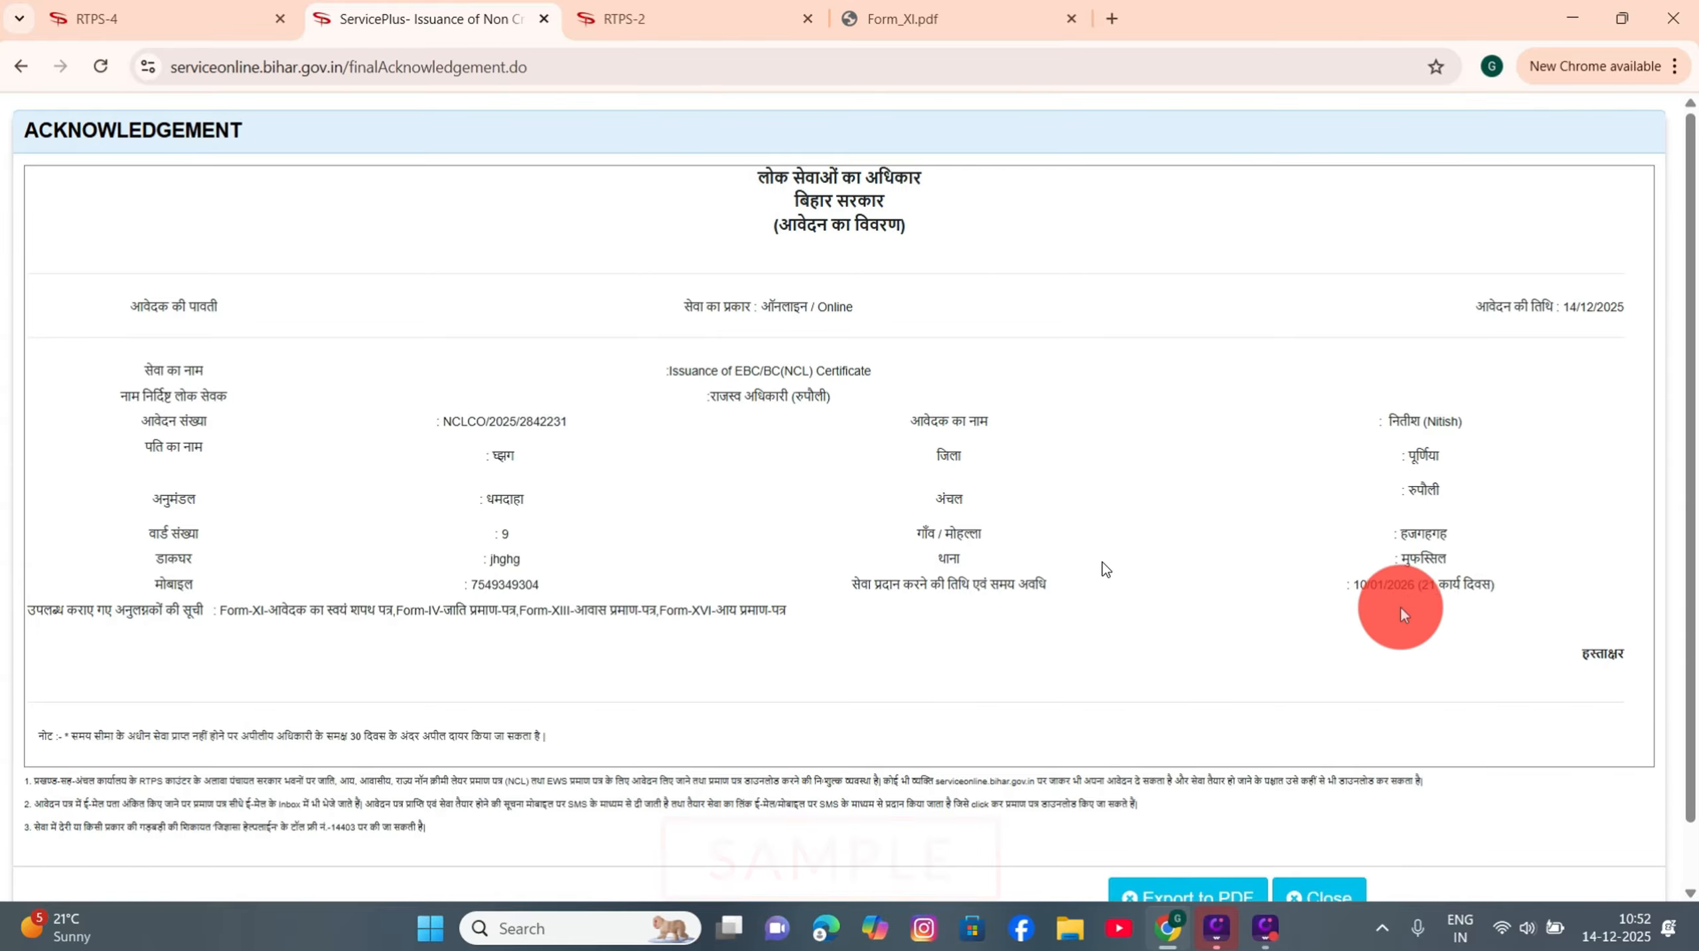
pyautogui.moveTo(1421, 586); pyautogui.dragTo(1481, 586)
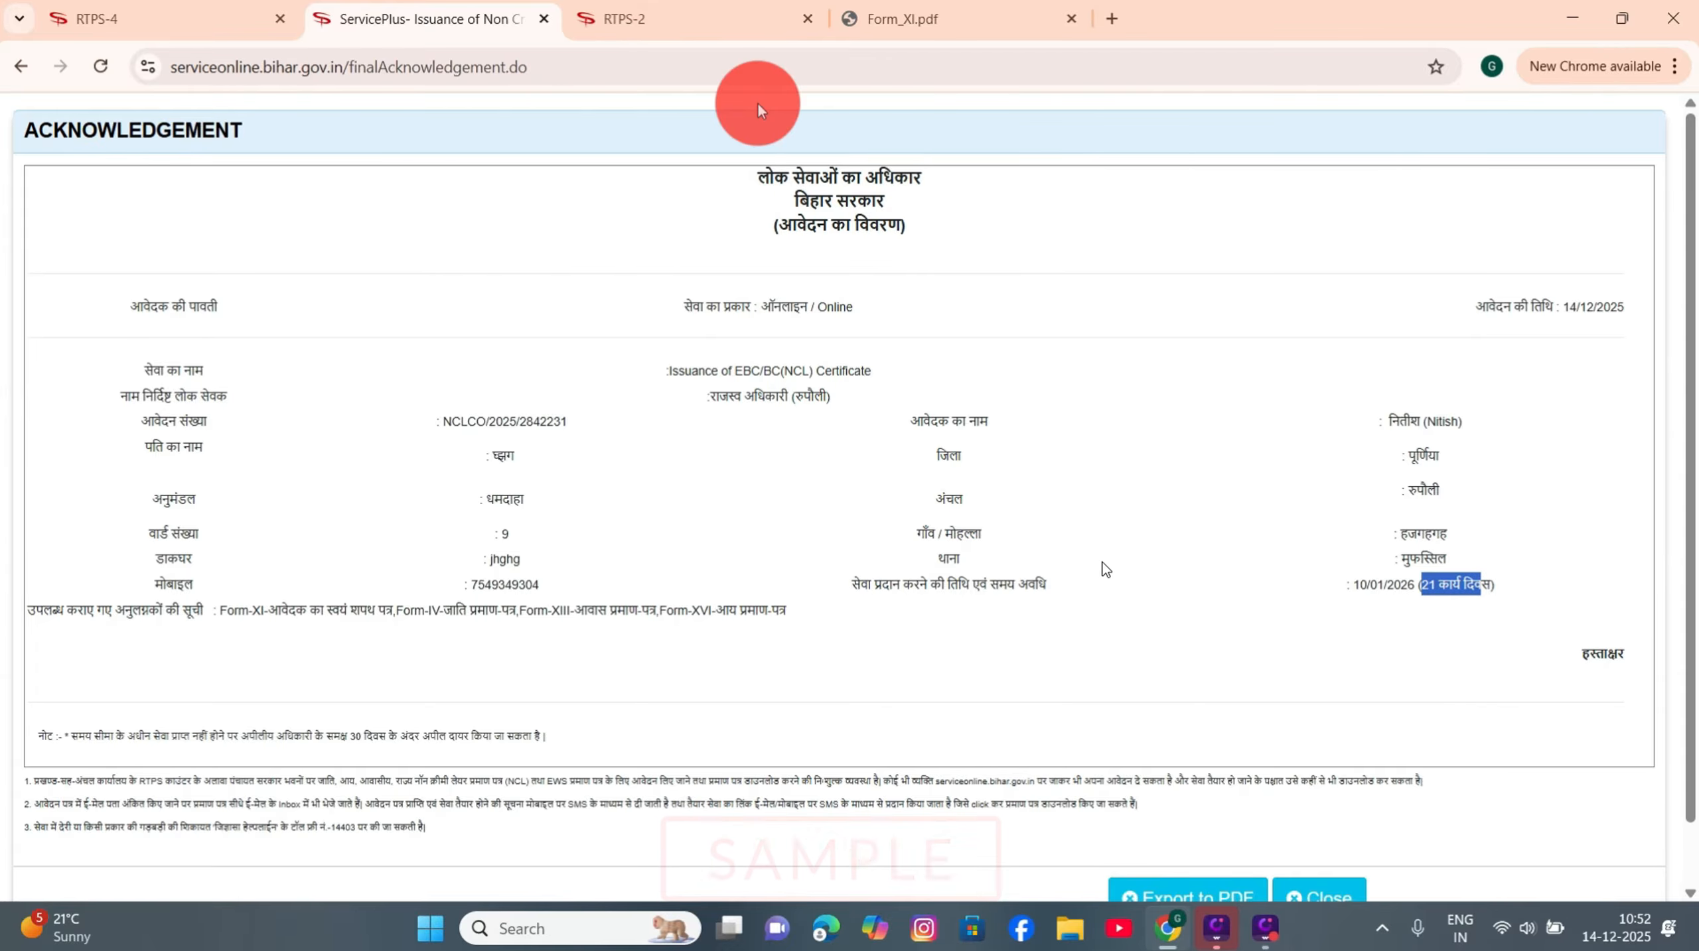
pyautogui.click(670, 18)
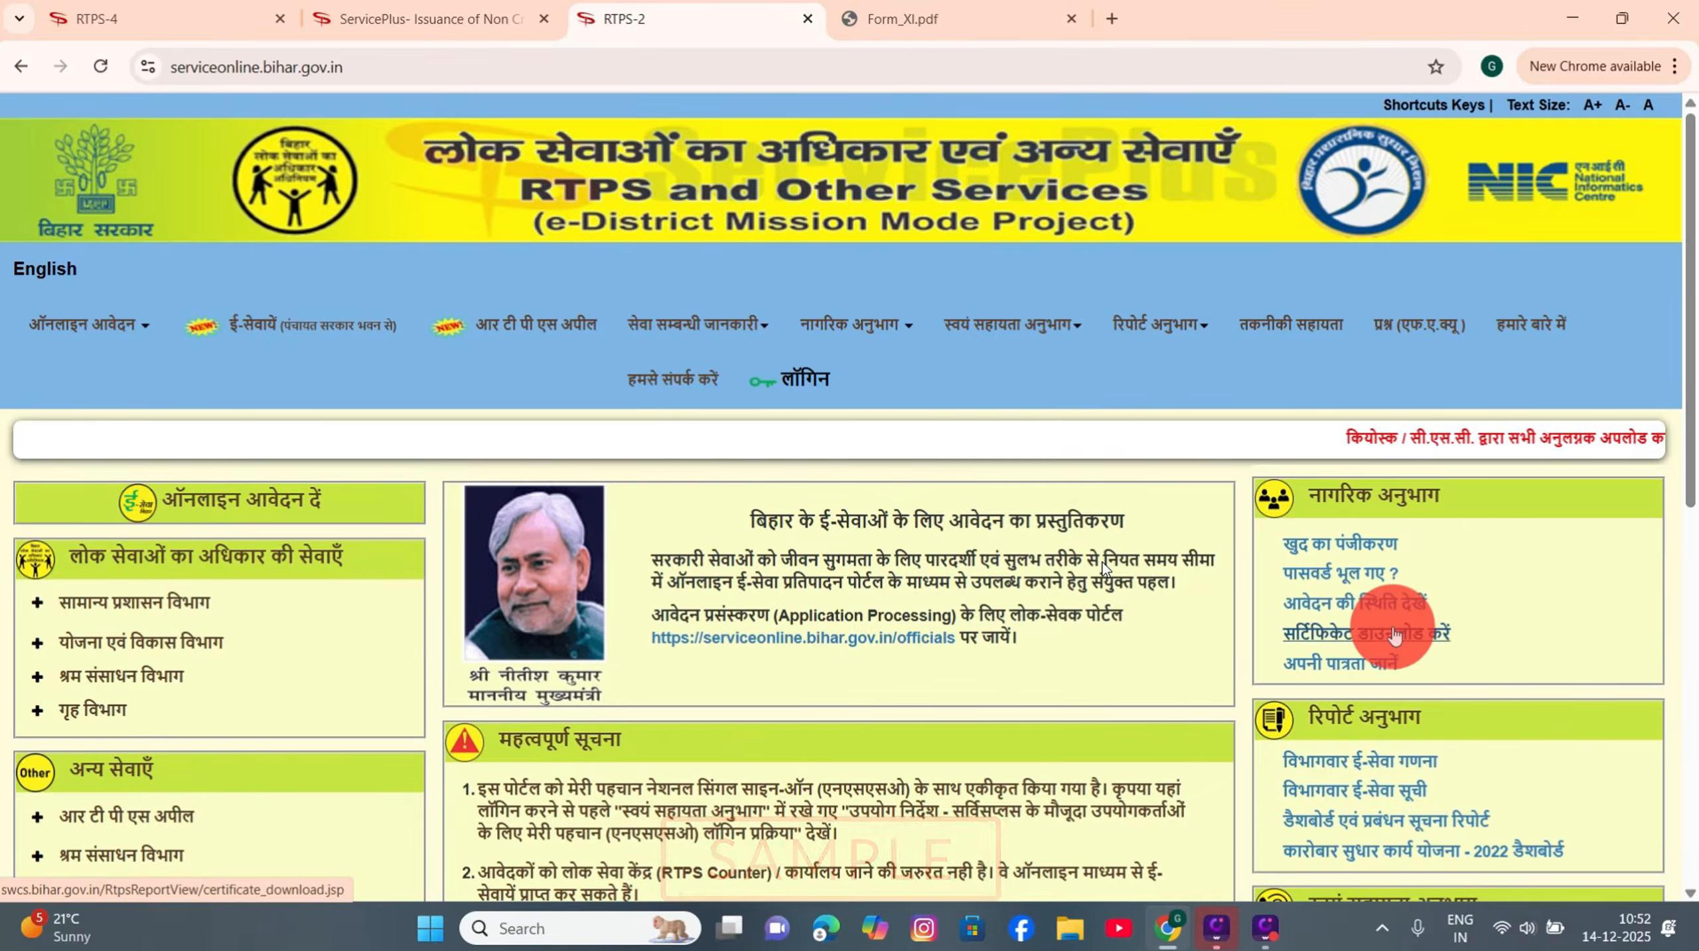
# Step: On the सर्टिफिकेट डाउनलोड करें page, autofill the application reference number and applicant's name
pyautogui.click(1356, 638)
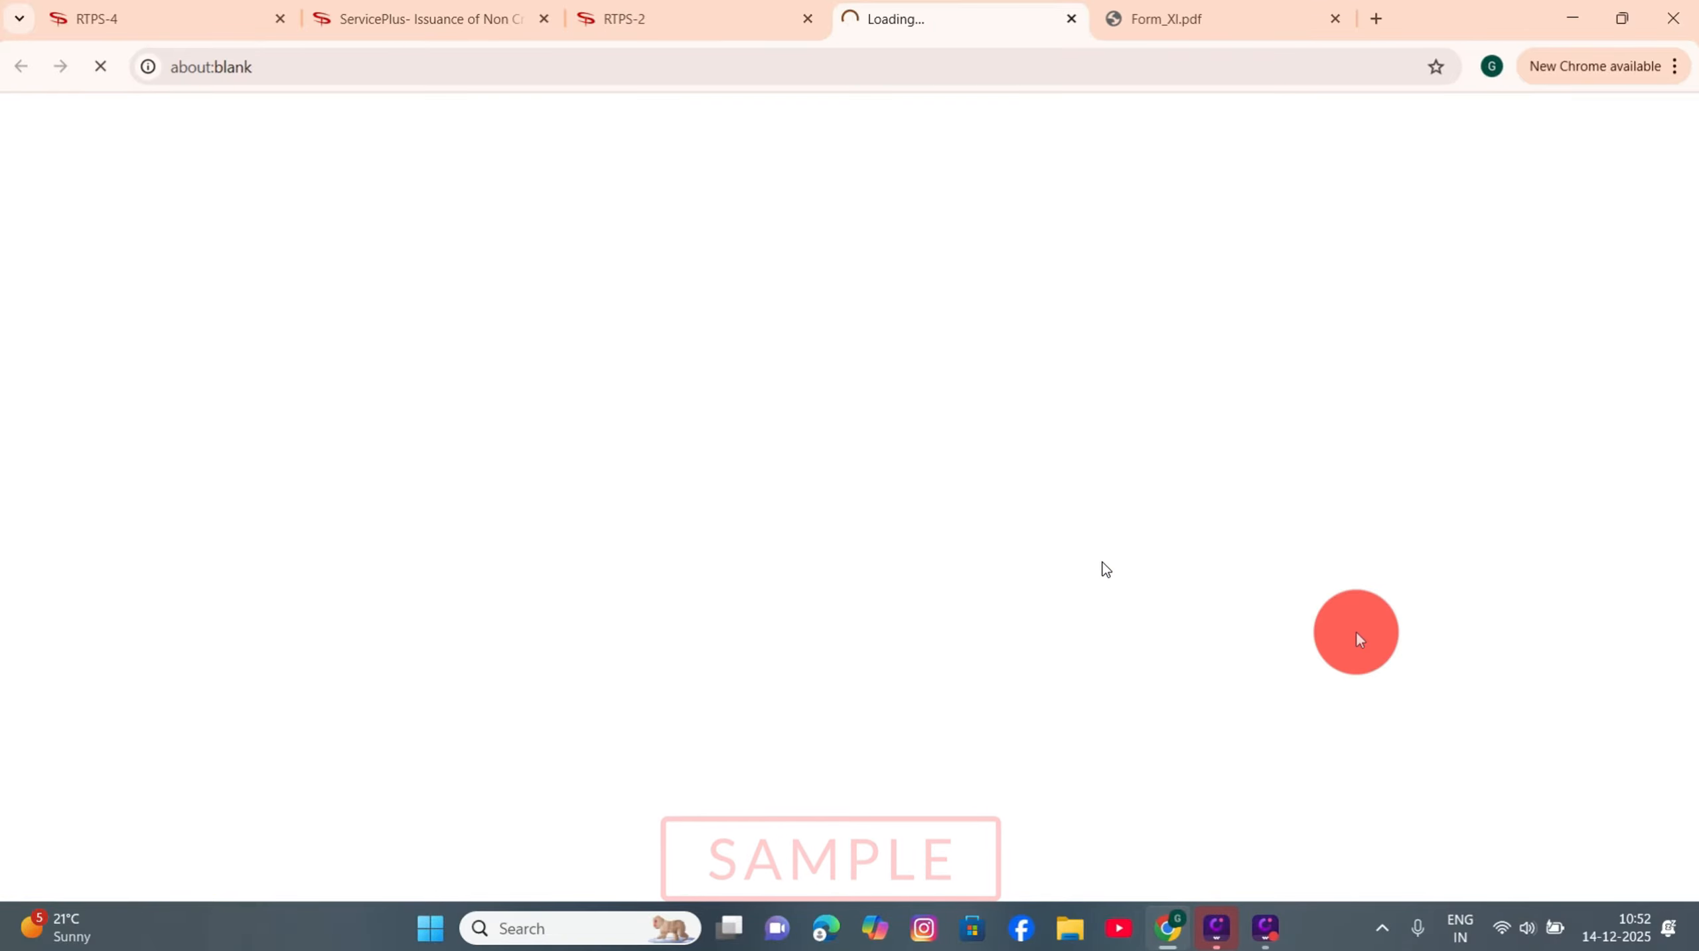
pyautogui.click(624, 403)
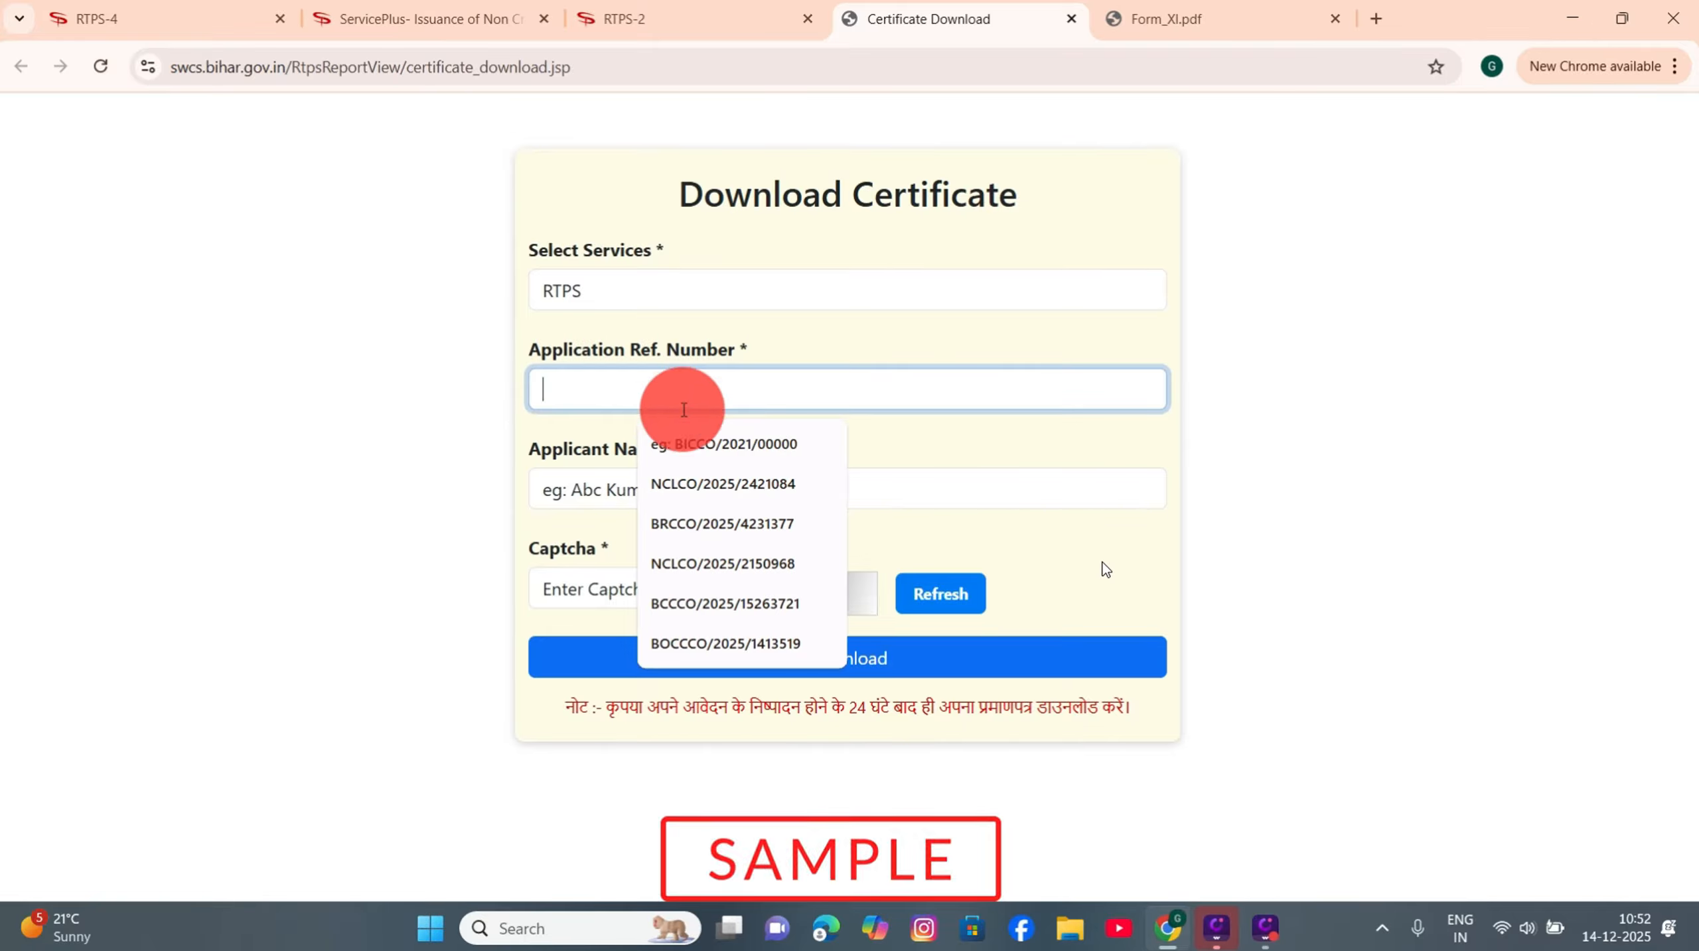
pyautogui.click(698, 485)
pyautogui.click(627, 493)
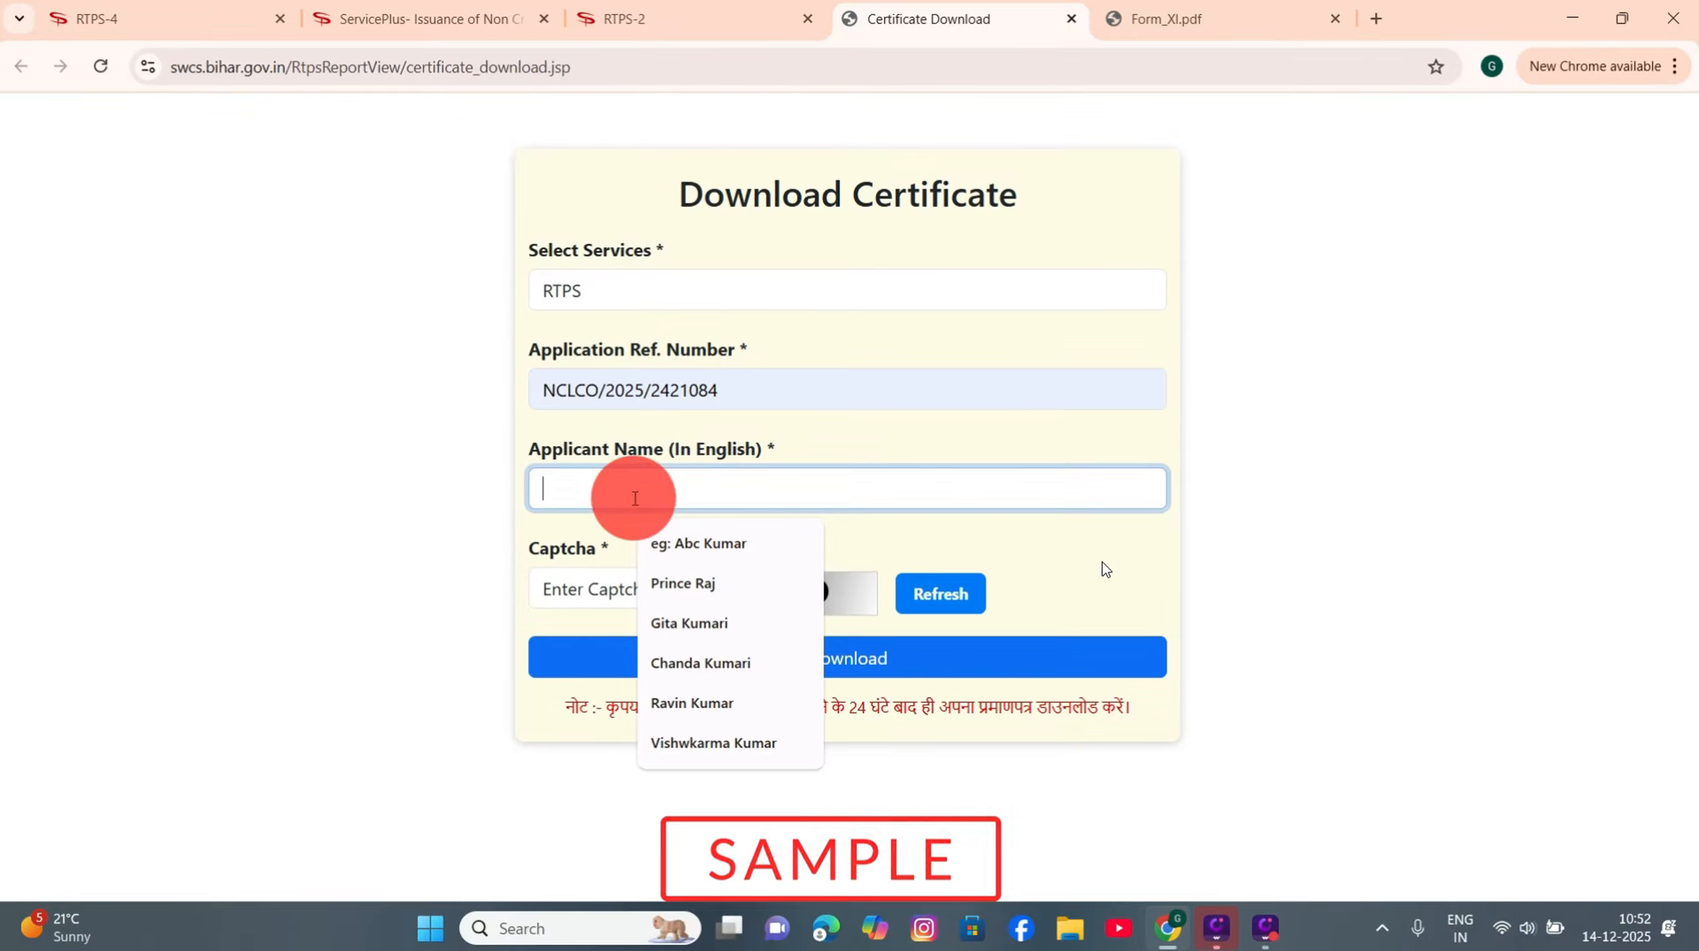
pyautogui.click(697, 591)
pyautogui.click(582, 589)
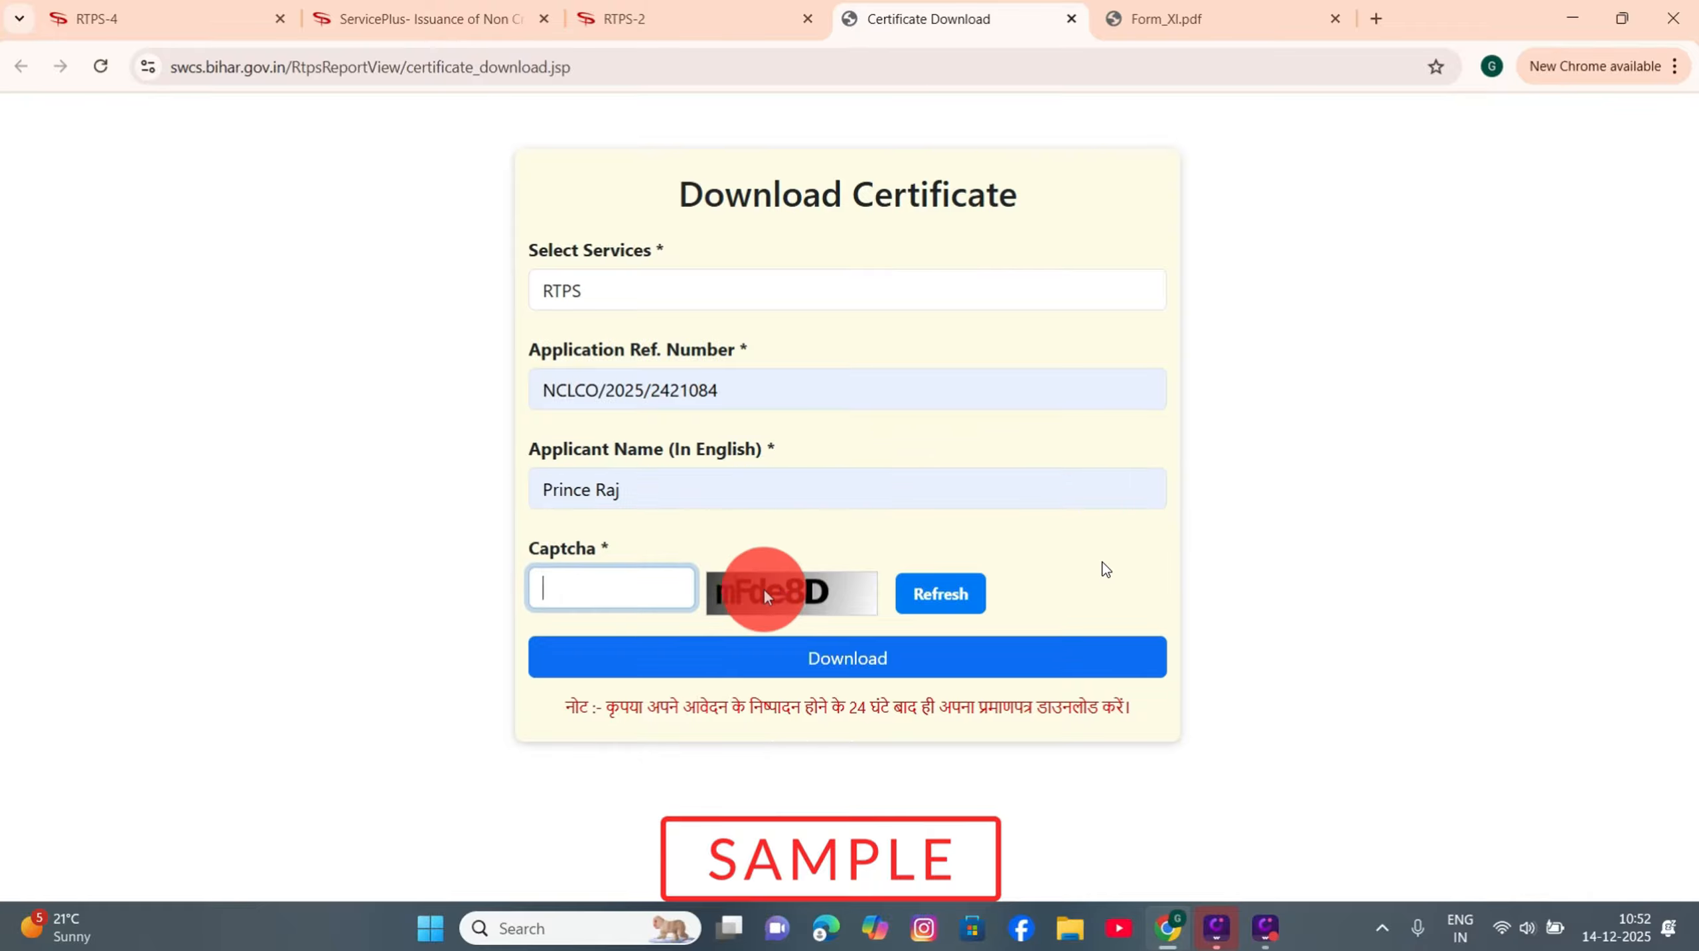